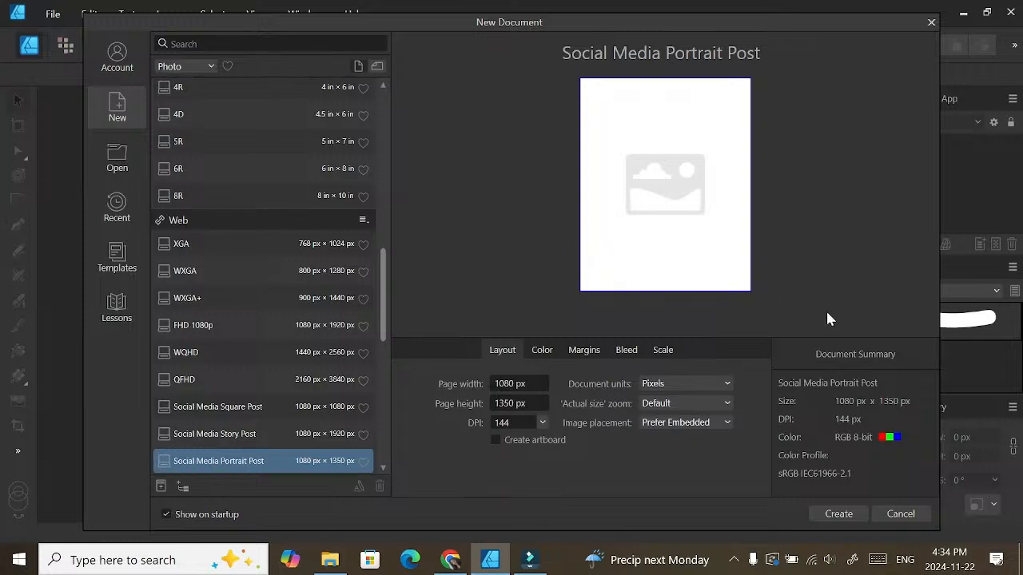
click(950, 559)
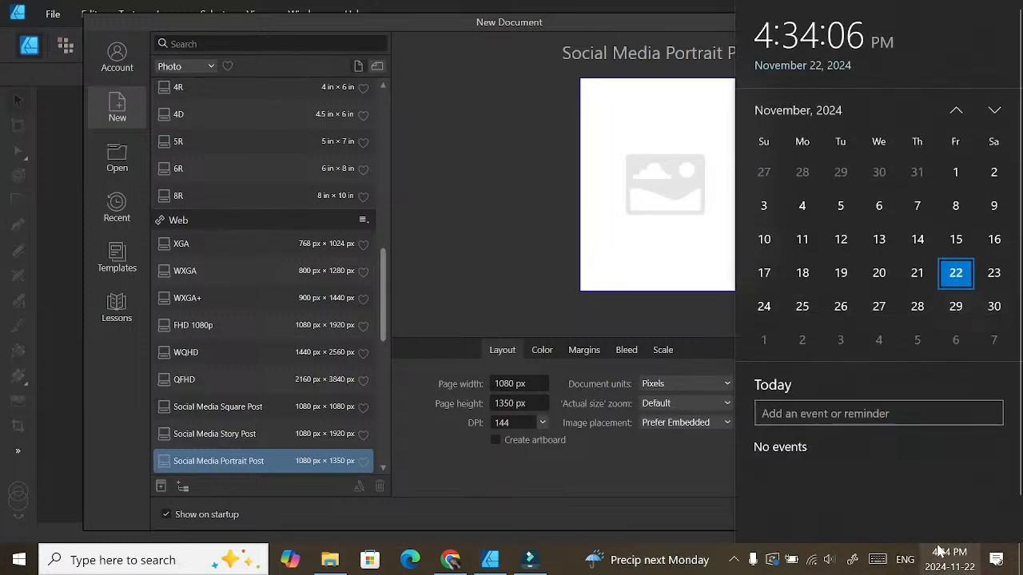
click(633, 469)
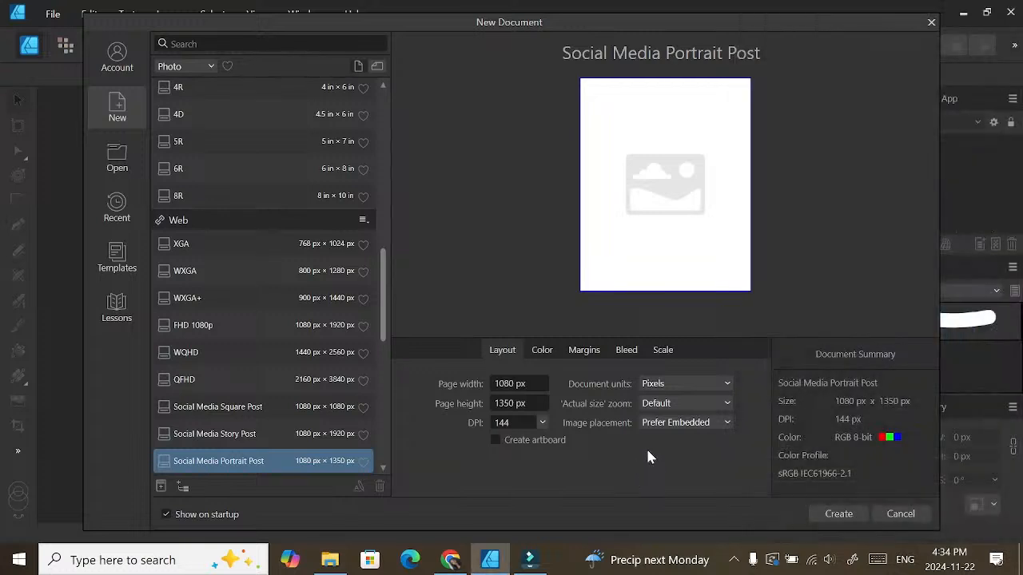
Step: Set the resolution to 300 DPI and create the 1080 × 1350 px Social Media Portrait Post document
click(542, 422)
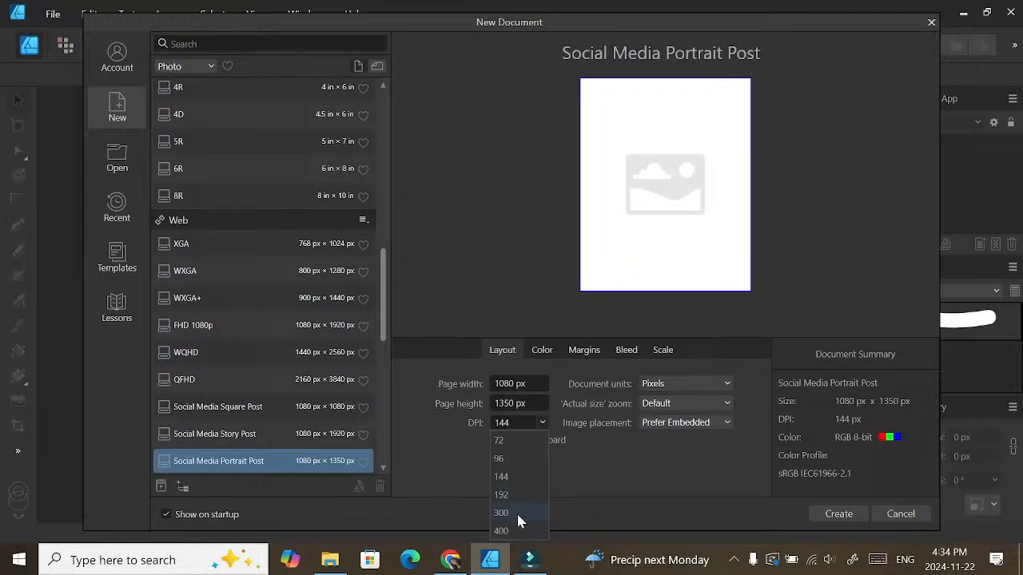
click(502, 513)
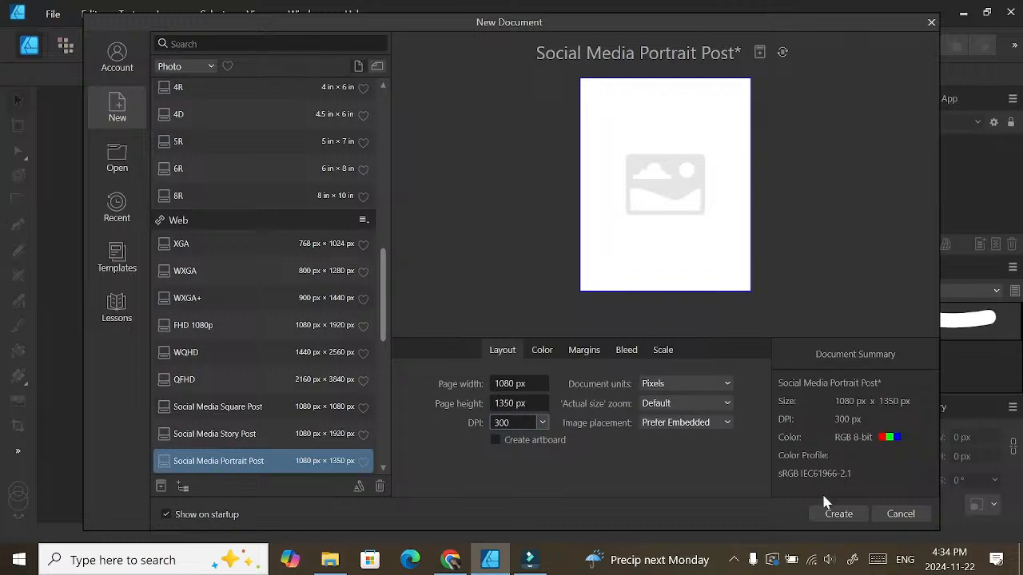
click(837, 515)
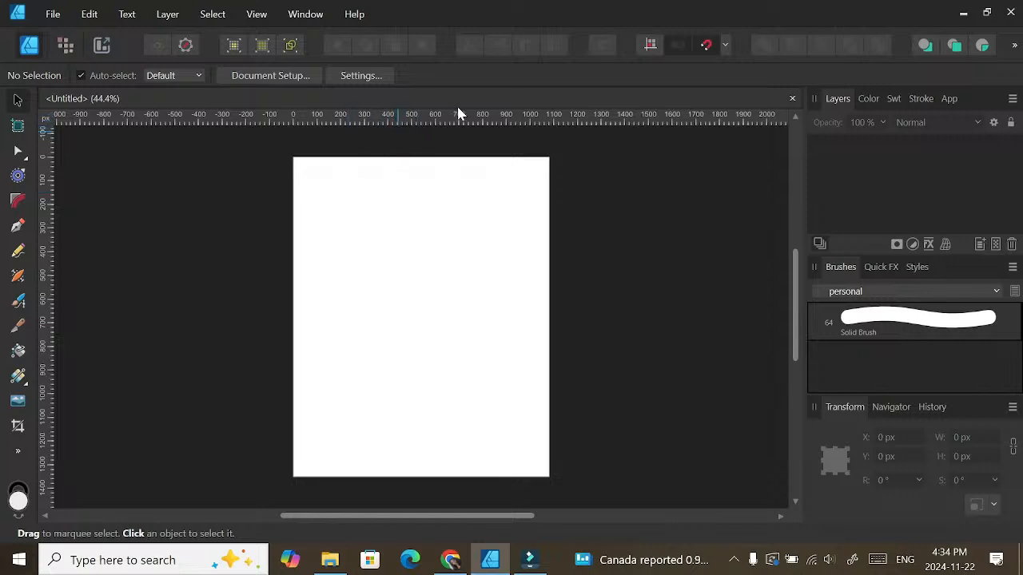
Step: Add one horizontal and one vertical guide through the page centre, plus one guide just inside each of the four page edges
drag(405, 120, 402, 316)
drag(44, 304, 423, 316)
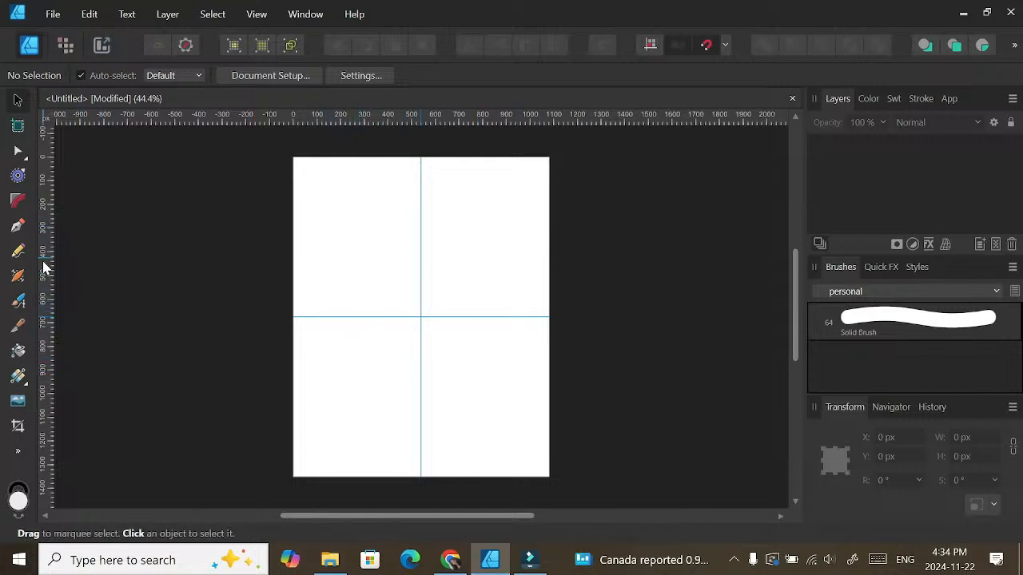
drag(45, 287, 319, 304)
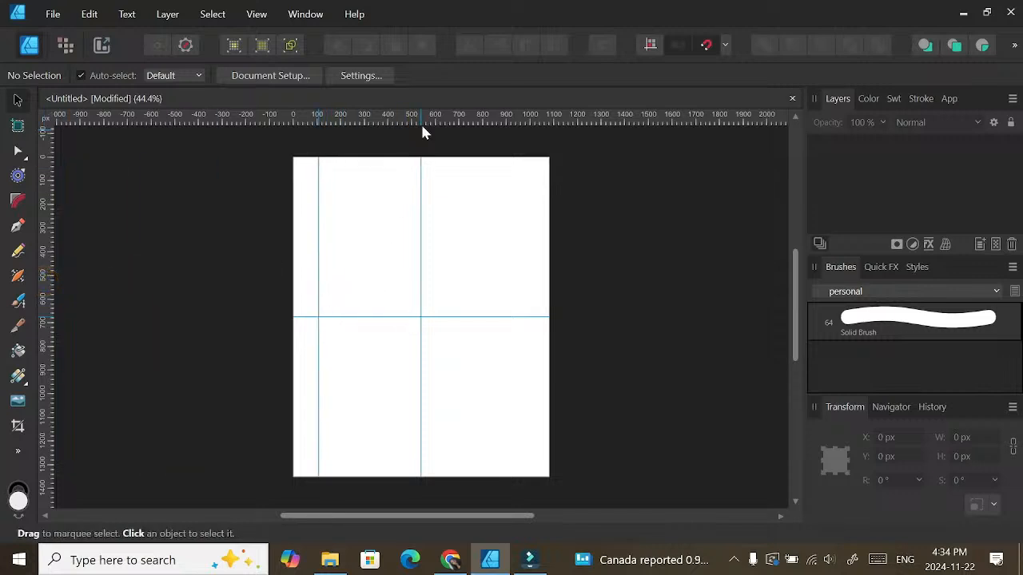
drag(422, 113, 420, 199)
drag(460, 116, 453, 182)
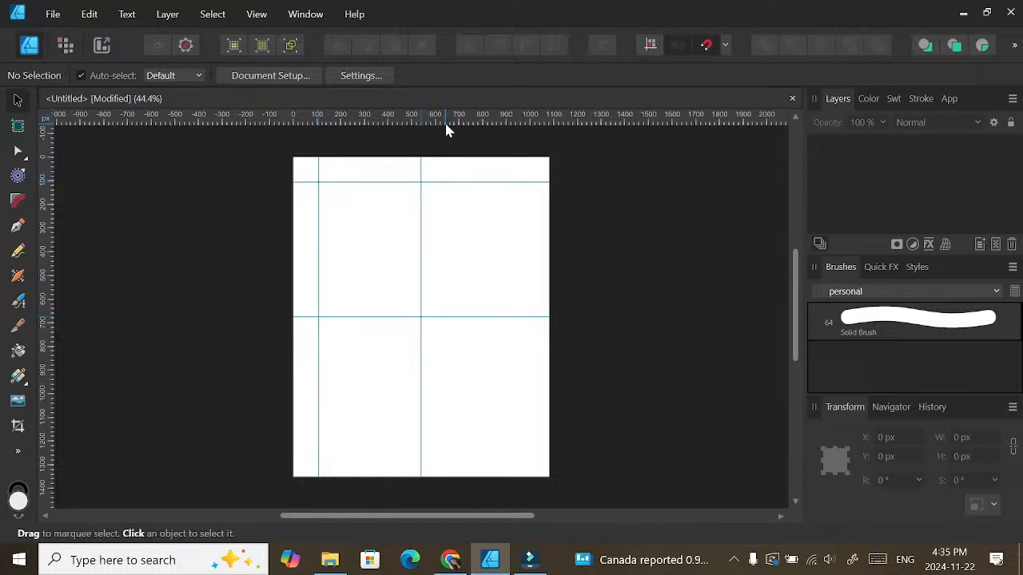
drag(444, 122, 438, 449)
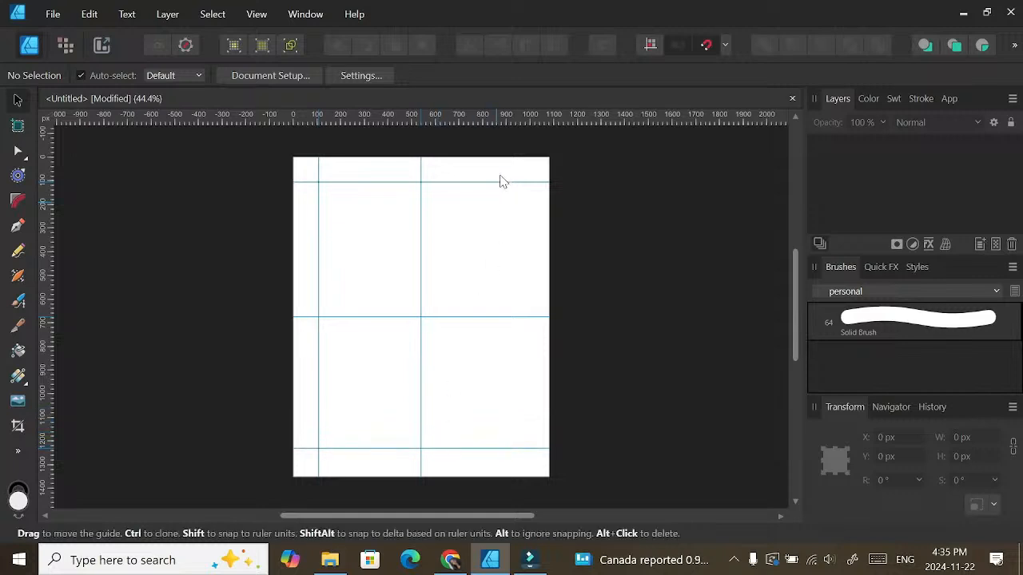
mouse_move(504, 120)
mouse_down()
mouse_move(500, 136)
mouse_move(501, 117)
mouse_up()
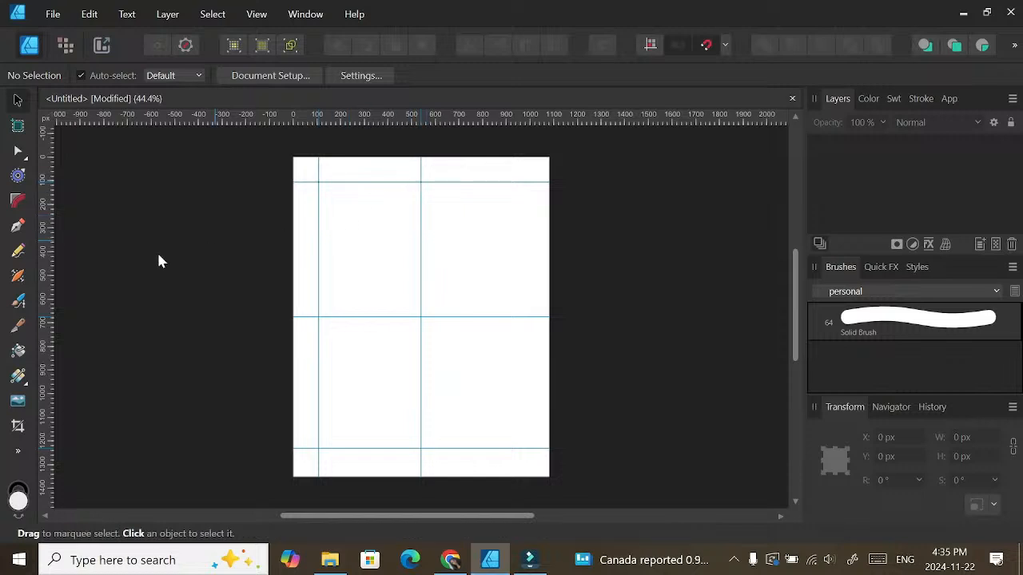
drag(39, 284, 517, 283)
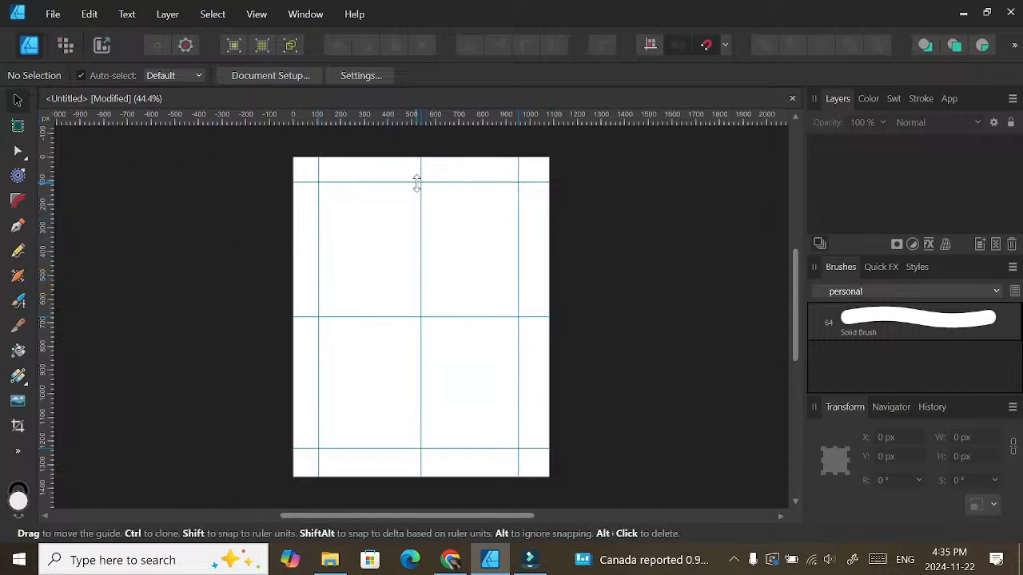
Step: Set the upper horizontal guide to exactly 100 px and the lower one to 1250 px
double_click(413, 182)
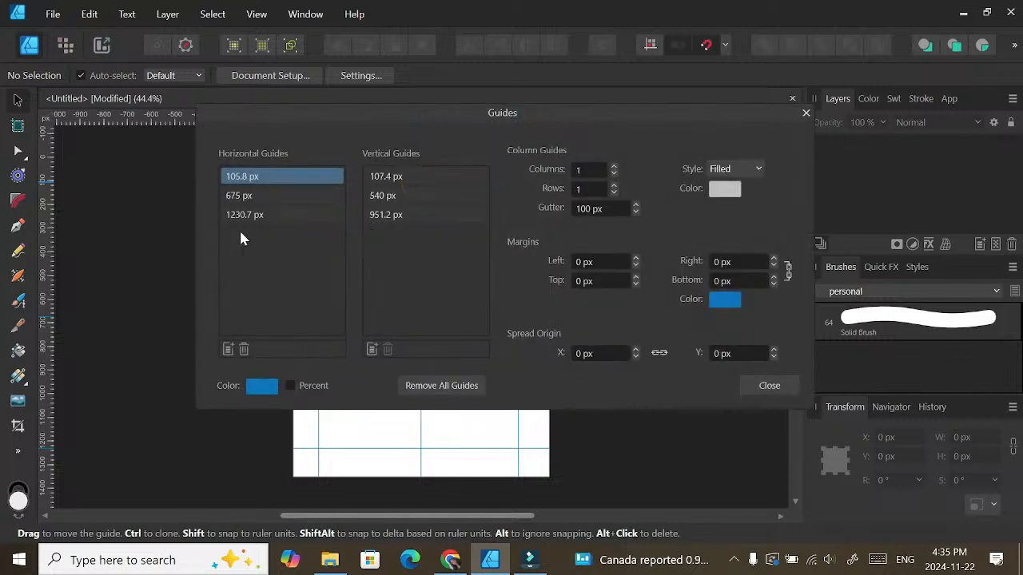
double_click(239, 179)
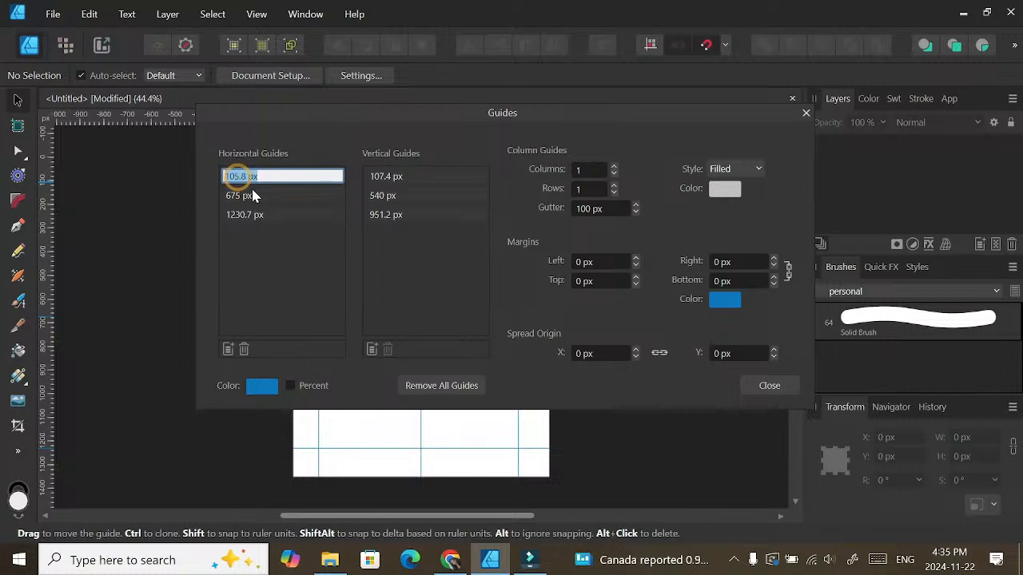
text(100)
click(240, 196)
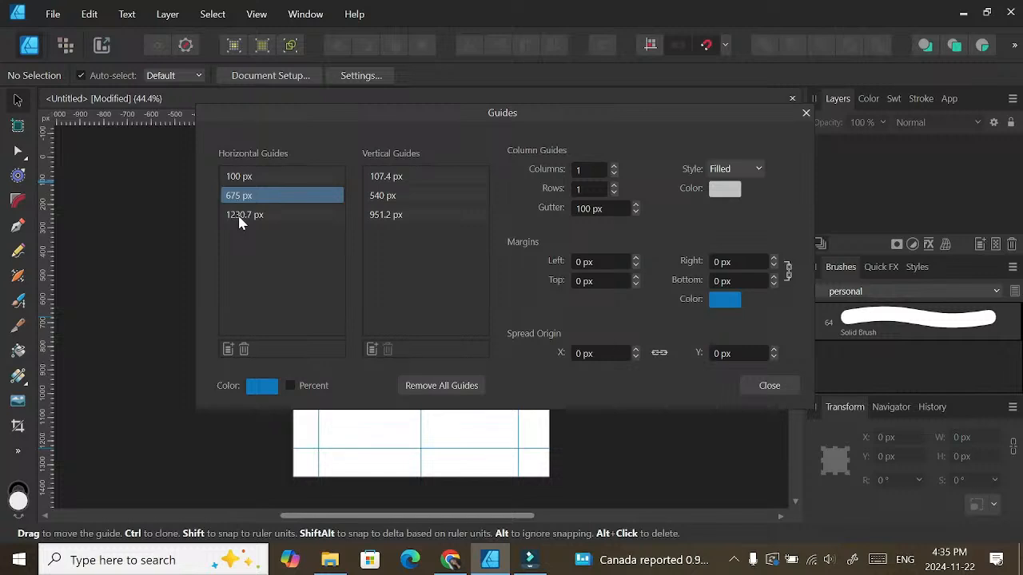
click(238, 220)
click(238, 219)
text(12)
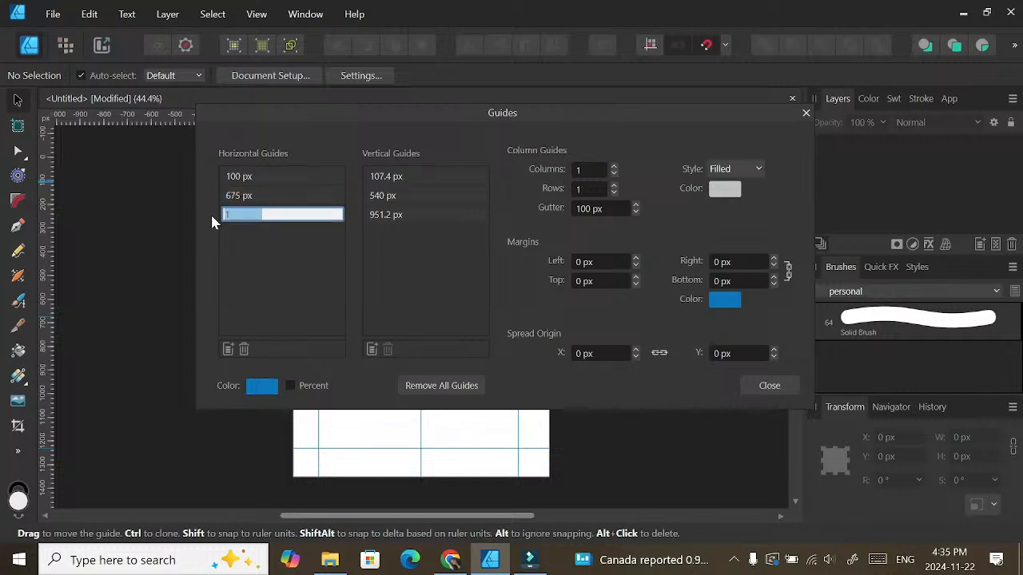
text(50)
key(Return)
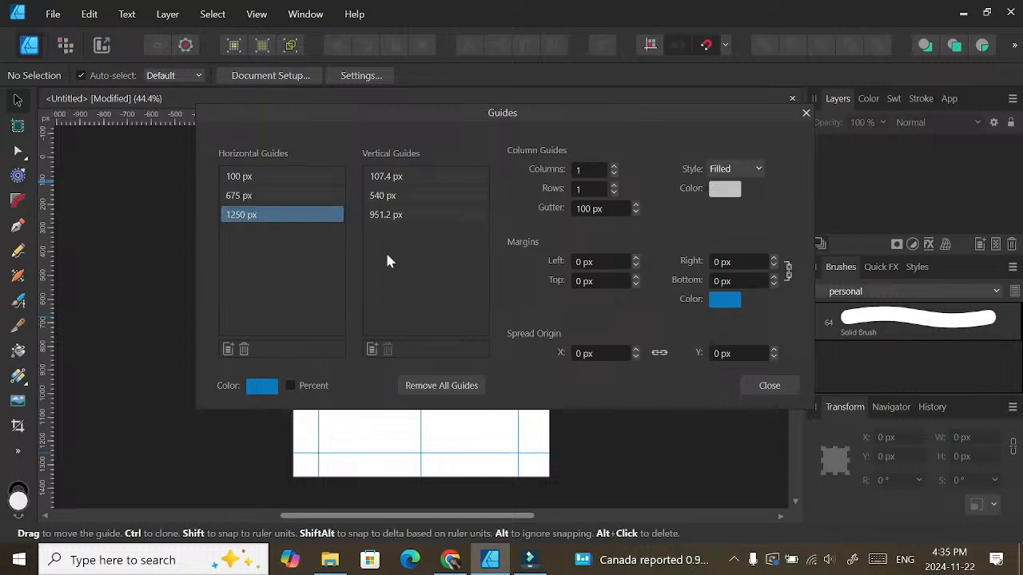
Step: Set the two outer vertical guides to exactly 100 px and 980 px and finish editing the guides
click(382, 178)
click(379, 177)
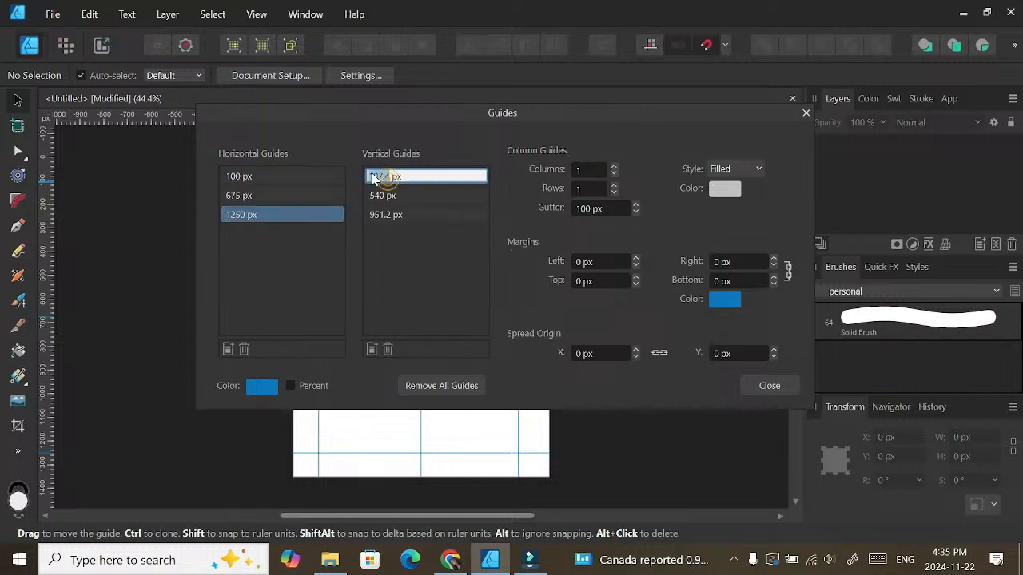
text(100)
key(Return)
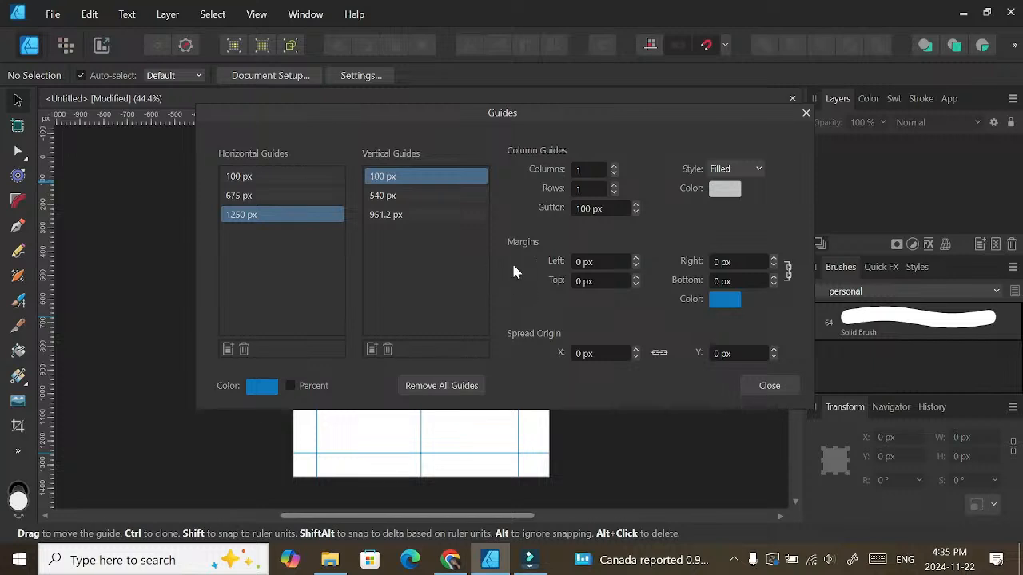
click(385, 214)
click(385, 215)
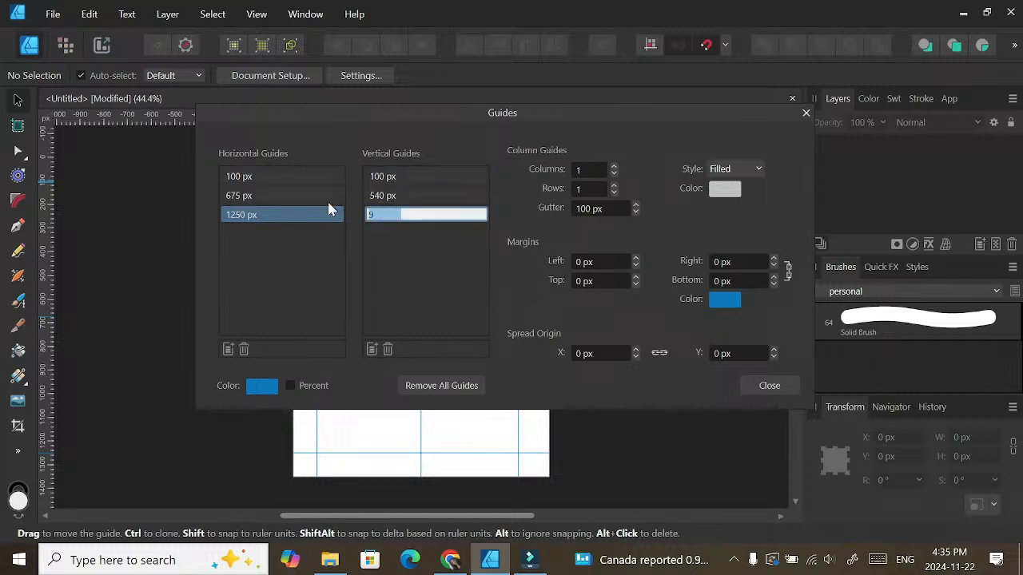
text(980)
key(Return)
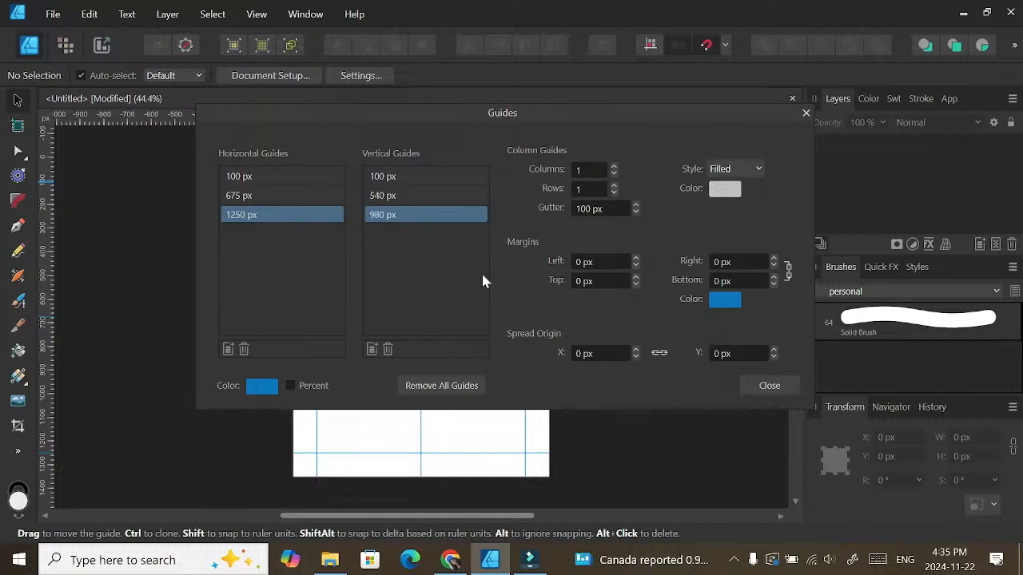
click(769, 386)
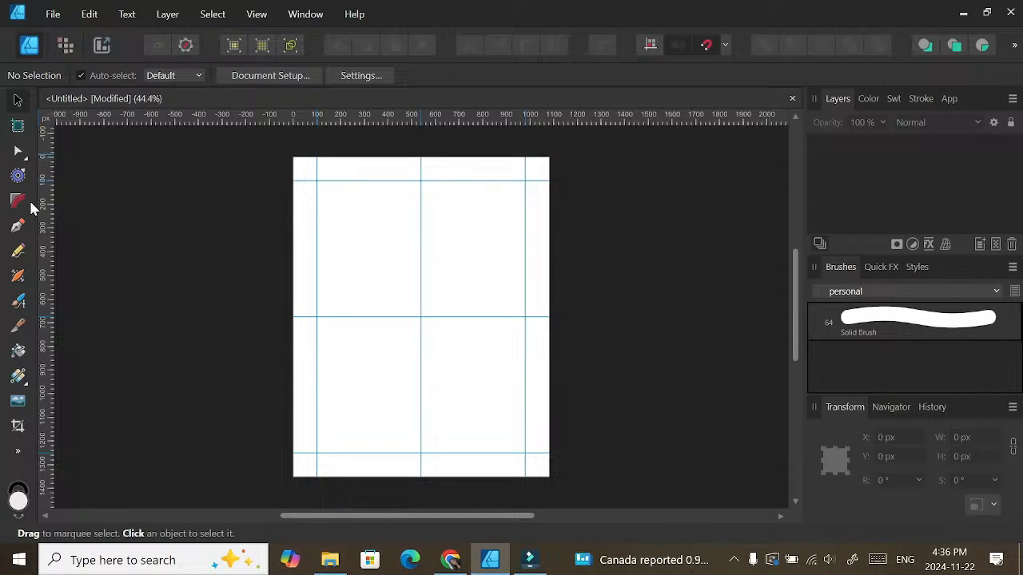
Step: Draw a wavy vertical Pen tool curve about 128 px wide and 904 px high in the page's left half, ending on the lower guide
click(18, 225)
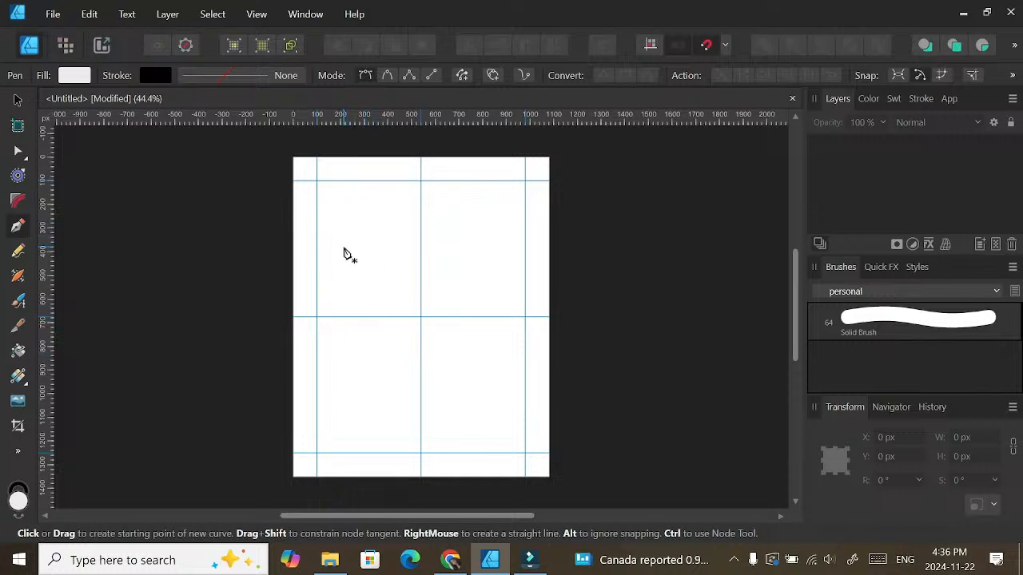
click(344, 239)
drag(357, 294, 374, 321)
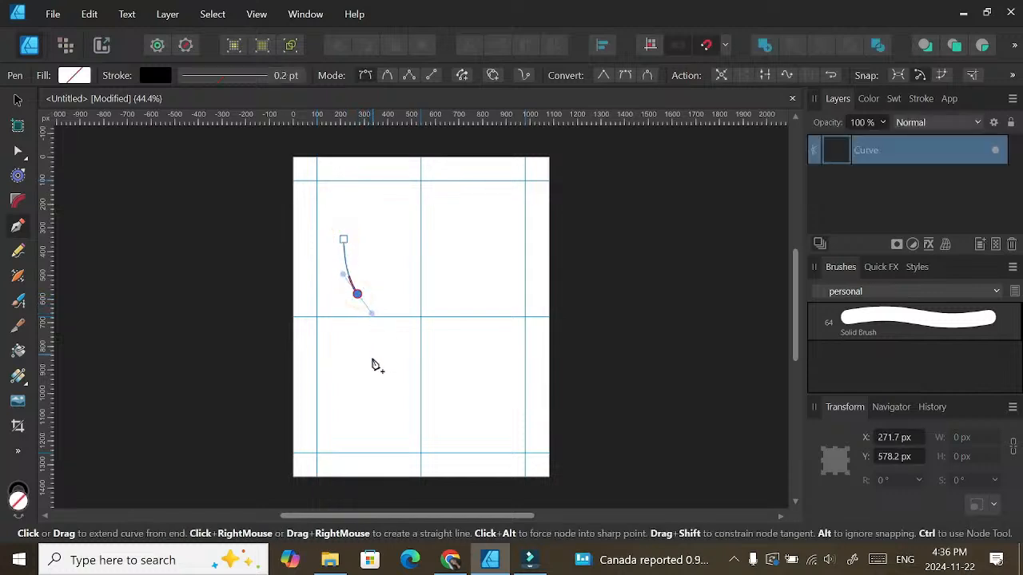
drag(372, 369, 373, 402)
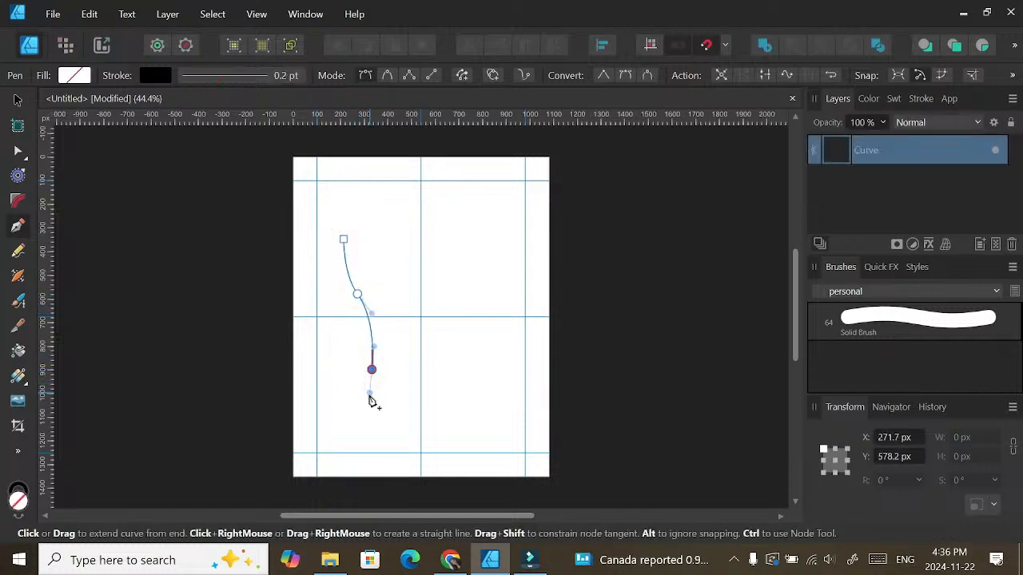
drag(373, 454, 383, 479)
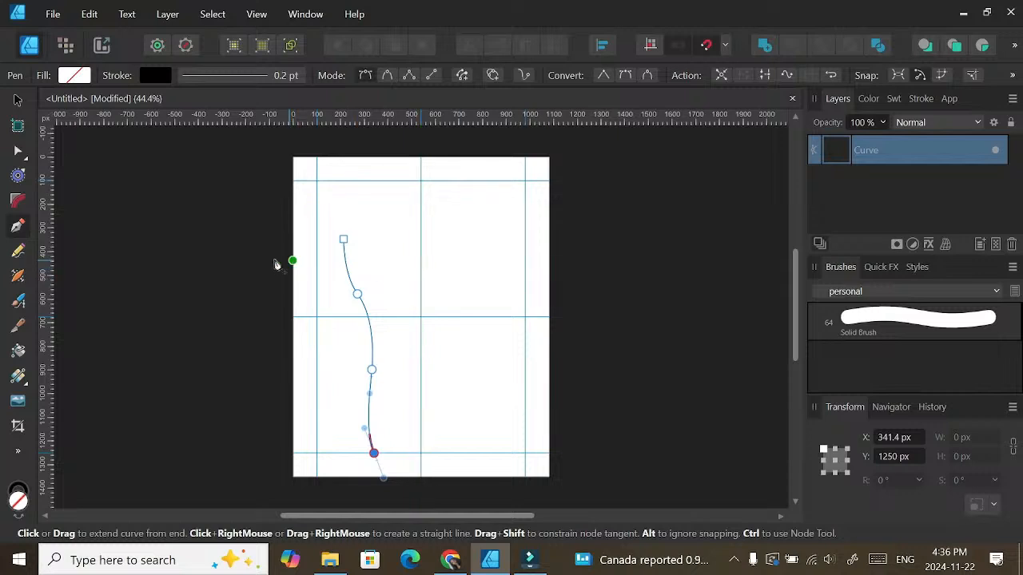
Step: Set the wavy curve's stroke width to 5 pt
click(19, 100)
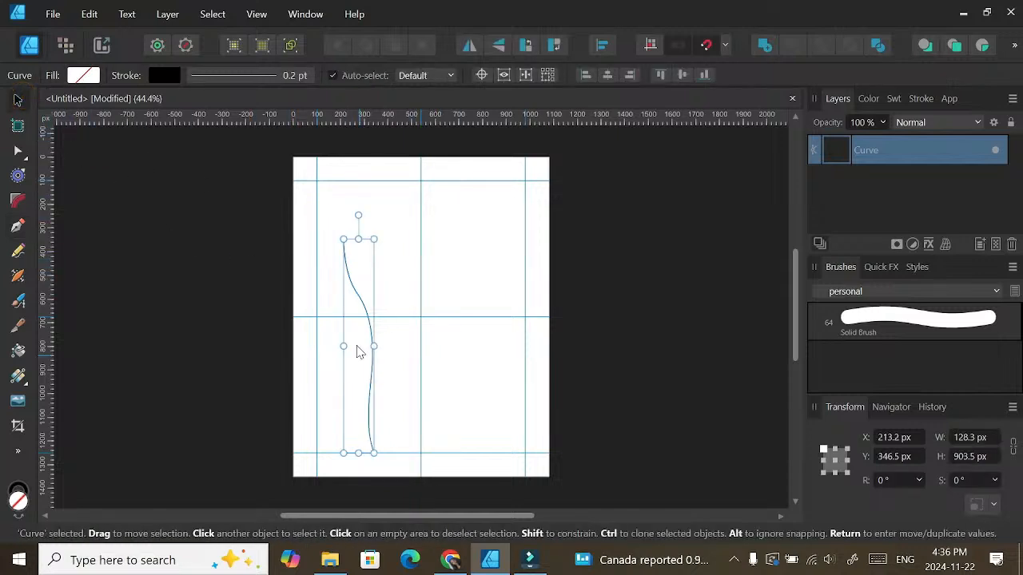
click(290, 75)
mouse_move(187, 132)
mouse_down()
mouse_move(232, 145)
mouse_move(223, 148)
mouse_up()
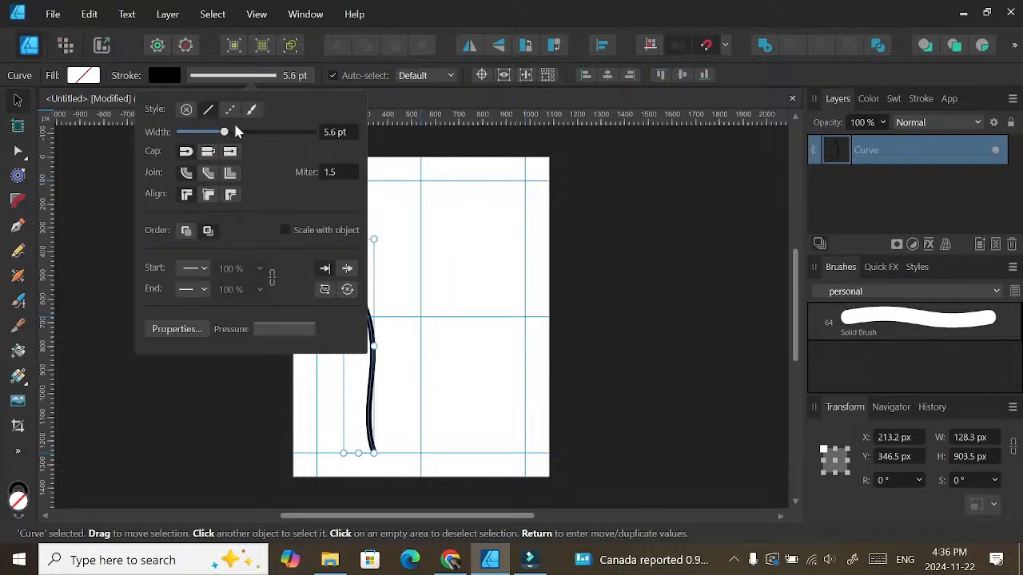
drag(224, 132, 221, 133)
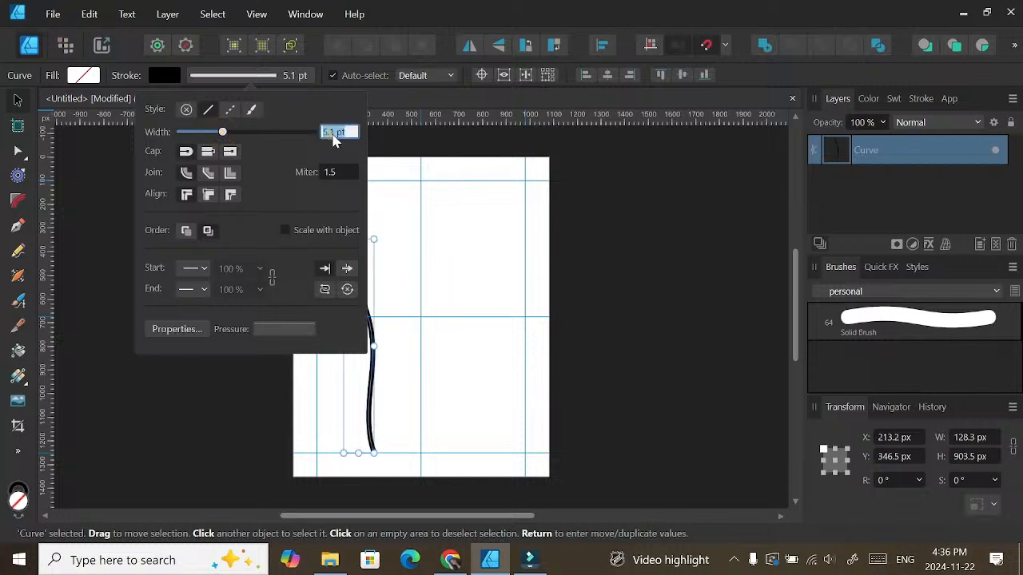
text(5)
key(Return)
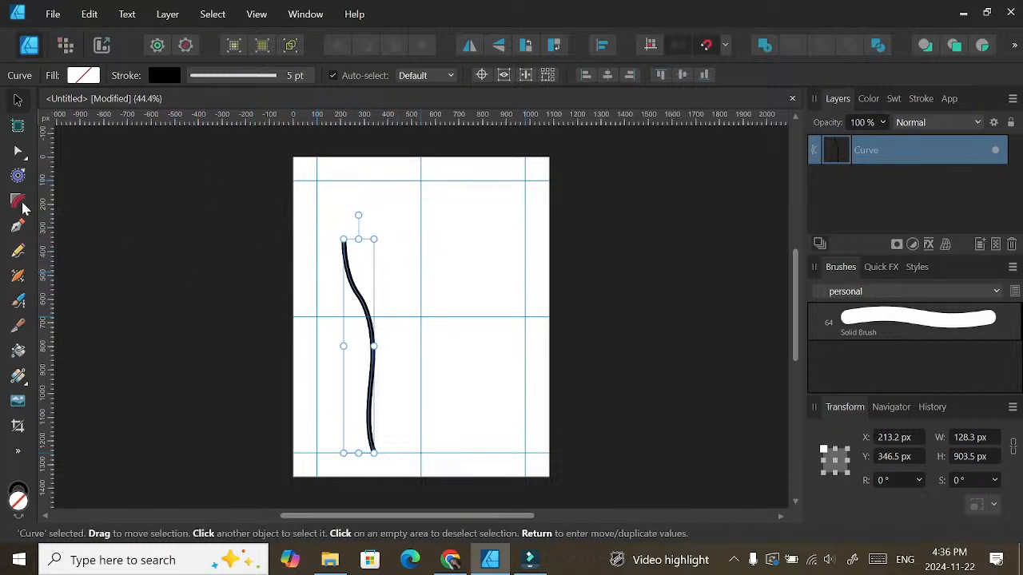
click(18, 228)
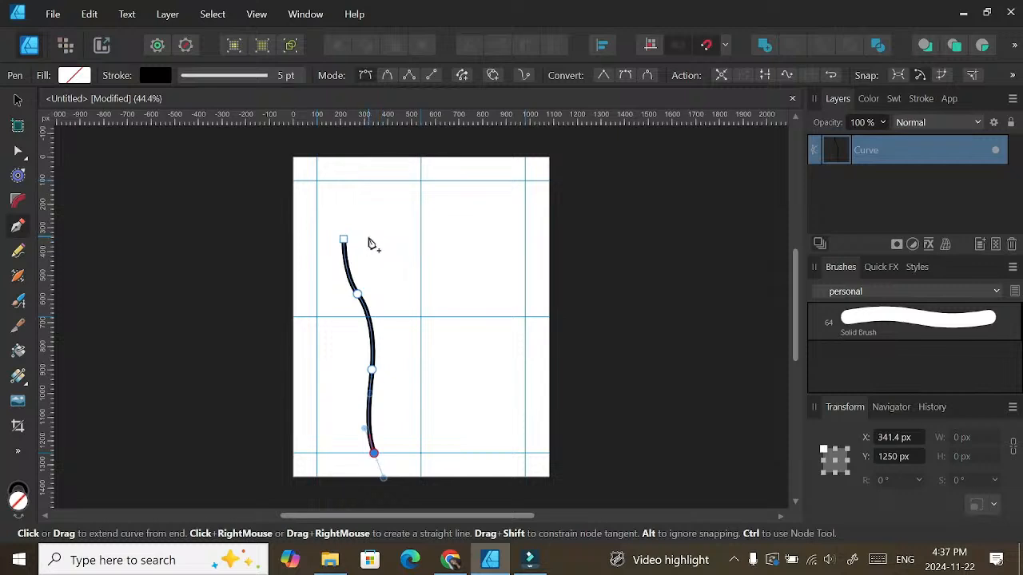
click(371, 237)
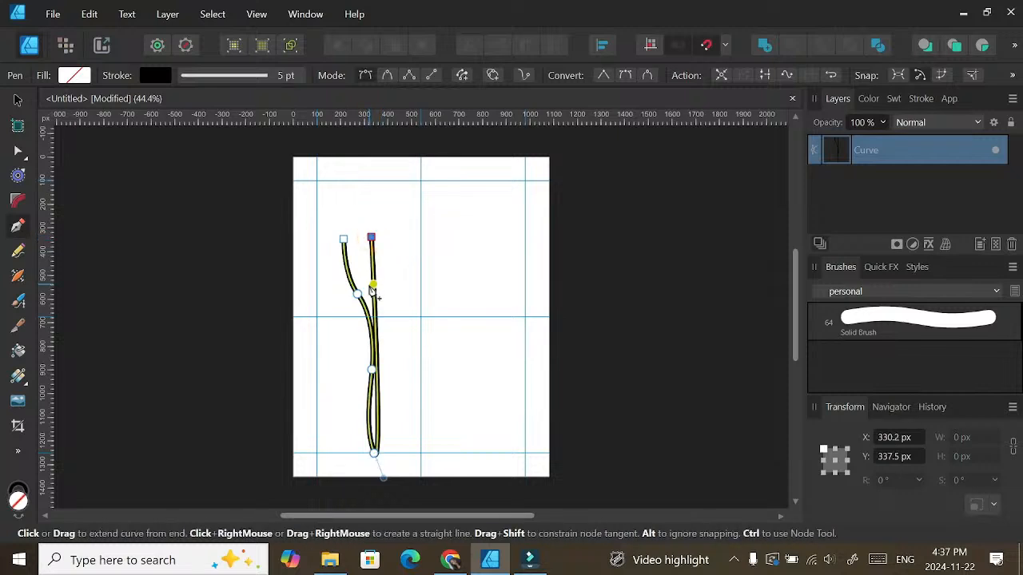
key(Escape)
key(Escape)
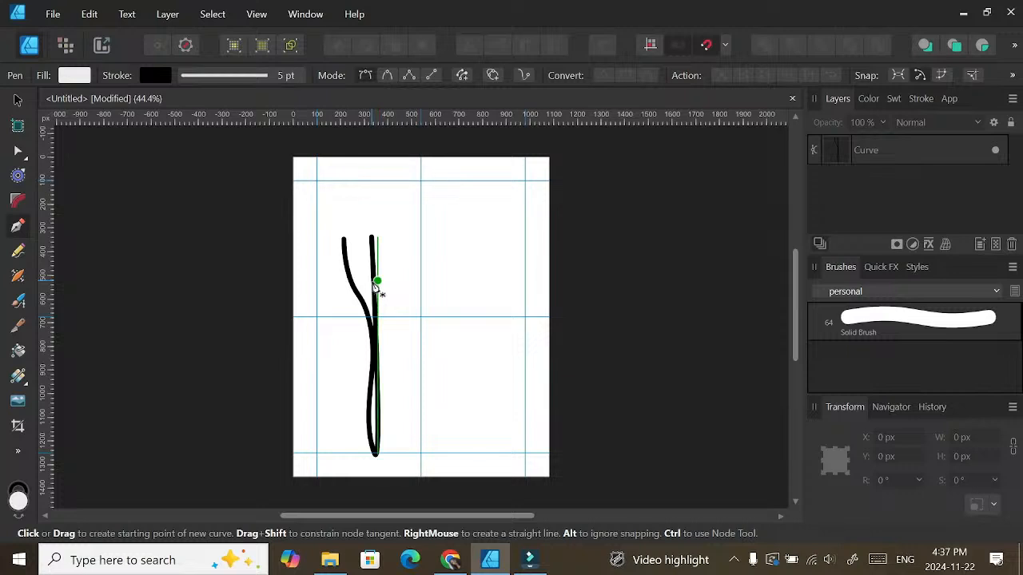
ctrl+click(377, 284)
key(Delete)
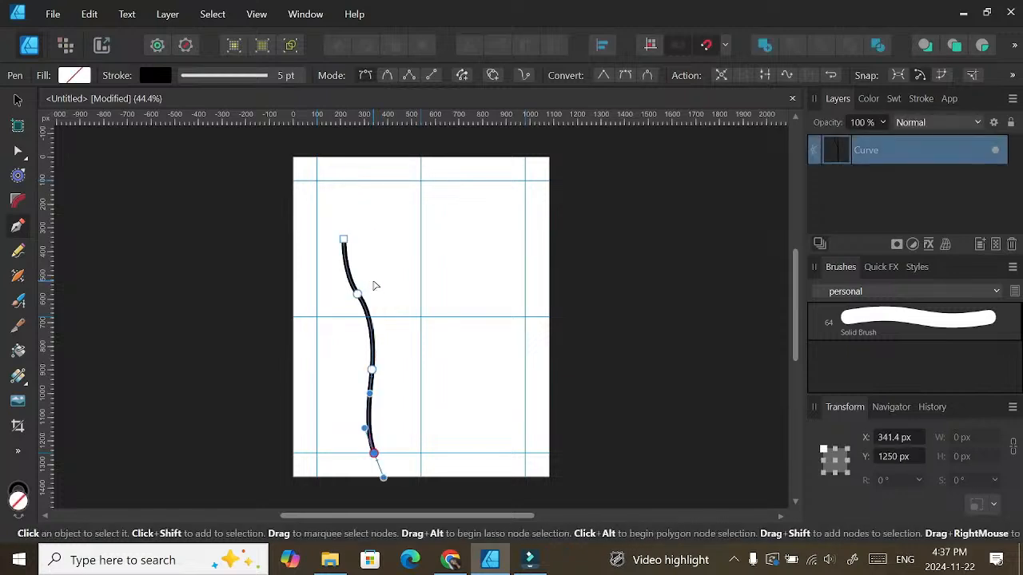
Step: Deselect the wavy curve so that a separate Pen tool path can be started
key(Escape)
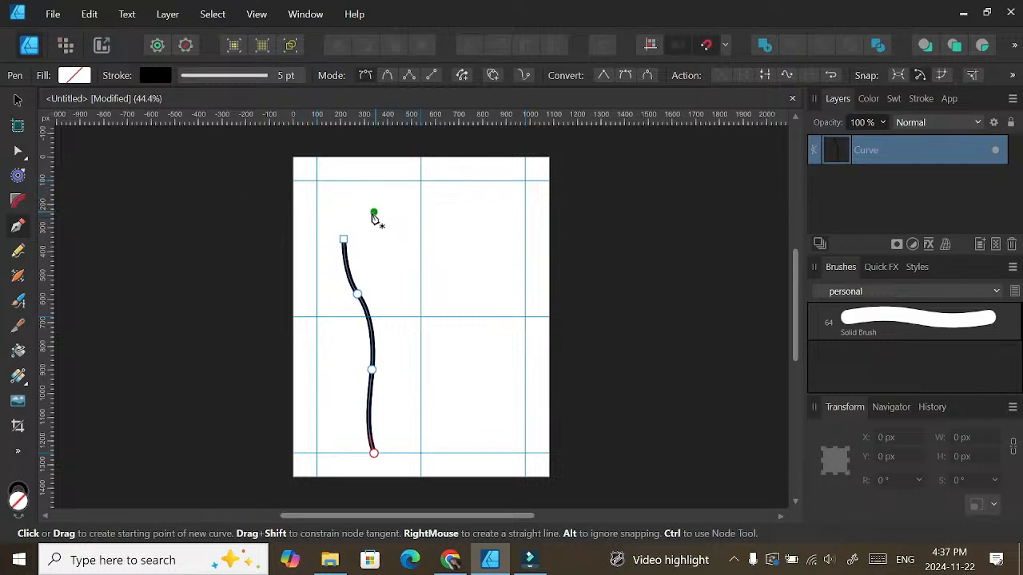
key(Escape)
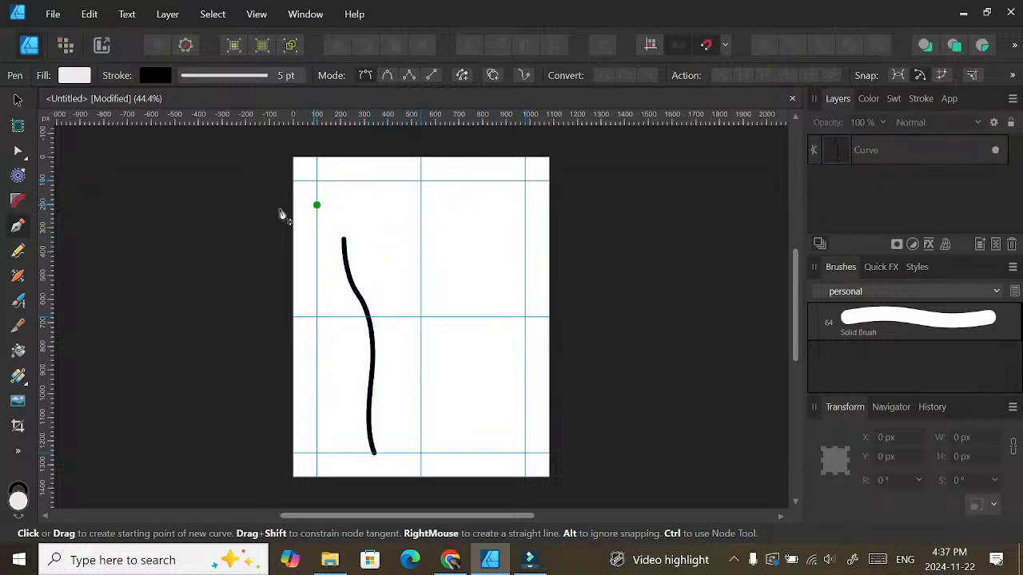
Step: Draw a second curved Pen tool branch about 123 px wide and 425 px high, ending on the middle horizontal guide beside the trunk
click(395, 217)
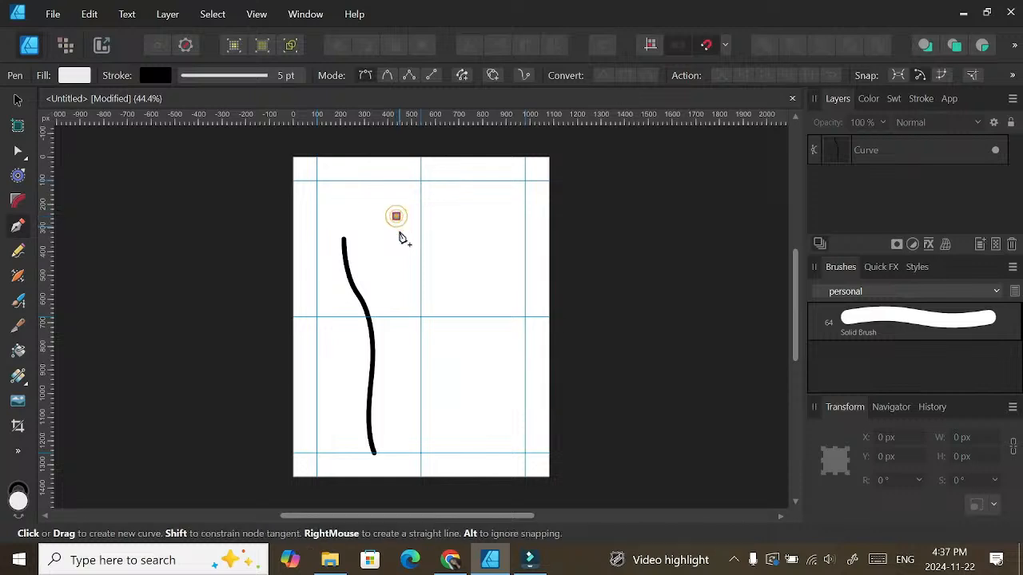
drag(393, 268, 373, 343)
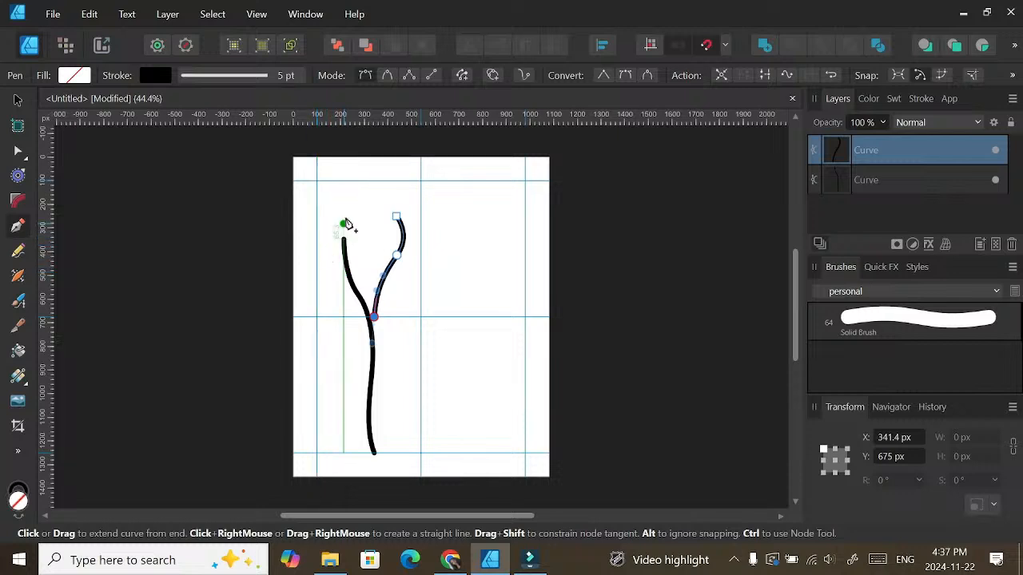
key(Escape)
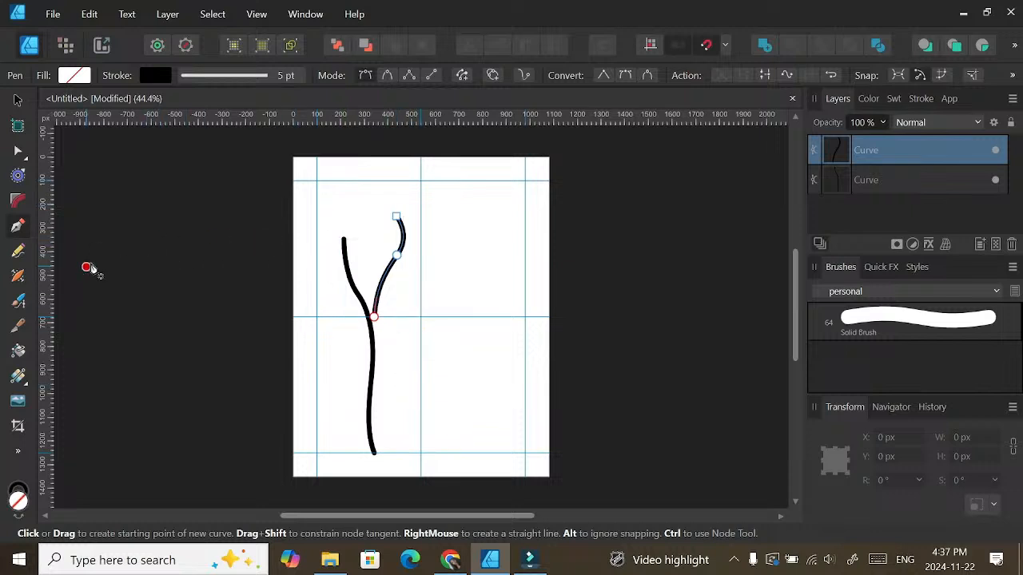
Step: Move the new branch to about X 310 px, Y 288 px so its lower end overlaps the trunk, and deselect it
click(17, 101)
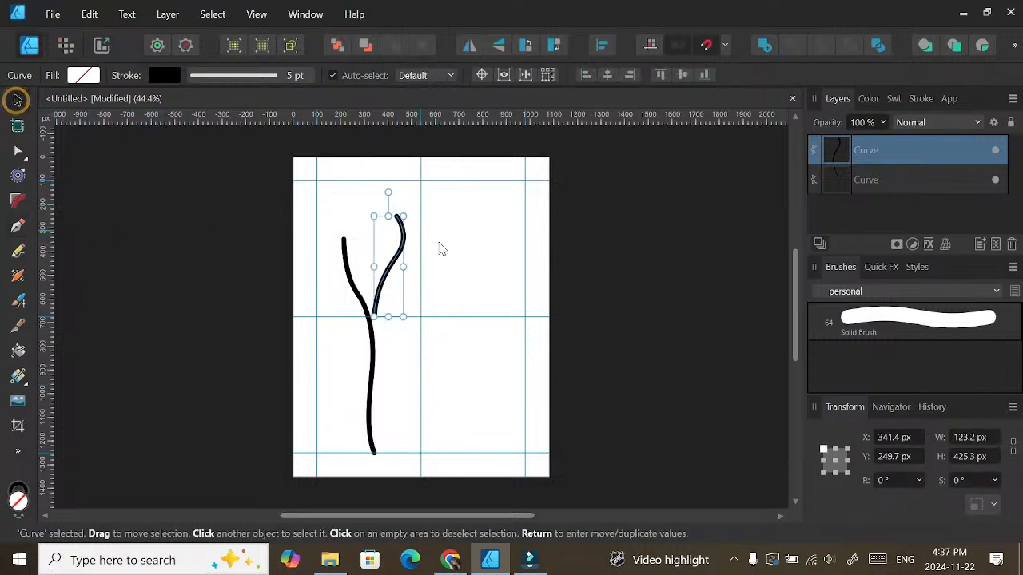
click(440, 250)
click(395, 271)
mouse_move(396, 270)
mouse_down()
mouse_move(390, 262)
mouse_move(377, 275)
mouse_move(397, 269)
mouse_move(386, 284)
mouse_move(388, 274)
mouse_up()
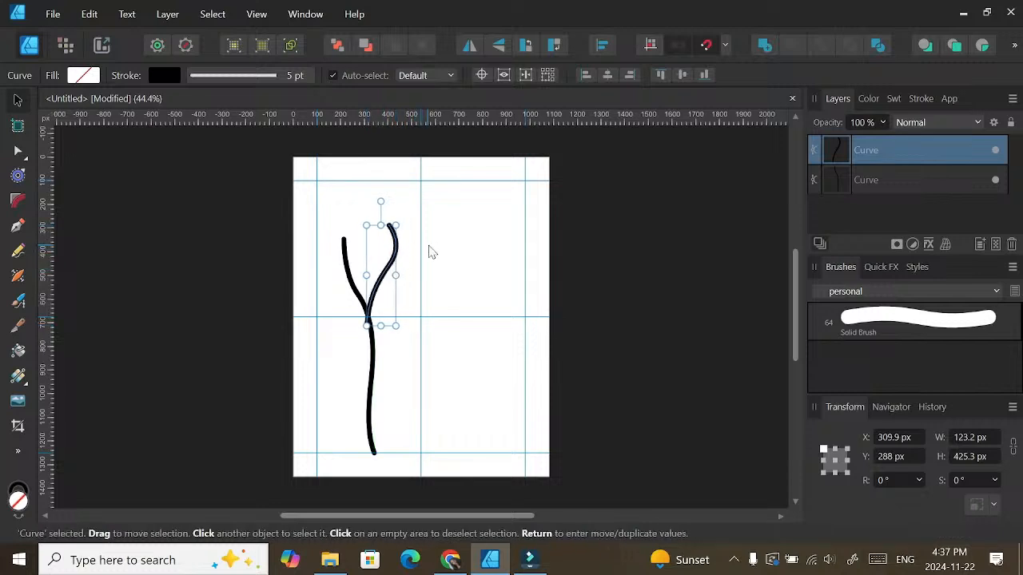
click(448, 241)
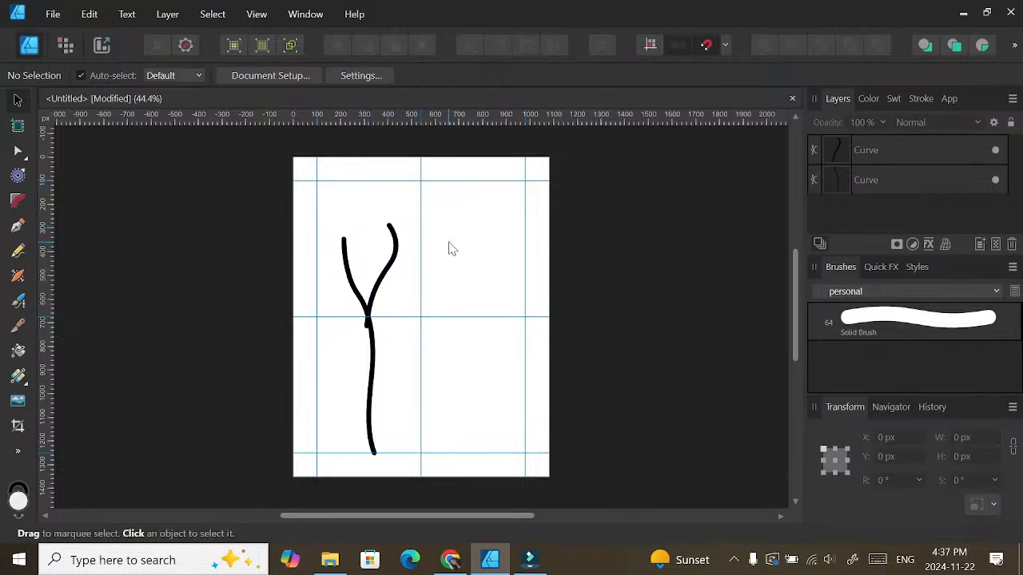
Step: Draw a third Pen tool branch about 72 px wide and 344 px high between the two upper branches, ending on the right one
click(18, 228)
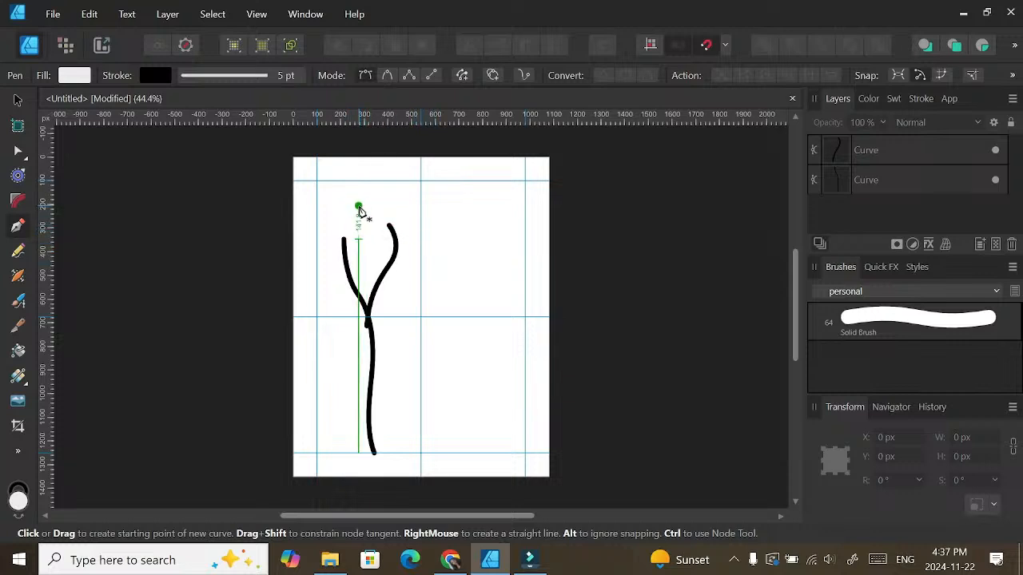
click(358, 205)
click(366, 238)
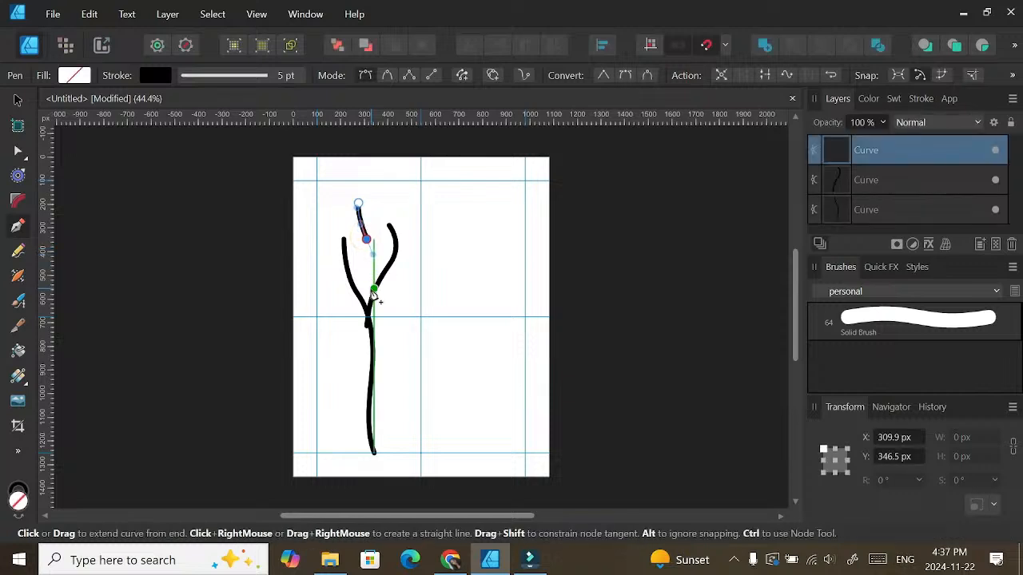
click(373, 285)
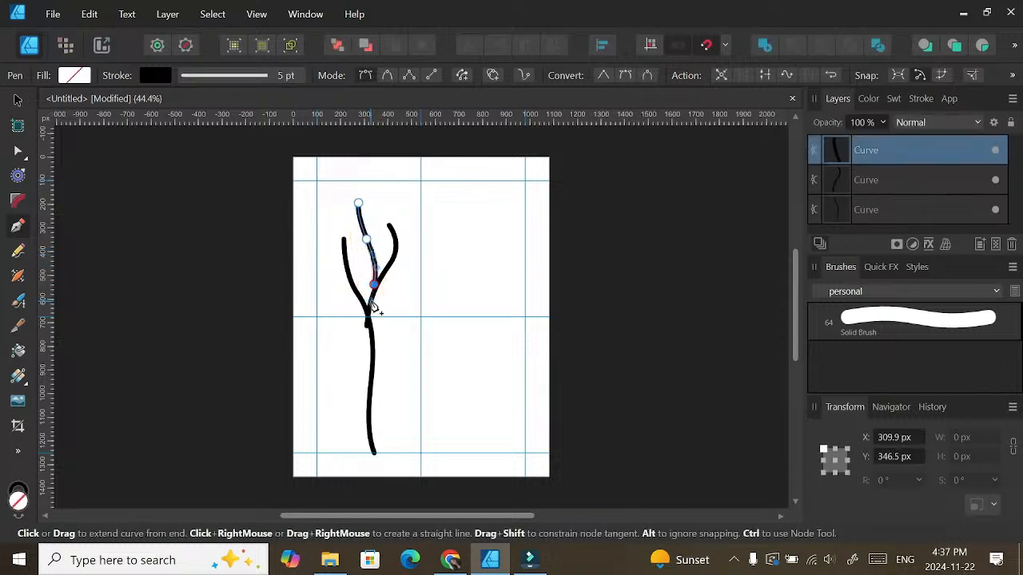
key(Escape)
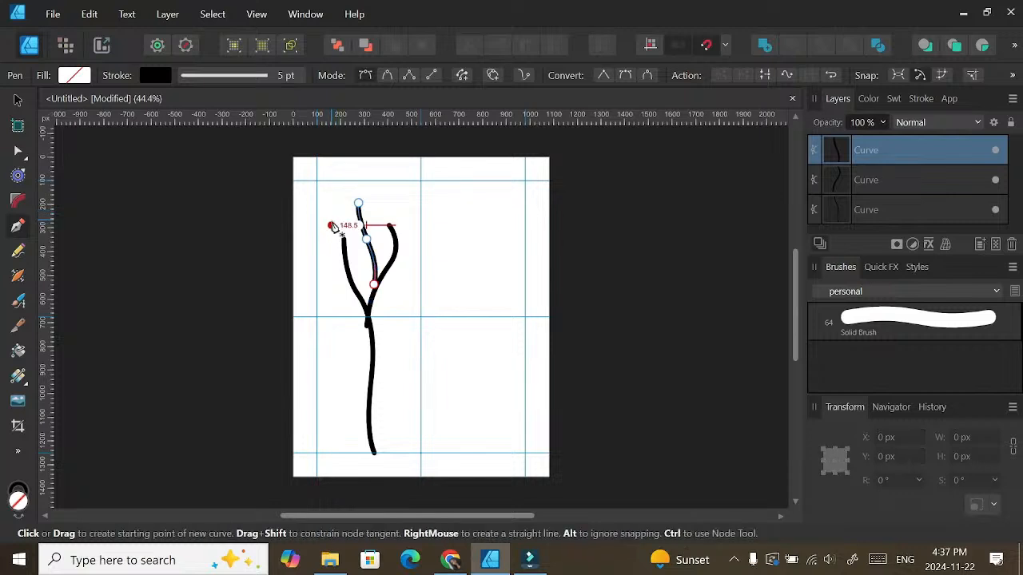
Step: Move the middle branch slightly down to about Y 234 px so it overlaps the right branch, and deselect it
key(v)
click(448, 228)
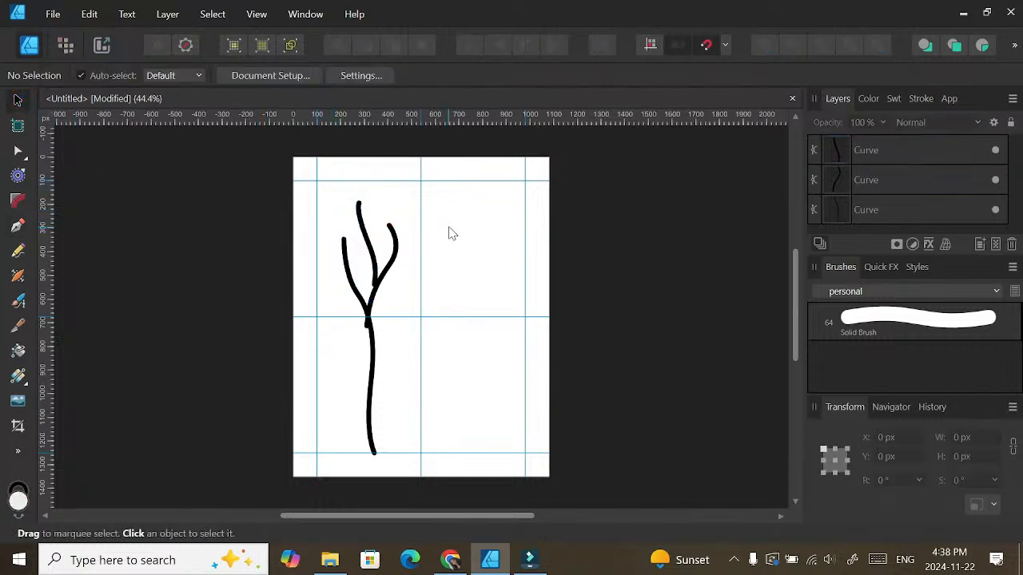
click(372, 243)
drag(373, 243, 372, 253)
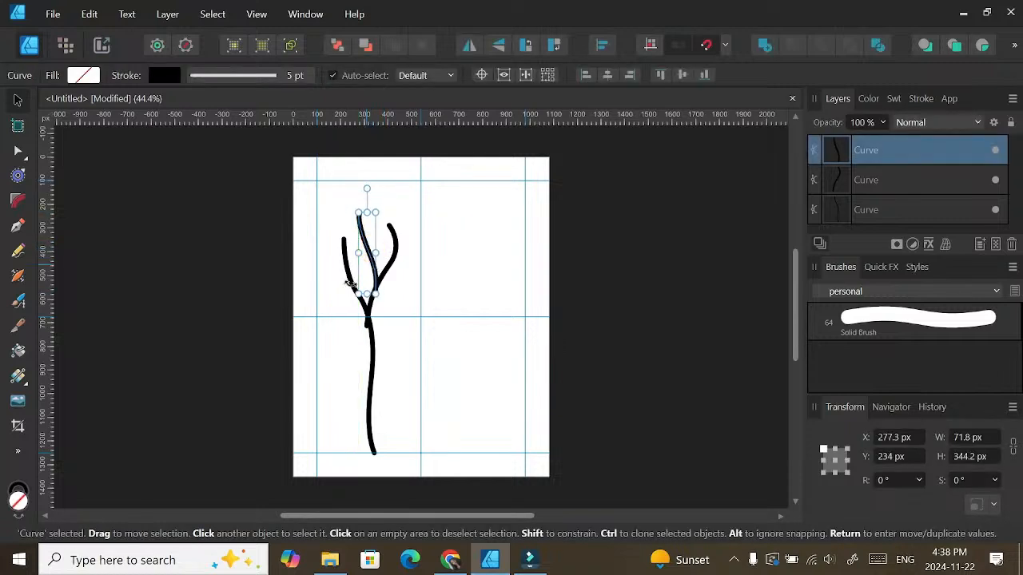
click(322, 312)
click(453, 249)
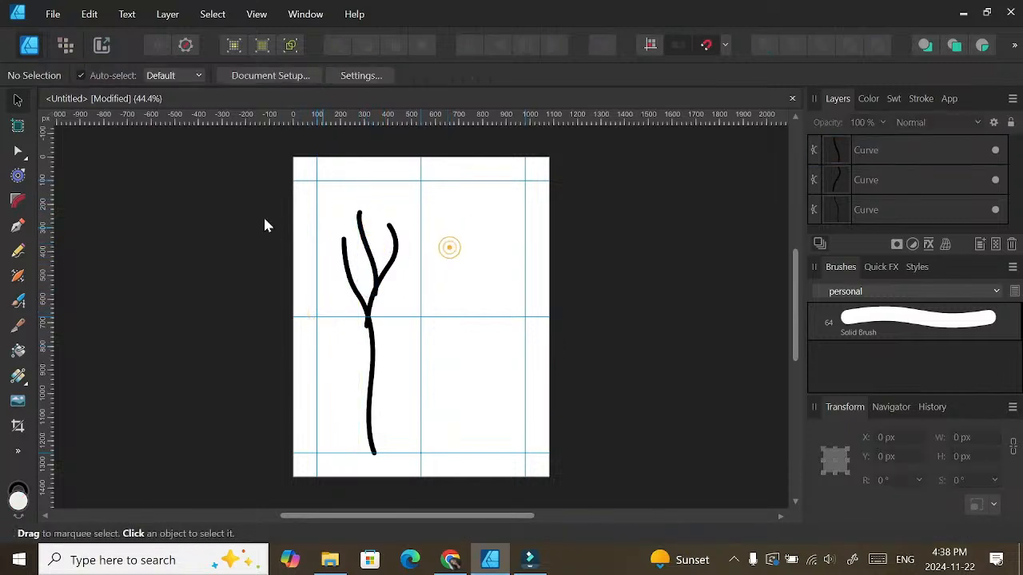
click(18, 226)
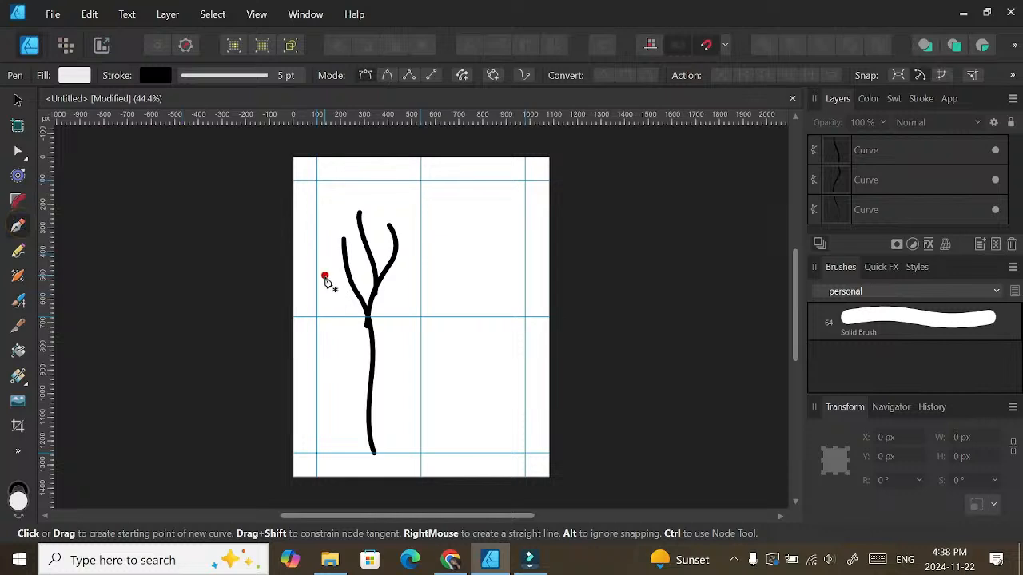
click(312, 240)
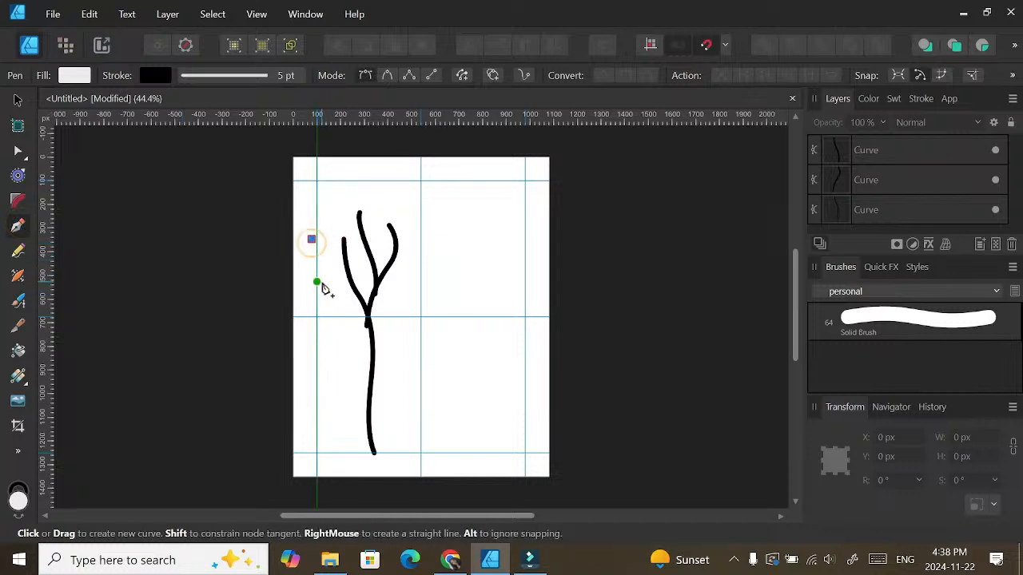
drag(327, 294, 329, 308)
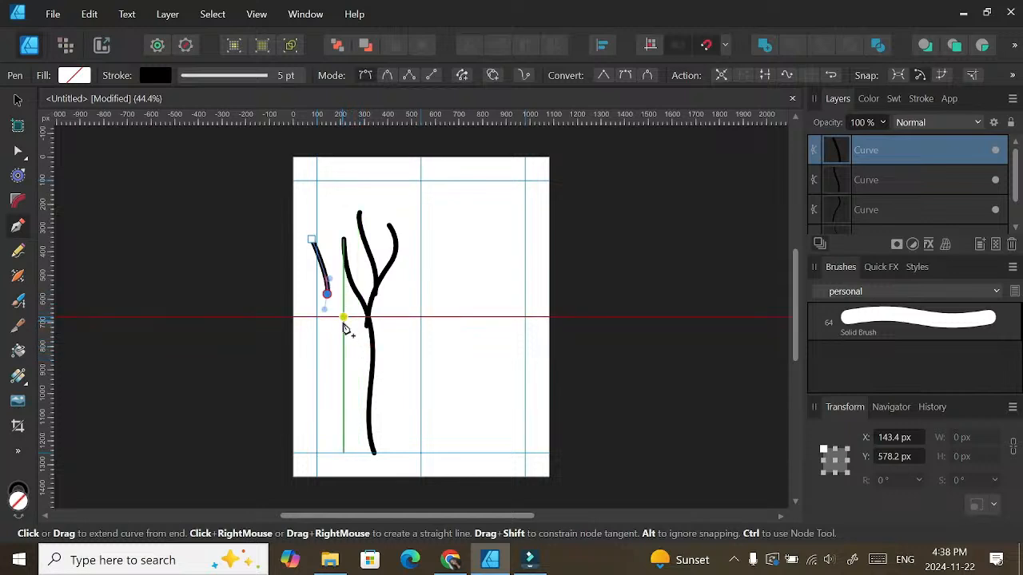
drag(343, 317, 352, 344)
key(ctrl+z)
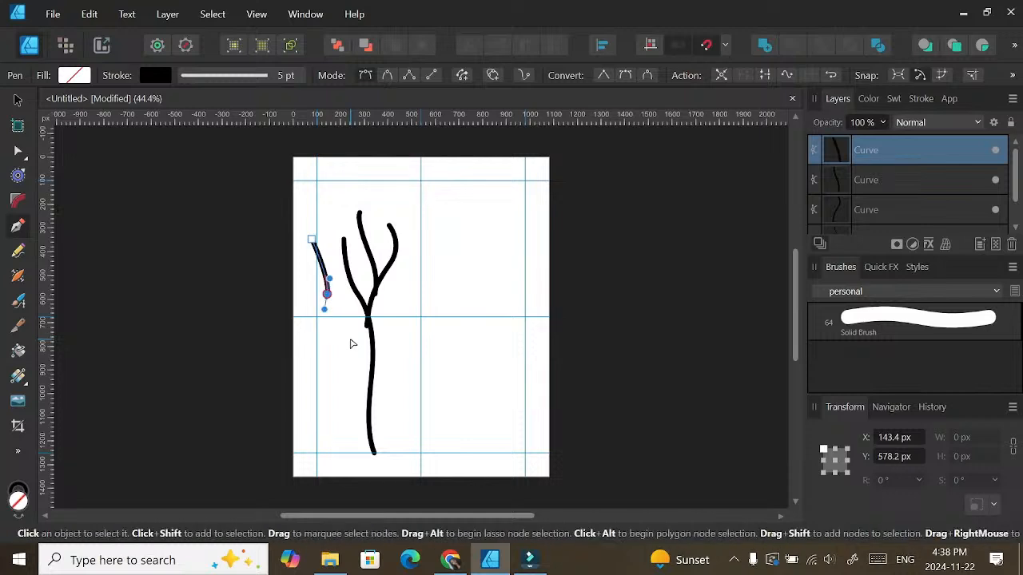
key(ctrl+z)
Step: Draw an outer left Pen tool branch about 210 px wide and 414 px high and move it to about X 139 px, Y 441 px to join the trunk
click(321, 260)
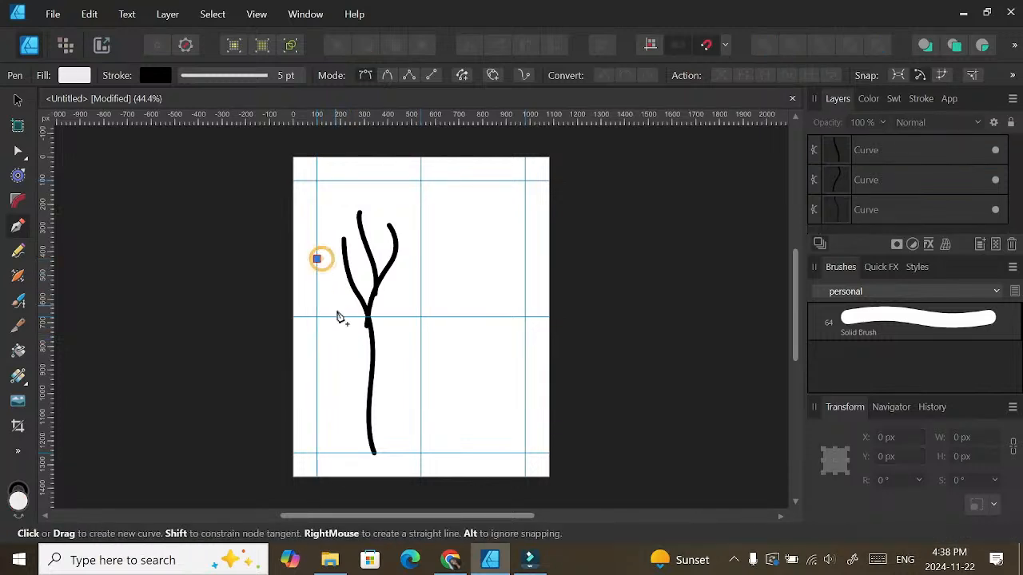
click(343, 318)
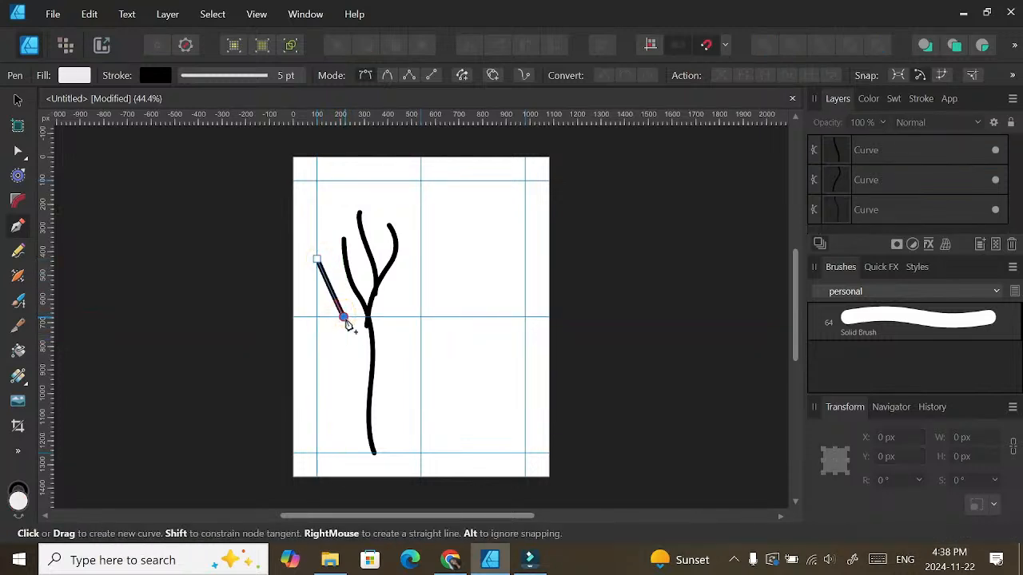
drag(349, 327, 374, 388)
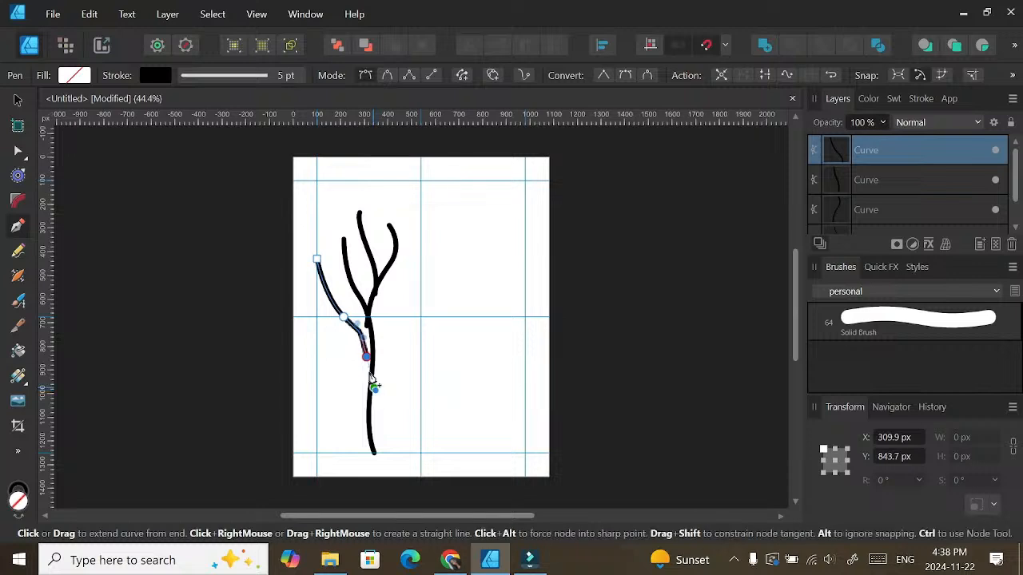
click(17, 100)
drag(339, 309, 347, 312)
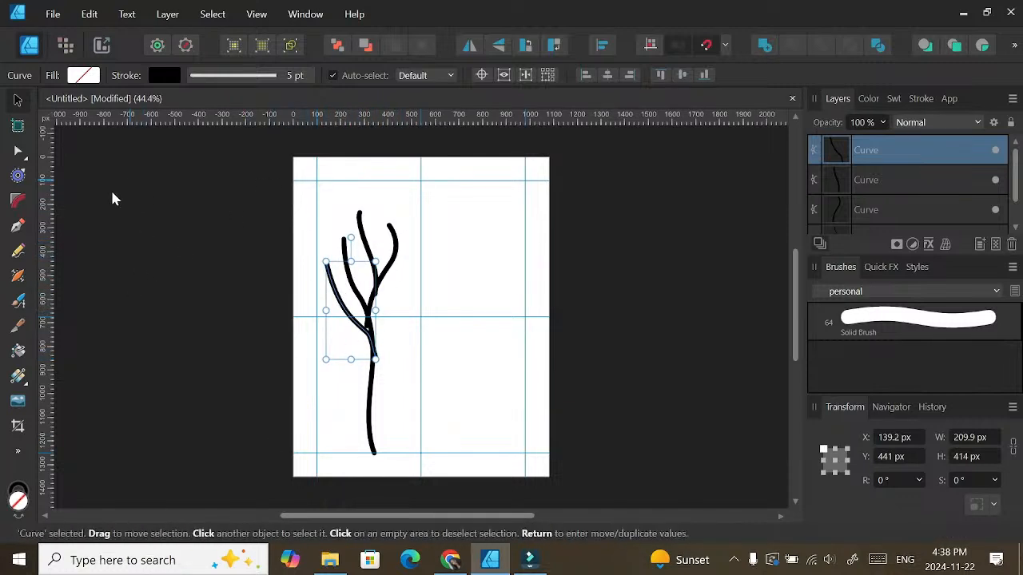
click(20, 226)
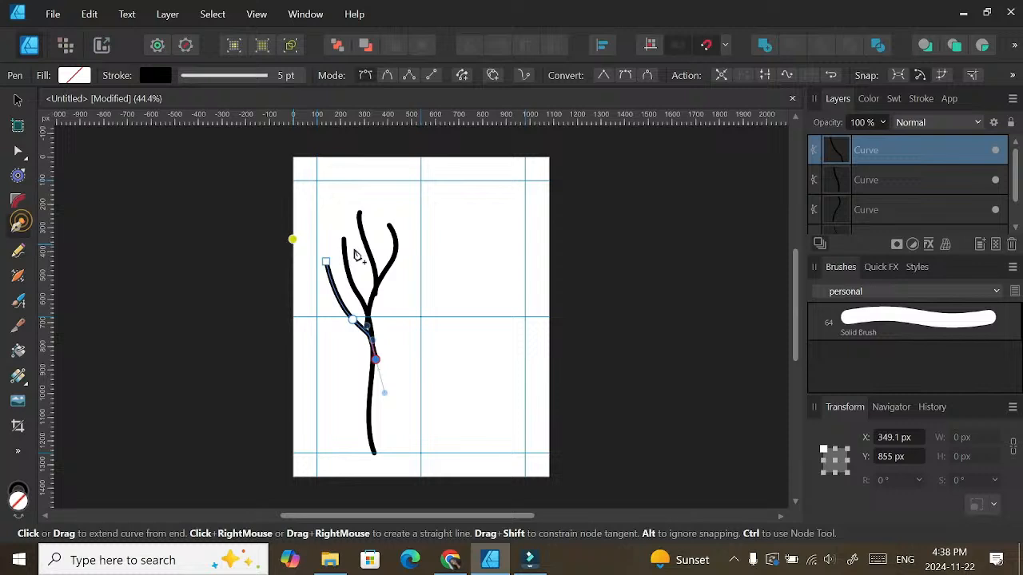
click(404, 274)
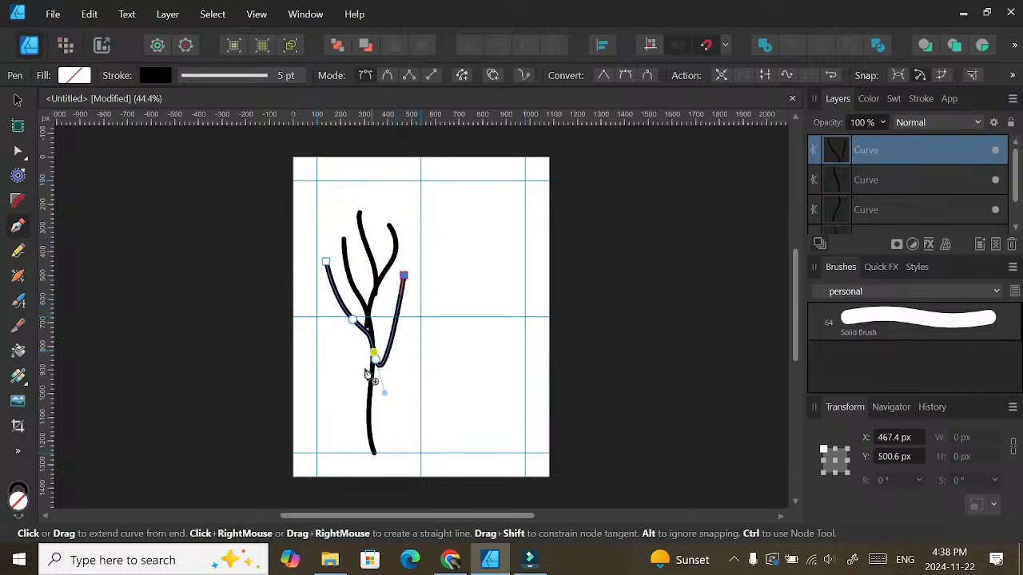
key(Escape)
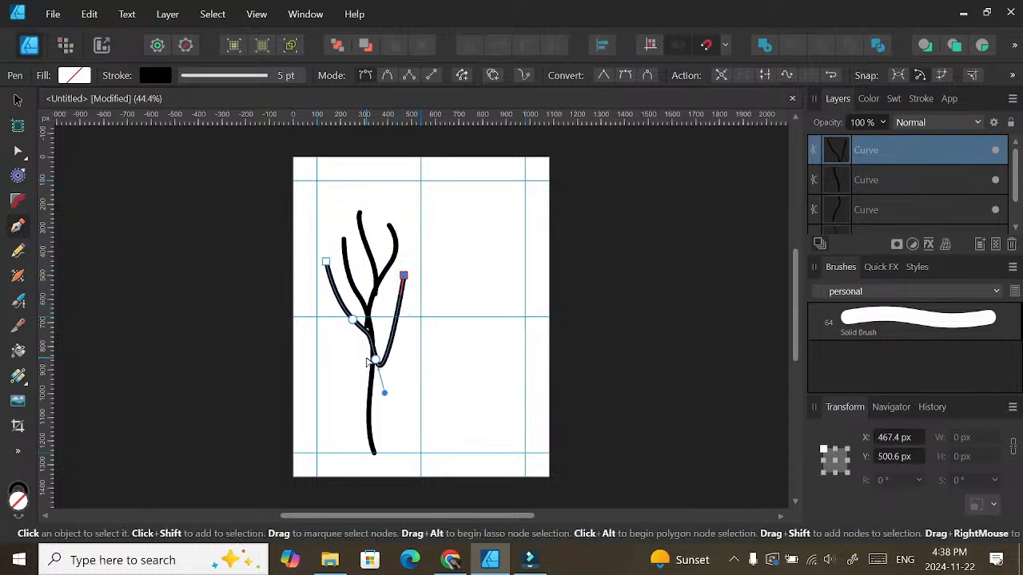
key(ctrl+z)
key(Escape)
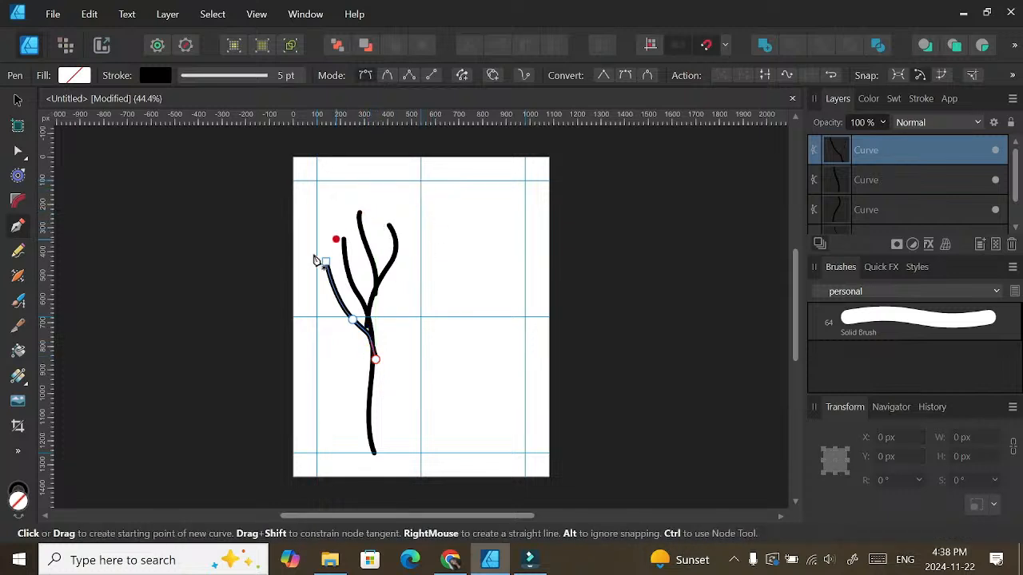
Step: Draw a separate outer right branch about 162 px wide and 290 px high and move it to about X 313 px, Y 347 px to join the tree
click(18, 100)
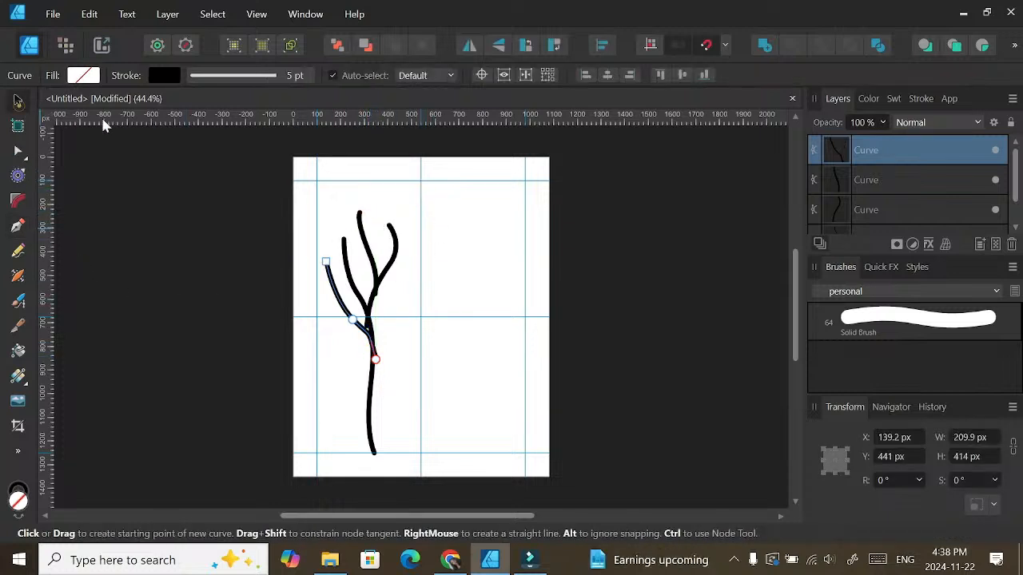
click(411, 272)
click(19, 229)
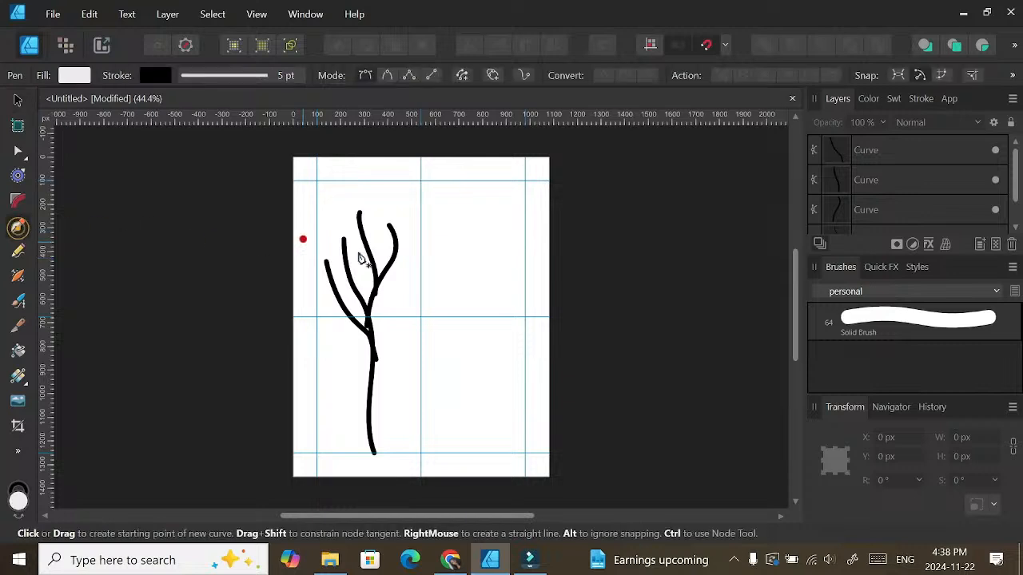
click(420, 226)
drag(421, 266, 380, 315)
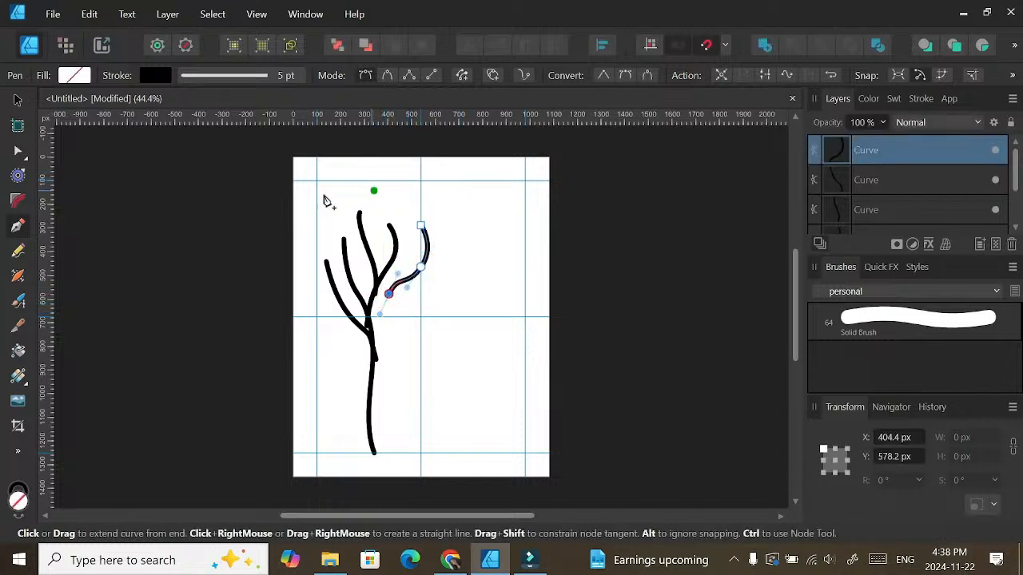
key(Escape)
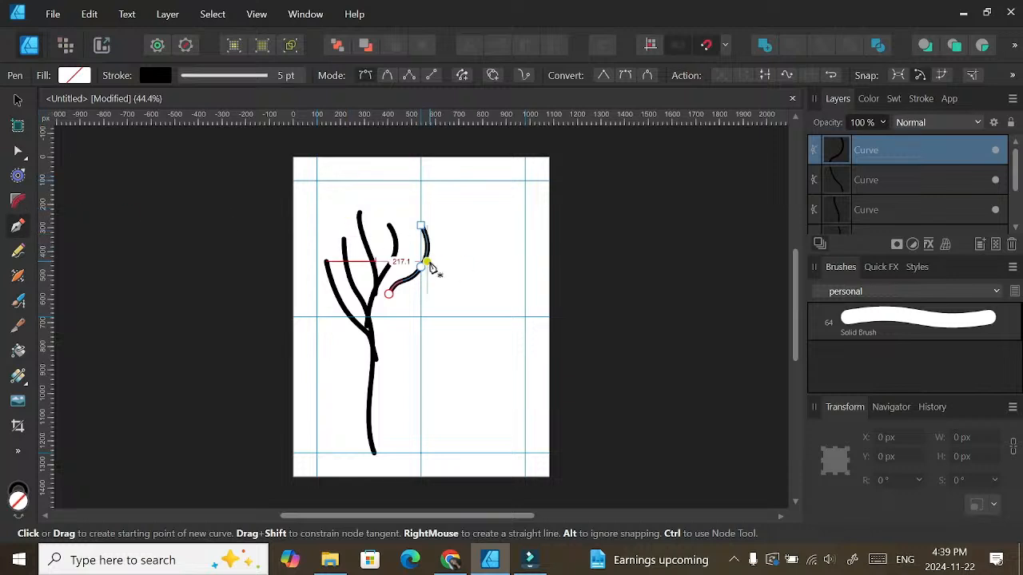
click(18, 100)
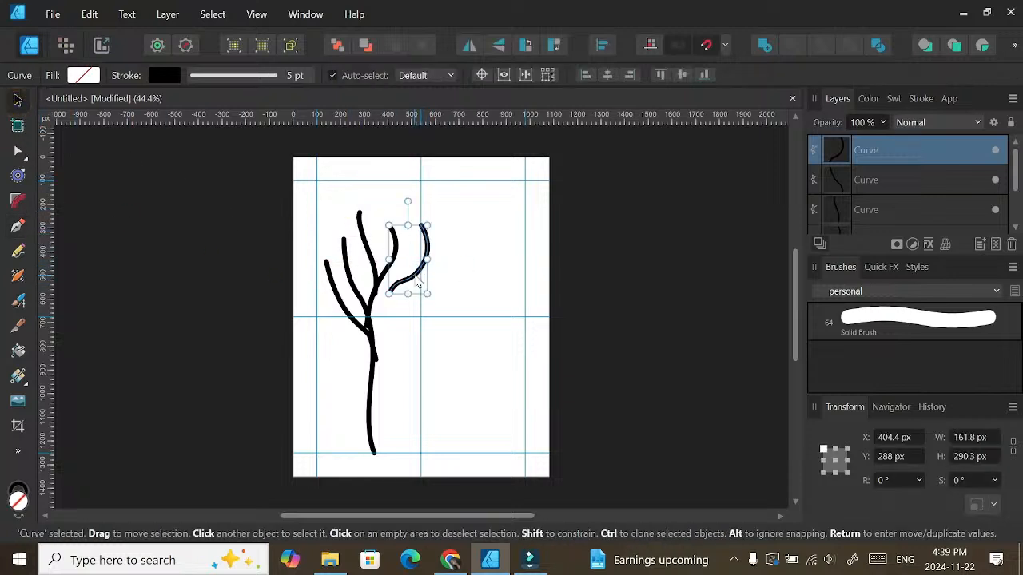
drag(418, 280, 392, 294)
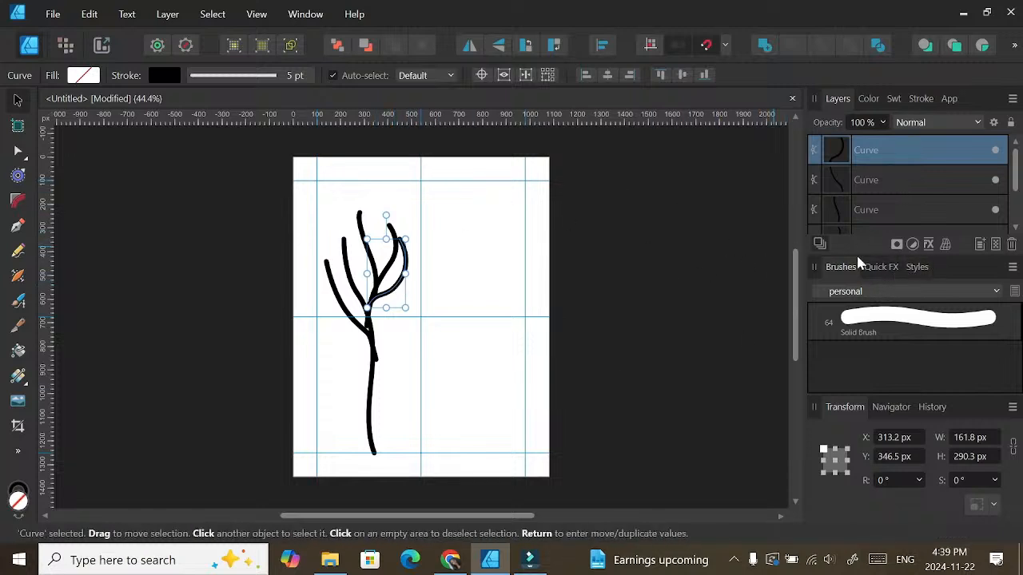
Step: Select the trunk curve and open its stroke pressure profile
click(371, 378)
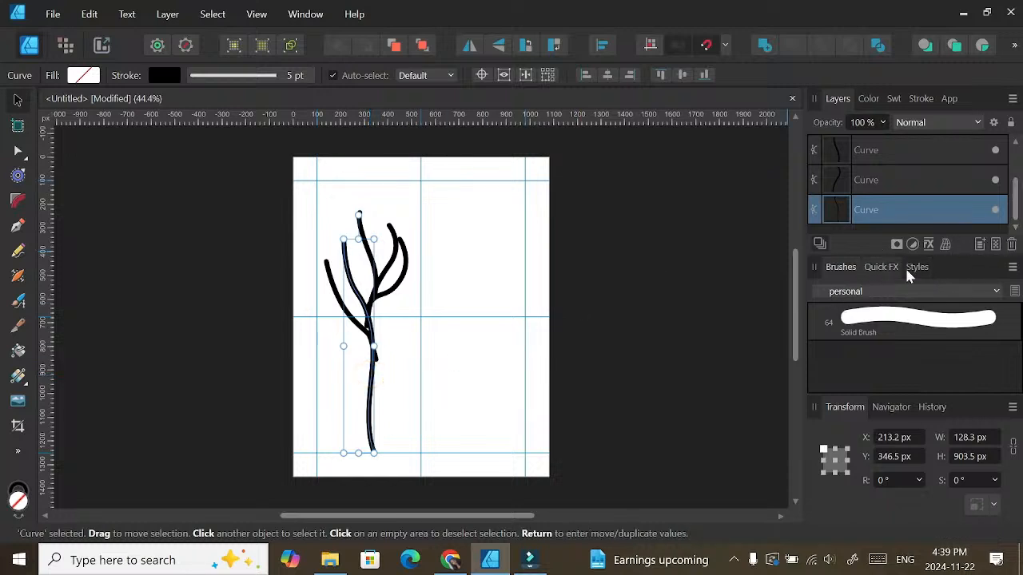
click(919, 99)
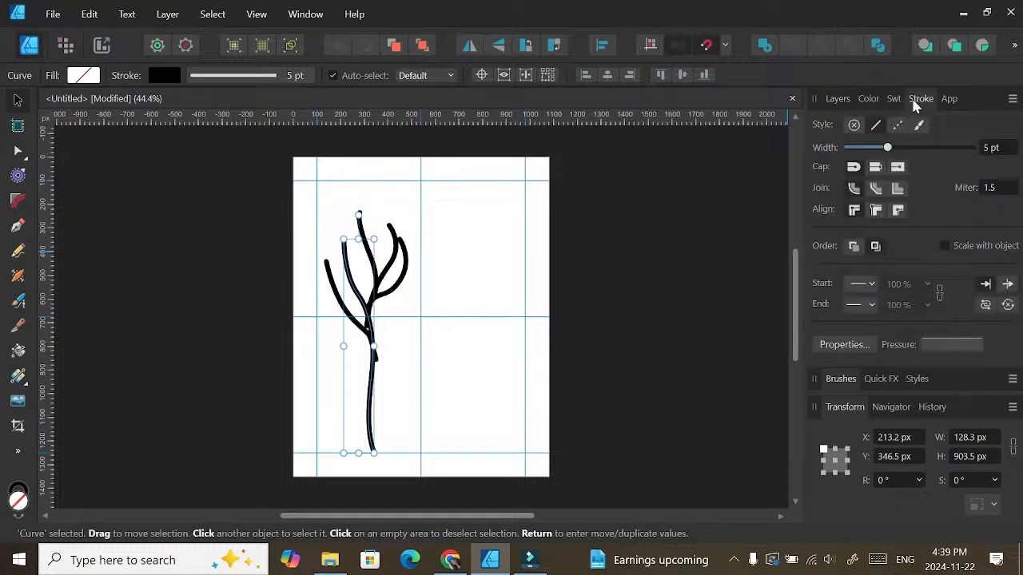
click(935, 344)
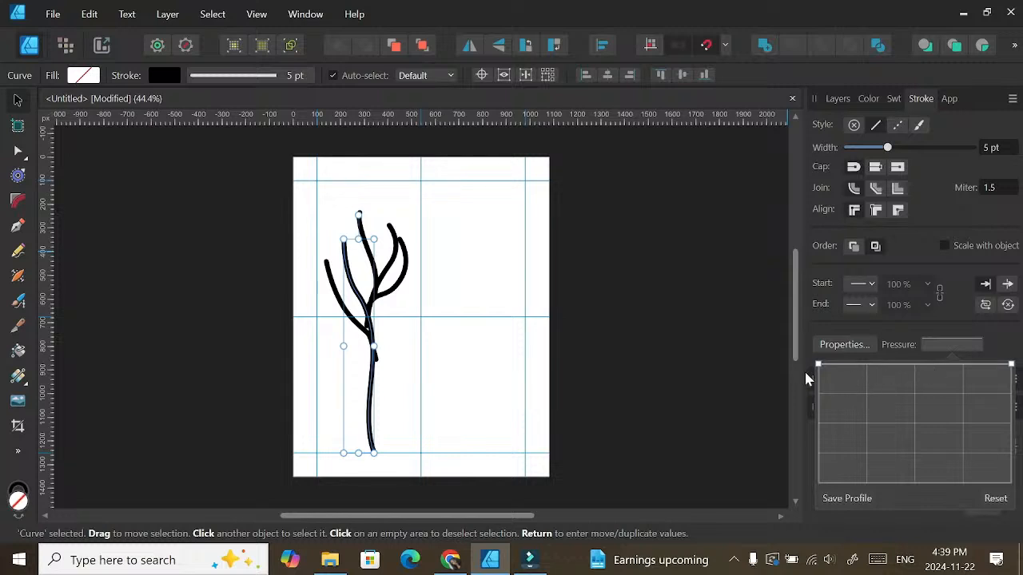
Step: Try lowering and raising the trunk's pressure evenly along its whole length
mouse_move(816, 366)
mouse_down()
mouse_move(817, 429)
mouse_move(816, 366)
mouse_up()
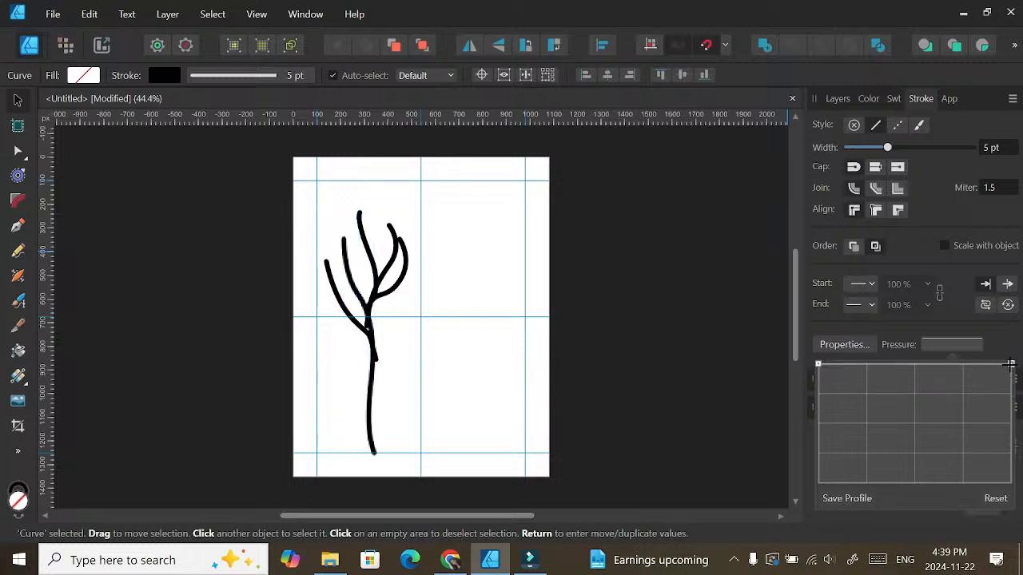
mouse_move(1009, 365)
mouse_down()
mouse_move(1008, 478)
mouse_move(1013, 365)
mouse_up()
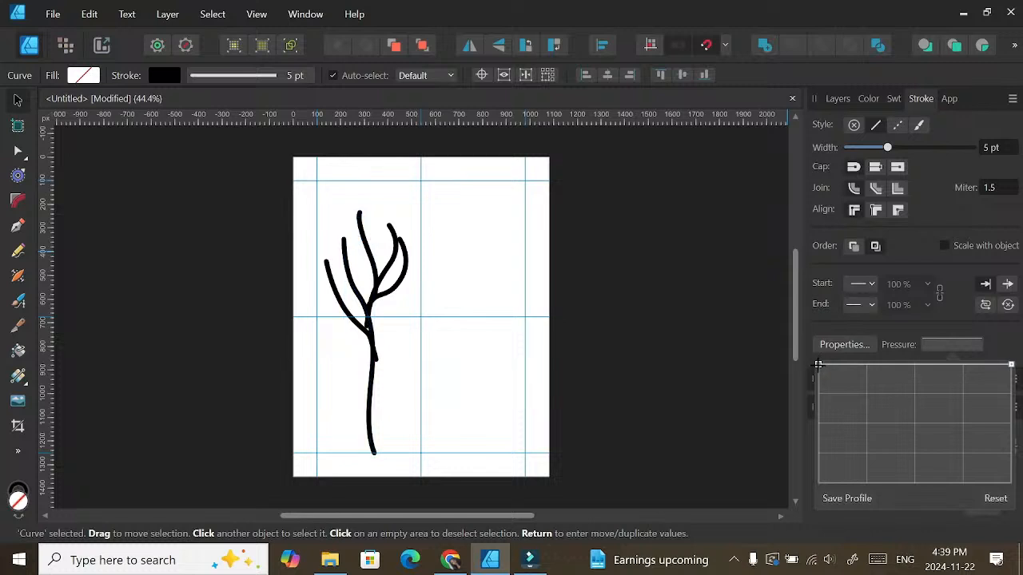
mouse_move(817, 365)
mouse_down()
mouse_move(818, 404)
mouse_move(818, 365)
mouse_up()
click(1016, 368)
click(935, 346)
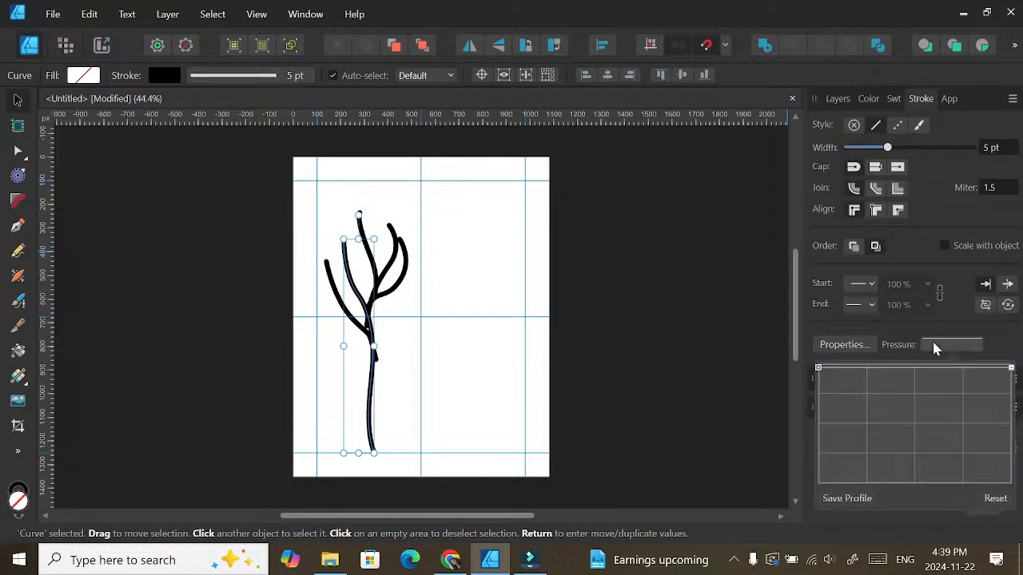
mouse_move(818, 370)
mouse_down()
mouse_move(817, 383)
mouse_move(817, 372)
mouse_up()
mouse_move(1010, 373)
mouse_down()
mouse_move(1010, 401)
mouse_move(1010, 372)
mouse_up()
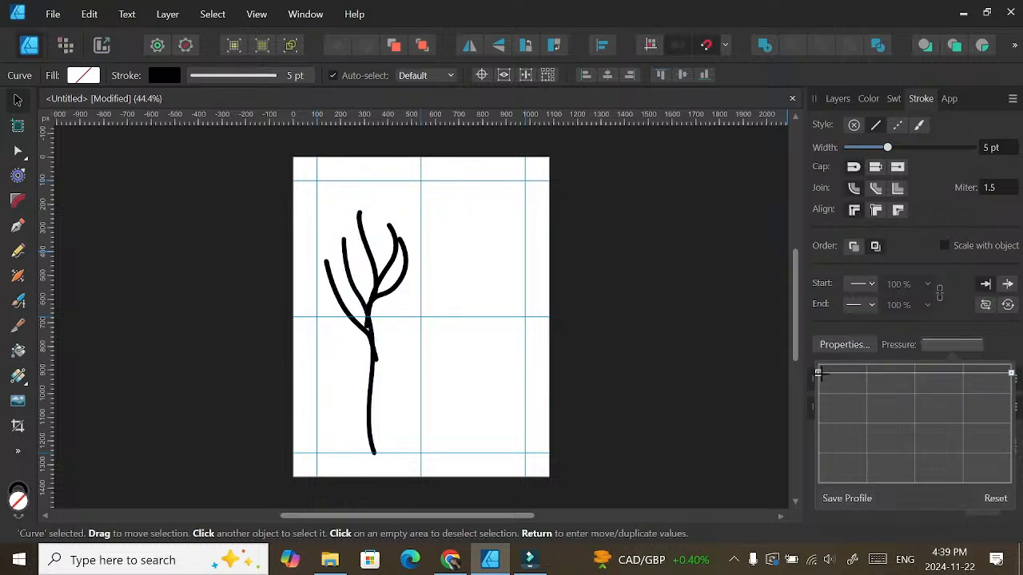
drag(817, 373, 817, 392)
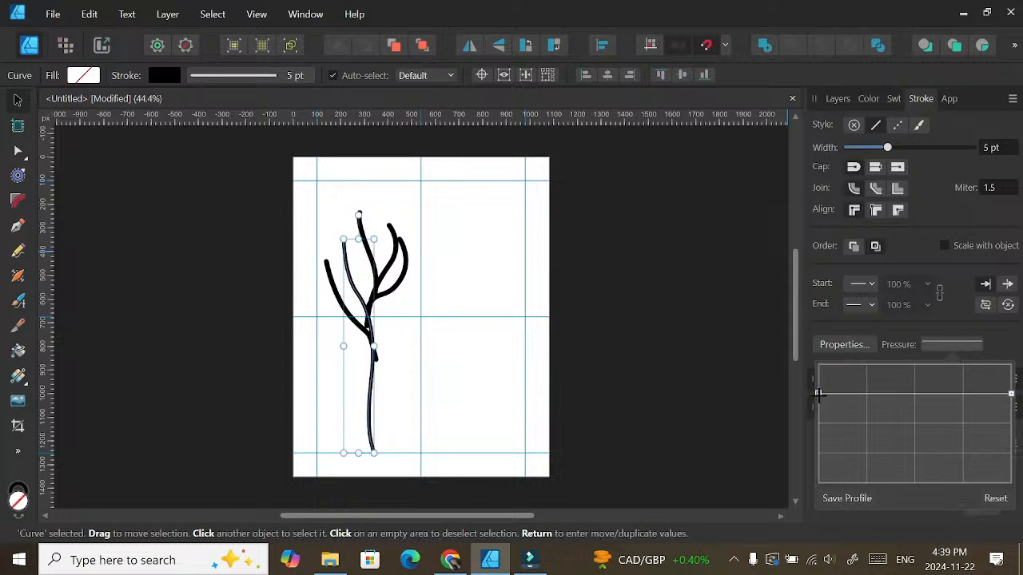
drag(817, 407, 817, 367)
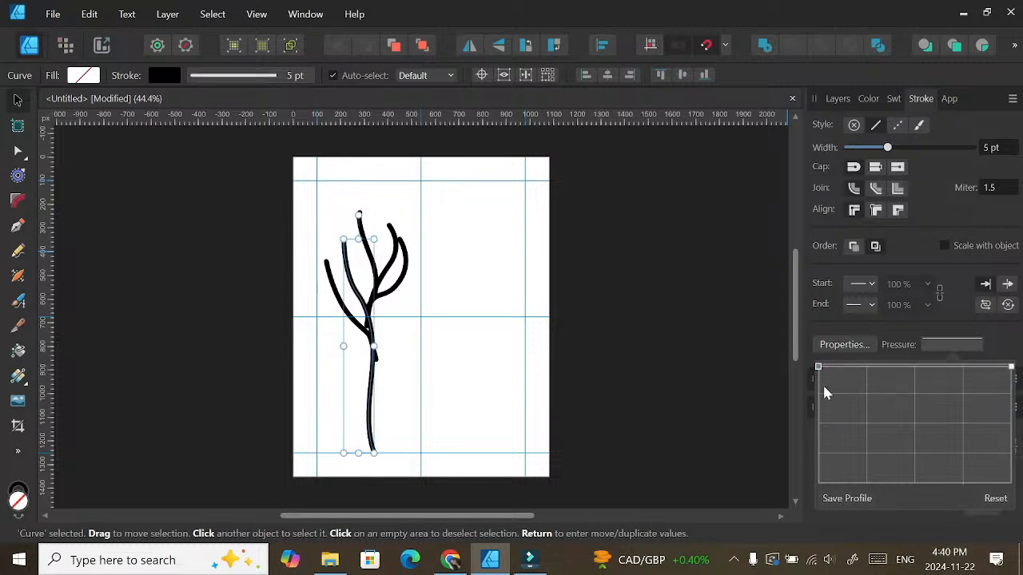
Step: Taper the trunk's pressure profile with its start at about 60% and its end just under 90%, and deselect the curve
drag(817, 367, 817, 413)
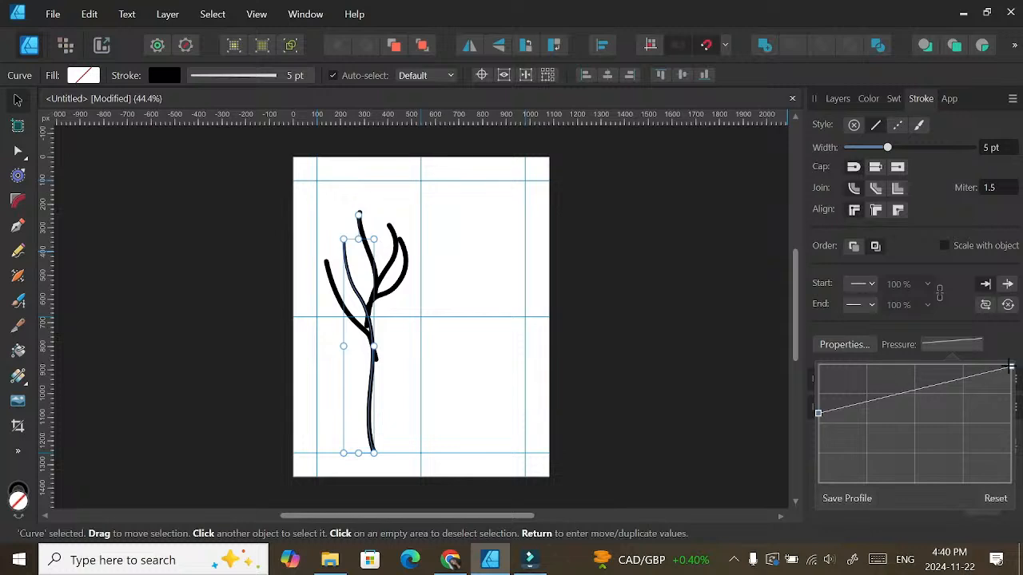
drag(1009, 367, 1011, 390)
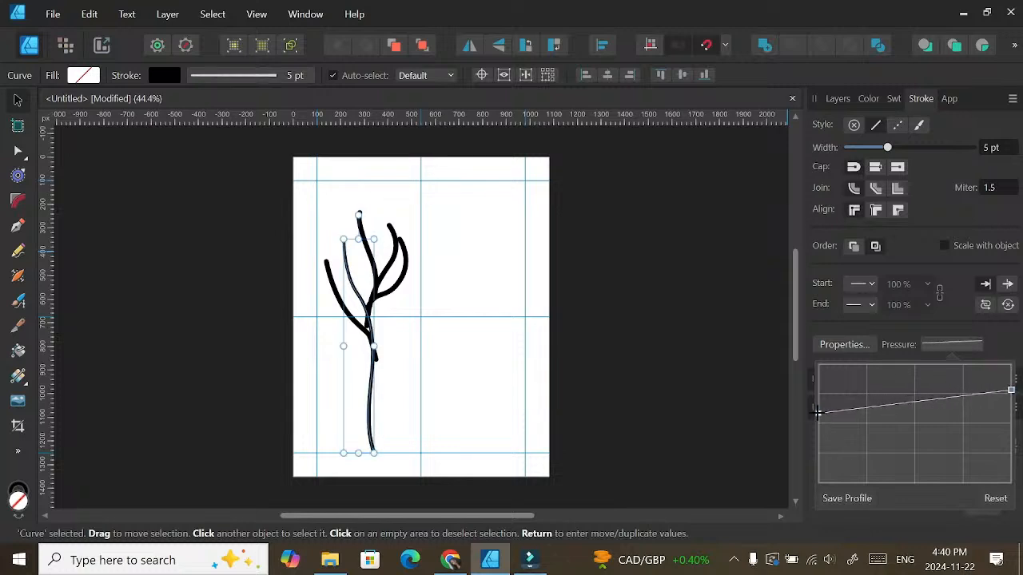
drag(816, 412, 817, 443)
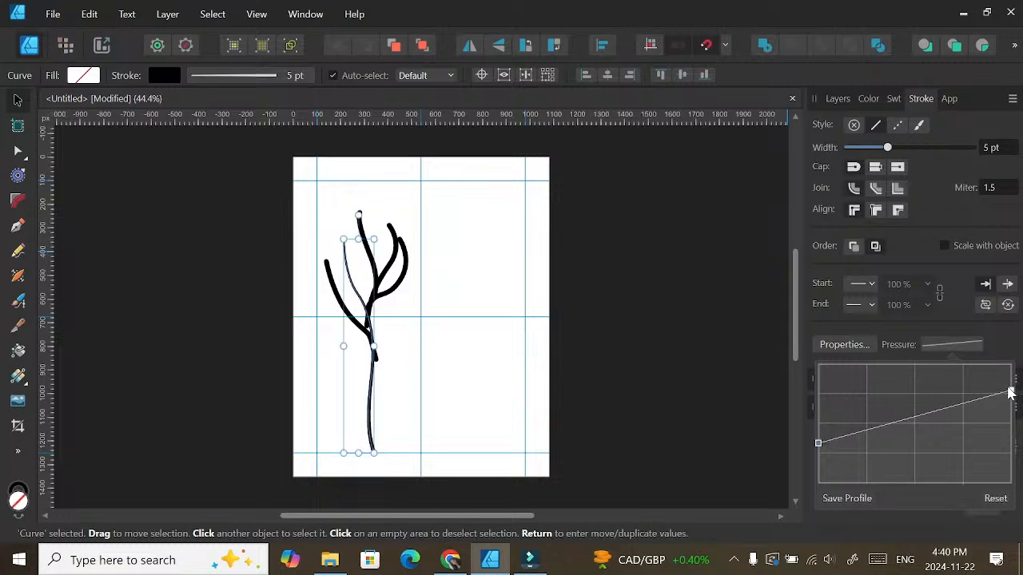
drag(1011, 390, 1011, 379)
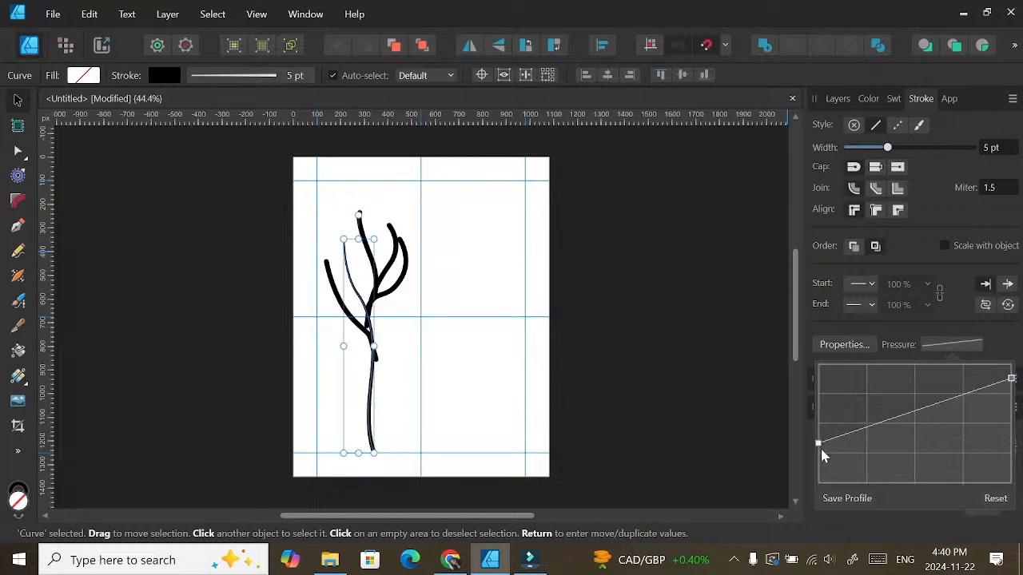
drag(816, 444, 818, 408)
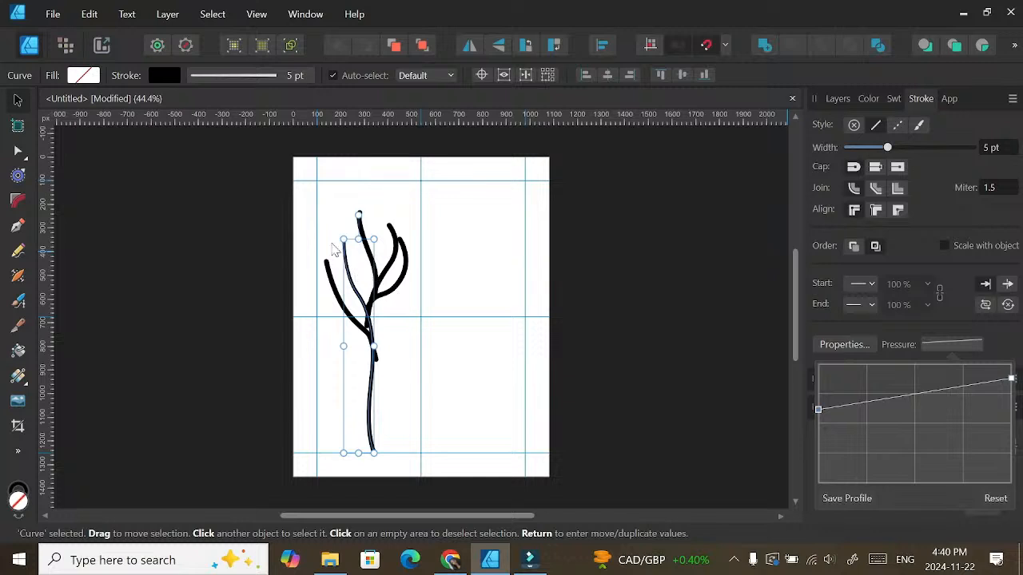
click(498, 281)
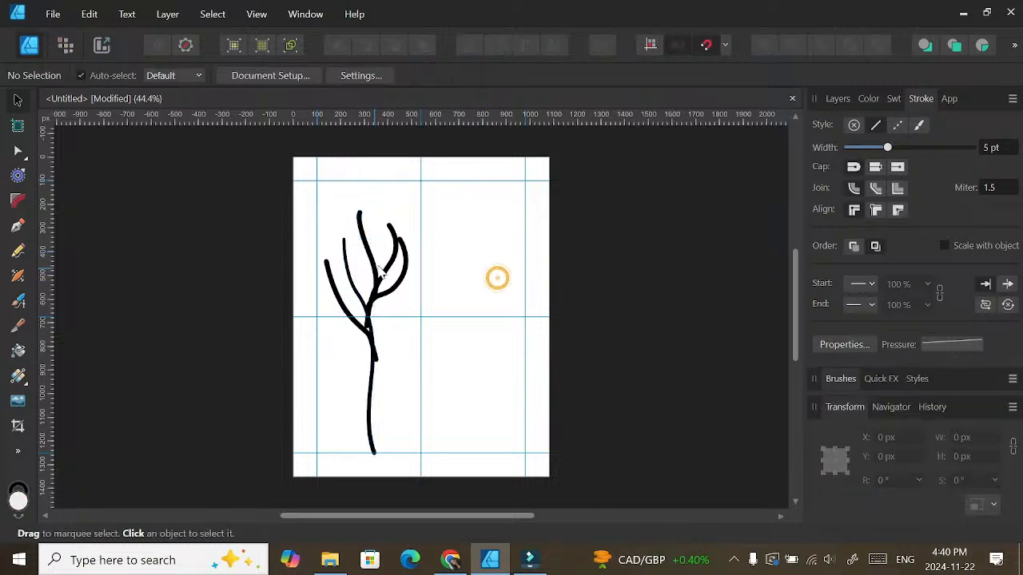
Step: Thin the tall middle branch with a pressure profile starting at about half and ending at about two thirds, and deselect it
click(369, 264)
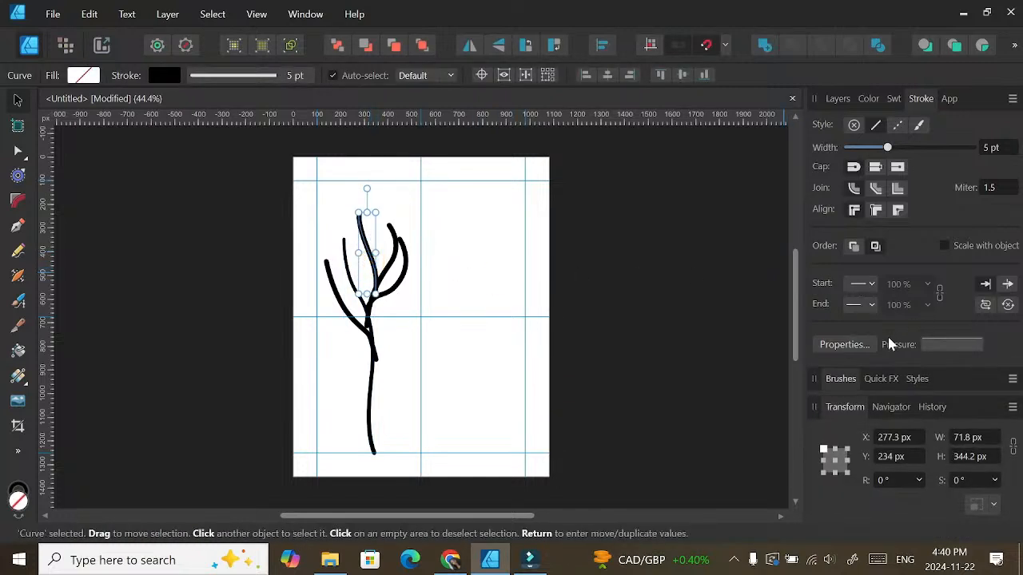
click(940, 347)
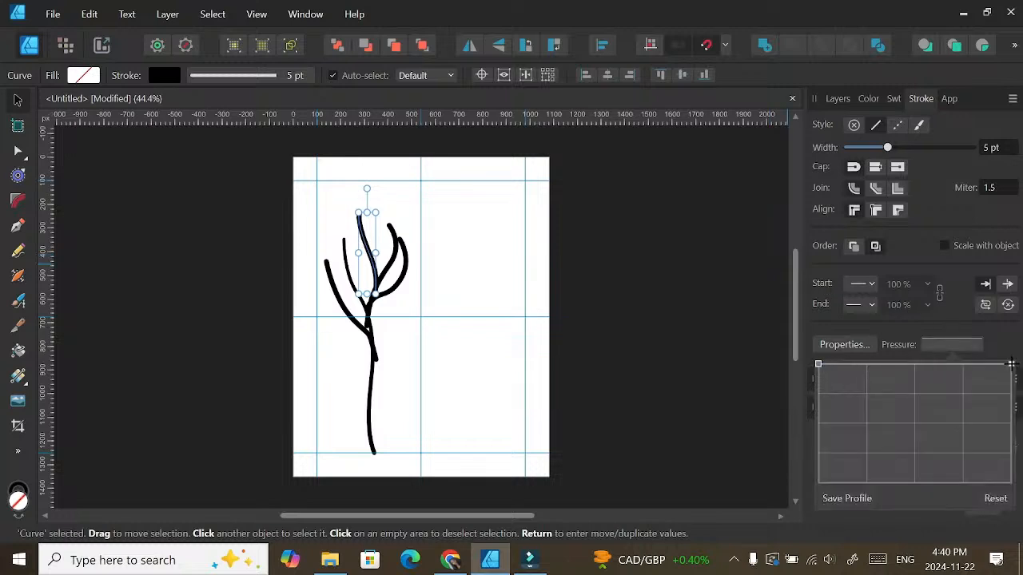
mouse_move(1010, 364)
mouse_down()
mouse_move(1011, 411)
mouse_move(1010, 395)
mouse_up()
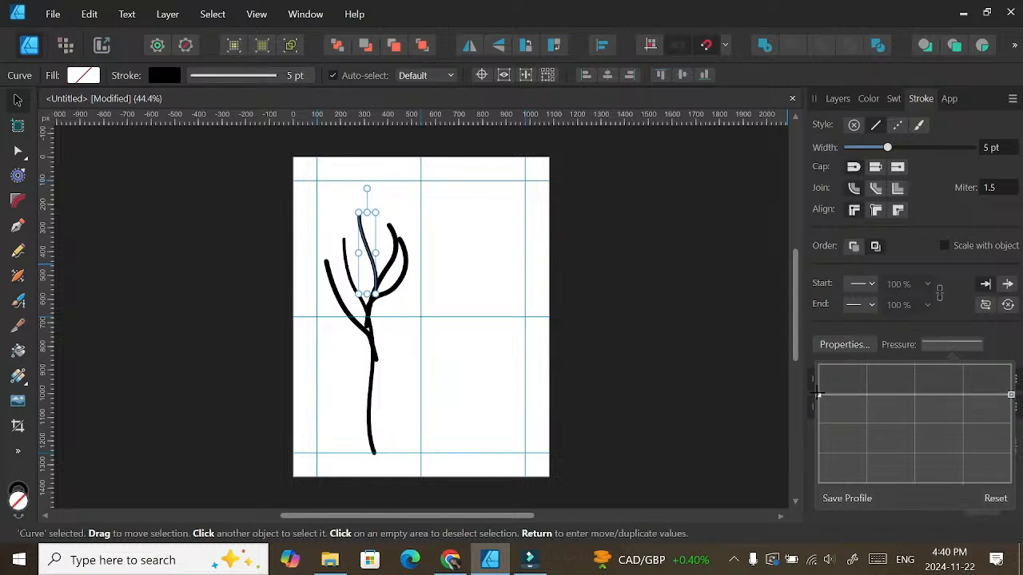
mouse_move(818, 394)
mouse_down()
mouse_move(826, 450)
mouse_move(818, 393)
mouse_up()
drag(1010, 394, 1011, 391)
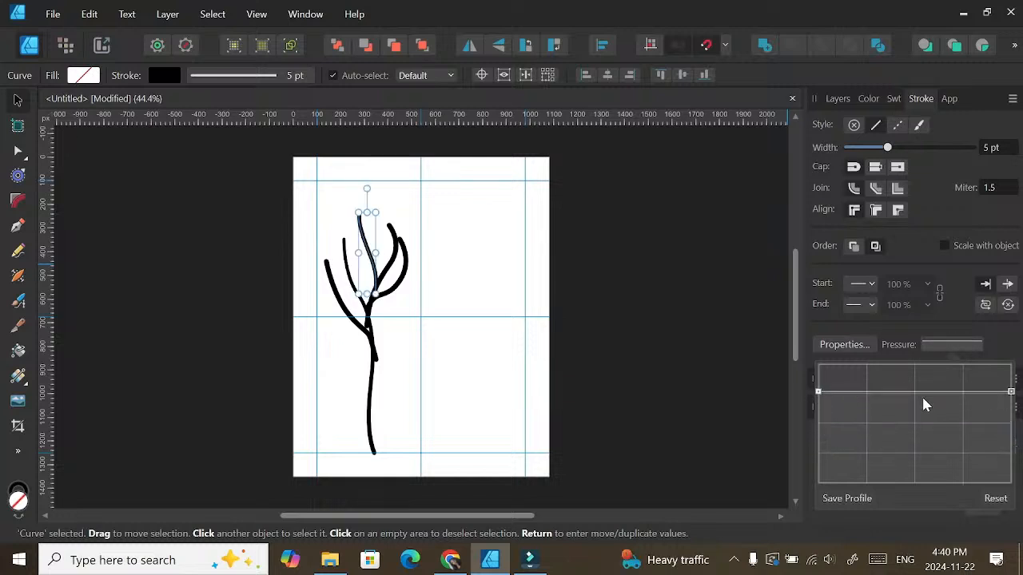
drag(816, 394, 818, 403)
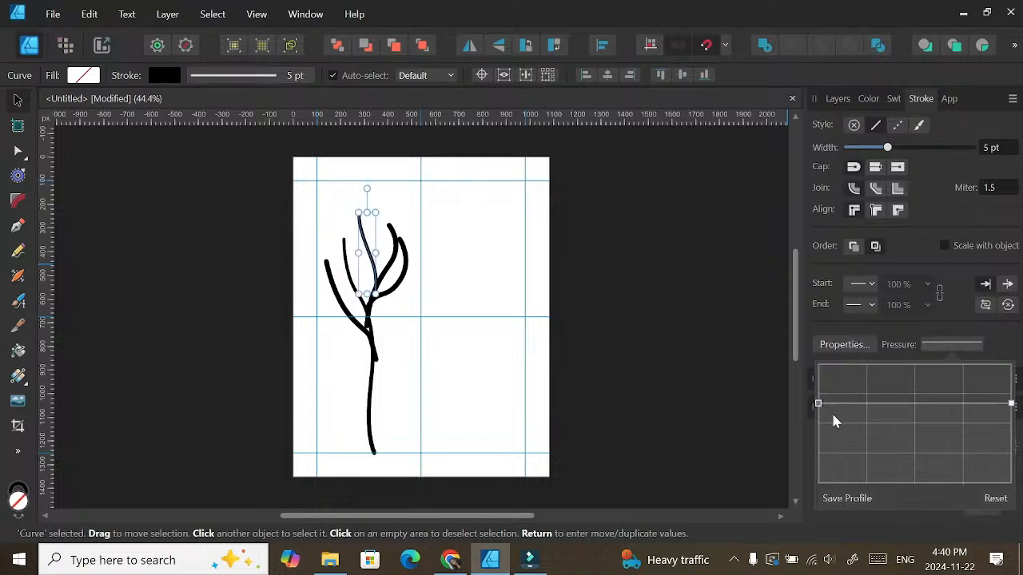
mouse_move(817, 404)
mouse_down()
mouse_move(818, 443)
mouse_move(818, 426)
mouse_up()
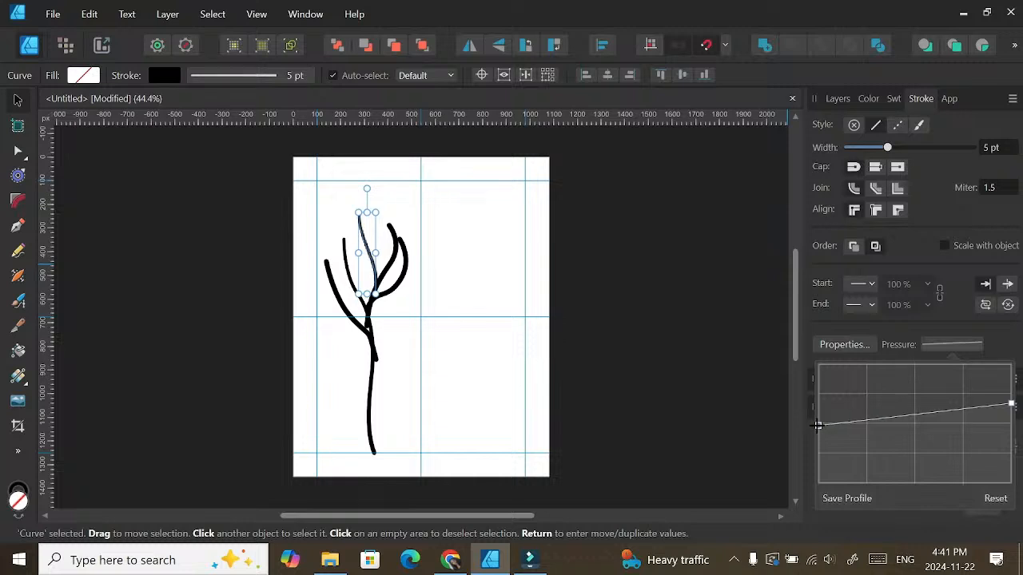
click(475, 285)
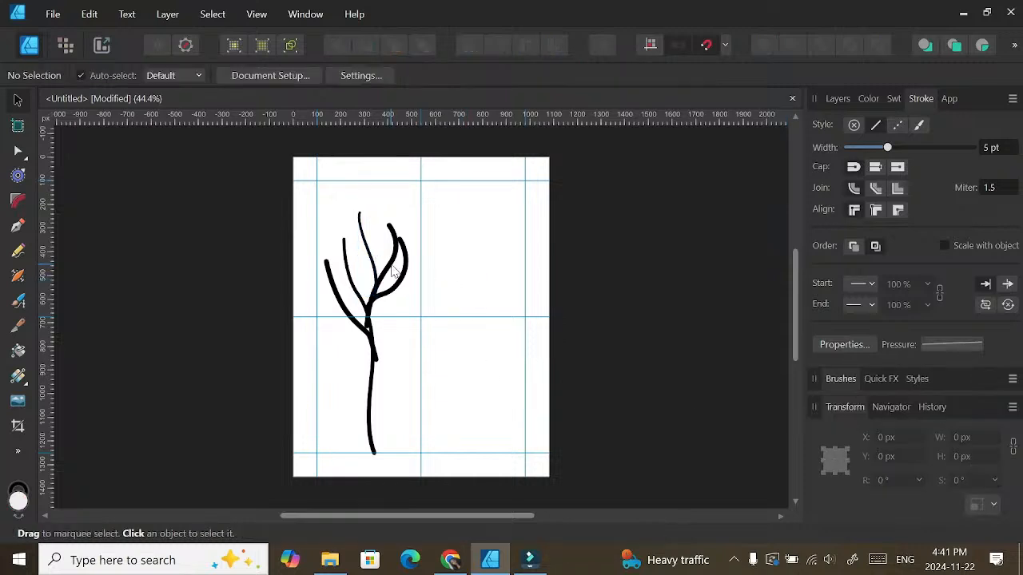
Step: Taper the inner right branch with a pressure profile starting just above half and ending slightly above 80%
click(390, 264)
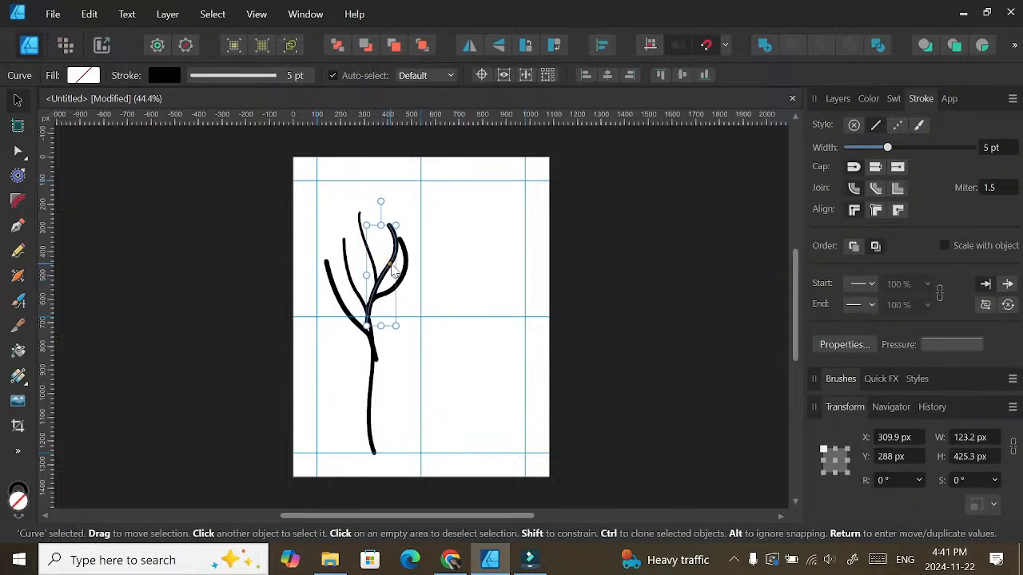
click(944, 344)
drag(817, 364, 817, 421)
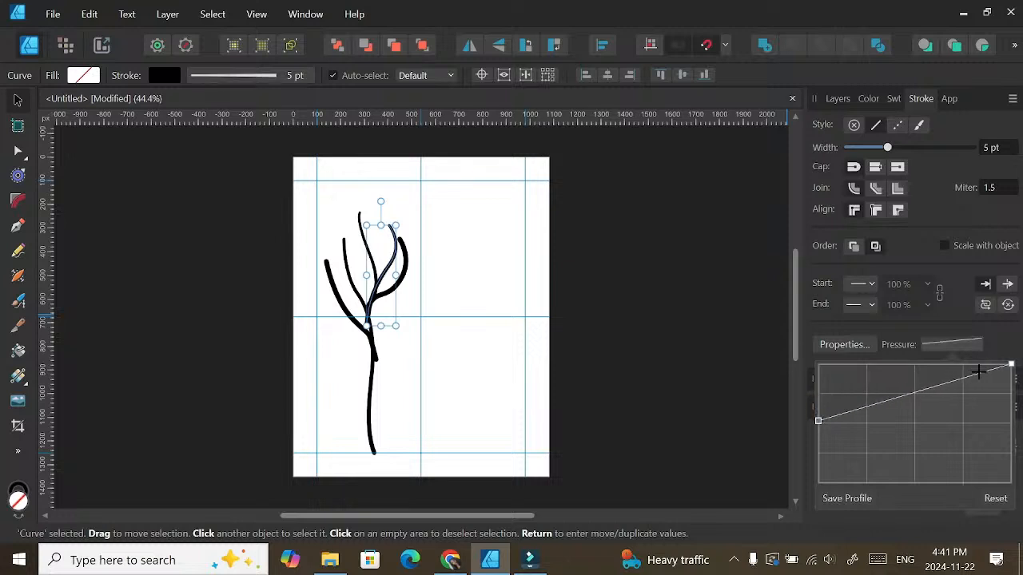
drag(1011, 364, 1007, 385)
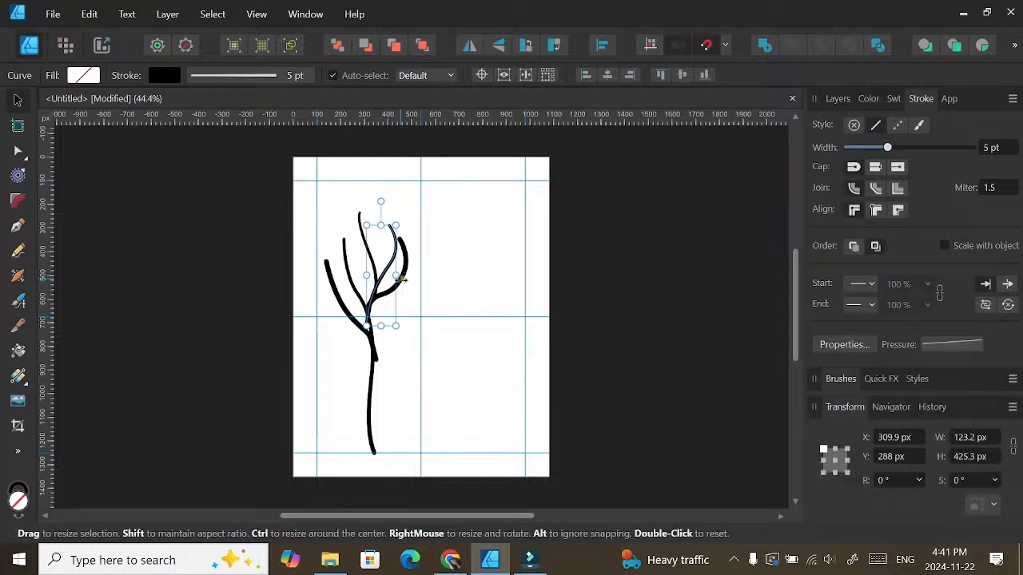
click(402, 279)
click(448, 246)
Step: Taper the outer right branch with a pressure profile starting at about half and ending at about three quarters
click(406, 274)
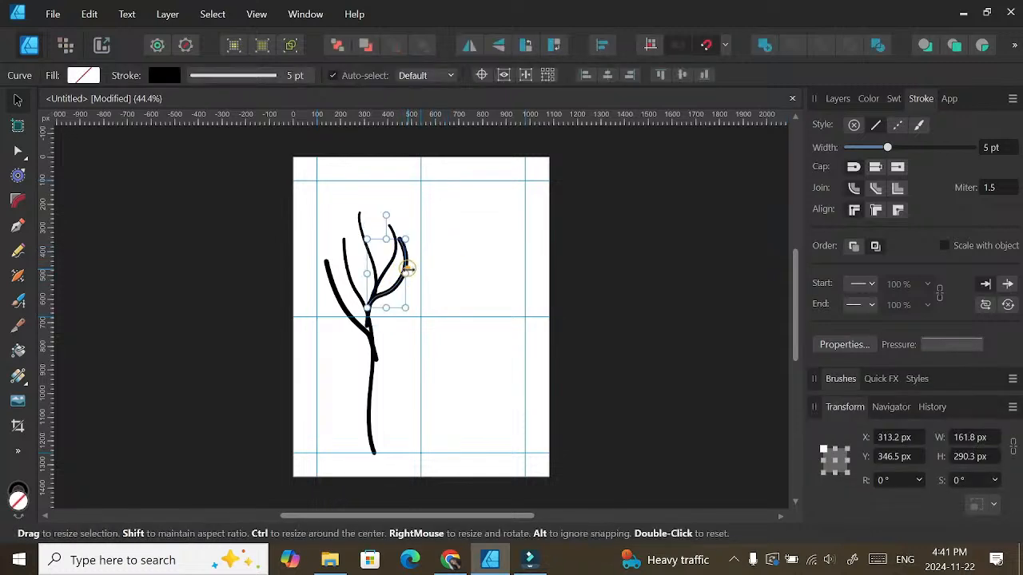
click(925, 346)
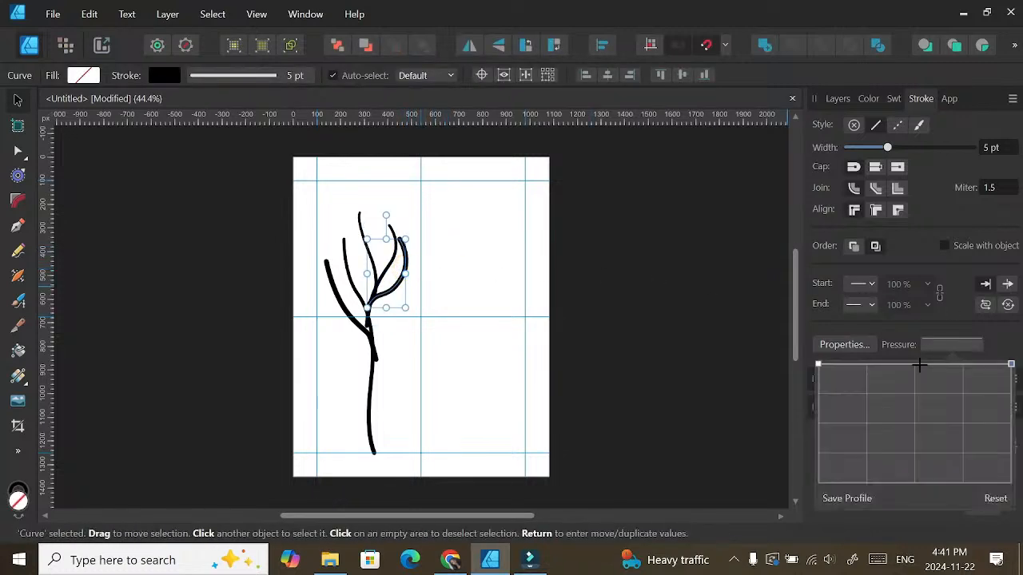
mouse_move(819, 369)
mouse_down()
mouse_move(818, 443)
mouse_move(818, 367)
mouse_move(818, 439)
mouse_move(818, 423)
mouse_up()
click(819, 366)
drag(1009, 365, 1011, 392)
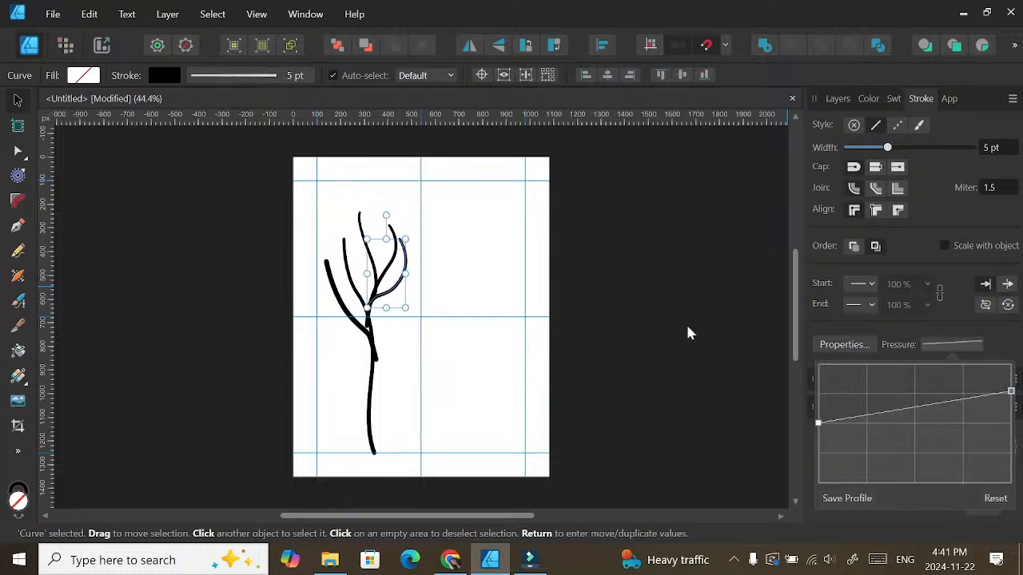
Step: Taper the outer left branch with a pressure profile starting at about half and ending at about three quarters, and deselect it
click(342, 306)
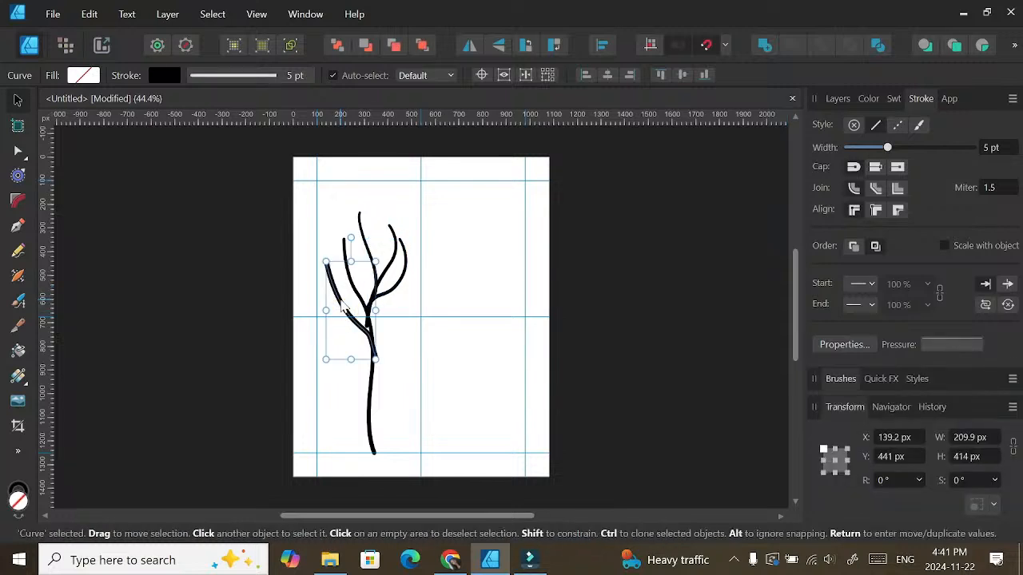
click(941, 347)
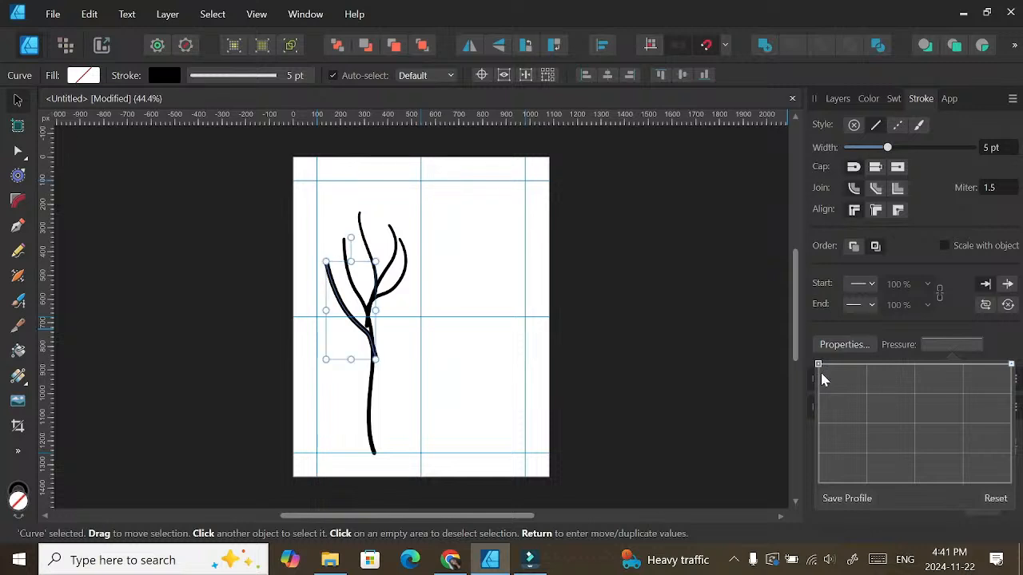
drag(818, 366, 819, 426)
drag(1013, 392, 996, 393)
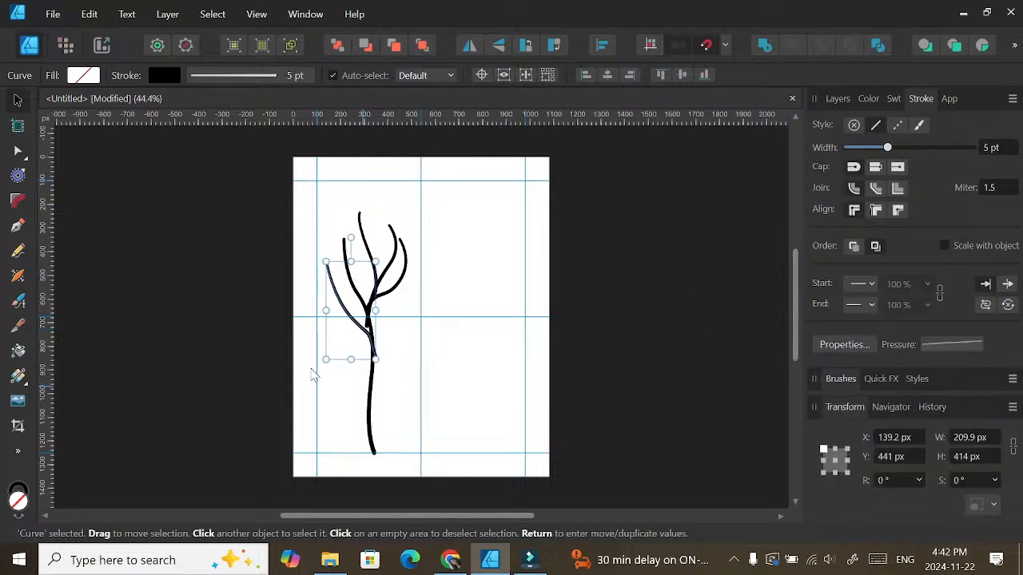
click(458, 231)
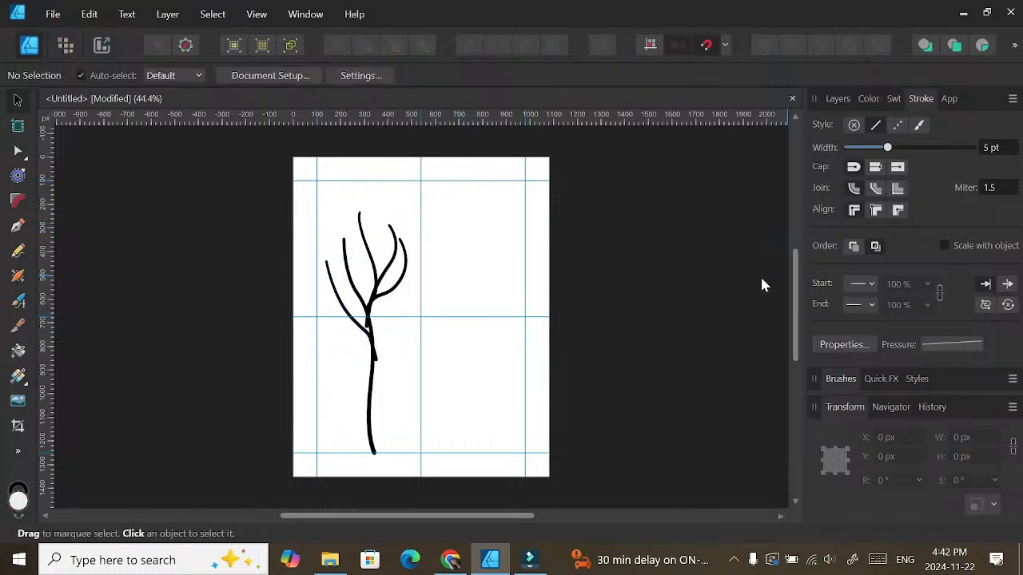
Step: Move the inner right branch down onto the trunk, to about X 332.5 px, Y 309 px
key(ctrl+plus)
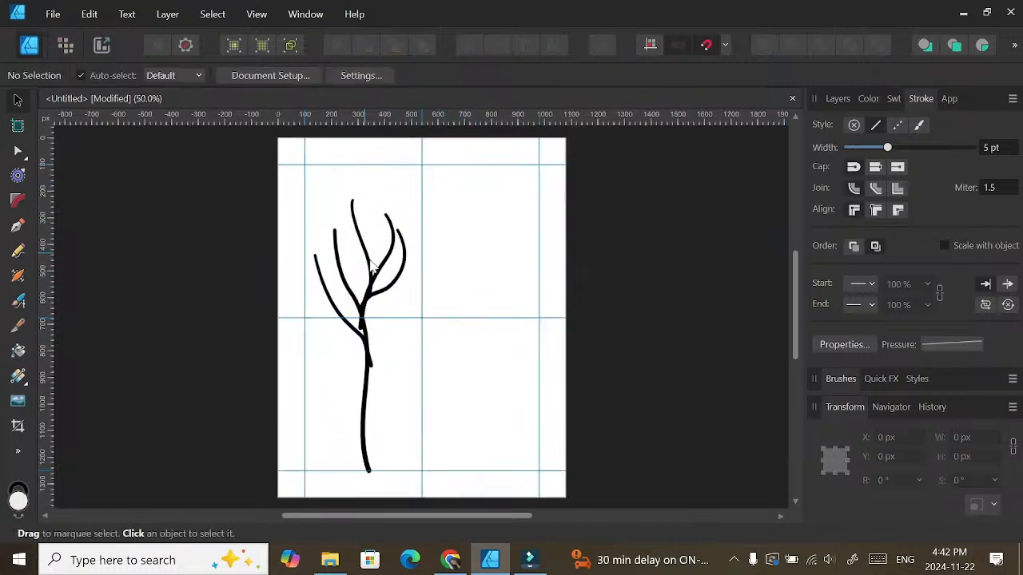
key(ctrl+plus)
key(ctrl+plus)
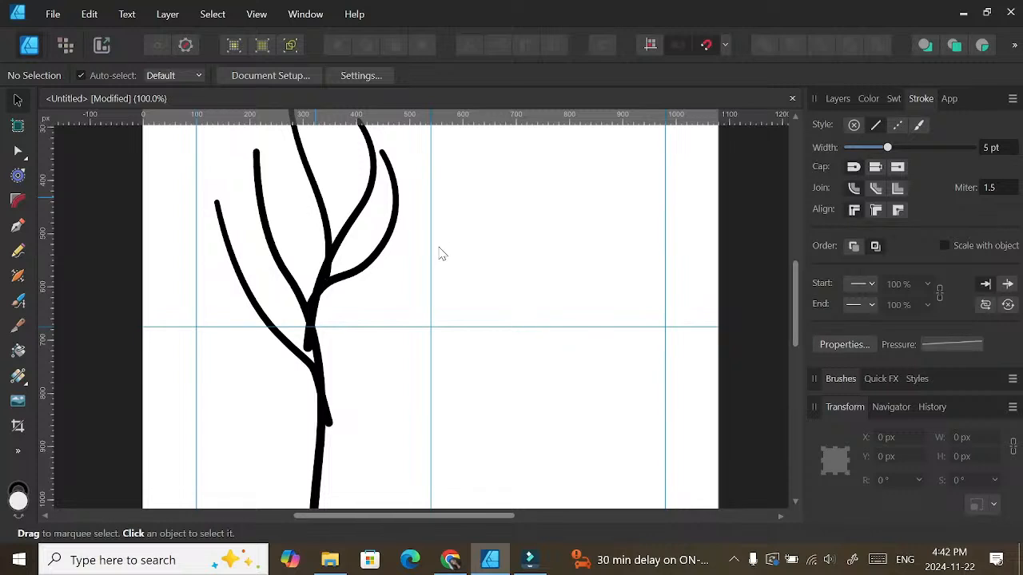
click(346, 241)
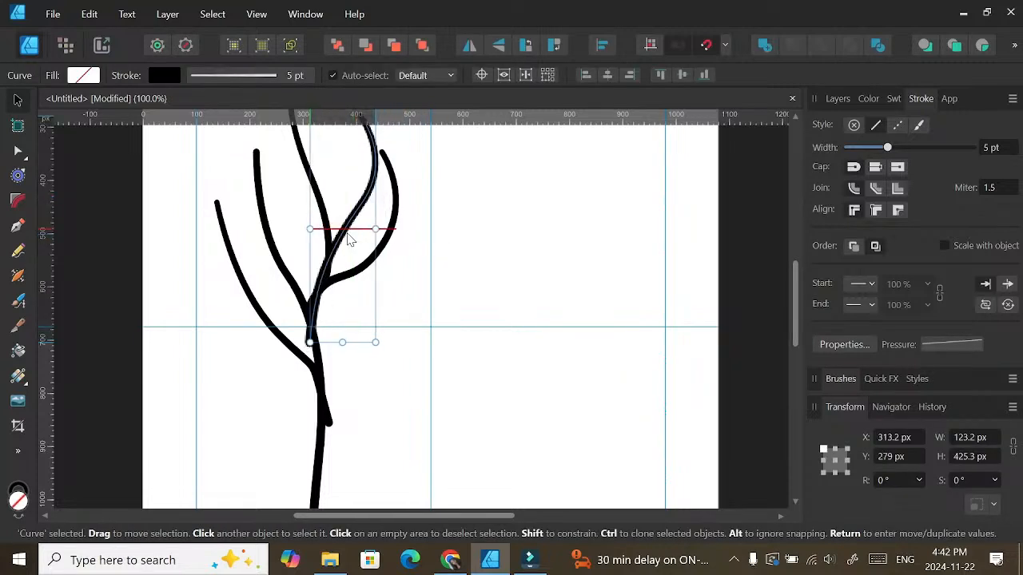
drag(345, 241, 351, 250)
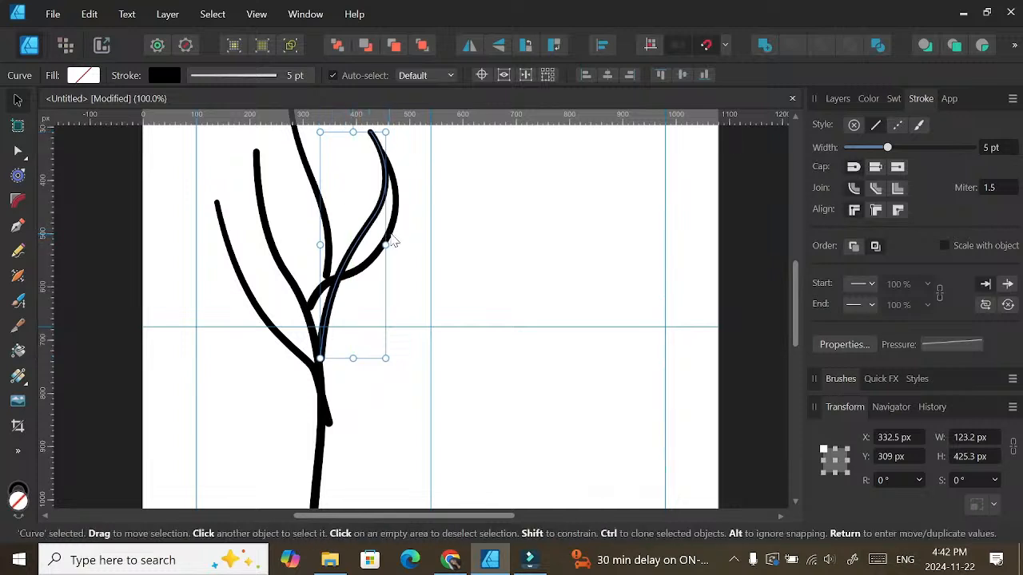
Step: Move the outer right branch down to the trunk fork, to about X 323 px, Y 433 px, and deselect it
click(406, 234)
click(393, 239)
drag(392, 237, 382, 245)
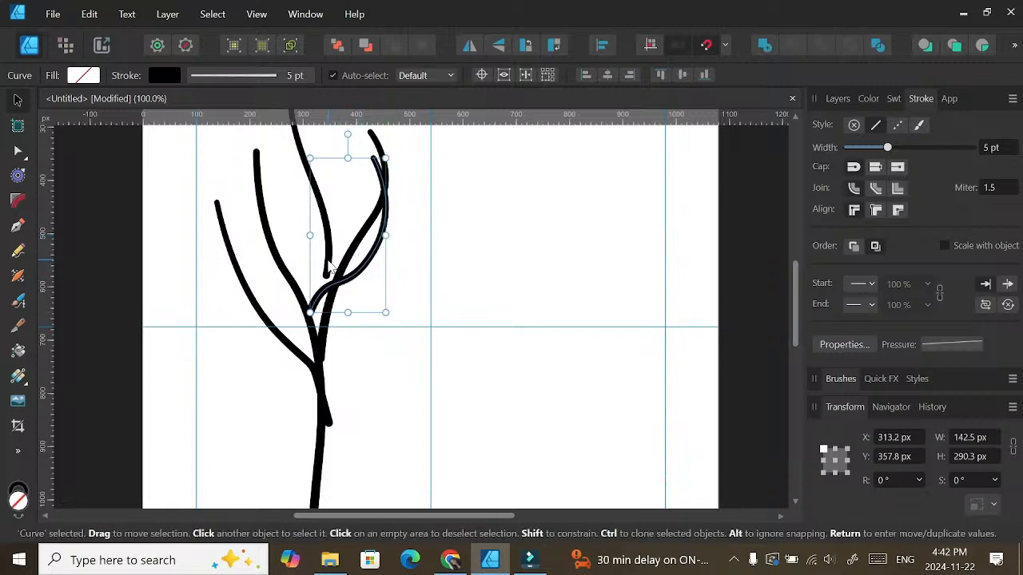
drag(334, 272, 340, 305)
click(445, 206)
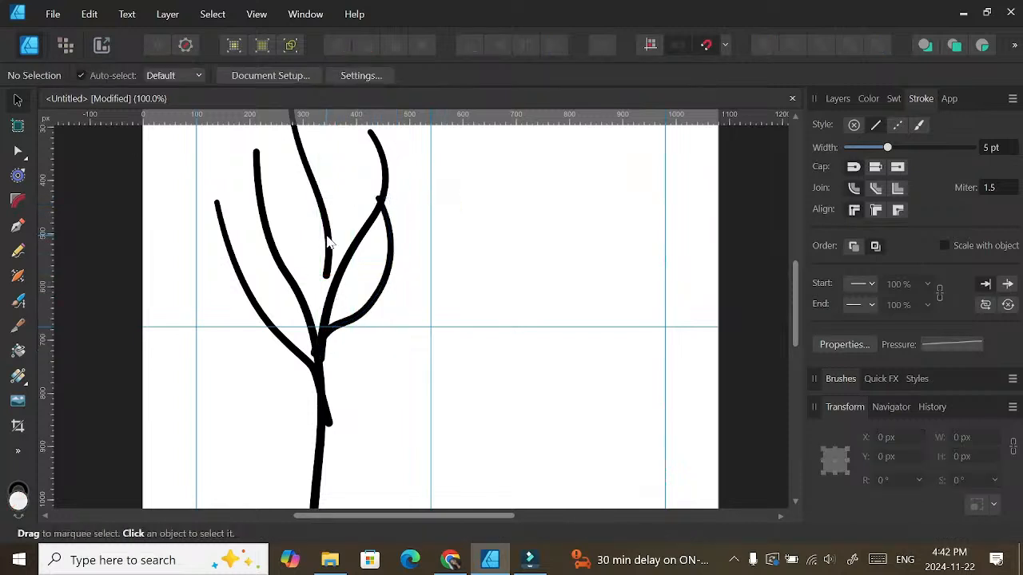
Step: Lower the tall middle branch to about X 277 px, Y 292 px, and shift the outer right branch to about X 332.5 px, Y 441 px
drag(326, 233, 333, 276)
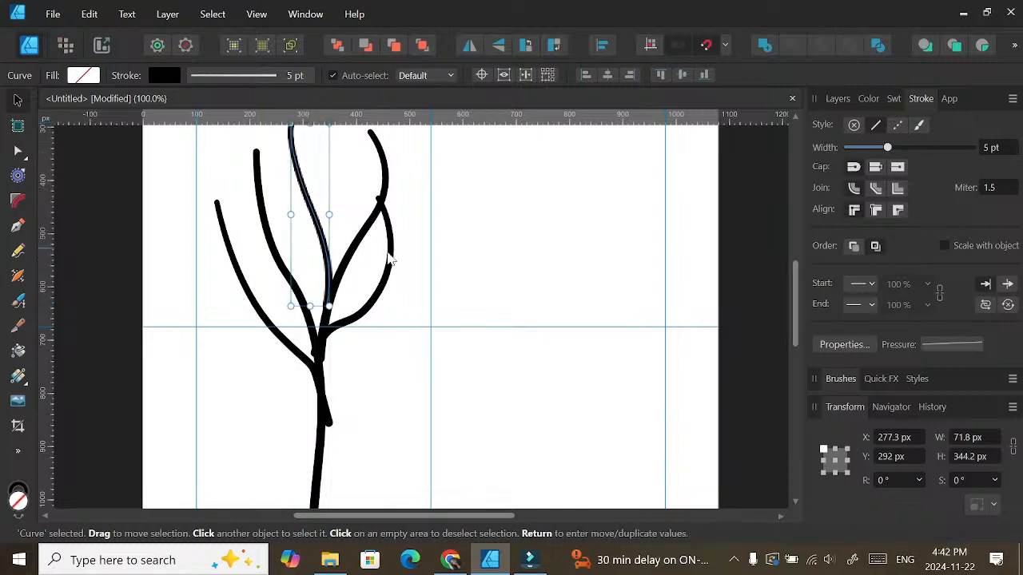
click(390, 267)
click(389, 266)
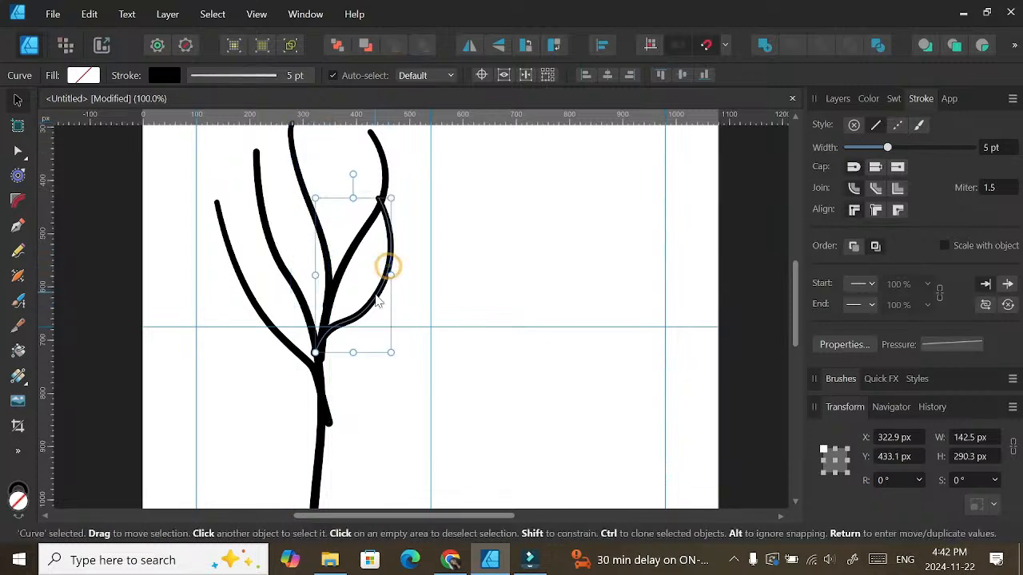
mouse_move(380, 299)
mouse_down()
mouse_move(410, 226)
mouse_move(402, 206)
mouse_move(386, 299)
mouse_up()
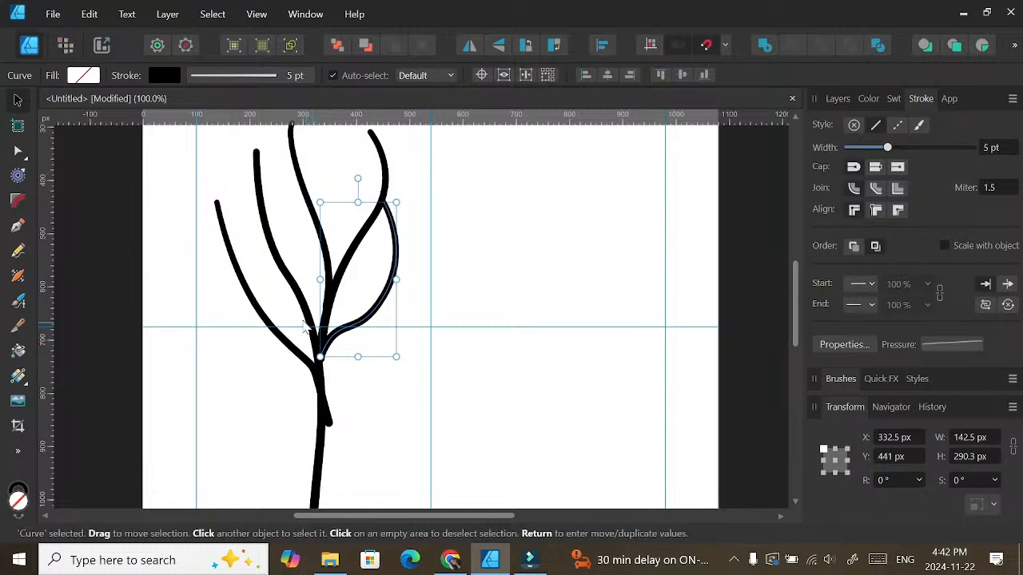
Step: Move the outer left branch to about X 123 px, Y 429 px, and lower the middle branch to about Y 309 px
click(290, 348)
drag(287, 351, 278, 345)
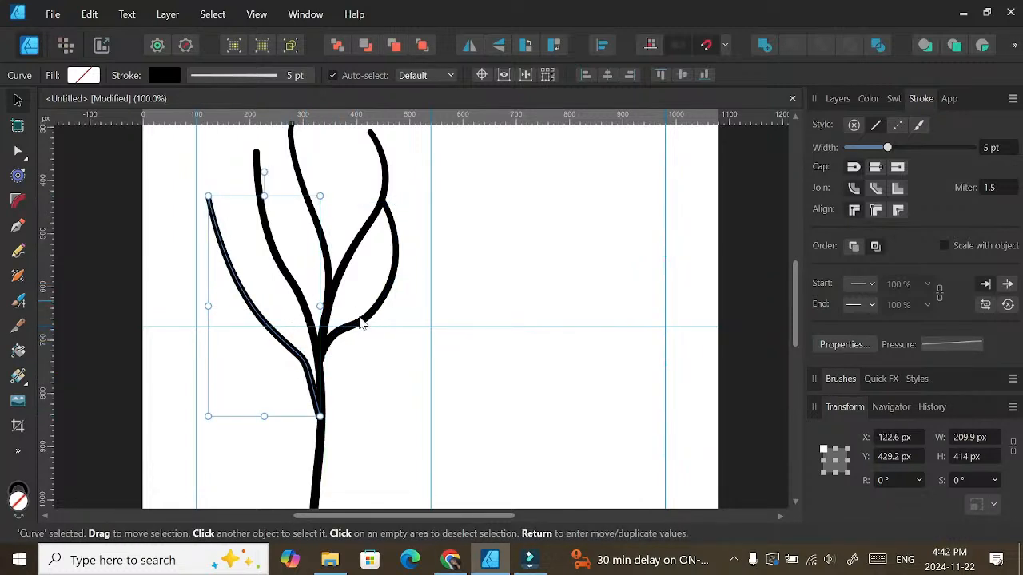
click(356, 364)
click(325, 254)
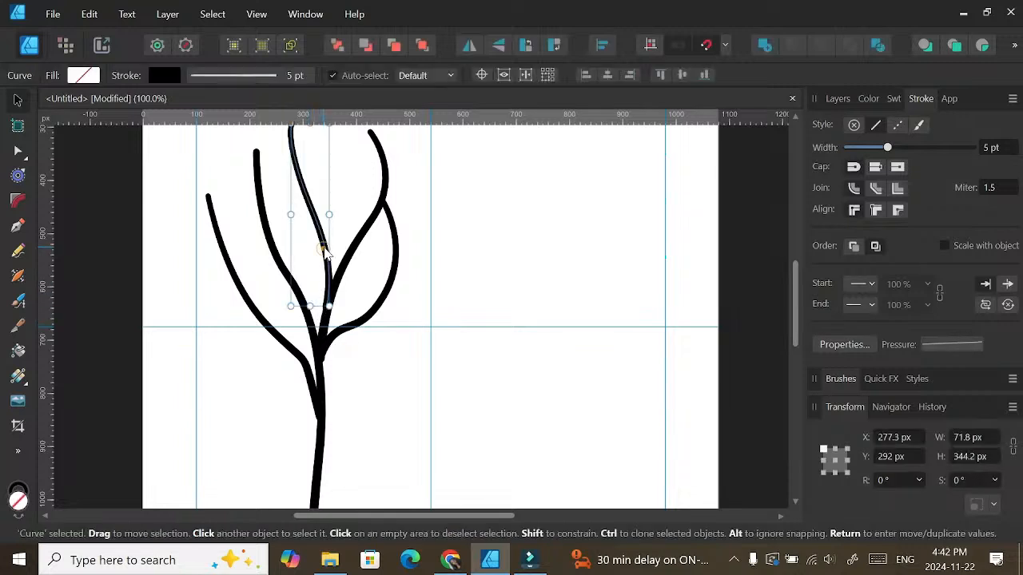
drag(326, 254, 326, 263)
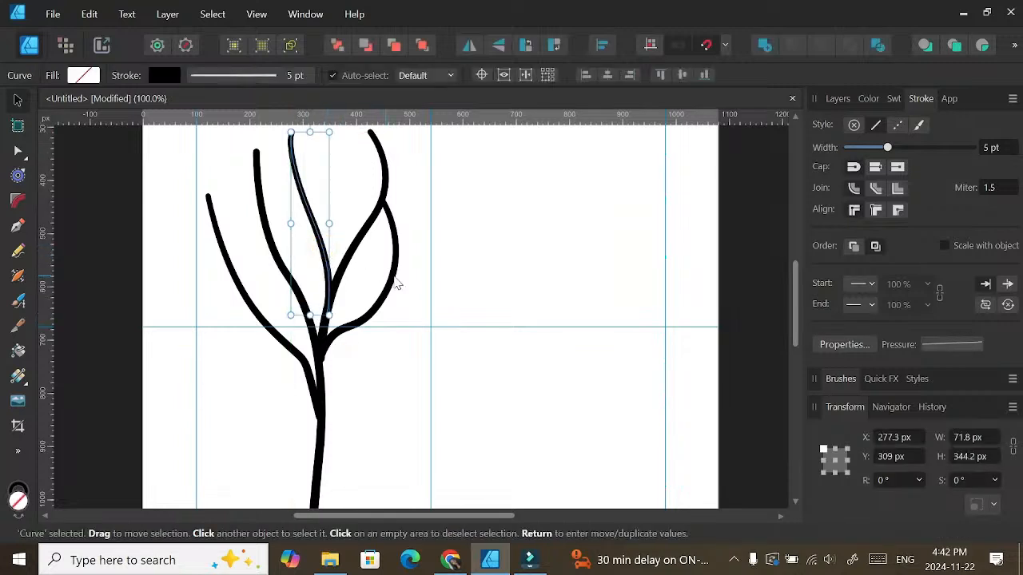
Step: Lower the outer right branch to about Y 508 px and the inner right branch to about Y 405 px along the trunk
click(368, 316)
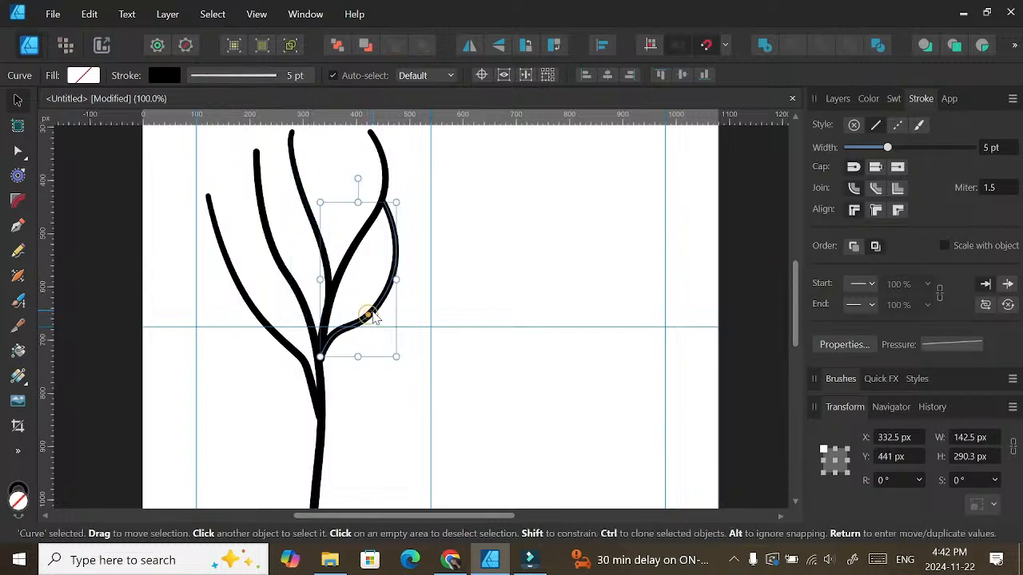
drag(369, 318, 378, 356)
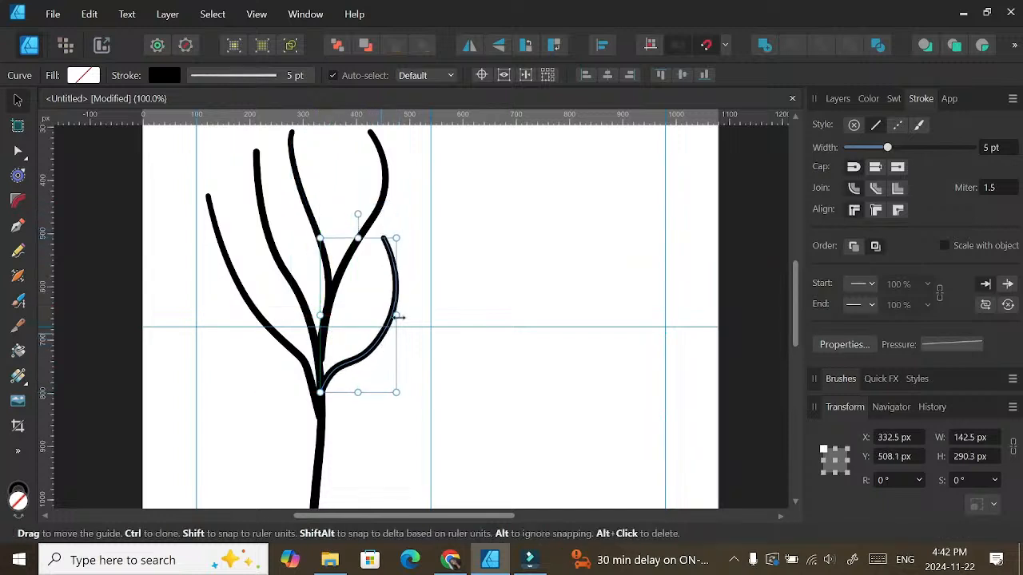
click(423, 270)
drag(352, 255, 347, 309)
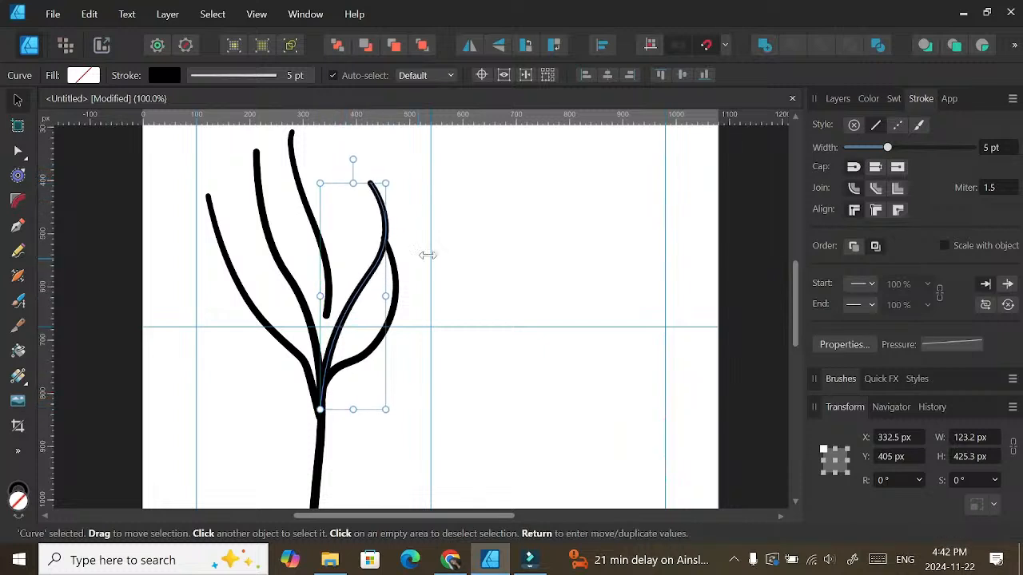
Step: Move the middle branch down into the fork, to about X 270 px, Y 429 px
click(457, 242)
drag(328, 273, 348, 281)
drag(338, 302, 324, 346)
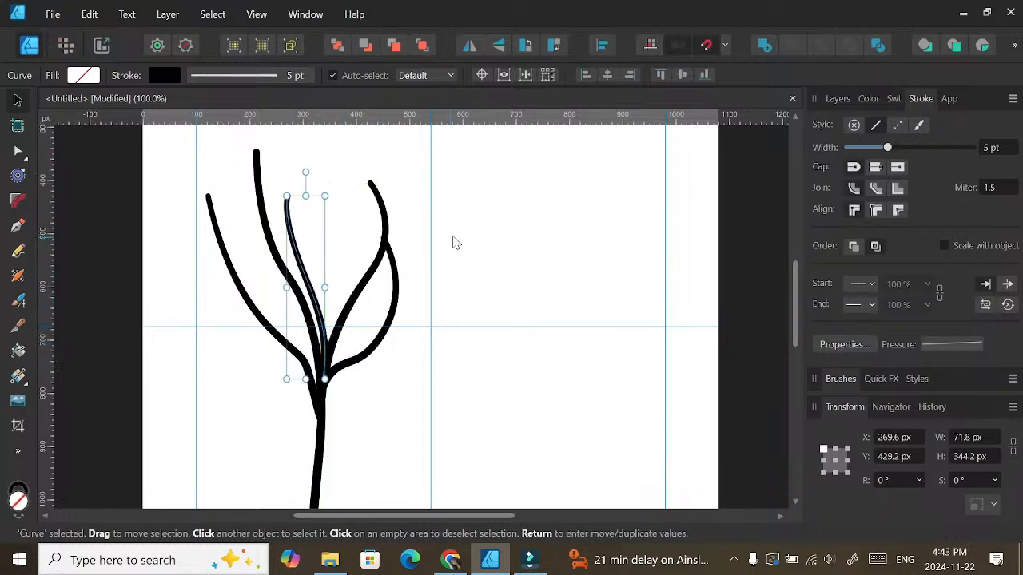
Step: Resize the outer right branch to about 81 px wide and 278 px high, place it at about X 332.5 px, Y 536 px, and deselect it
click(393, 272)
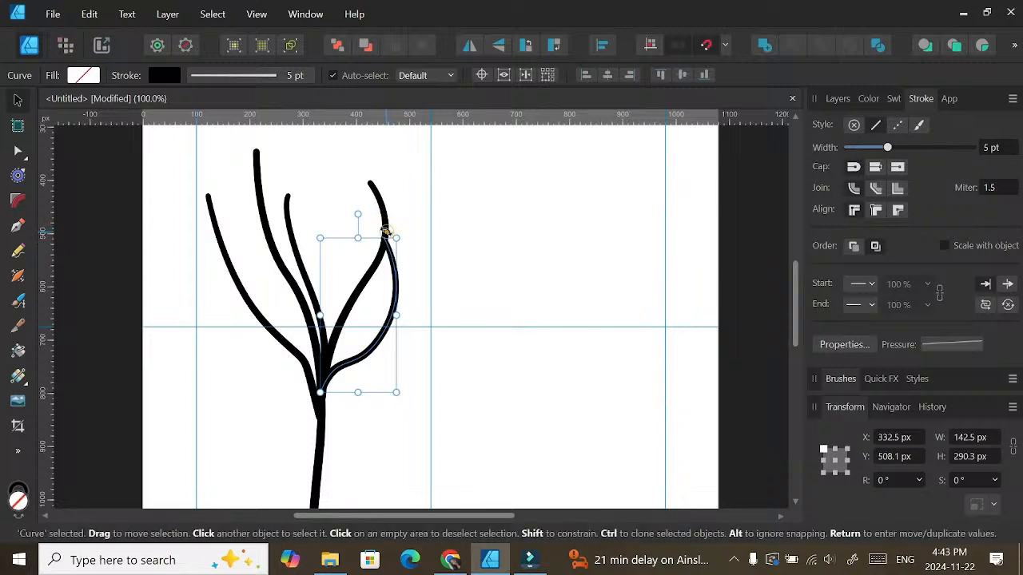
click(394, 216)
click(386, 223)
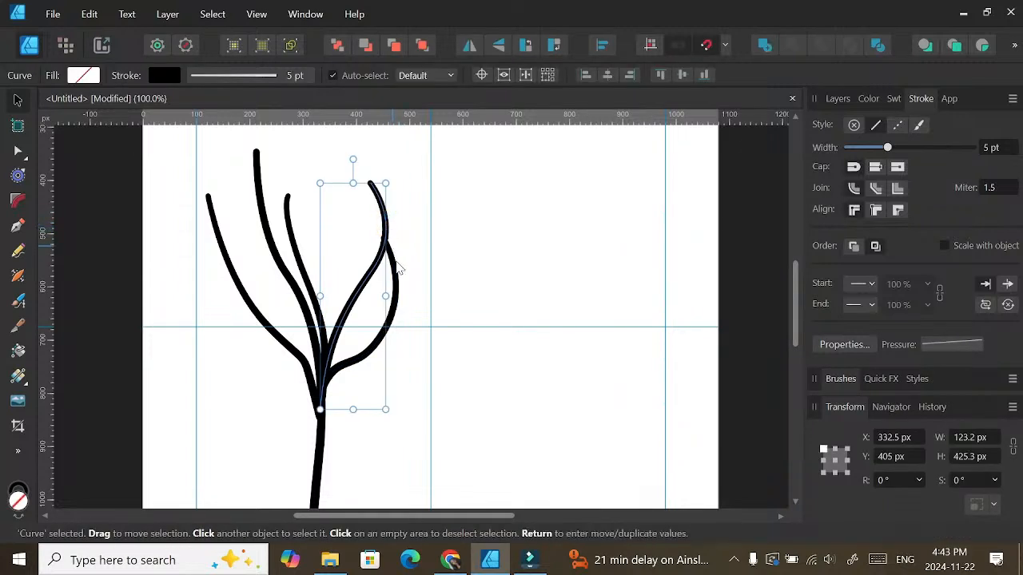
click(395, 270)
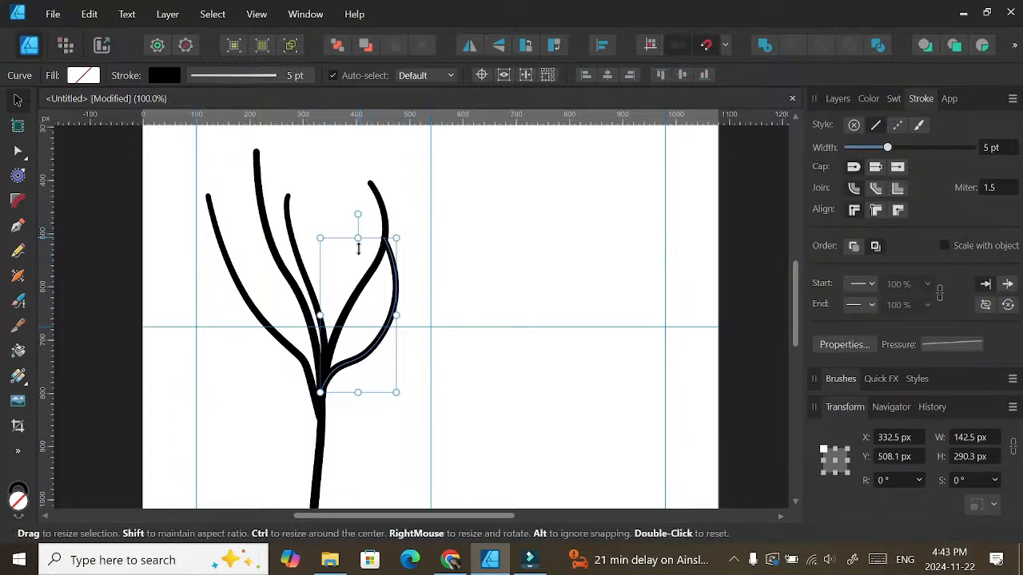
mouse_move(358, 249)
mouse_down()
mouse_move(363, 218)
mouse_move(362, 243)
mouse_up()
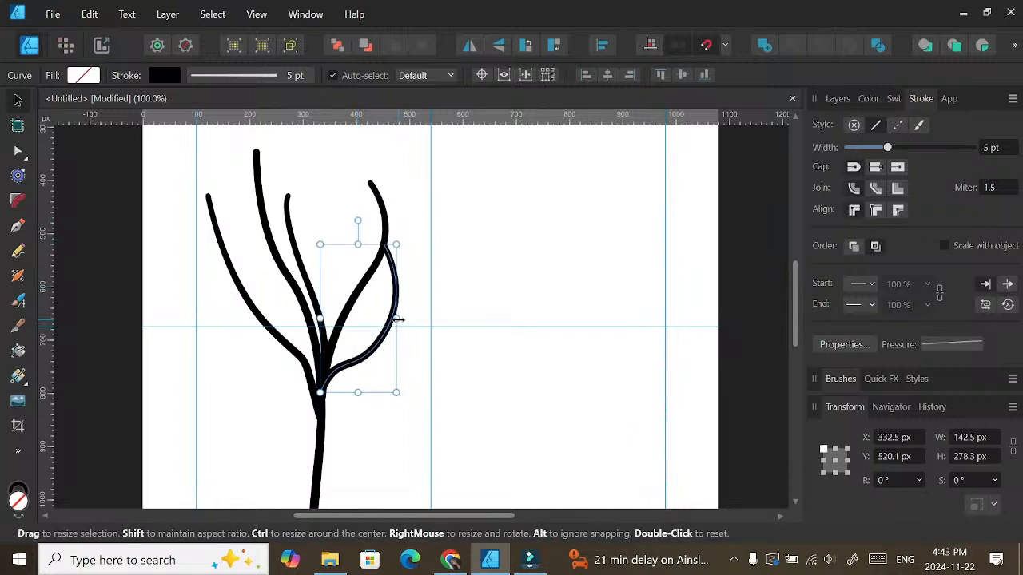
drag(322, 318, 362, 327)
click(469, 244)
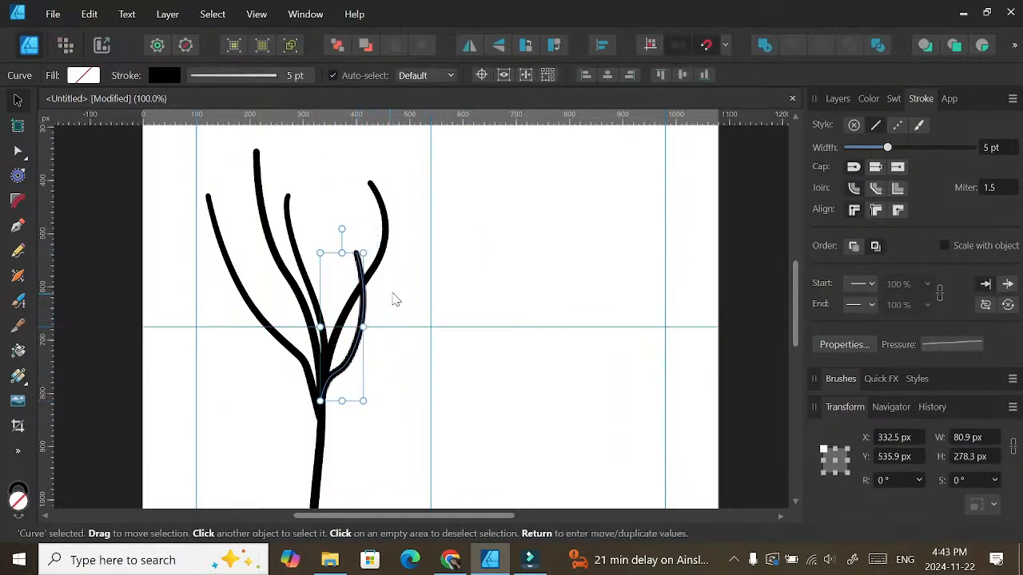
click(392, 294)
Step: Pull the small right branch's tip node outward to about X 484 px, Y 538 px, clear of the neighbouring branch, and deselect the curve
key(ctrl+minus)
key(ctrl+minus)
key(ctrl+minus)
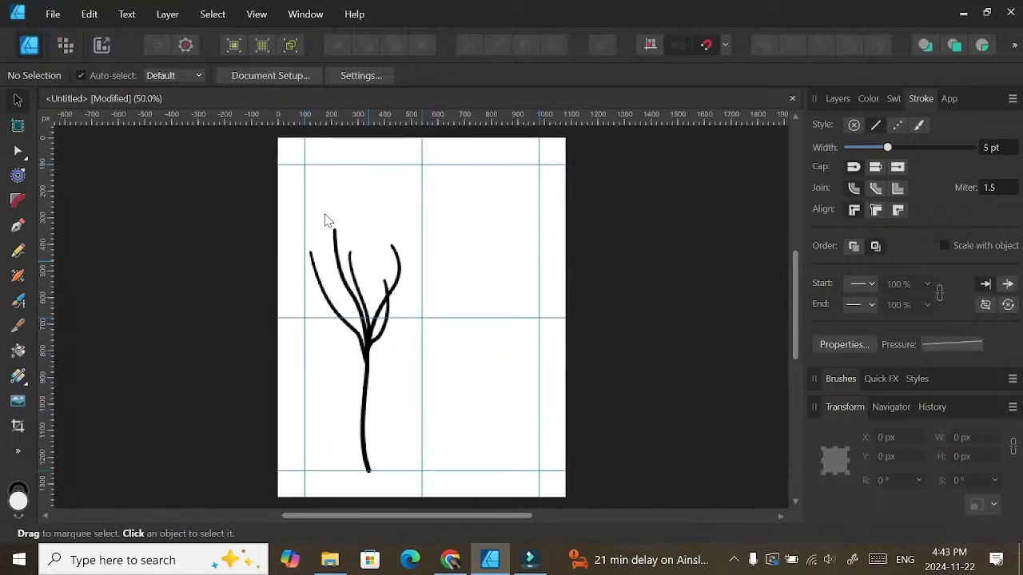
scroll(324, 216, up, 5)
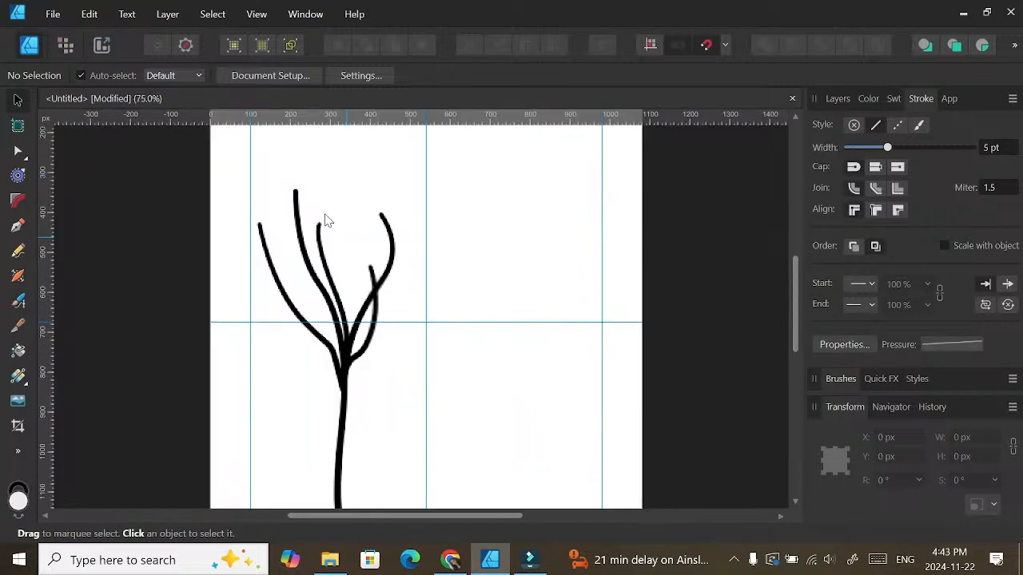
key(ctrl+plus)
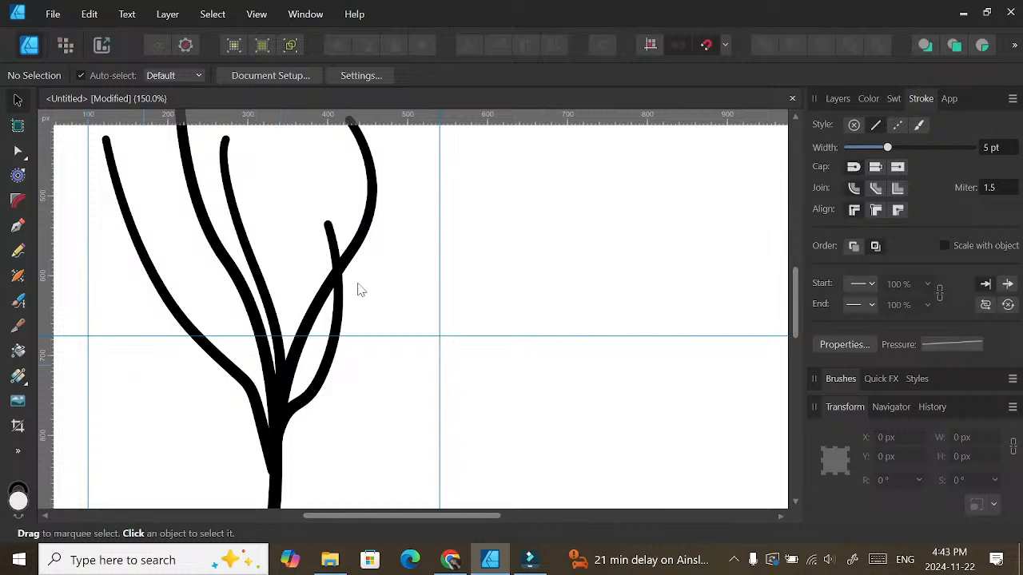
click(838, 100)
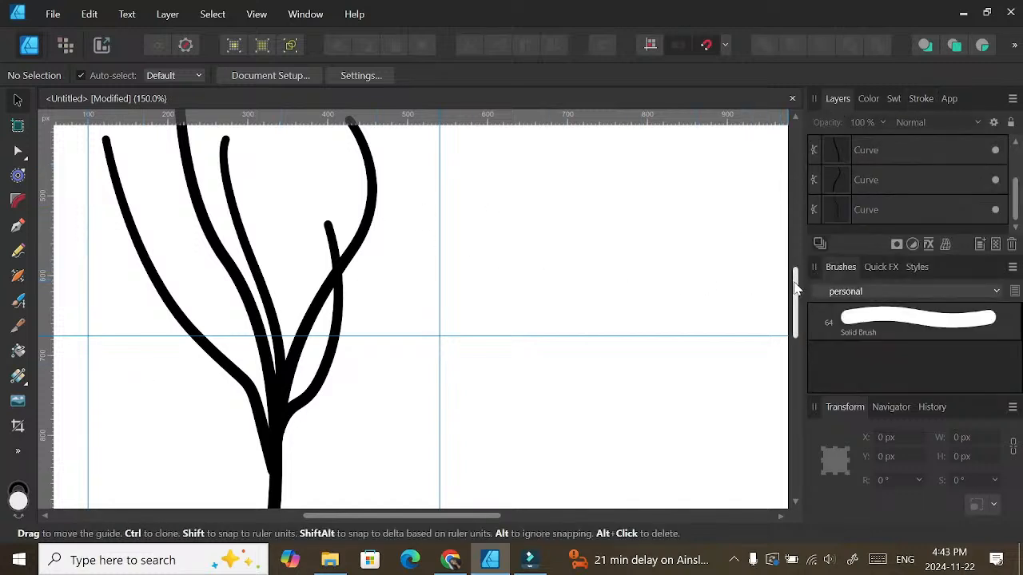
scroll(795, 288, up, 1)
click(334, 278)
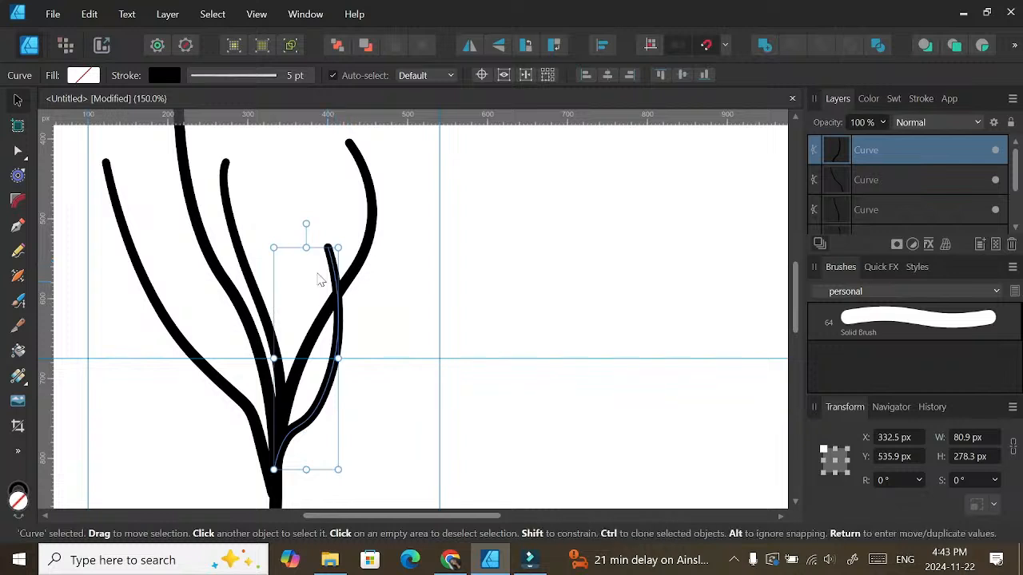
key(a)
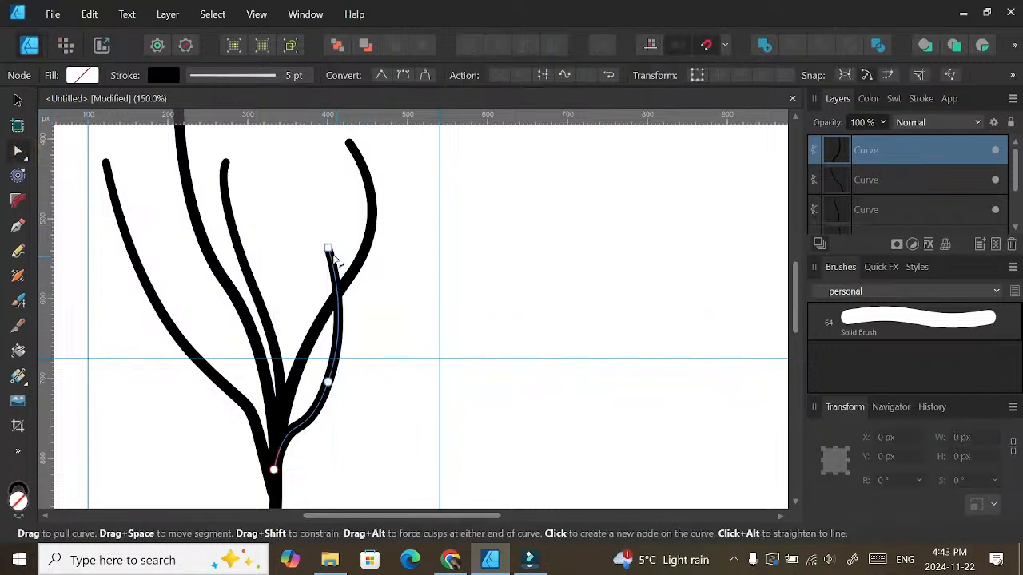
drag(328, 249, 394, 251)
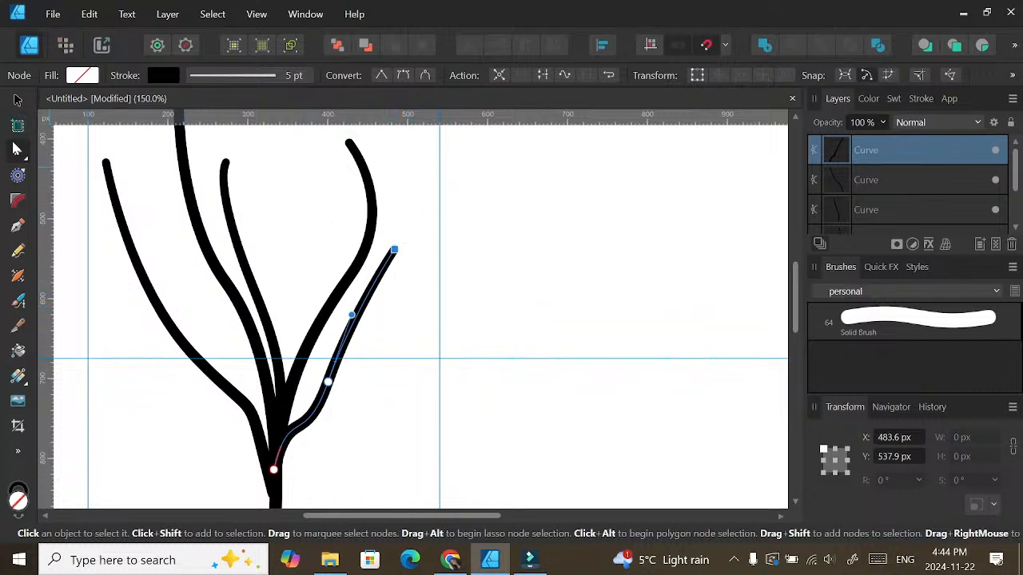
click(18, 100)
click(568, 252)
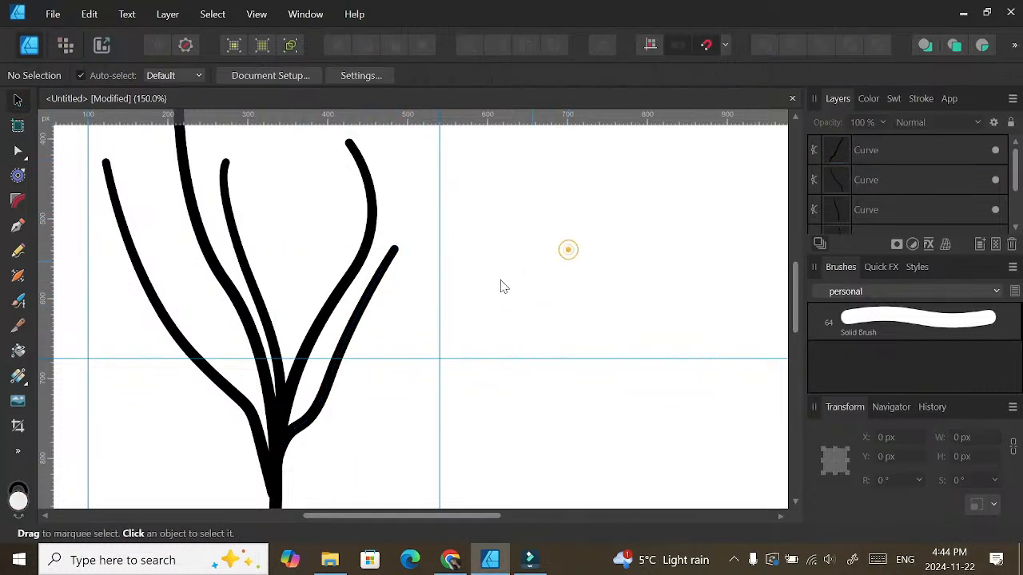
Step: Expand the stroke of the trunk curve into a filled shape
key(ctrl+minus)
key(ctrl+minus)
key(ctrl+minus)
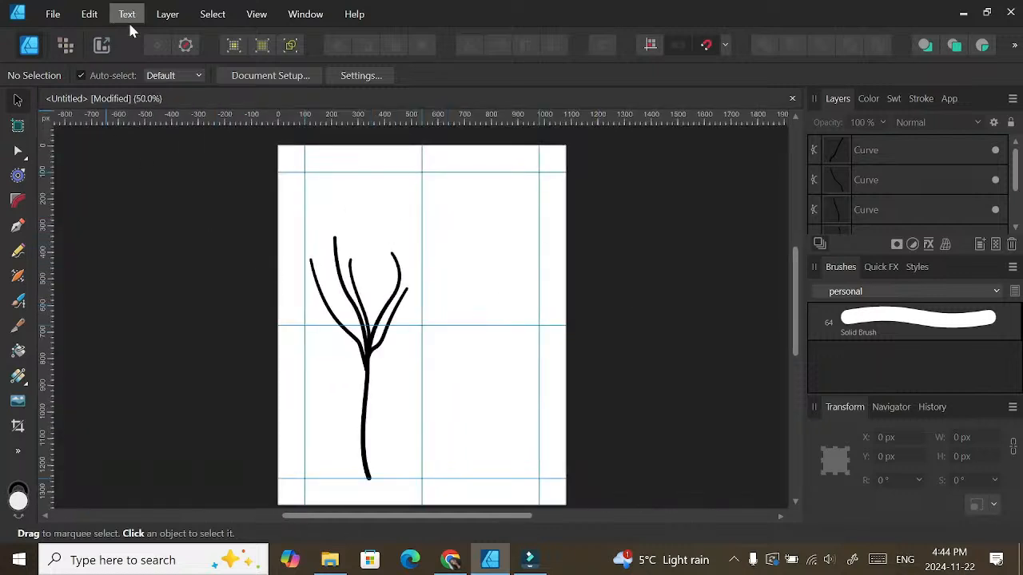
click(168, 14)
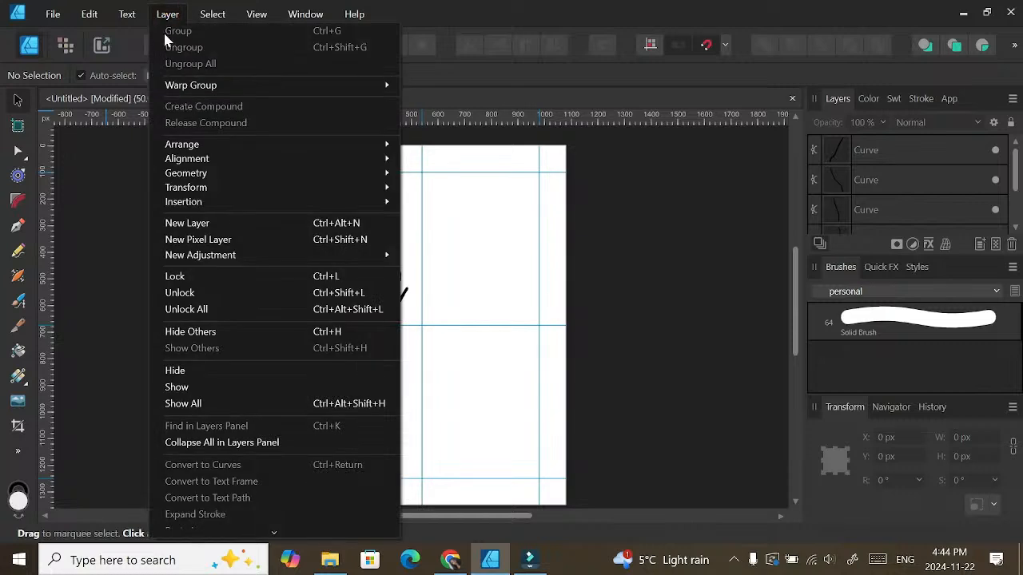
click(512, 259)
click(367, 392)
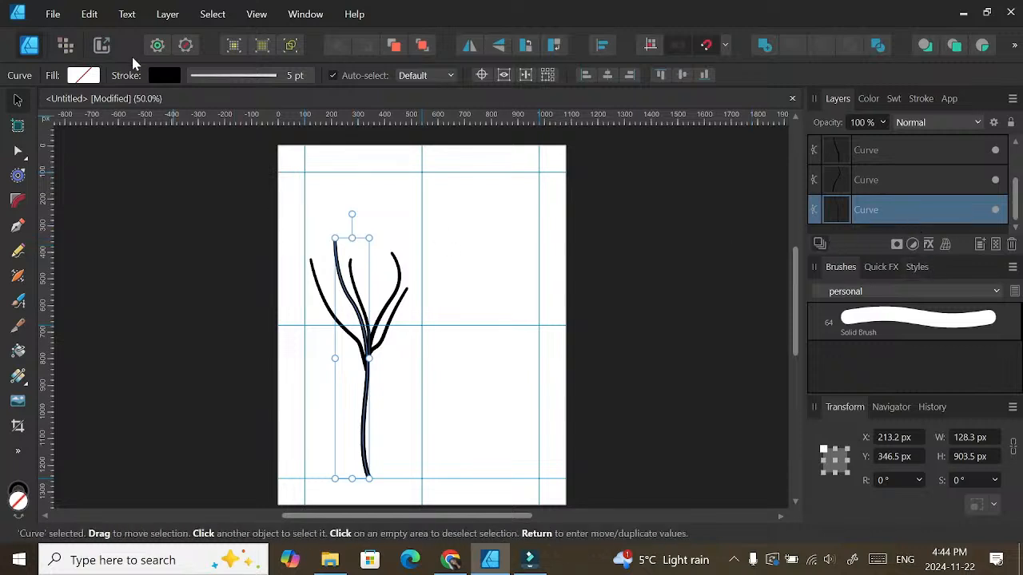
click(167, 14)
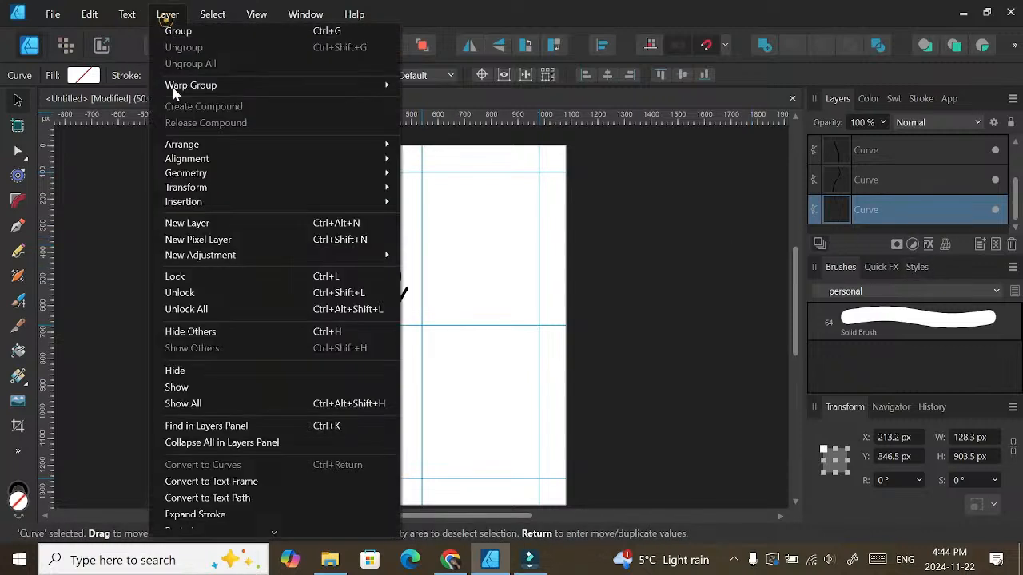
mouse_move(247, 163)
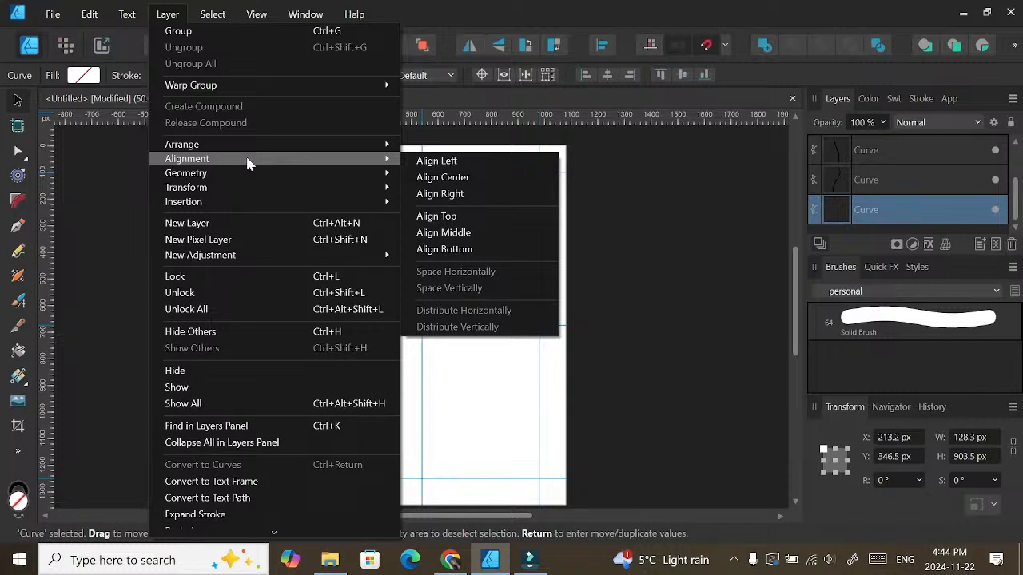
click(207, 515)
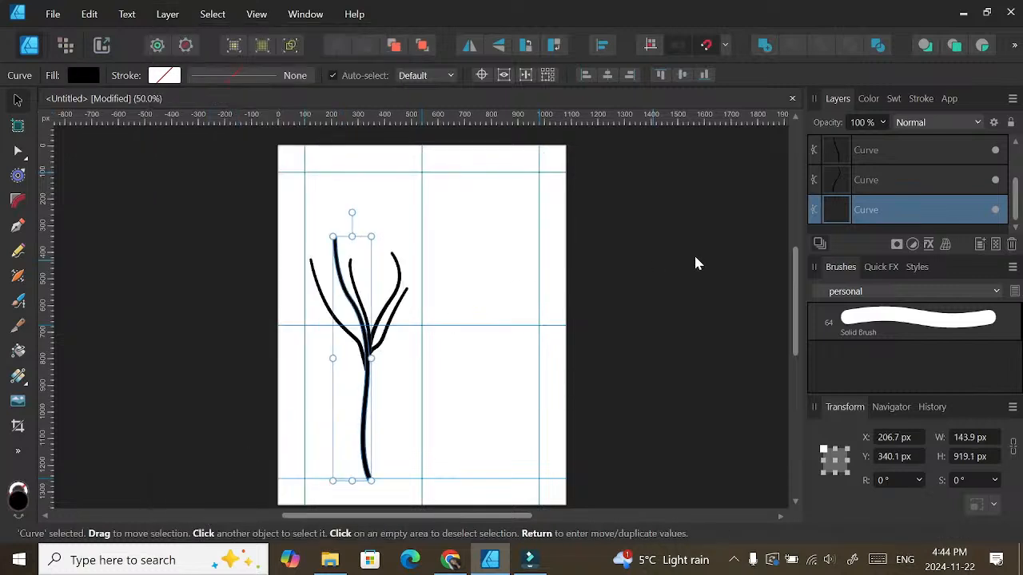
Step: Expand the strokes of the tall curved right branch and the short middle branch into filled shapes
click(882, 190)
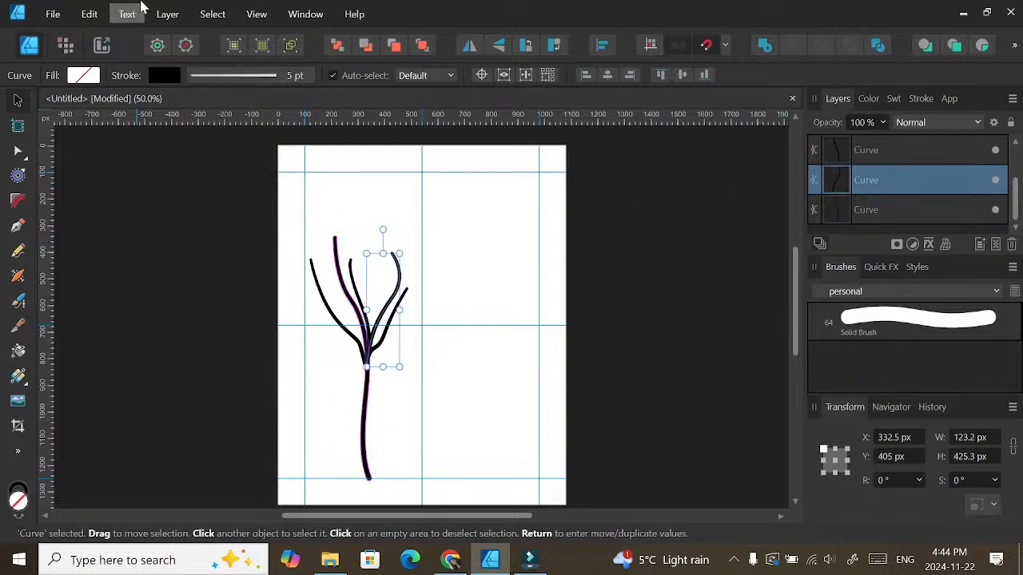
click(165, 20)
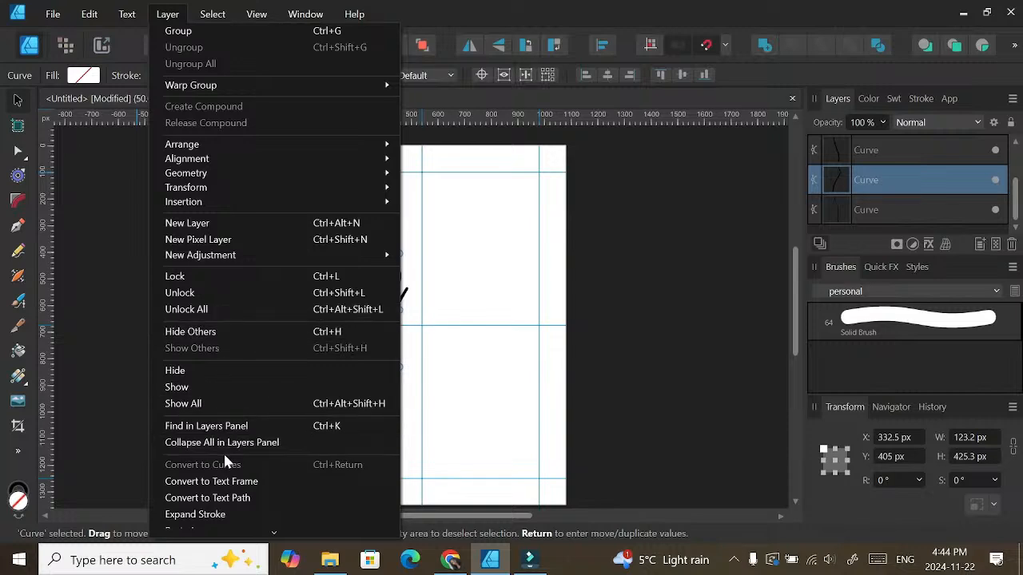
click(221, 516)
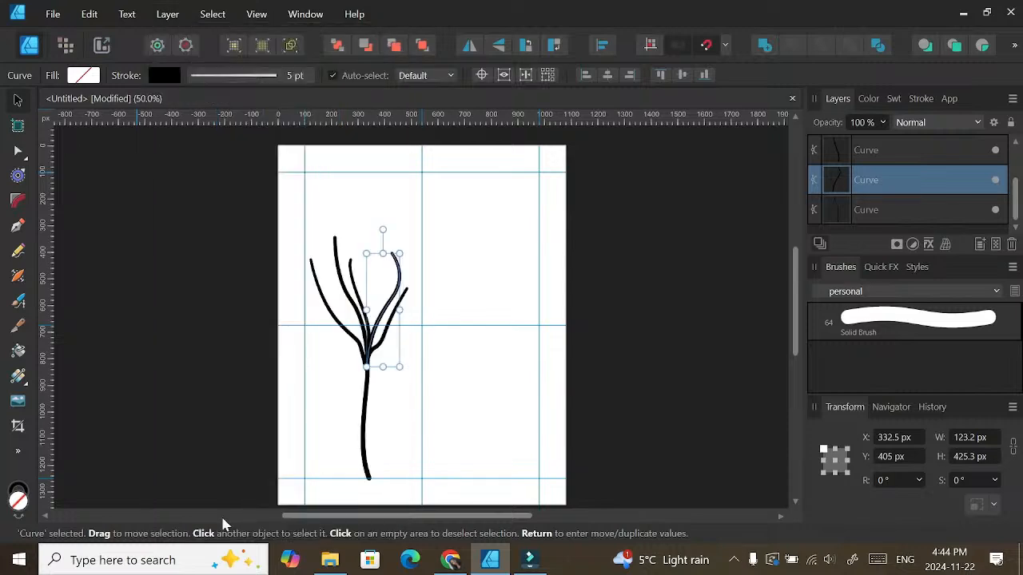
click(917, 159)
click(126, 13)
mouse_move(157, 20)
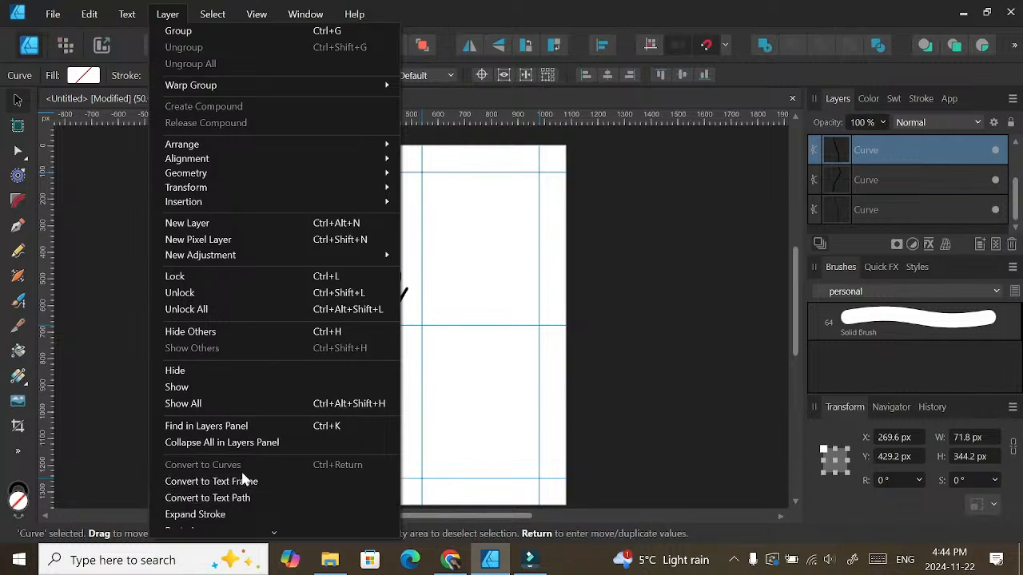
click(232, 517)
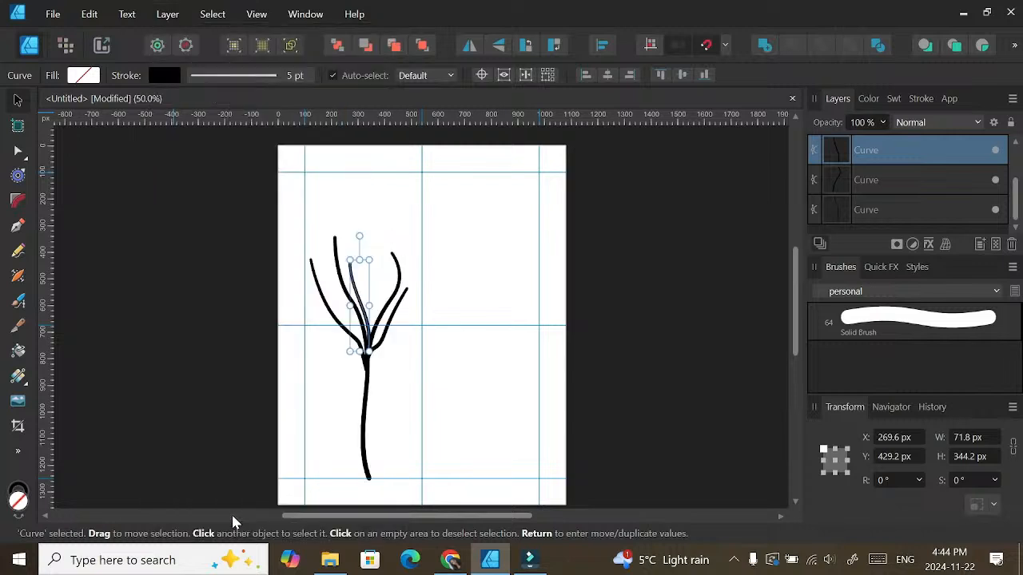
Step: Expand the strokes of the outer left branch and the small outer right branch into filled shapes
click(1015, 143)
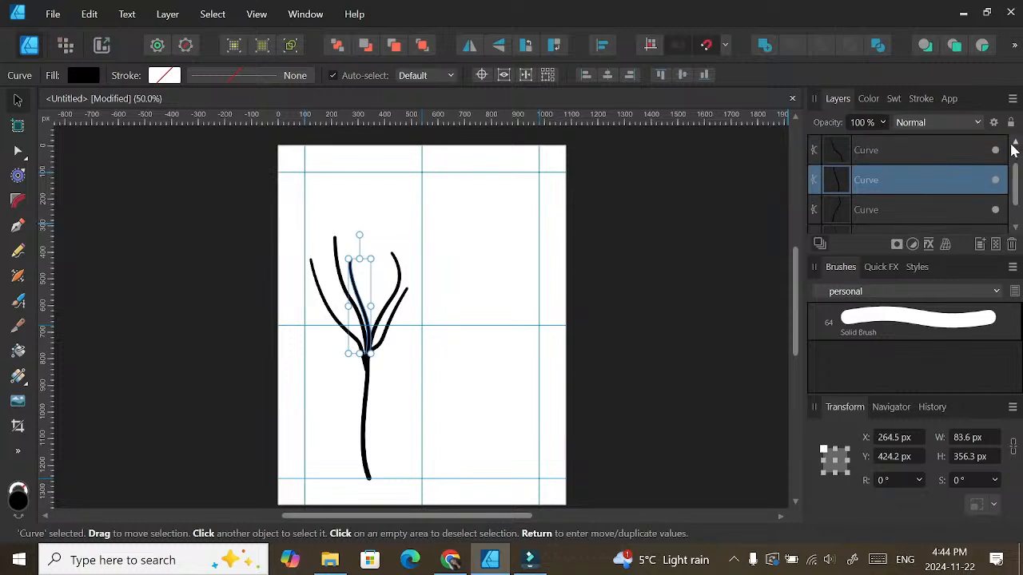
click(896, 157)
click(167, 14)
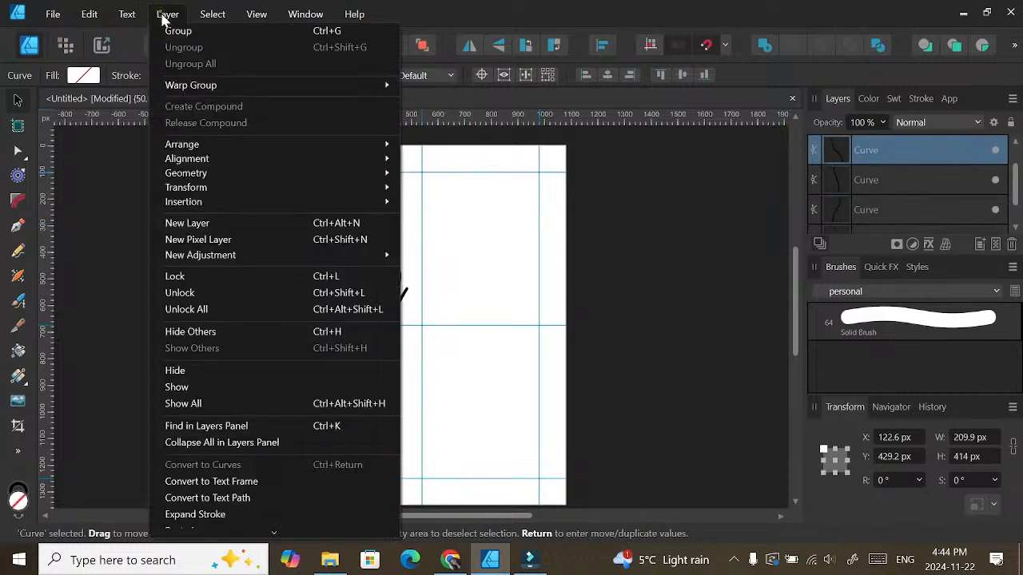
click(223, 506)
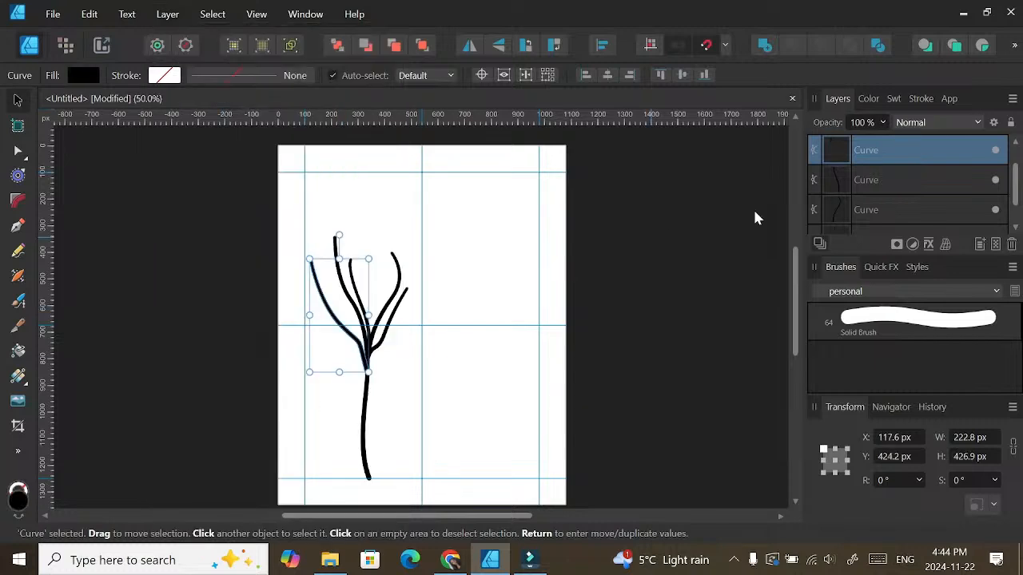
click(1013, 143)
click(938, 158)
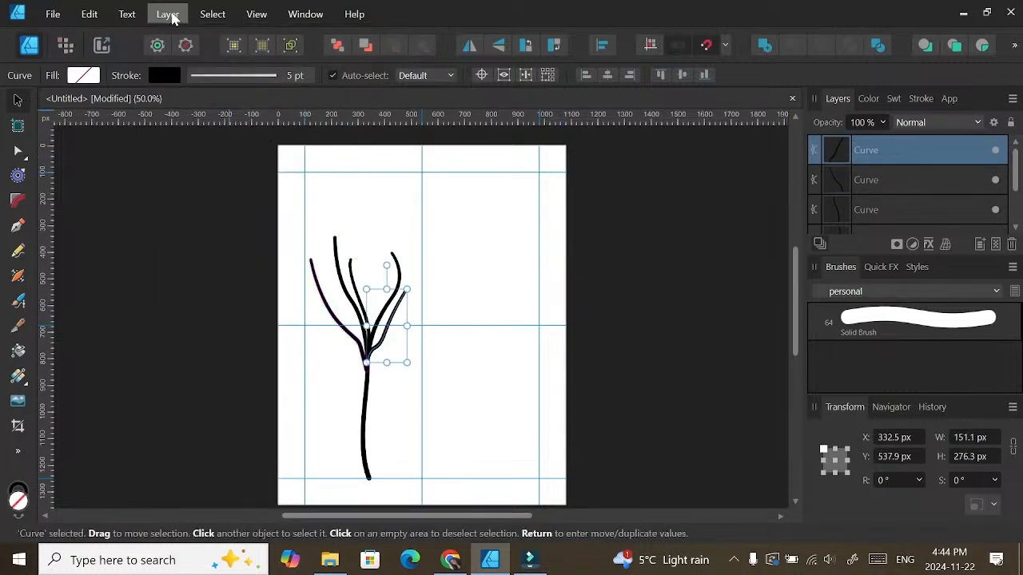
click(168, 14)
click(234, 507)
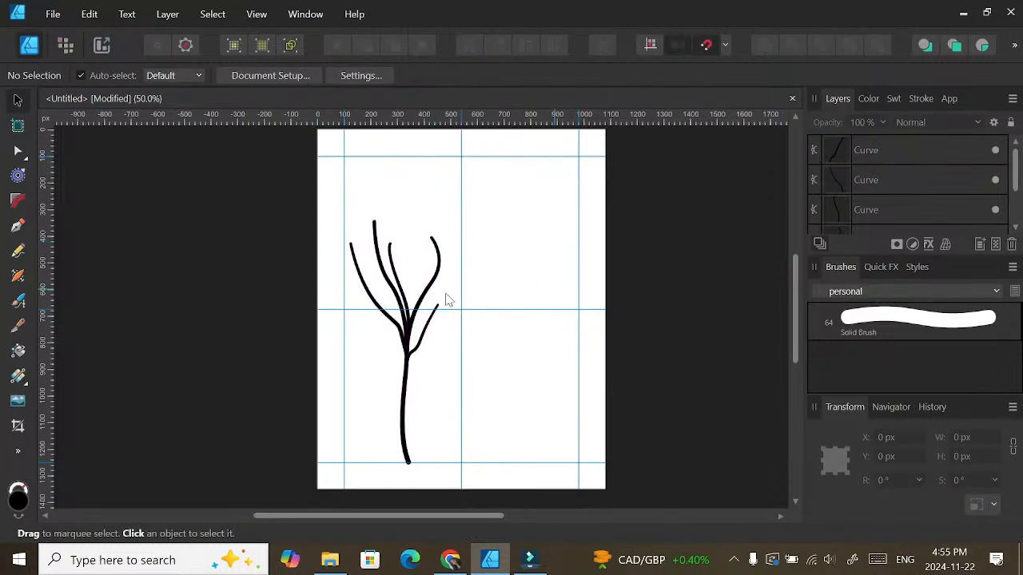
Step: Select the trunk and all branches and merge them into a single tree shape with the Add operation
scroll(391, 248, up, 3)
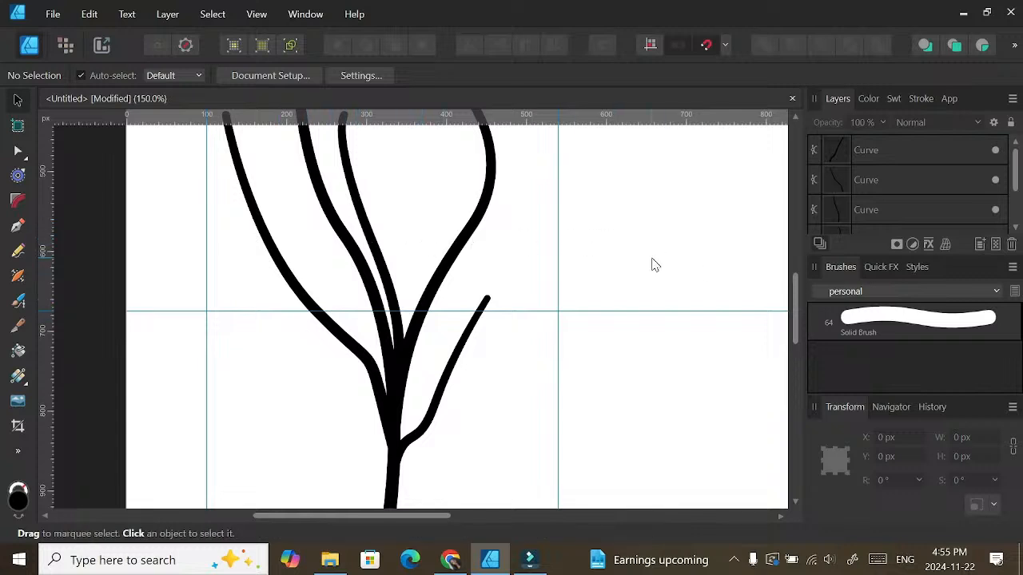
scroll(651, 264, down, 3)
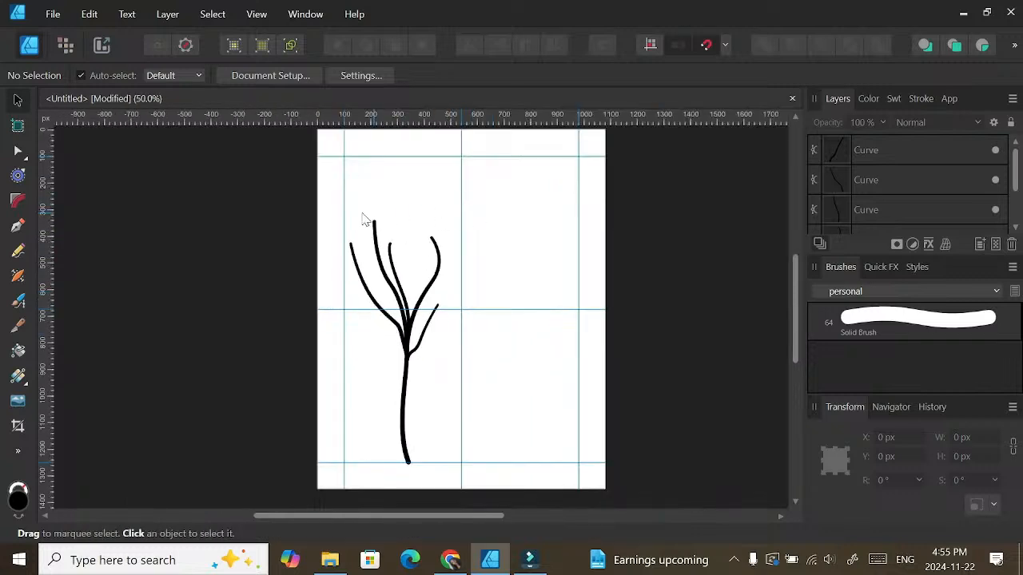
drag(334, 212, 511, 467)
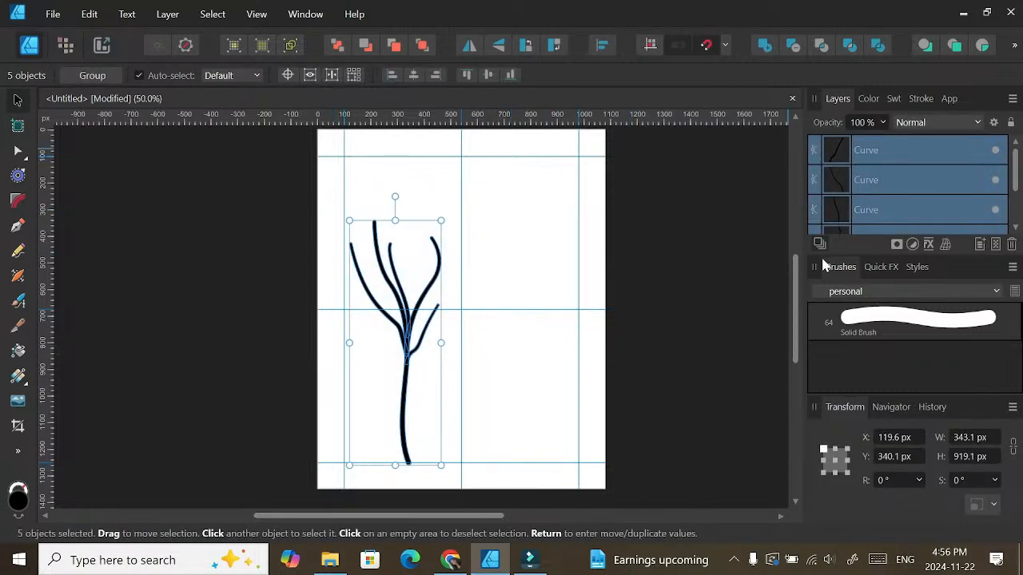
click(764, 48)
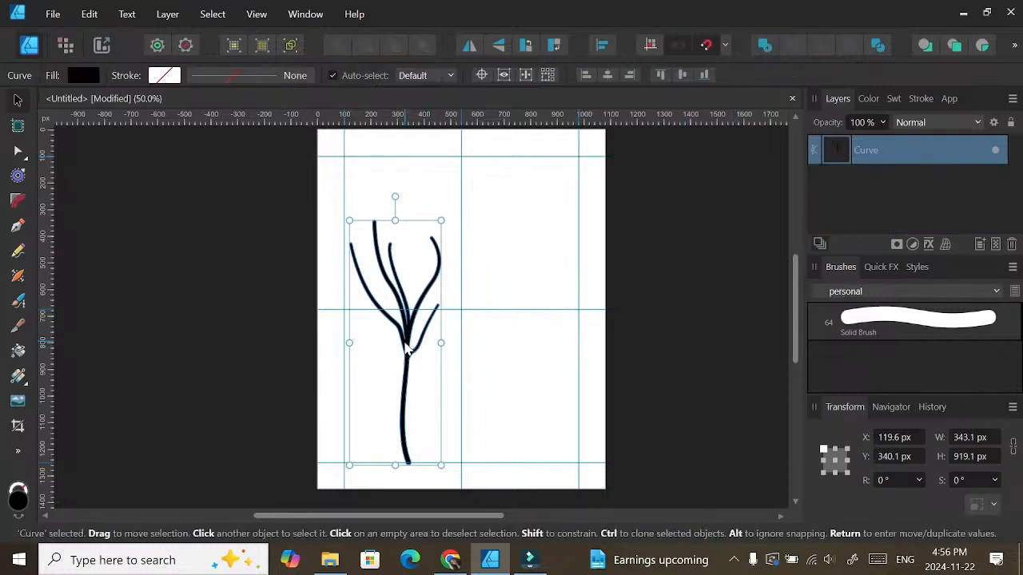
Step: Move the tree up to about X 100 px, Y 215.5 px, and place a duplicate at about X 668 px, Y 177.5 px
drag(409, 341, 403, 308)
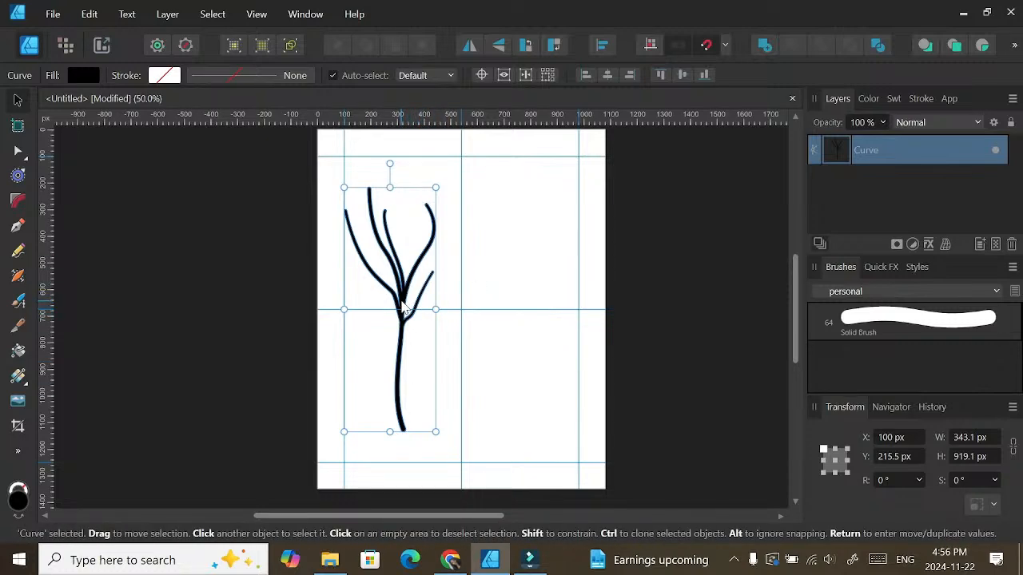
drag(403, 307, 555, 288)
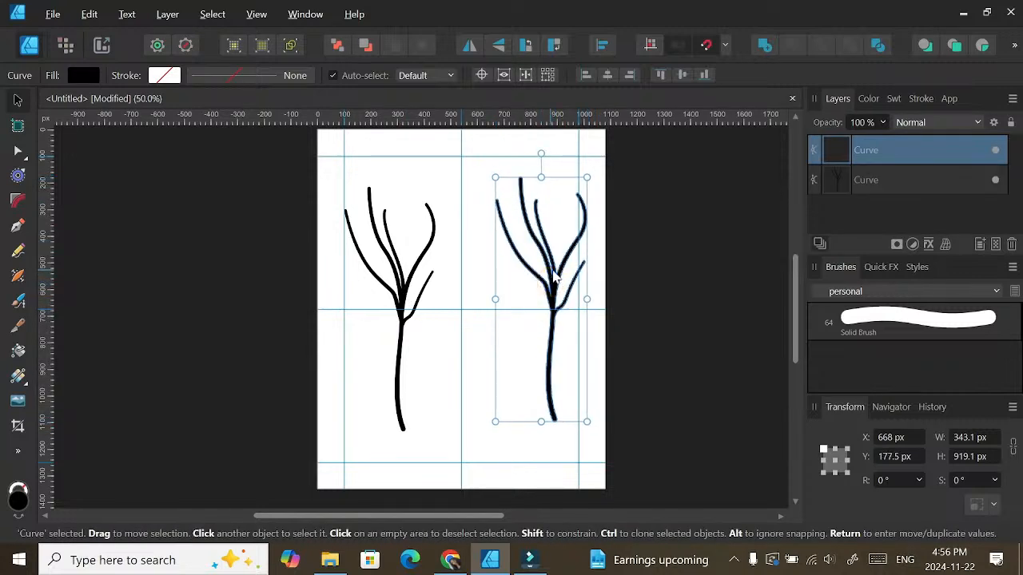
Step: Flip the duplicated tree horizontally so it mirrors the original, and deselect it
right_click(553, 292)
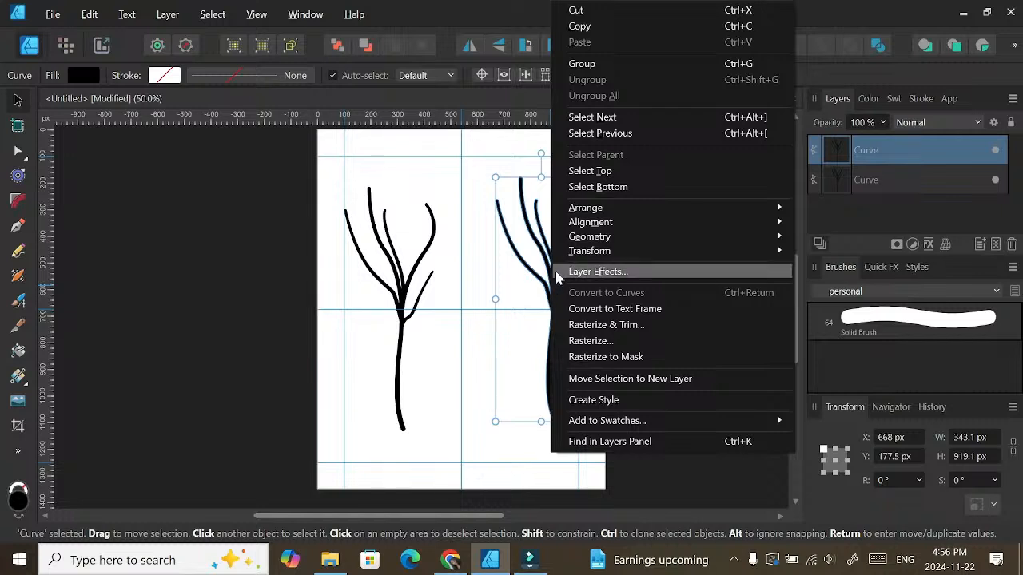
mouse_move(573, 256)
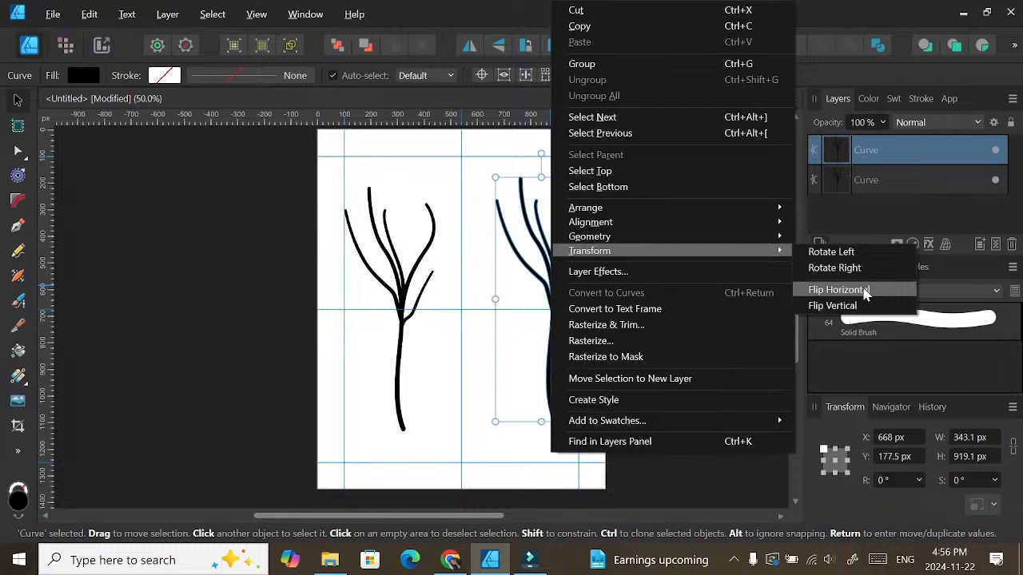
click(868, 292)
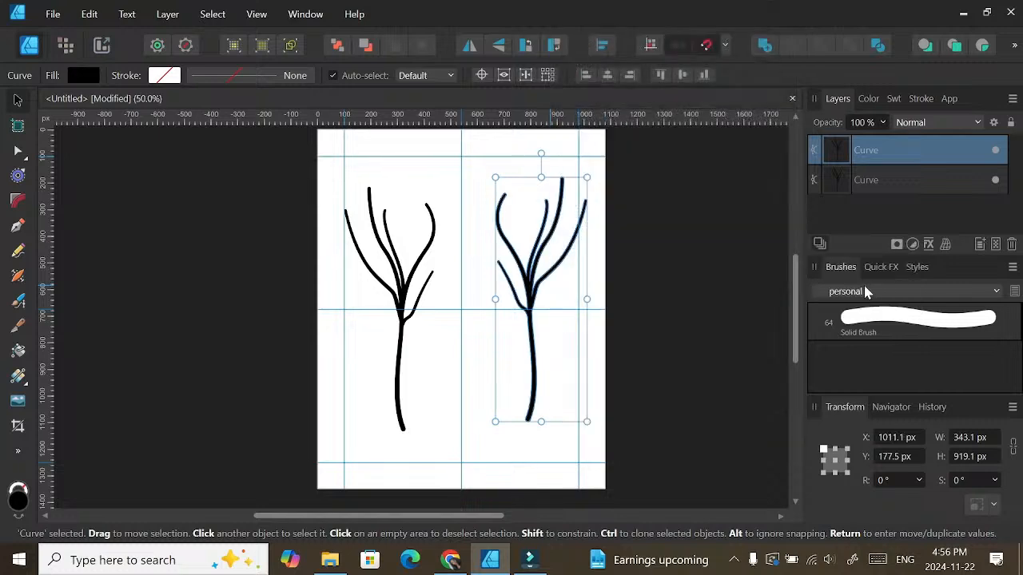
click(478, 379)
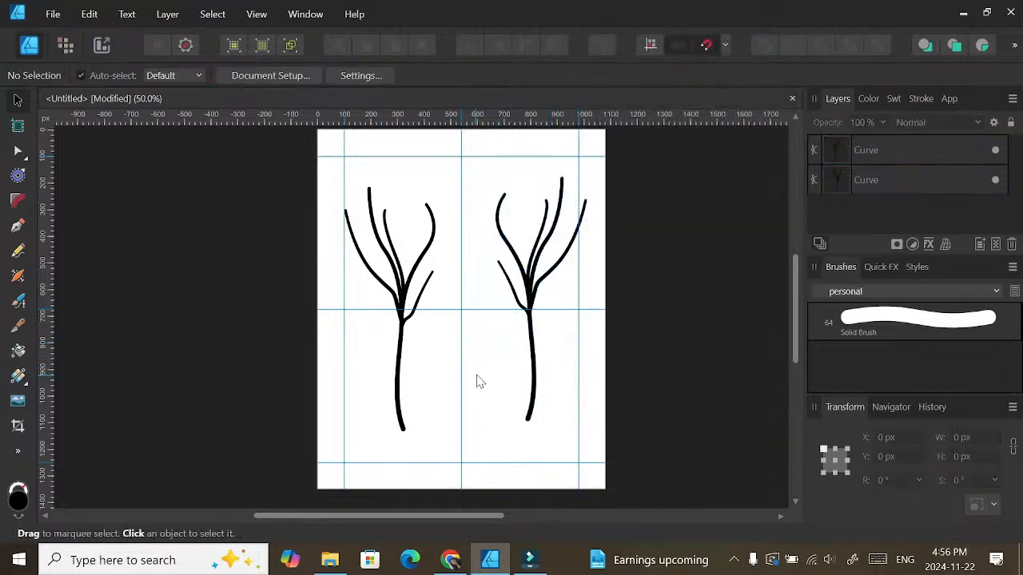
Step: Spread the trees to the page's side edges, the original at X 0 px and the mirrored copy at about X 737 px, Y 171.5 px
drag(403, 312, 383, 299)
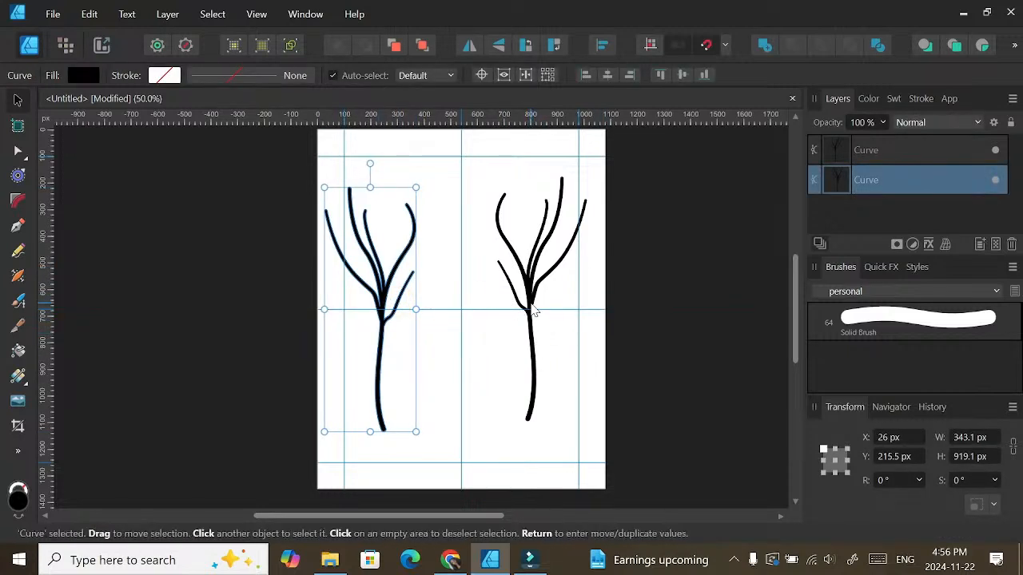
mouse_move(534, 311)
mouse_down()
mouse_move(564, 309)
mouse_move(557, 320)
mouse_move(552, 310)
mouse_up()
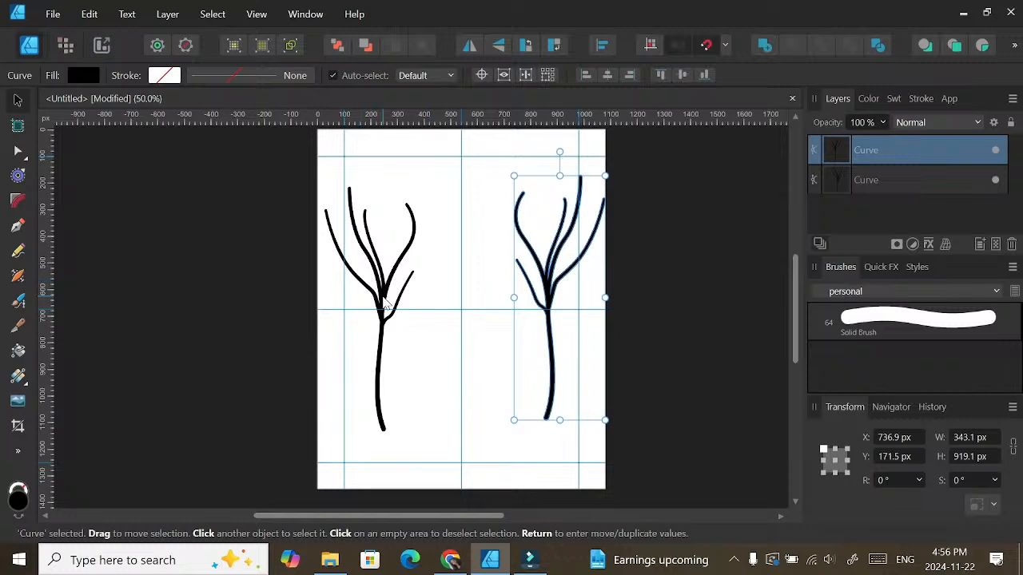
drag(384, 302, 376, 297)
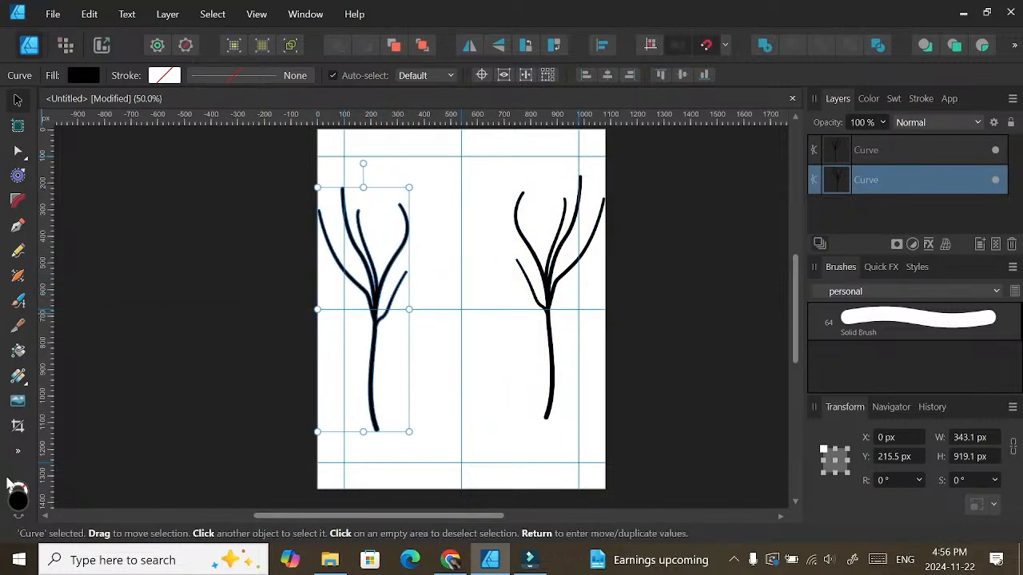
Step: Draw a black ellipse between the trees and enlarge it to about 528 px wide and 466 px high
click(20, 448)
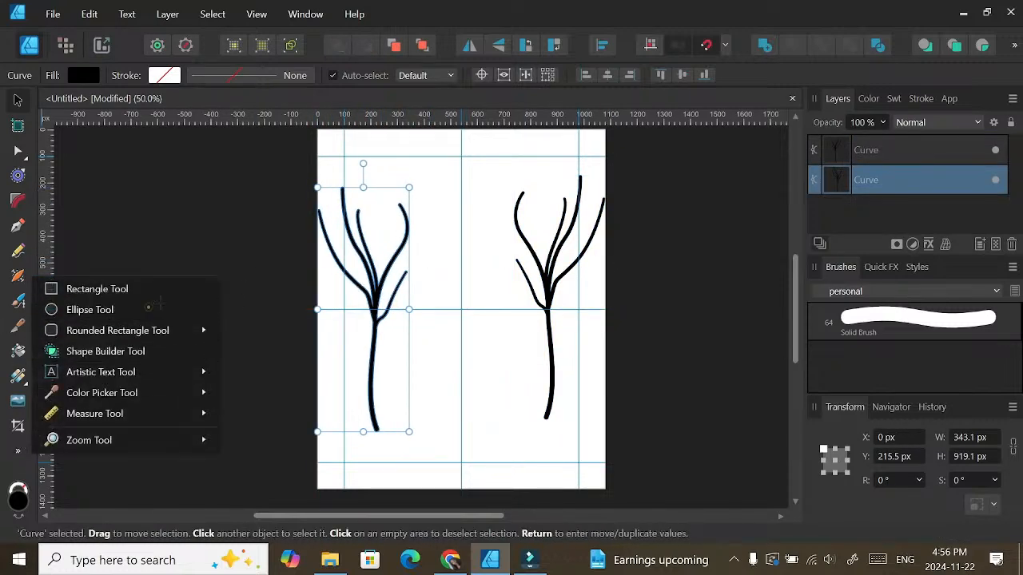
click(148, 307)
drag(422, 288, 550, 395)
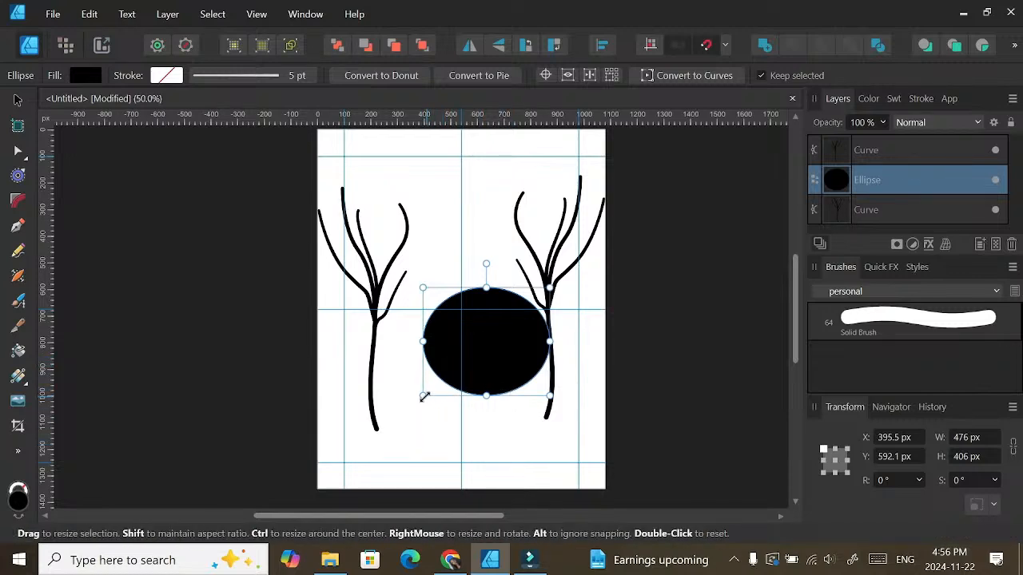
drag(424, 396, 408, 412)
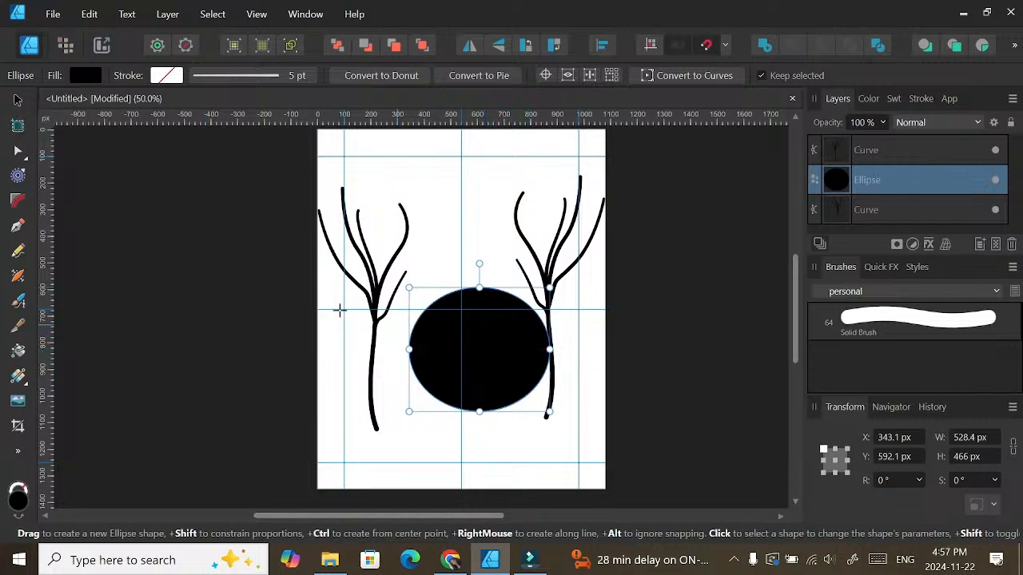
Step: Duplicate the ellipse and stack the pair, the upper at about X 276 px, Y 368 px, and the lower at about X 295 px, Y 776 px
click(17, 99)
drag(488, 371, 475, 419)
mouse_move(476, 298)
mouse_down()
mouse_move(457, 264)
mouse_move(469, 244)
mouse_up()
click(498, 432)
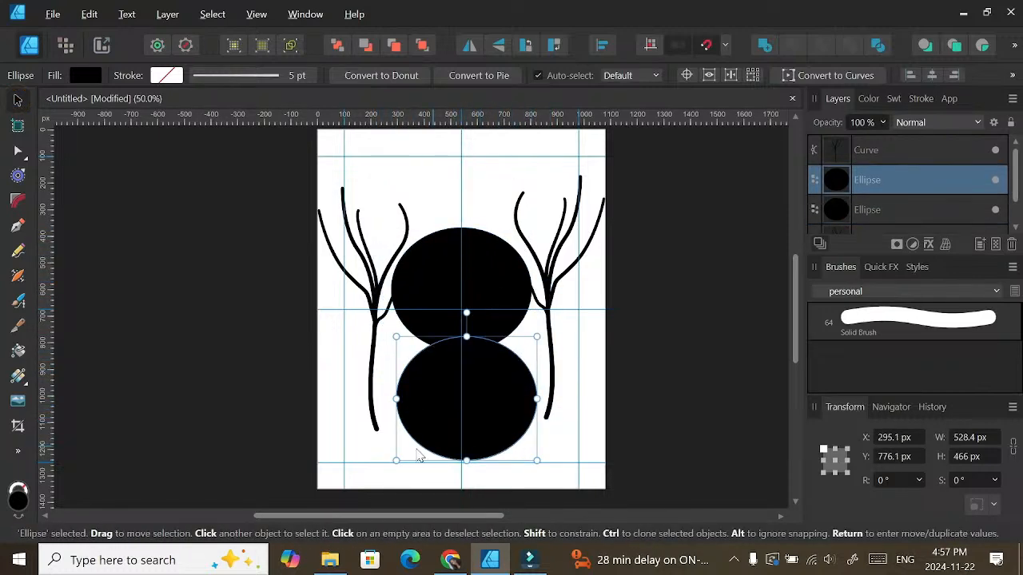
Step: Enlarge the lower ellipse to about 824 by 816 px and centre it on the vertical guide at about X 128 px, Y 726.5 px
drag(393, 461, 317, 461)
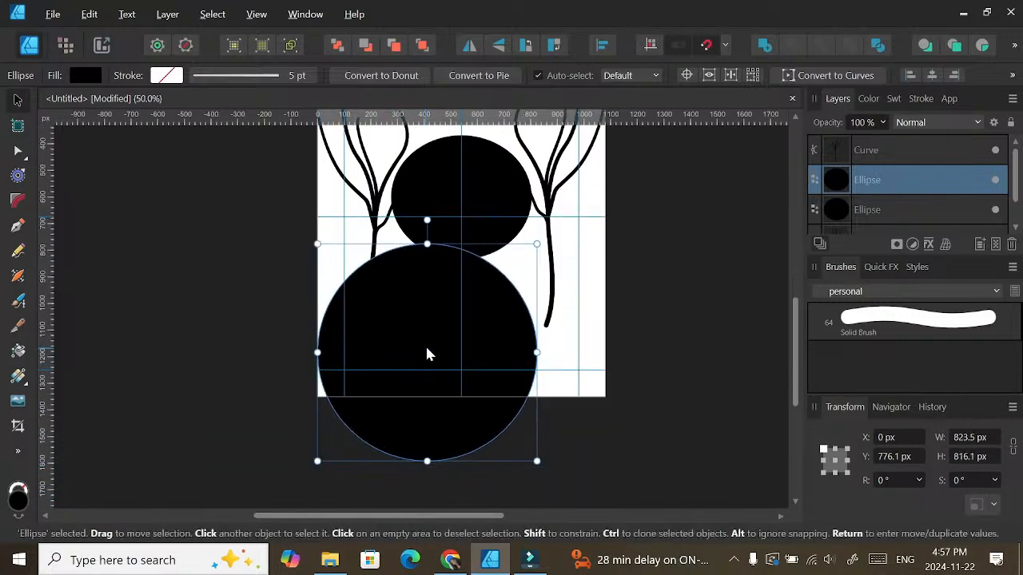
drag(427, 354, 462, 378)
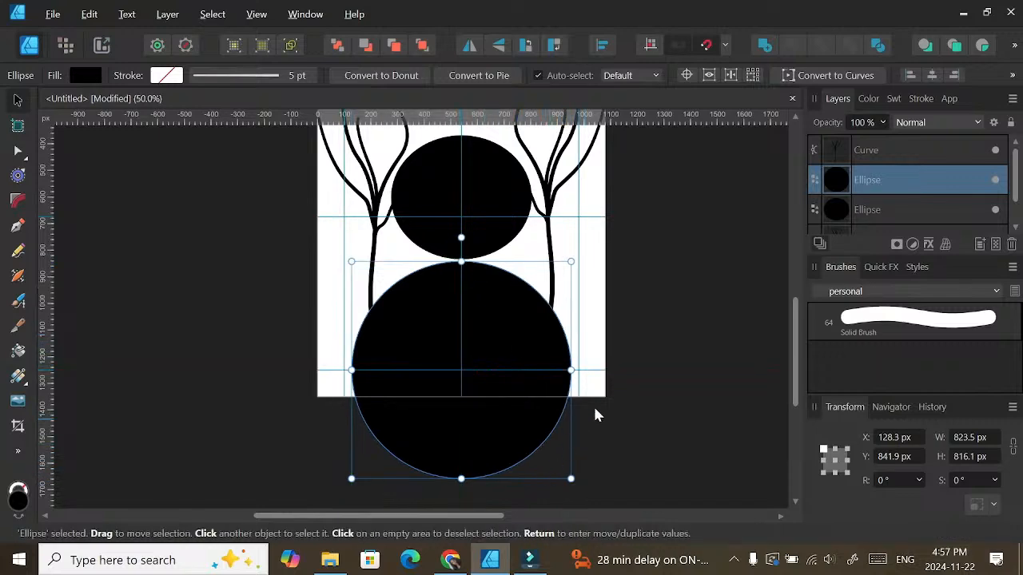
drag(458, 422, 461, 402)
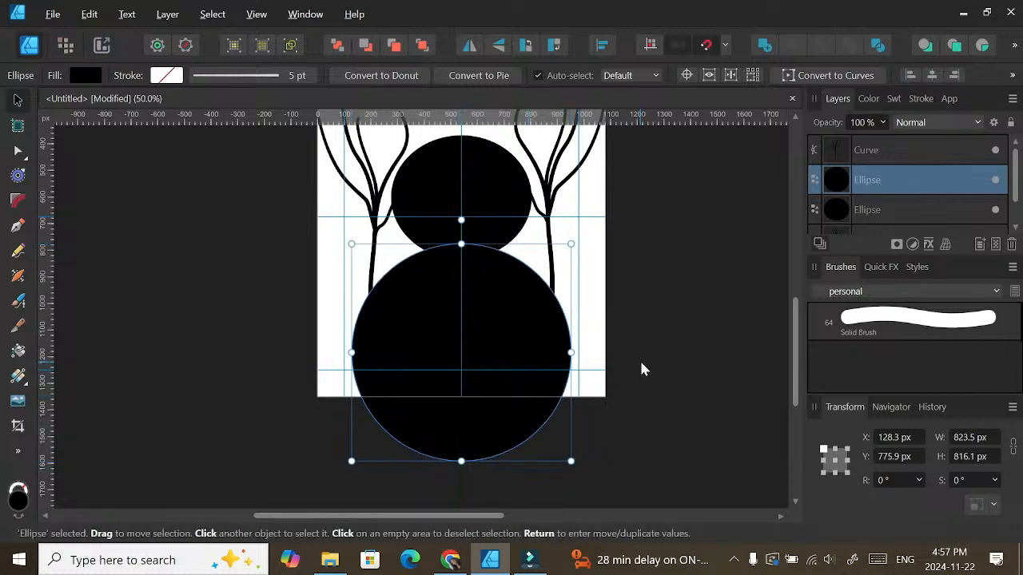
click(644, 369)
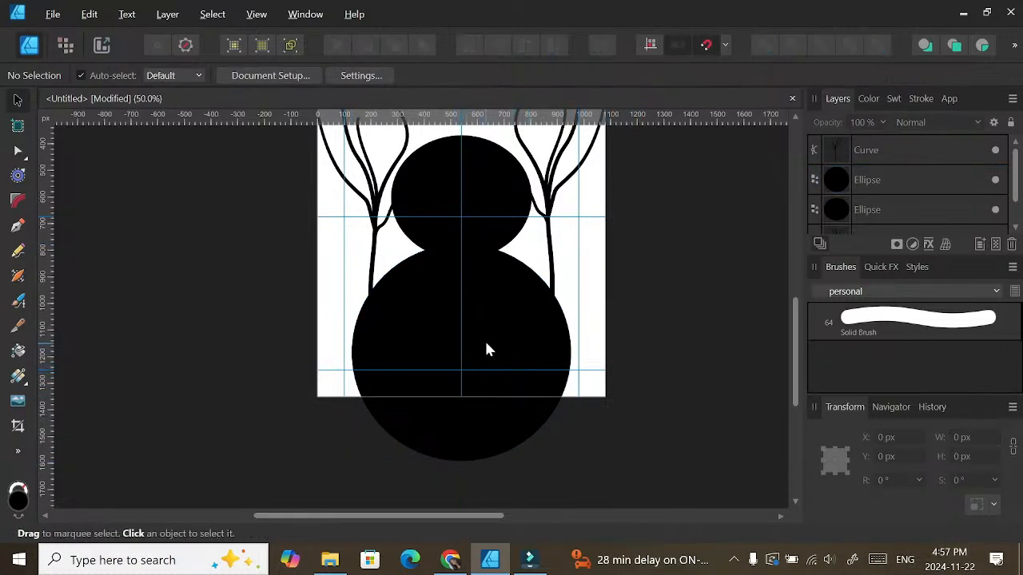
drag(487, 349, 488, 342)
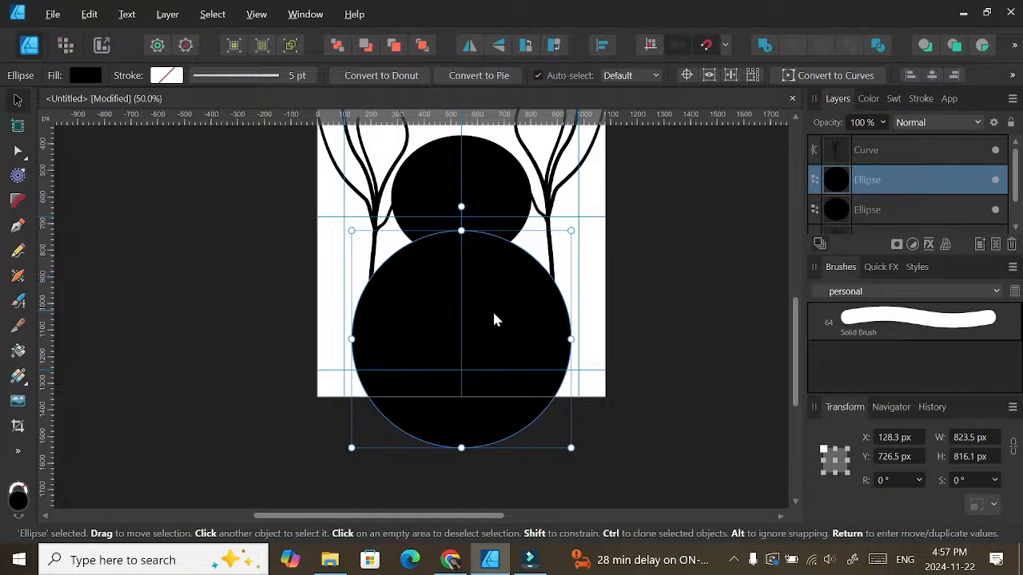
Step: Lower both ellipses along the vertical guide, the smaller one to about Y 536 px, and move the mirrored tree down to about Y 360 px
click(496, 184)
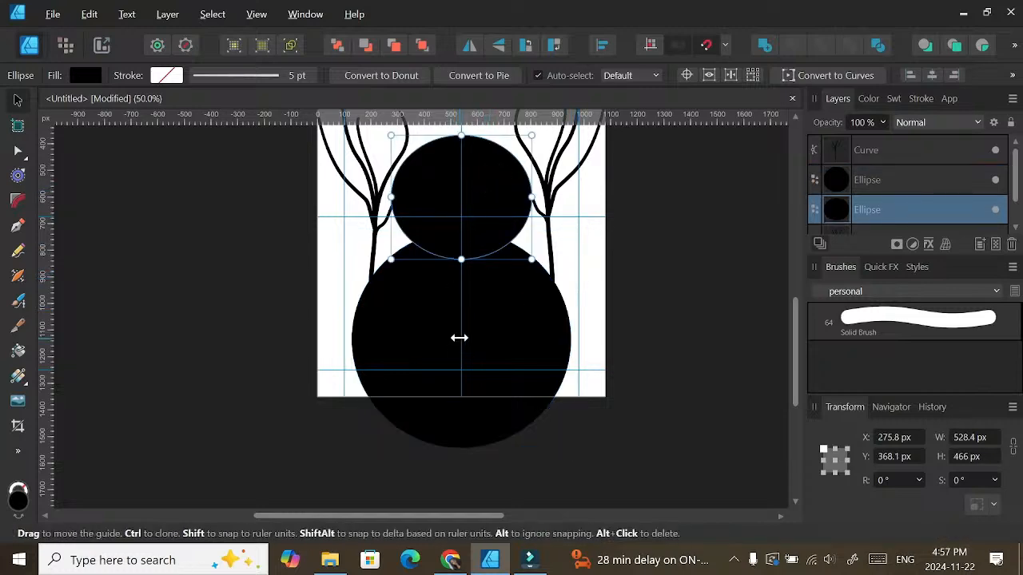
drag(439, 331, 443, 395)
drag(477, 230, 480, 274)
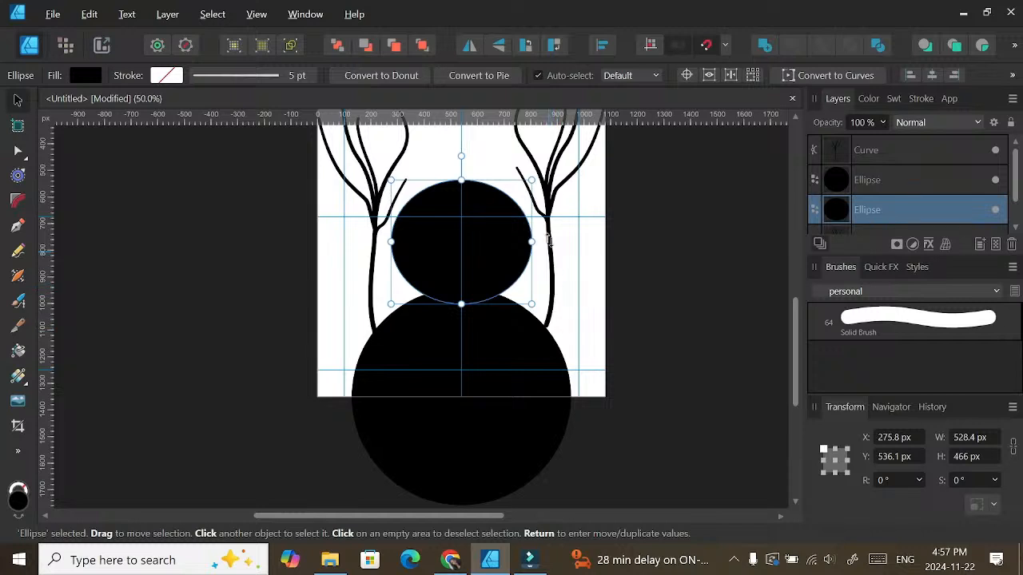
drag(549, 210, 544, 262)
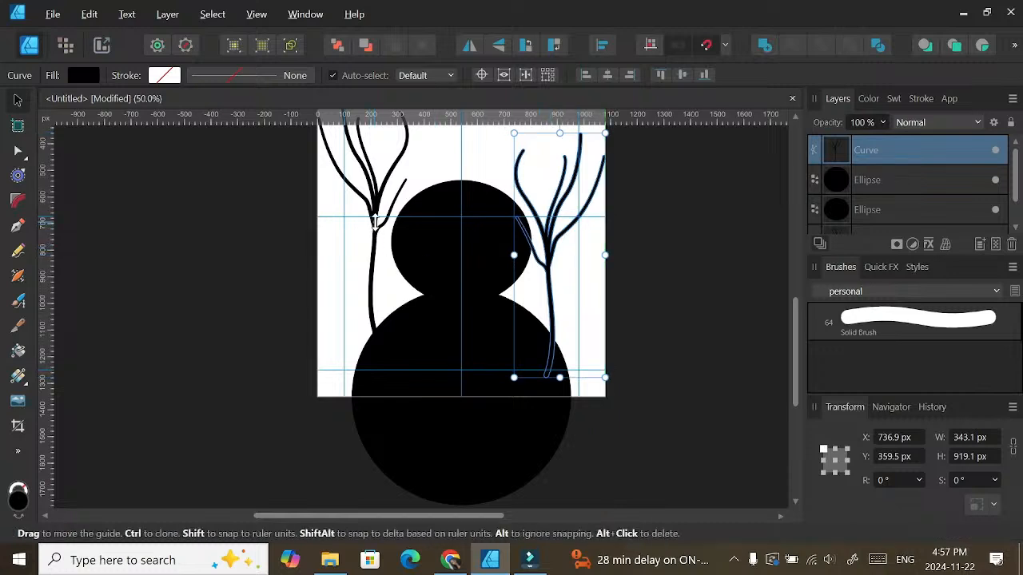
Step: Move the original tree down along the page's edge to about Y 331 px
drag(374, 227, 379, 268)
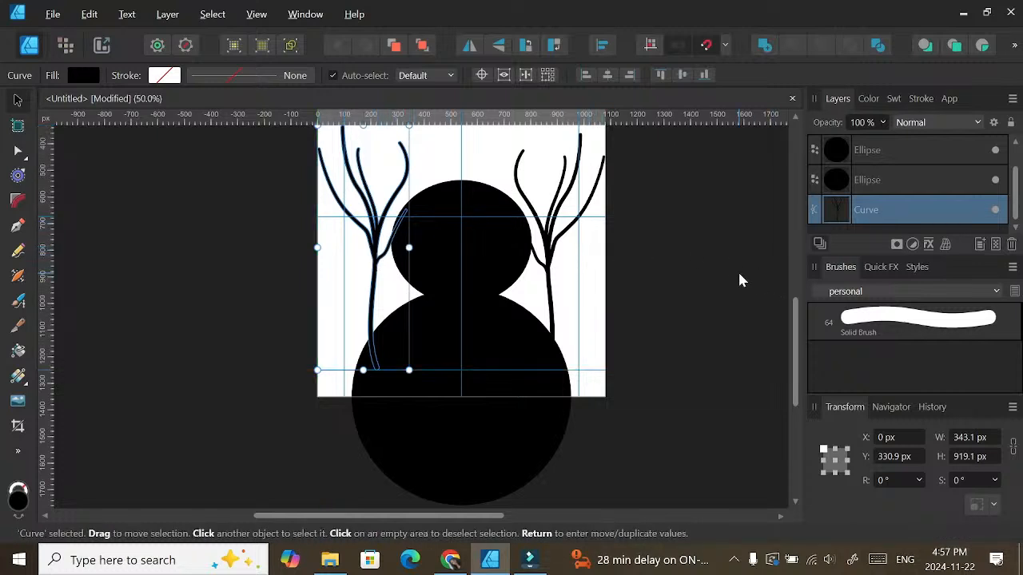
key(ctrl+minus)
key(ctrl+minus)
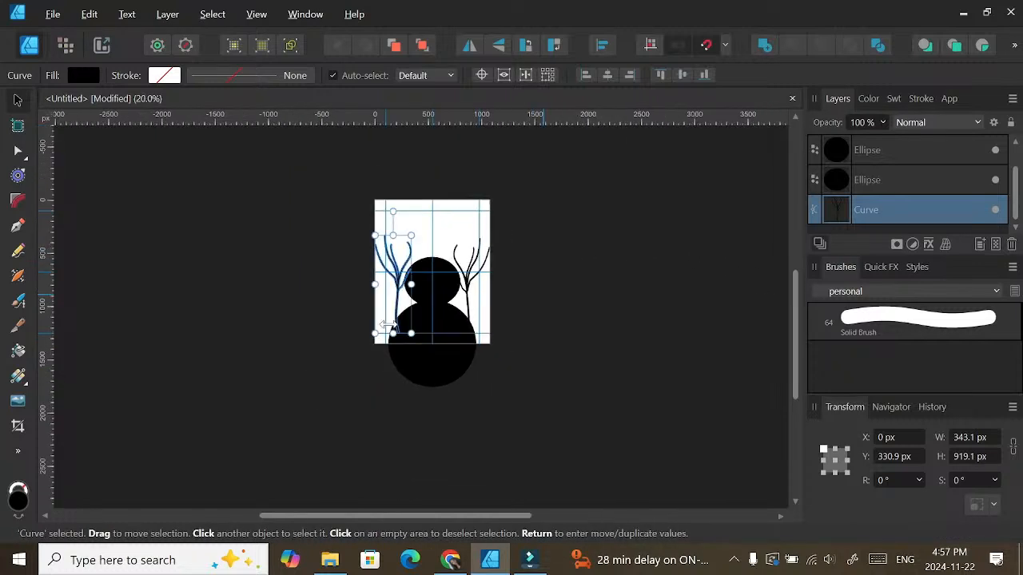
click(576, 312)
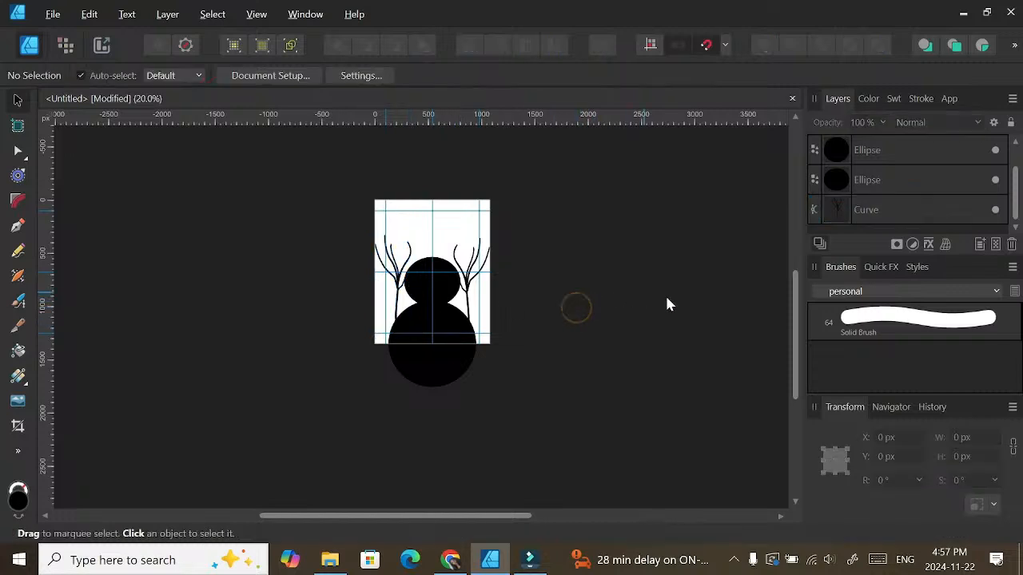
scroll(795, 344, up, 1)
scroll(795, 344, up, 2)
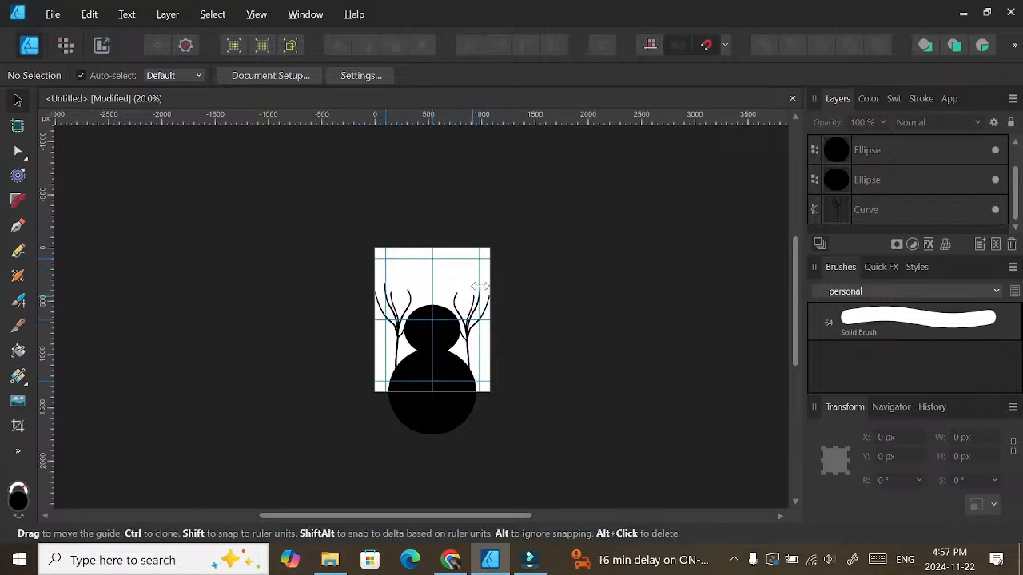
key(ctrl+equal)
key(ctrl+equal)
key(ctrl+equal)
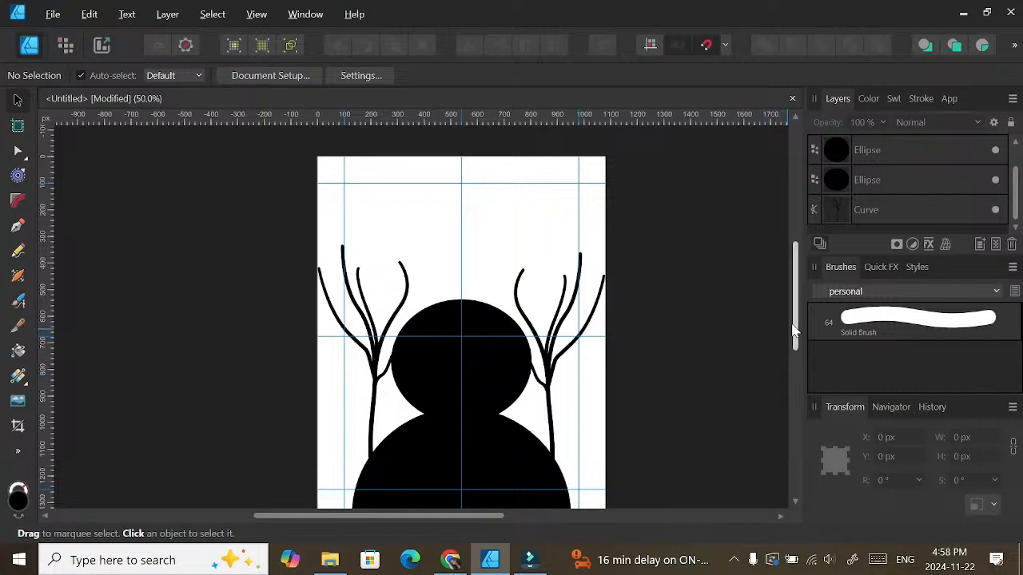
mouse_move(796, 334)
mouse_down()
mouse_move(797, 393)
mouse_move(796, 382)
mouse_up()
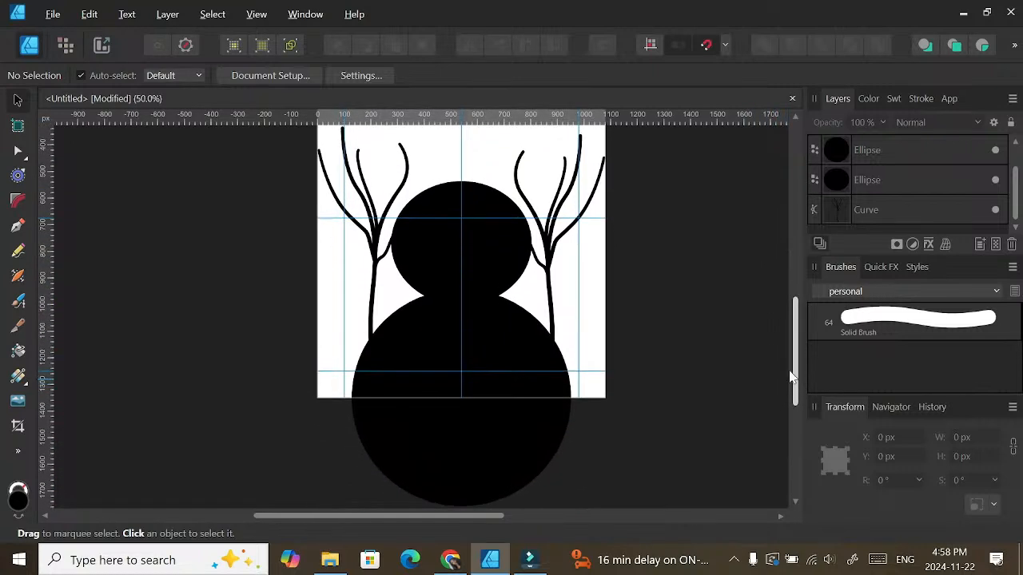
click(434, 265)
click(428, 337)
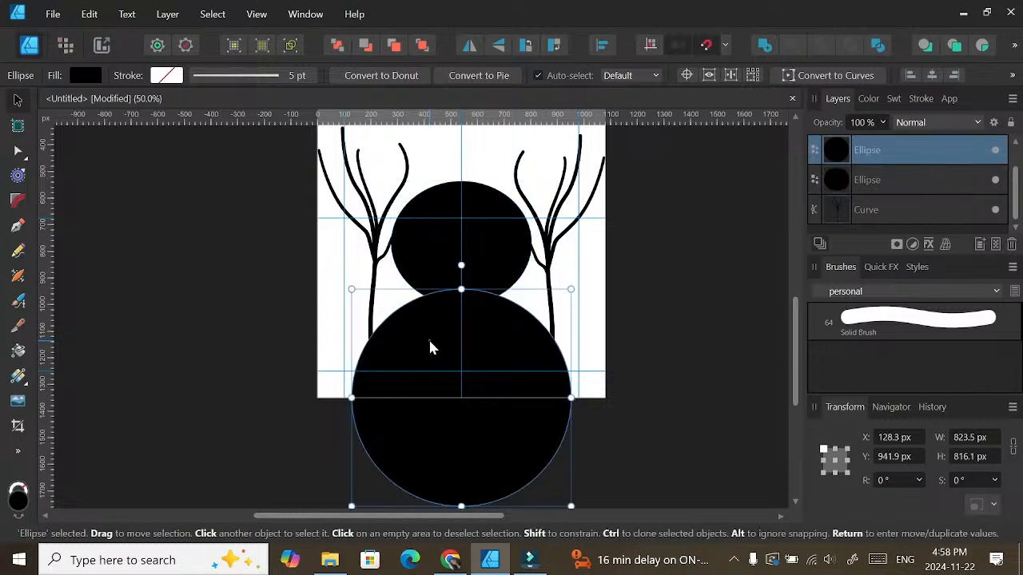
drag(797, 334, 796, 272)
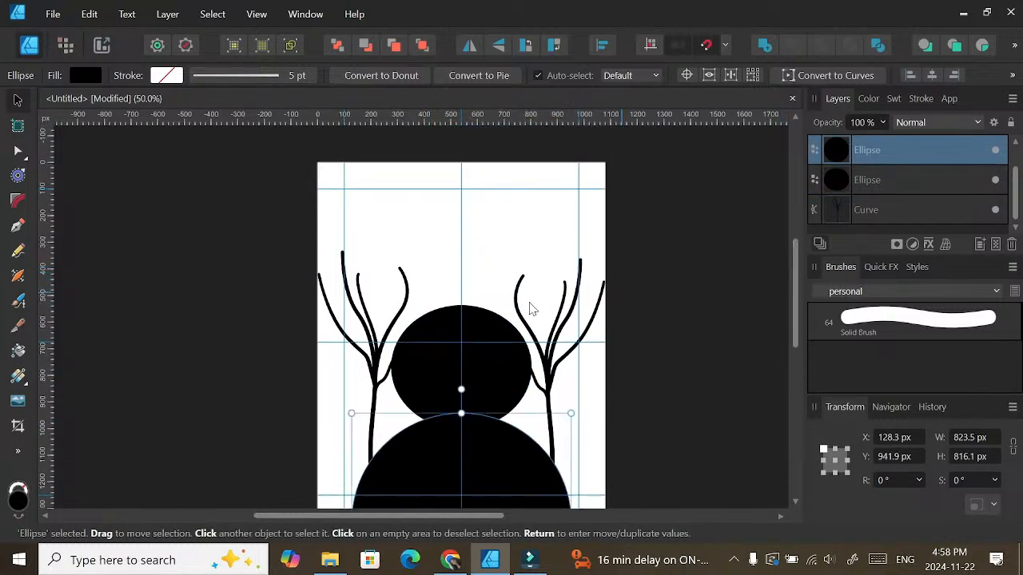
Step: Tilt both trees outward, rotating the original by about 10.2° and the mirrored copy by about -9.9°
click(374, 338)
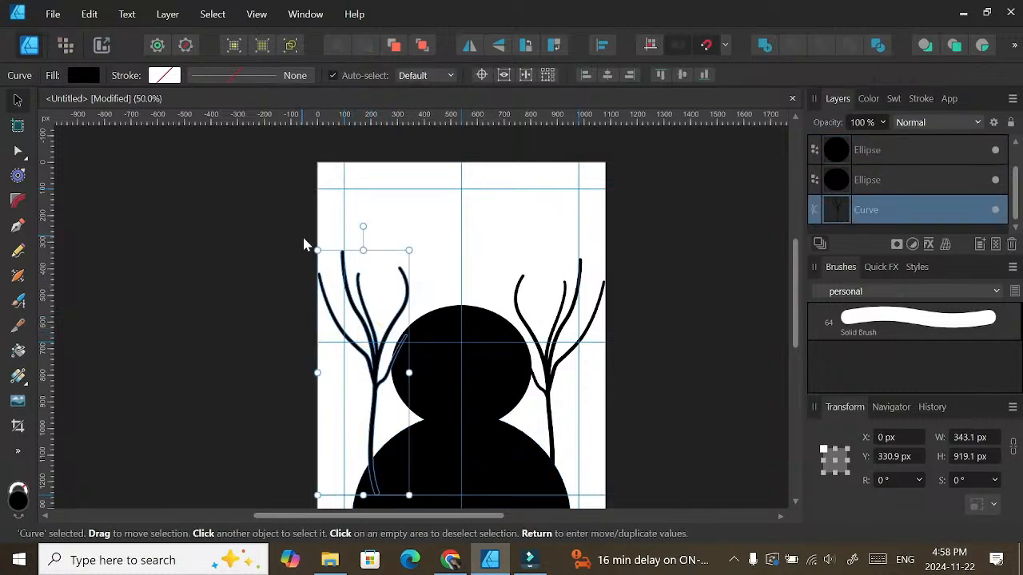
drag(307, 244, 286, 258)
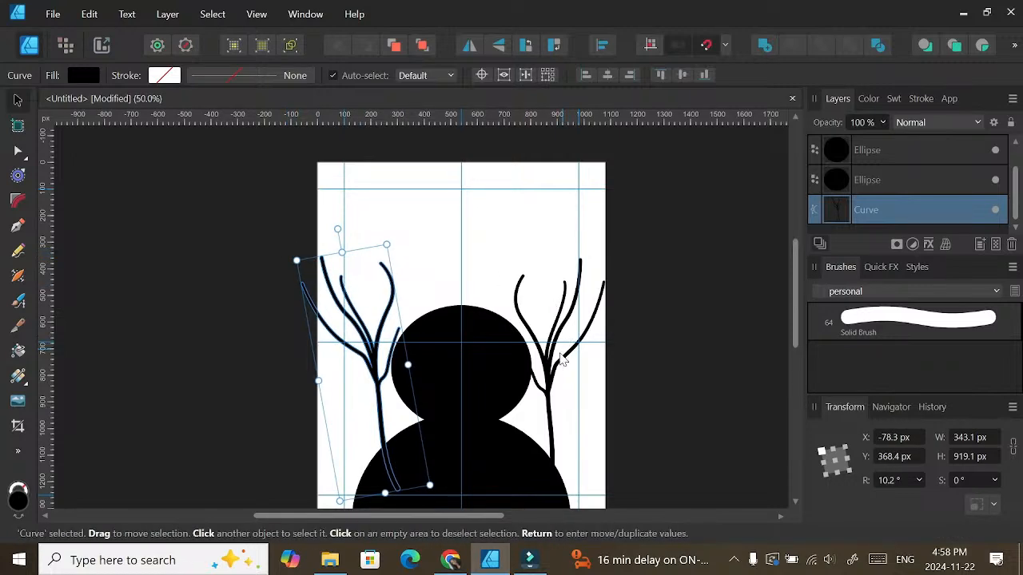
click(548, 364)
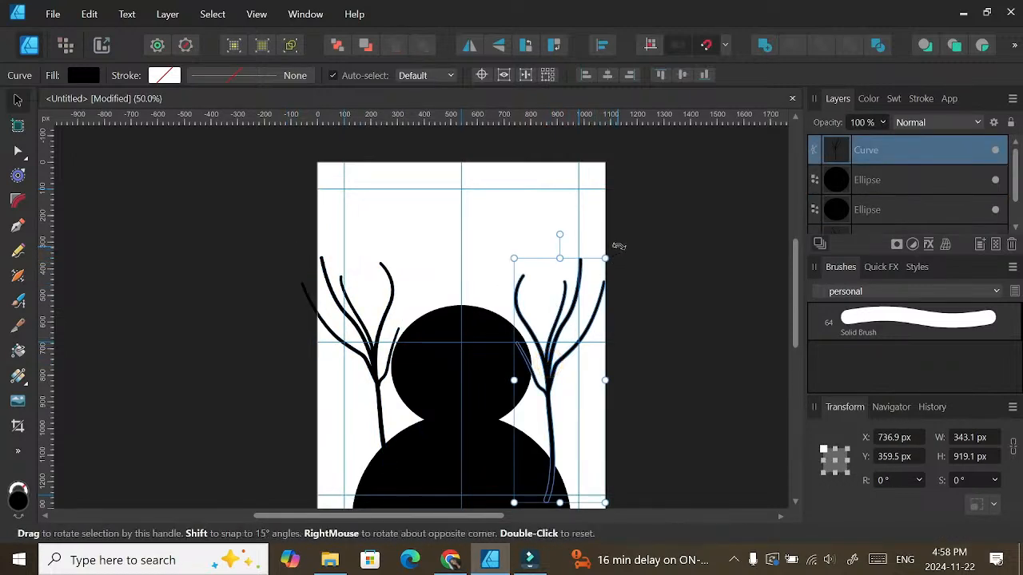
drag(609, 250, 640, 260)
click(639, 262)
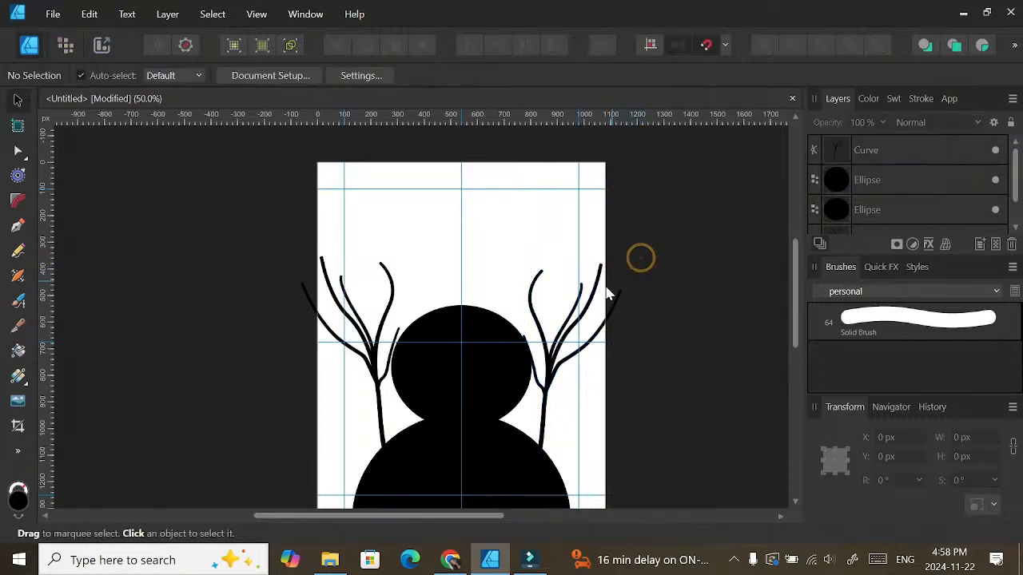
Step: Set the mirrored tree's rotation to -10°
click(554, 375)
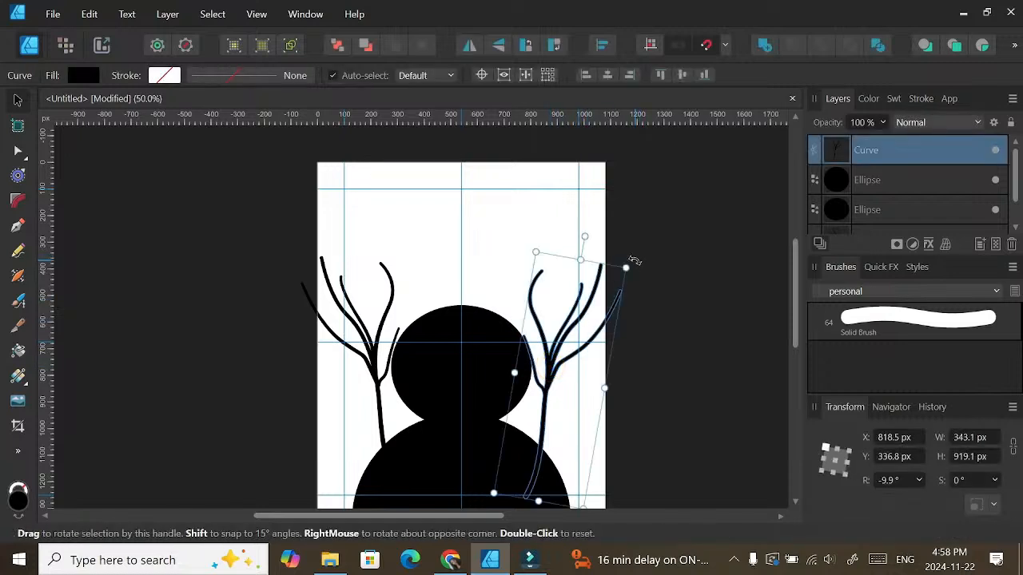
drag(639, 263, 633, 262)
click(881, 480)
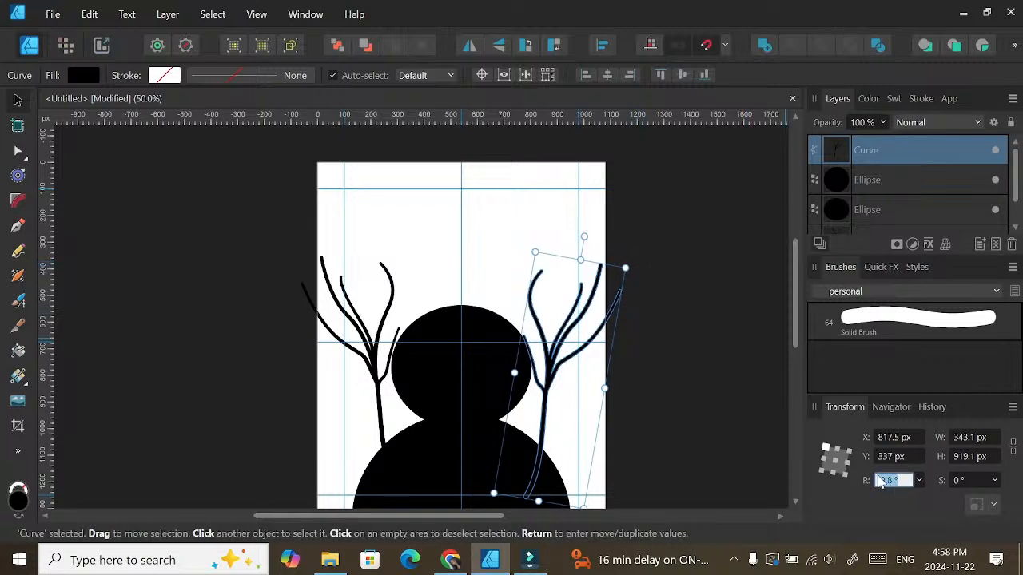
text(10)
key(Return)
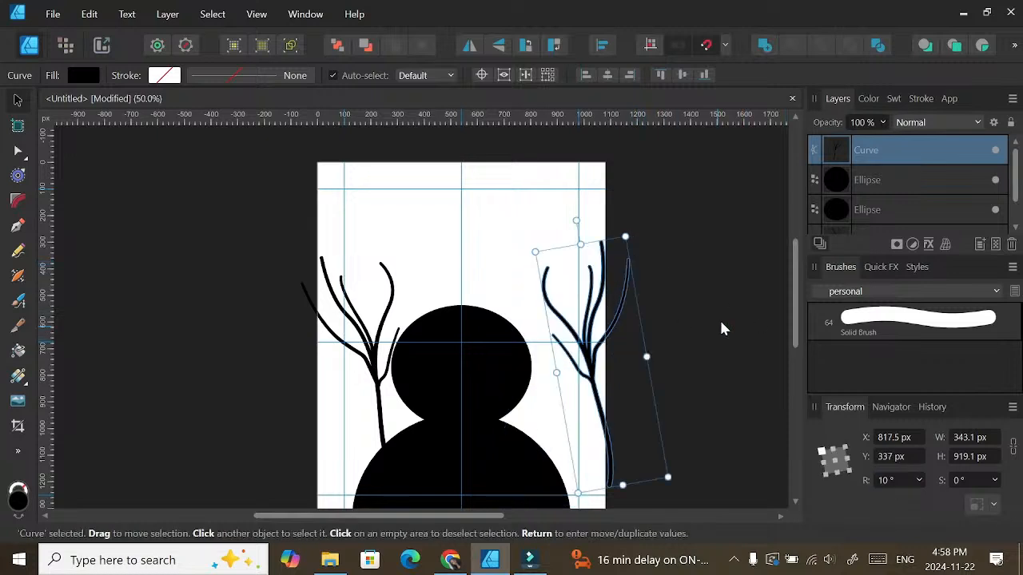
click(885, 486)
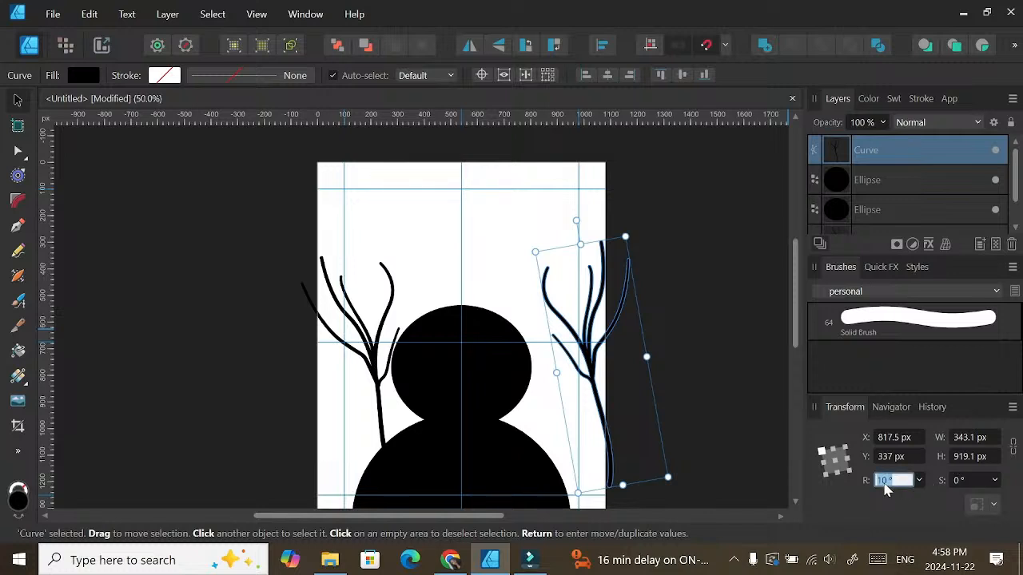
text(-10)
key(Return)
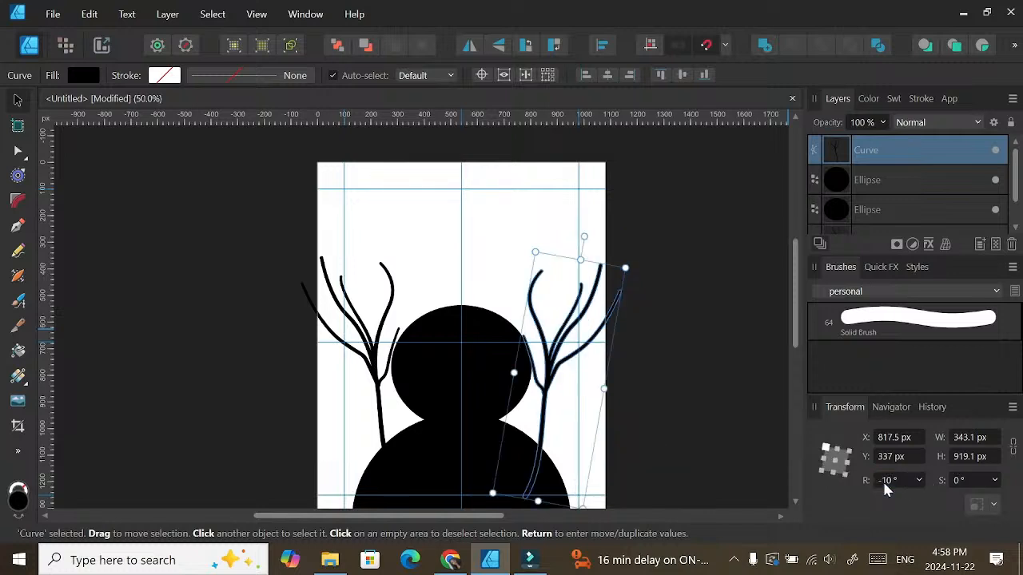
click(756, 334)
Step: Shrink the upper ellipse to about 396 by 327 px and centre it on the vertical guide at about X 342 px, Y 675 px
drag(795, 310, 795, 346)
key(ctrl+minus)
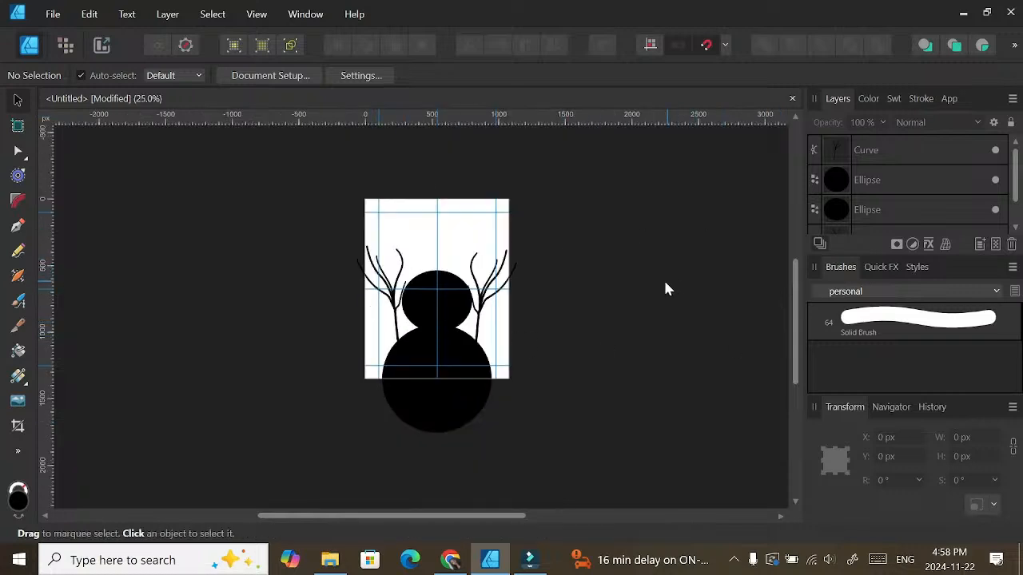
click(444, 318)
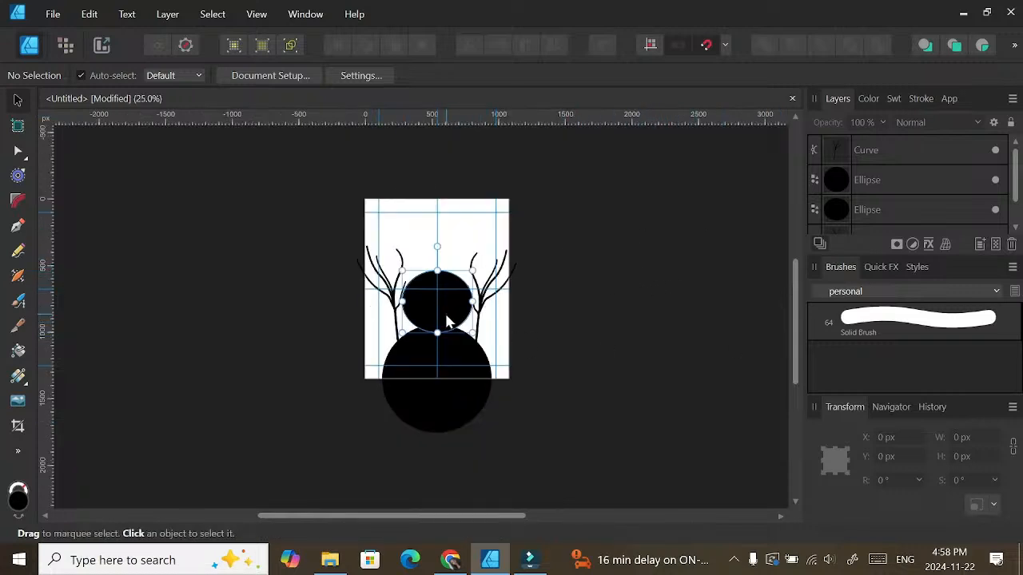
drag(475, 273, 454, 289)
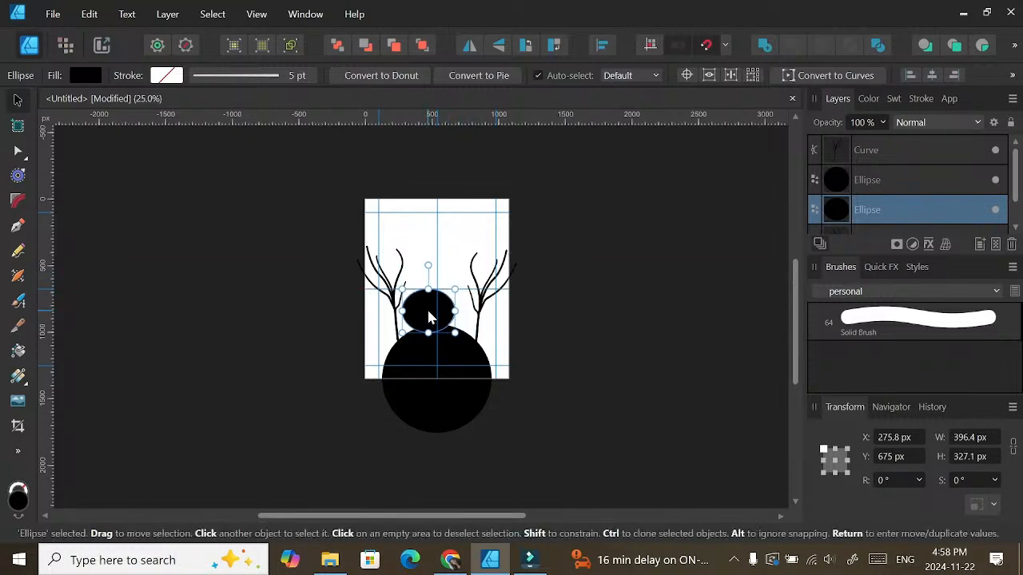
drag(427, 321, 438, 318)
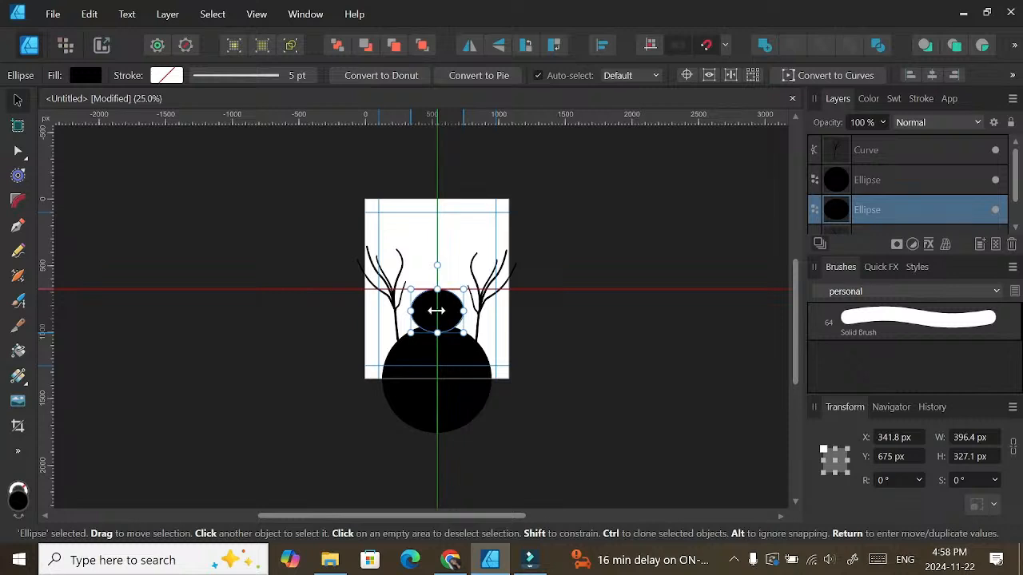
click(616, 294)
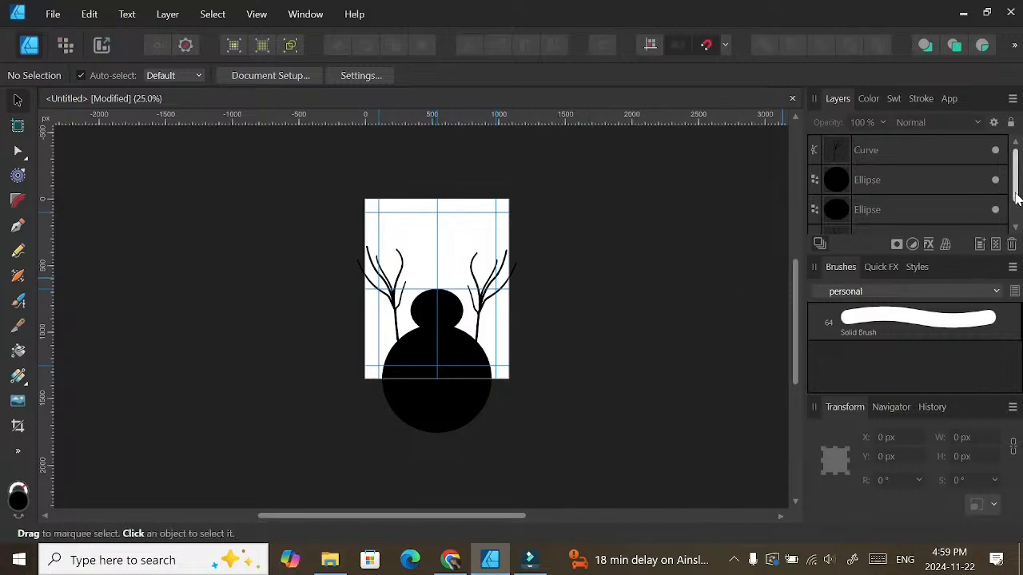
Step: Draw a black 1080 by 1350 px rectangle covering the whole page
click(1013, 229)
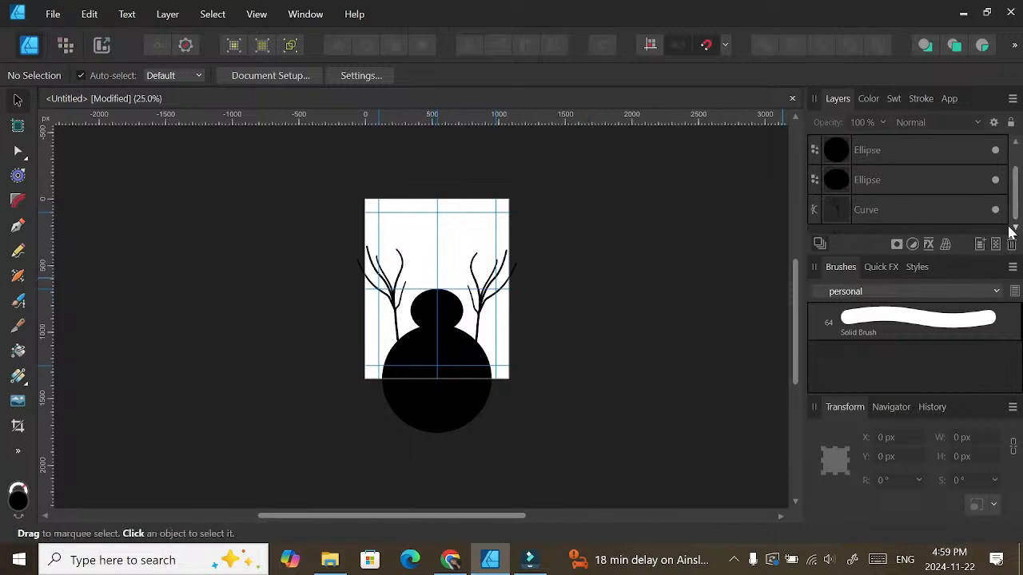
click(17, 451)
click(137, 289)
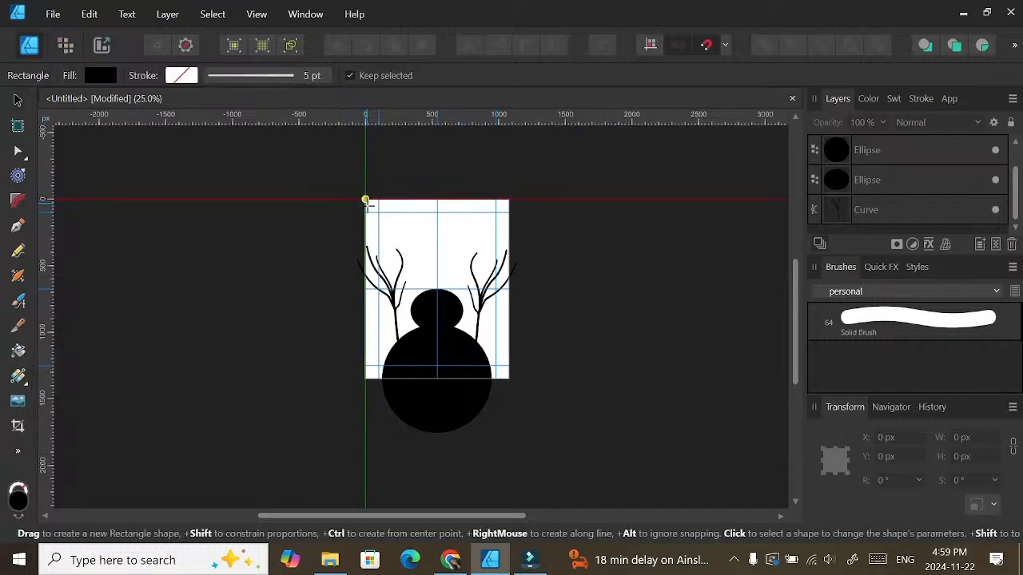
drag(365, 199, 509, 379)
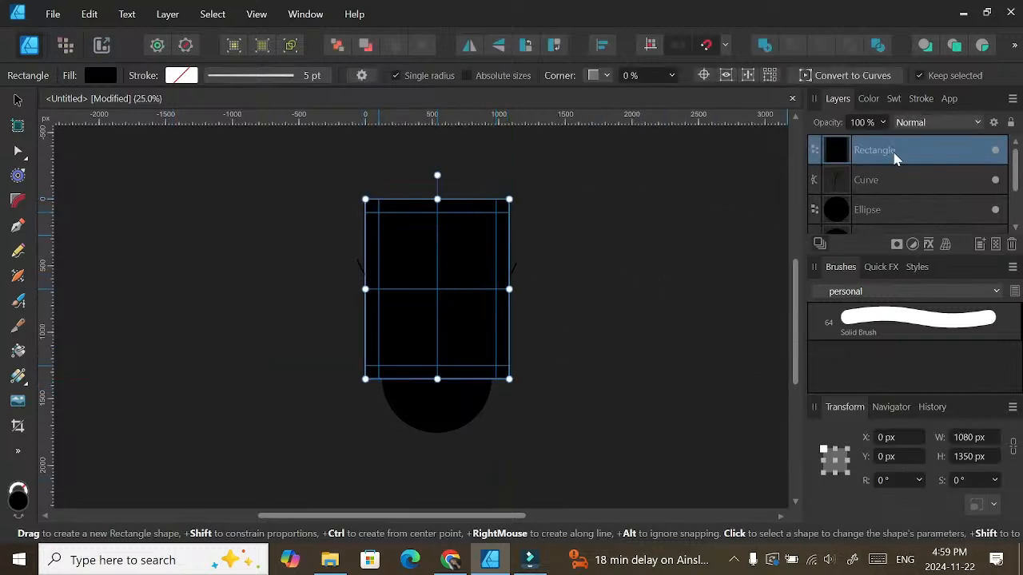
Step: Place the page-sized rectangle beneath all other layers and hide it
drag(887, 154, 895, 224)
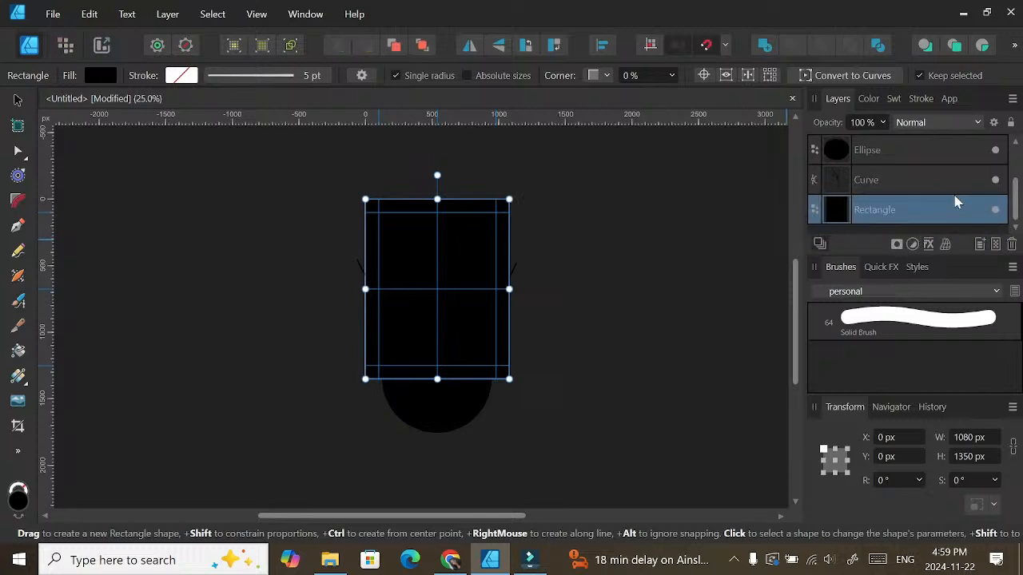
click(995, 209)
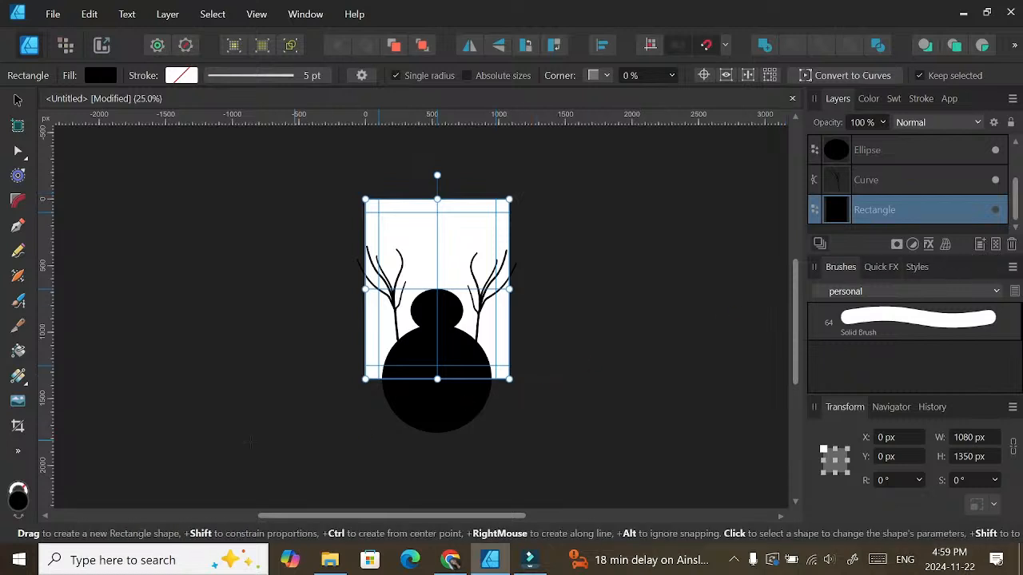
Step: Fill the upper ellipse with light grey E4E4E4
click(15, 101)
click(428, 308)
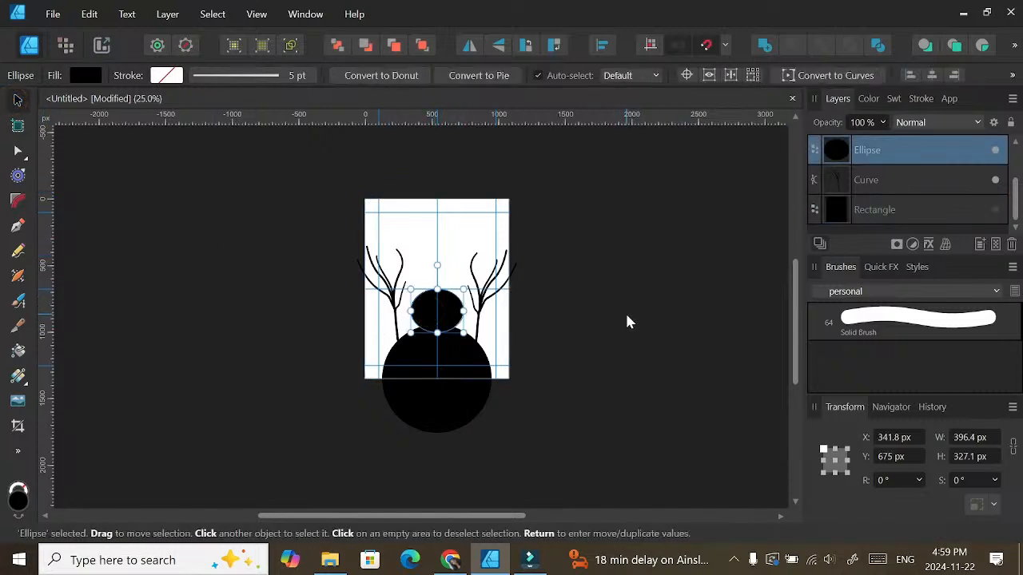
double_click(19, 502)
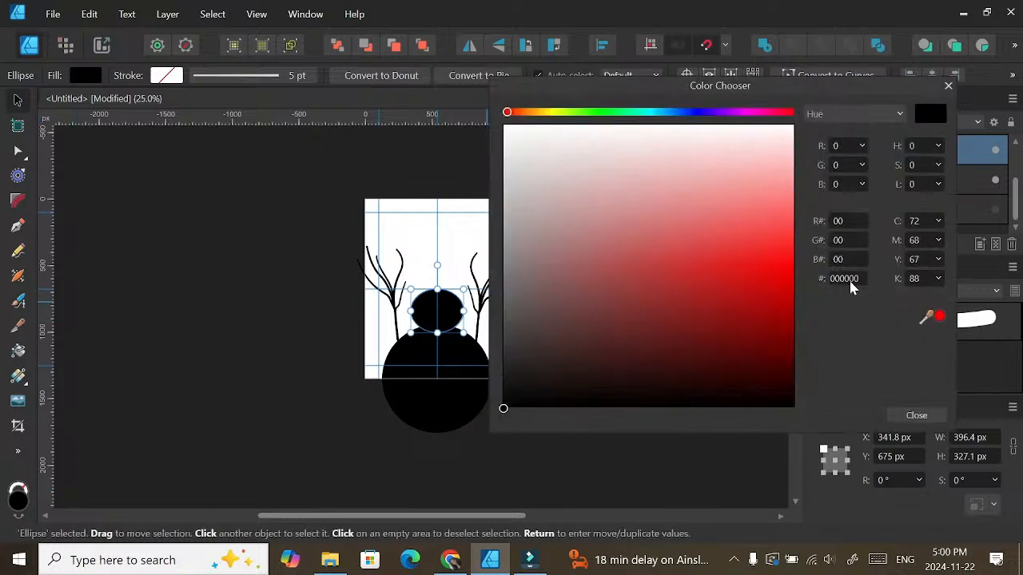
click(849, 279)
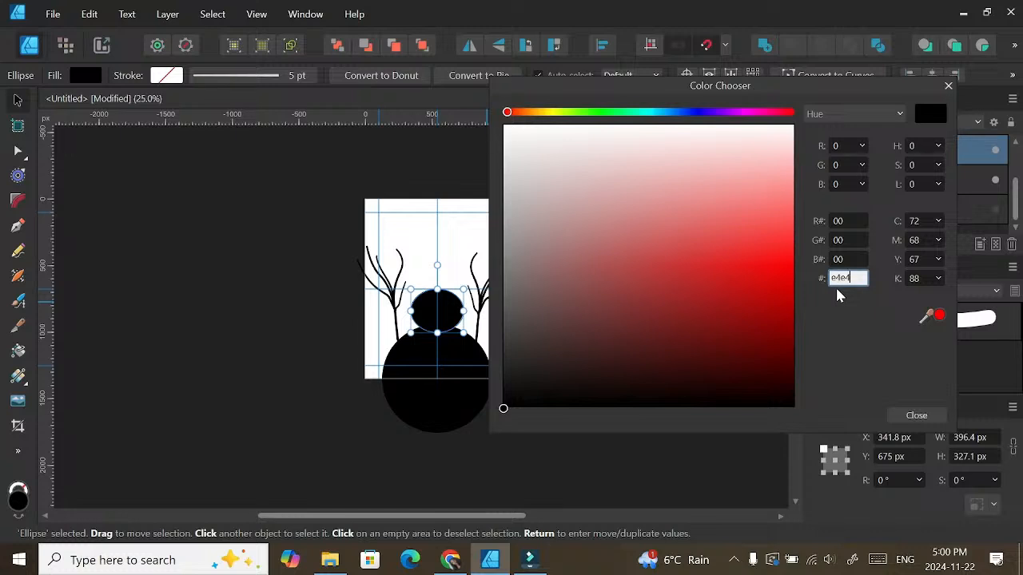
key(Return)
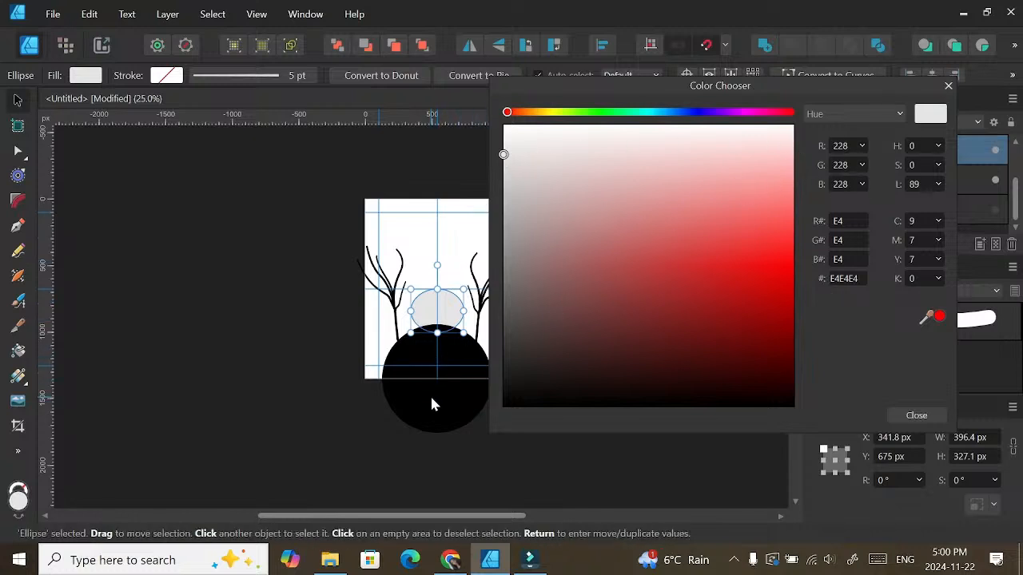
click(949, 85)
Step: Fill the lower ellipse with the recently used light grey E4E4E4
click(869, 99)
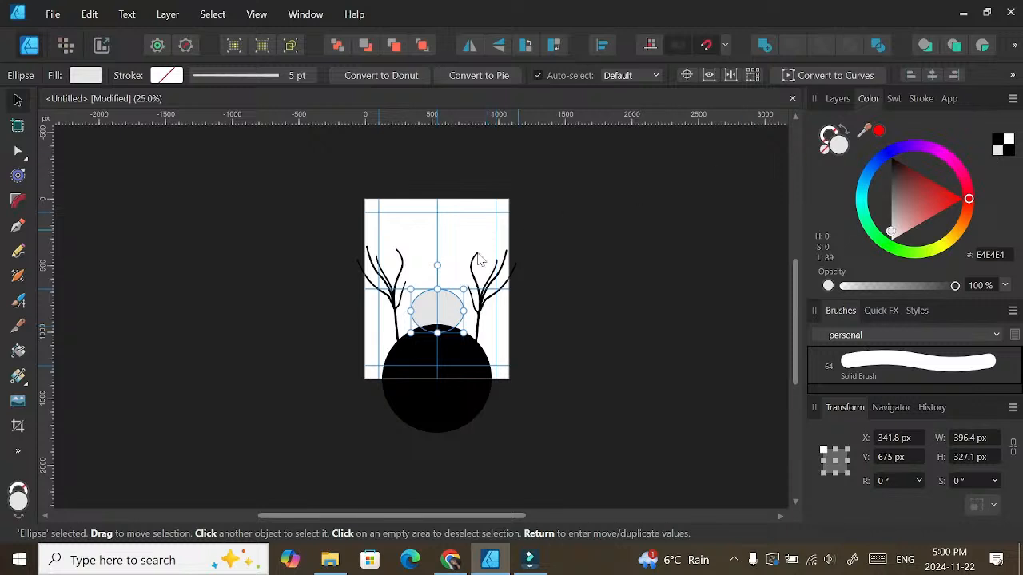
click(450, 354)
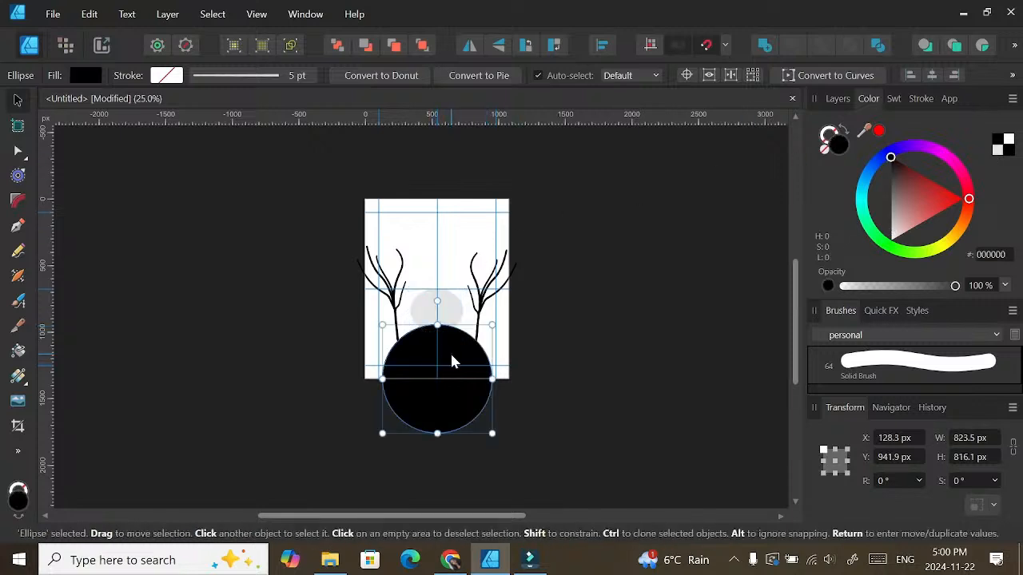
click(998, 150)
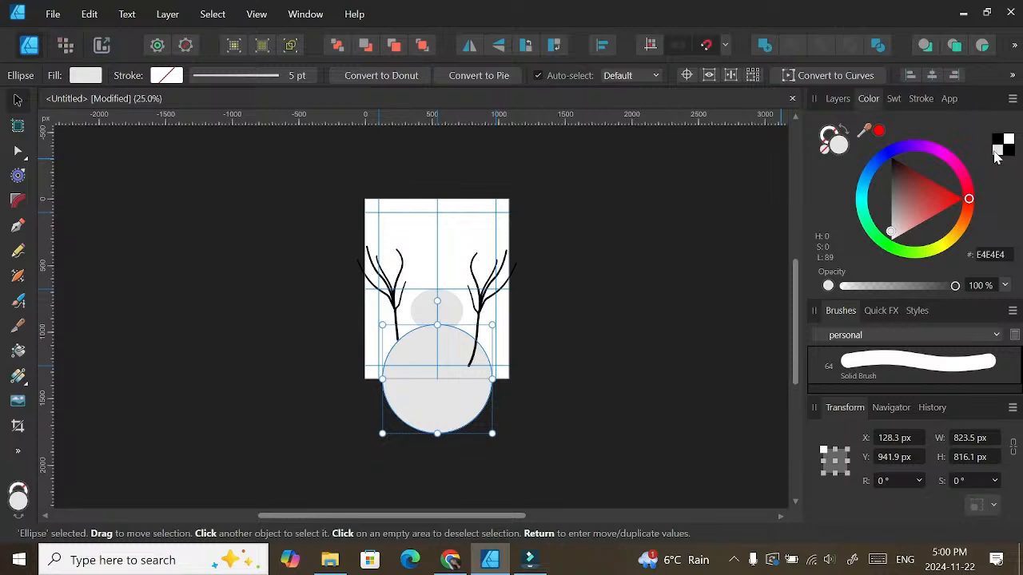
click(1012, 99)
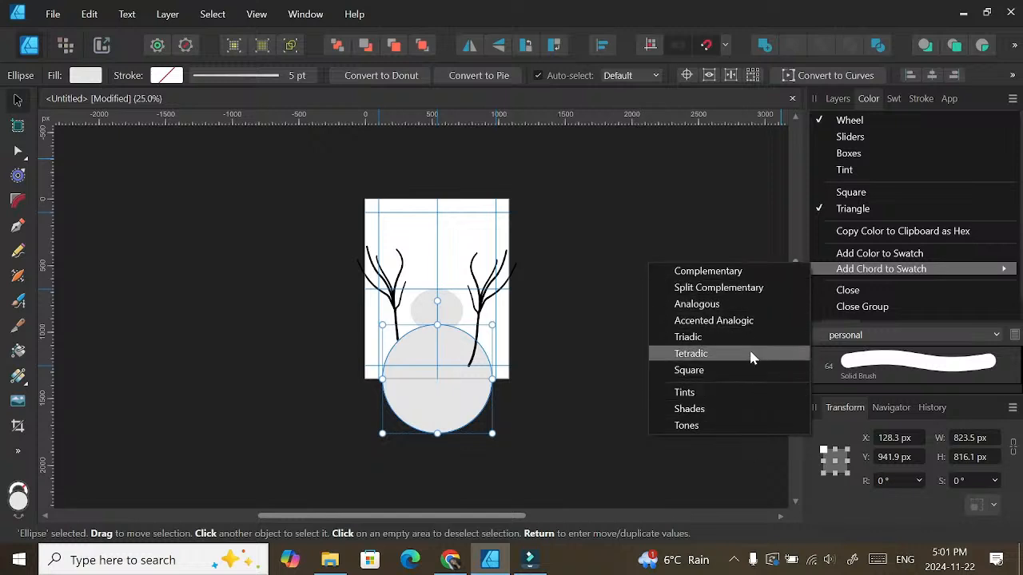
click(796, 252)
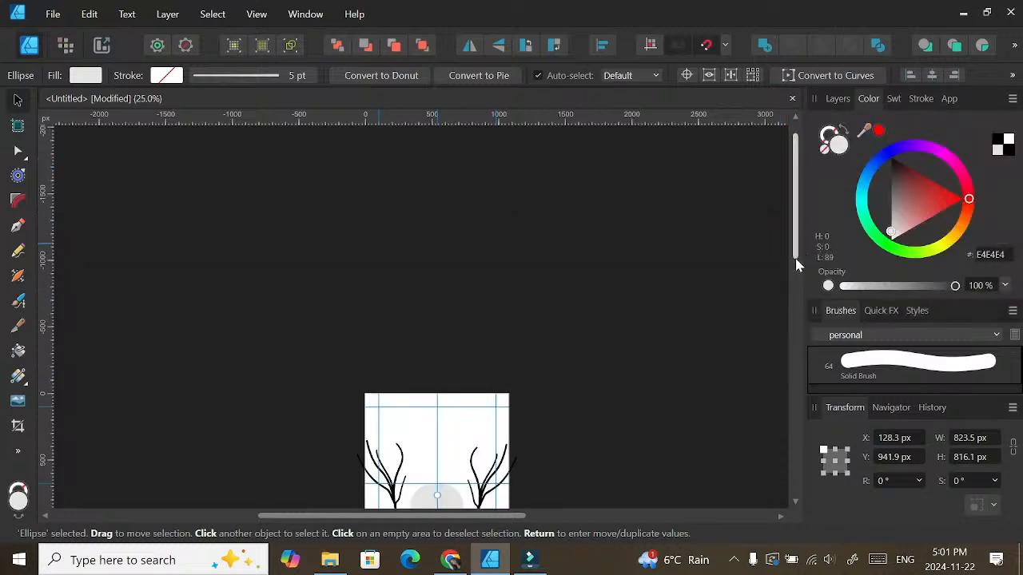
drag(796, 262, 792, 386)
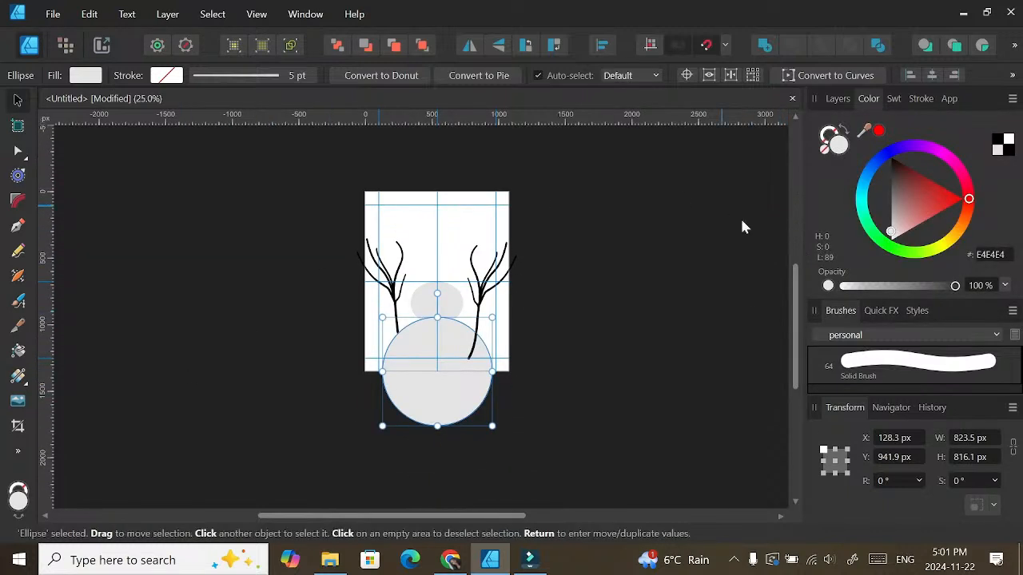
Step: Move the right tree's layer below both ellipses so its trunk sits behind the large lower ellipse
click(839, 99)
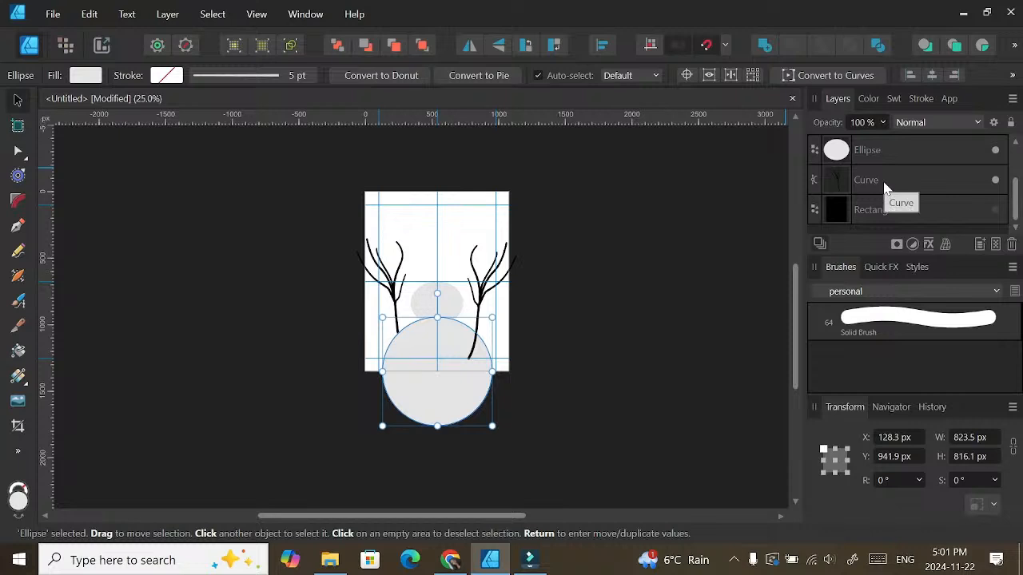
click(483, 281)
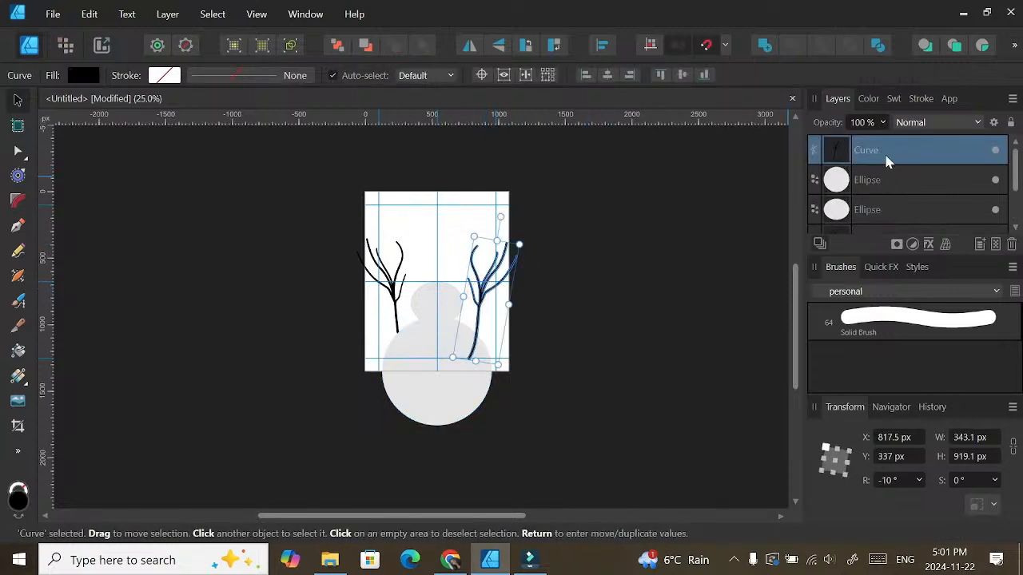
drag(886, 155, 887, 180)
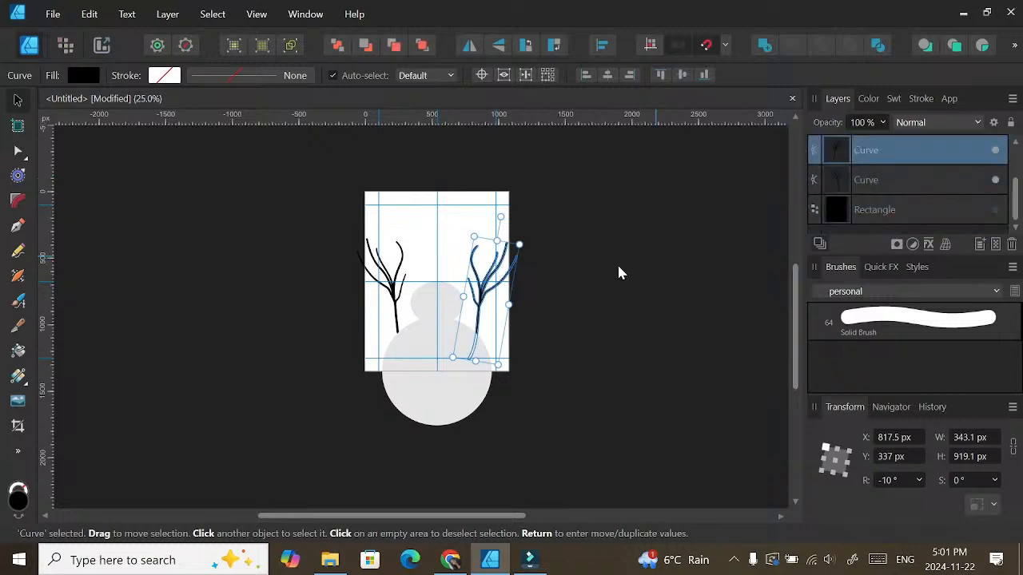
click(597, 263)
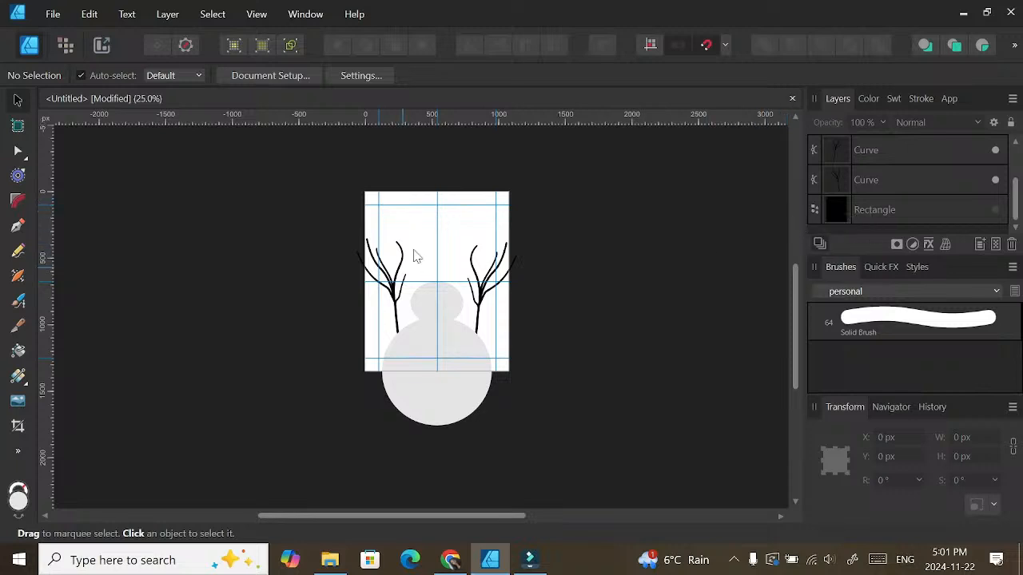
Step: Draw a small circle about 45 px high on the upper-left part of the head ellipse and set its width to 45 px
key(ctrl+=)
key(ctrl+=)
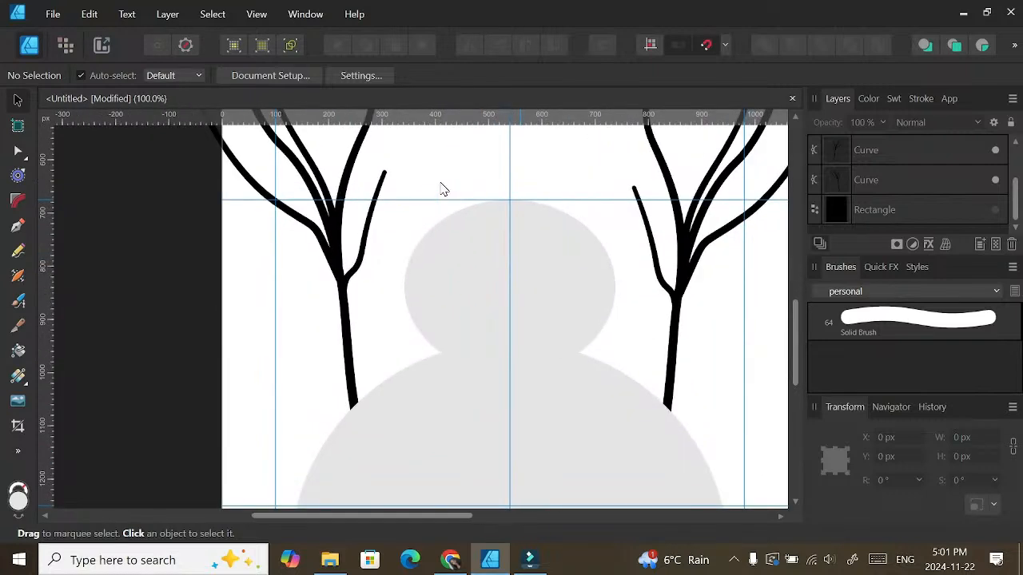
click(17, 450)
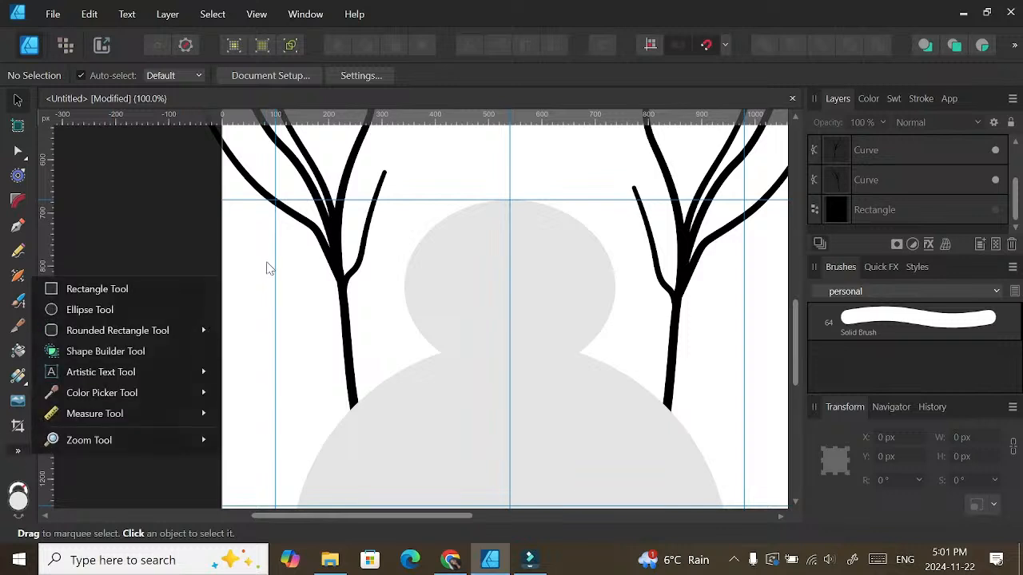
click(125, 317)
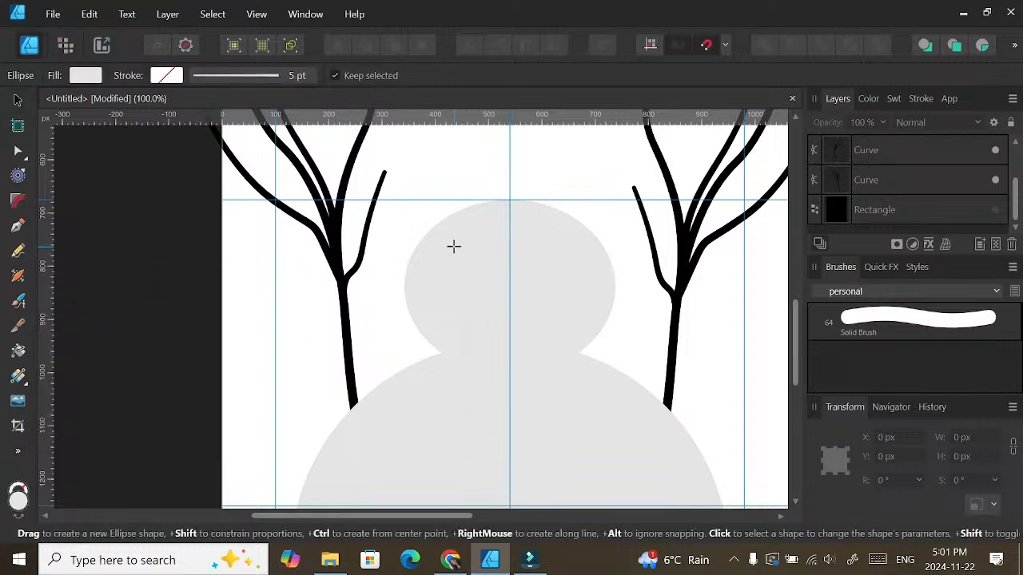
drag(454, 250, 481, 271)
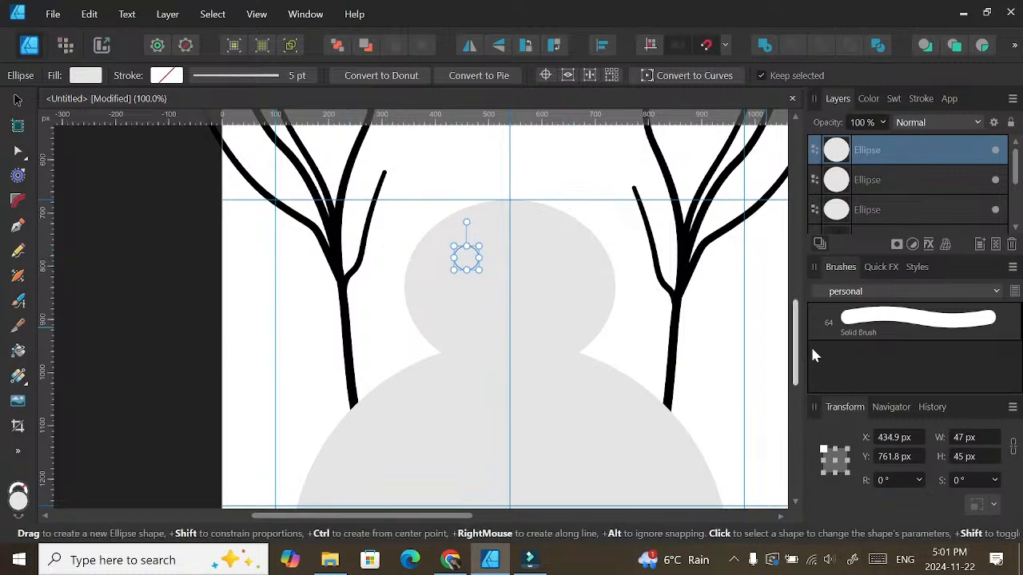
click(948, 439)
text(4)
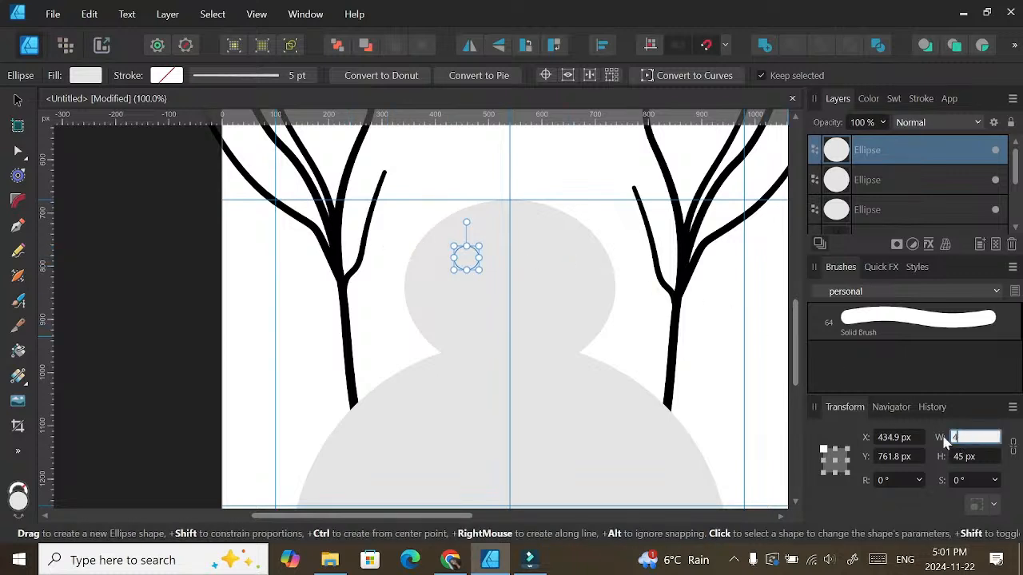
text(5)
key(Return)
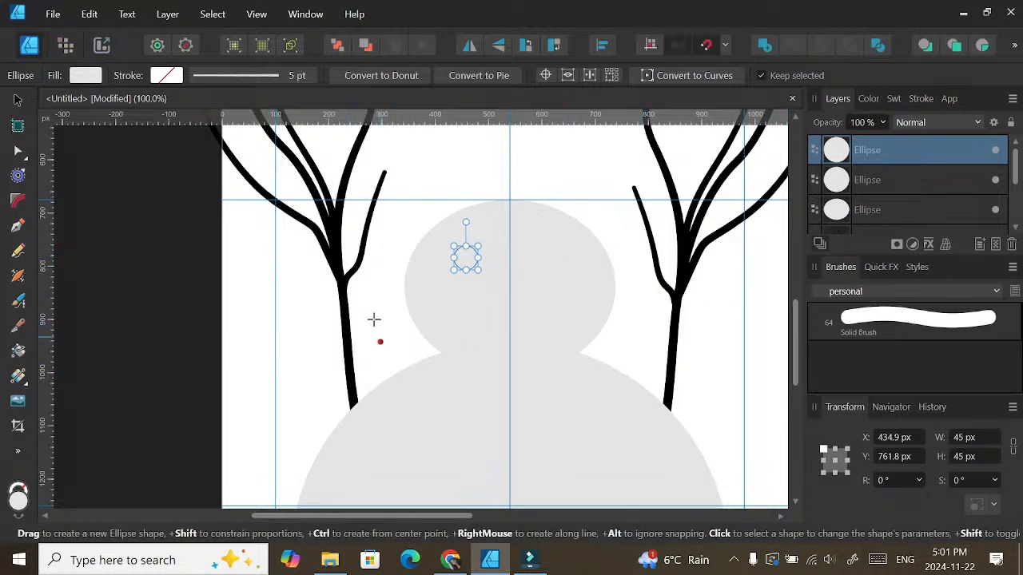
Step: Fill the small eye circle with the near-black grey 262525
click(868, 99)
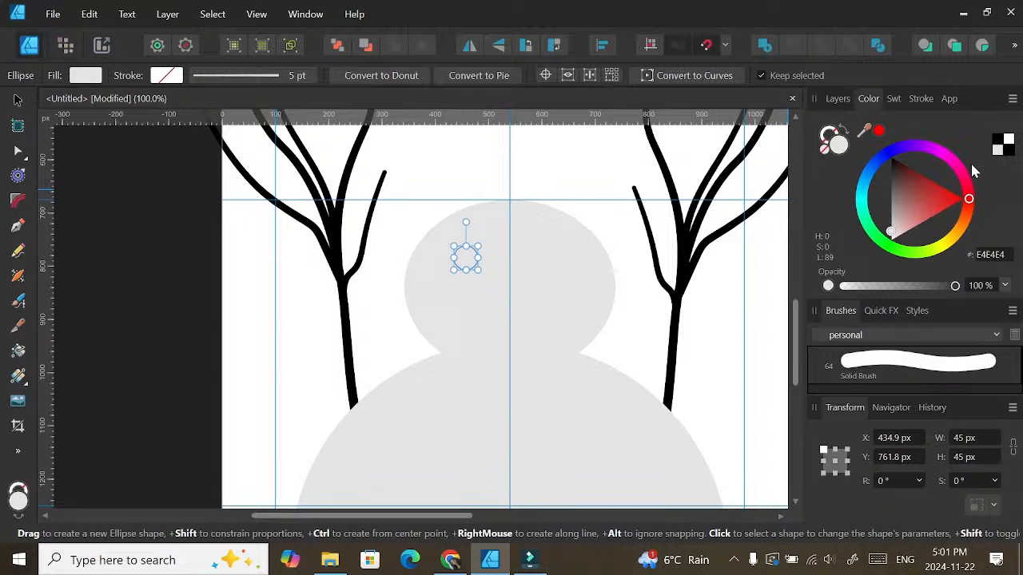
drag(895, 212, 894, 170)
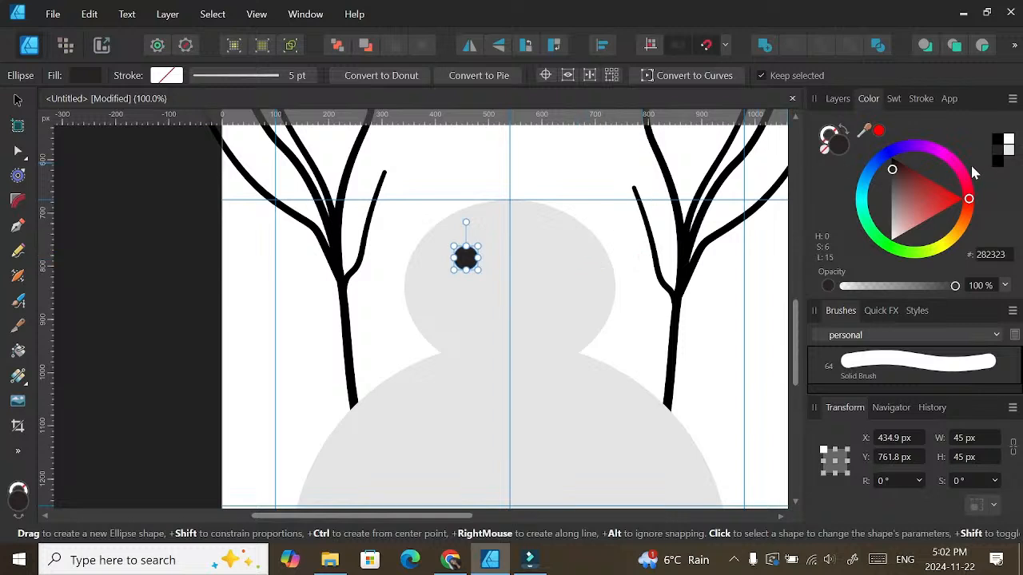
key(ctrl+z)
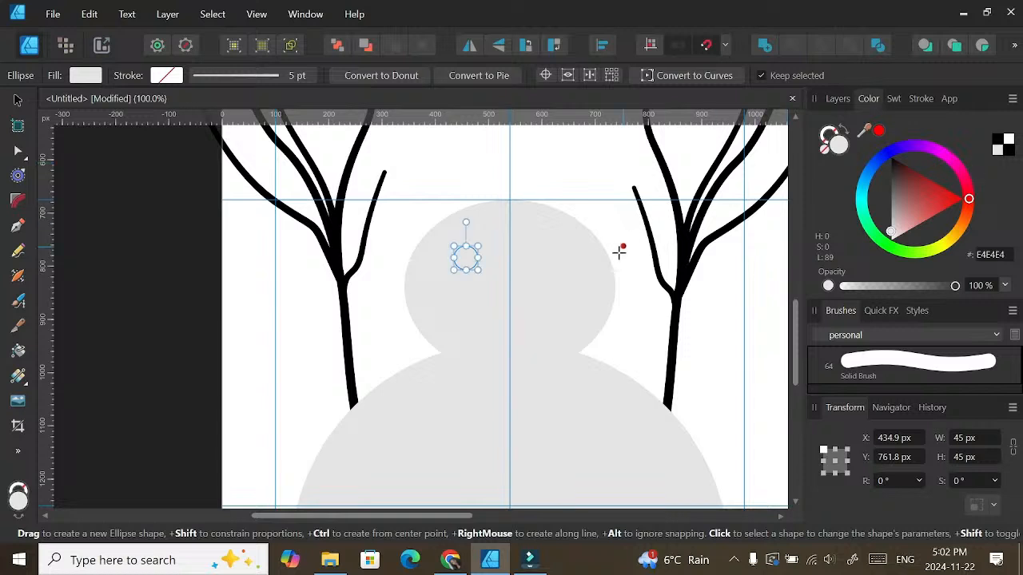
click(1009, 156)
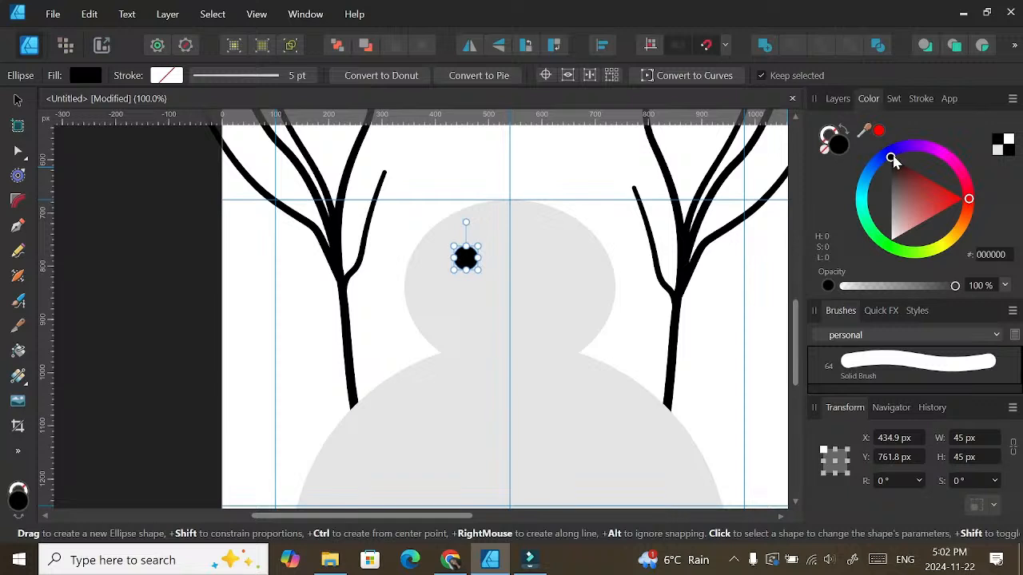
mouse_move(892, 163)
mouse_down()
mouse_move(894, 177)
mouse_move(891, 170)
mouse_up()
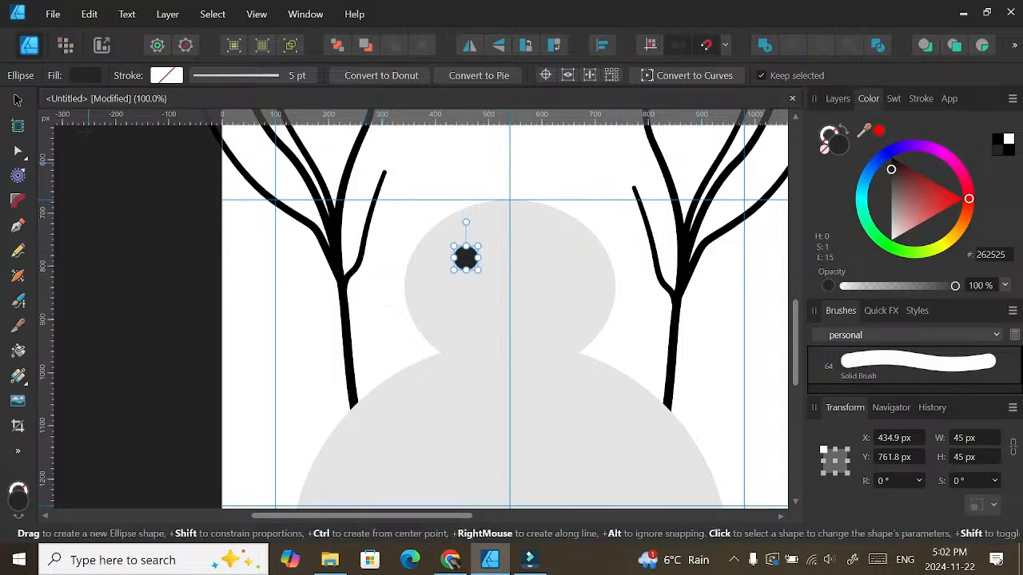
Step: Duplicate the dark eye circle horizontally to the right side of the head, leaving a 126 px gap between the eyes
click(17, 99)
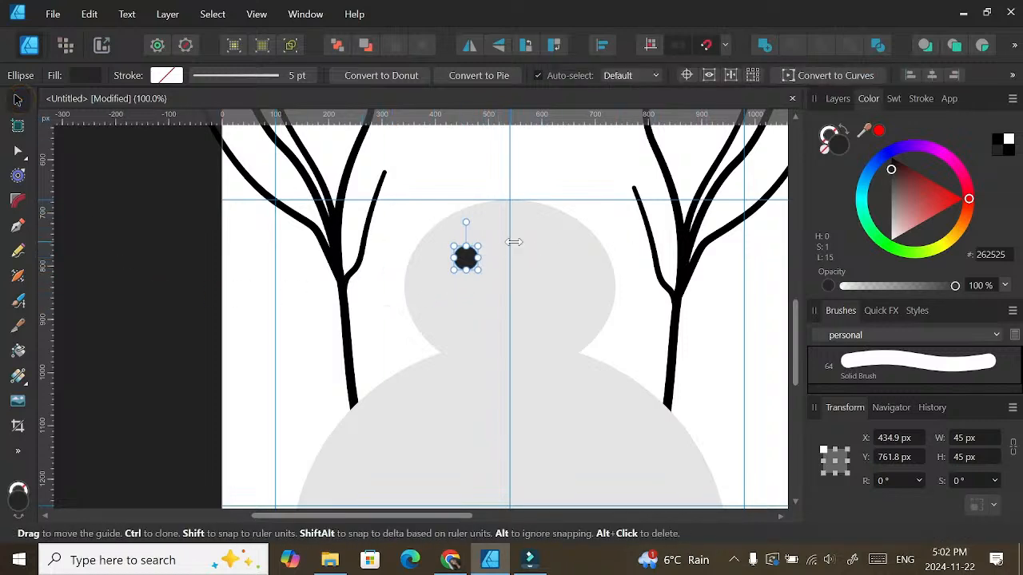
mouse_move(471, 266)
mouse_down()
mouse_move(562, 264)
mouse_move(556, 257)
mouse_up()
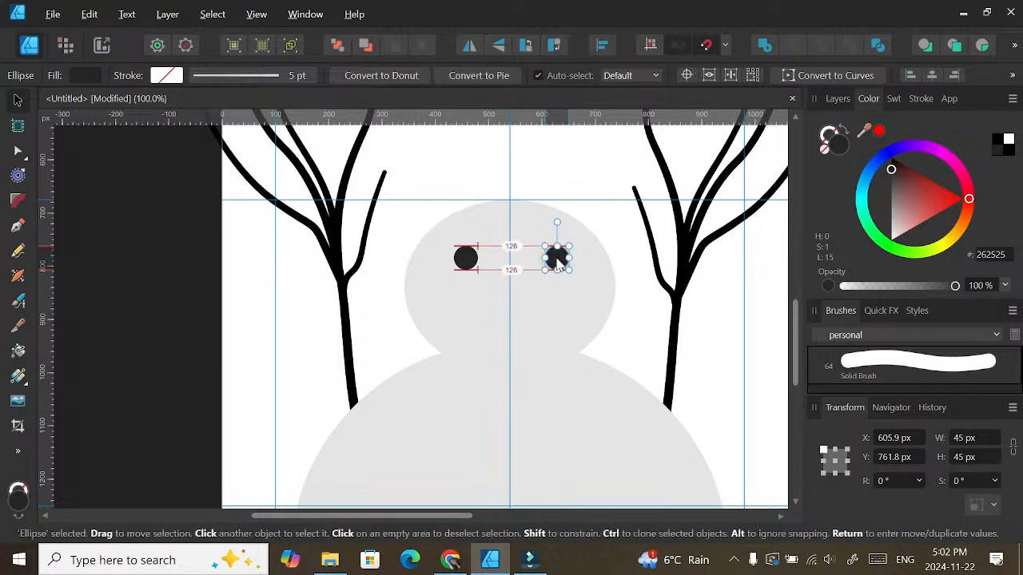
click(645, 282)
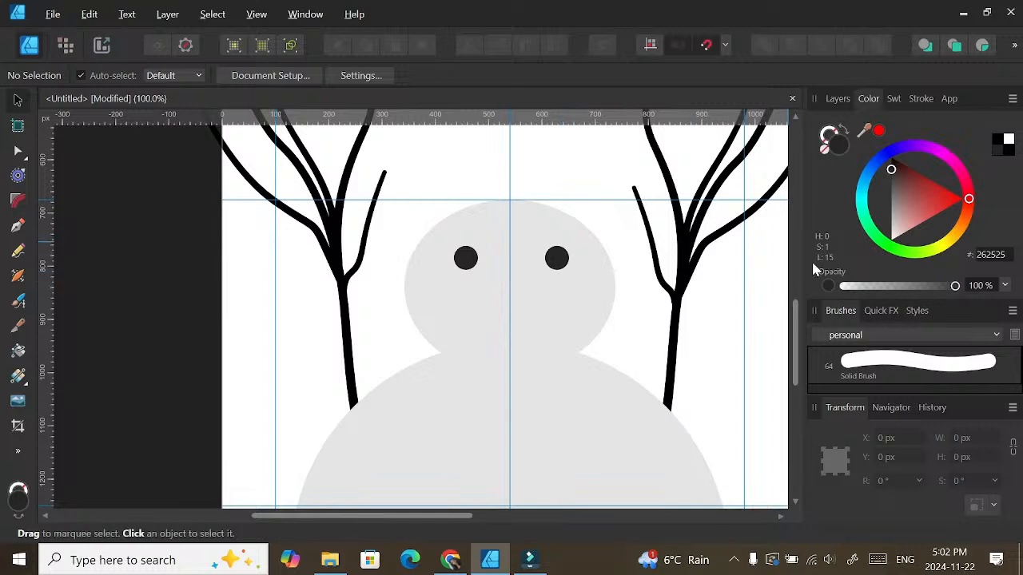
Step: Draw a narrow upright triangle about 69 px wide and 191 px high between the two eyes
click(21, 452)
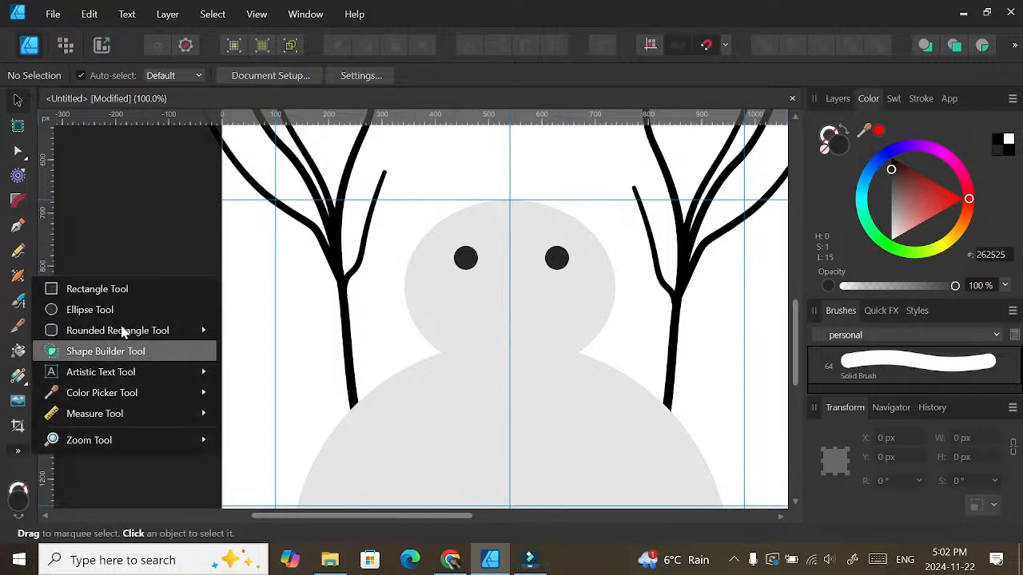
mouse_move(179, 339)
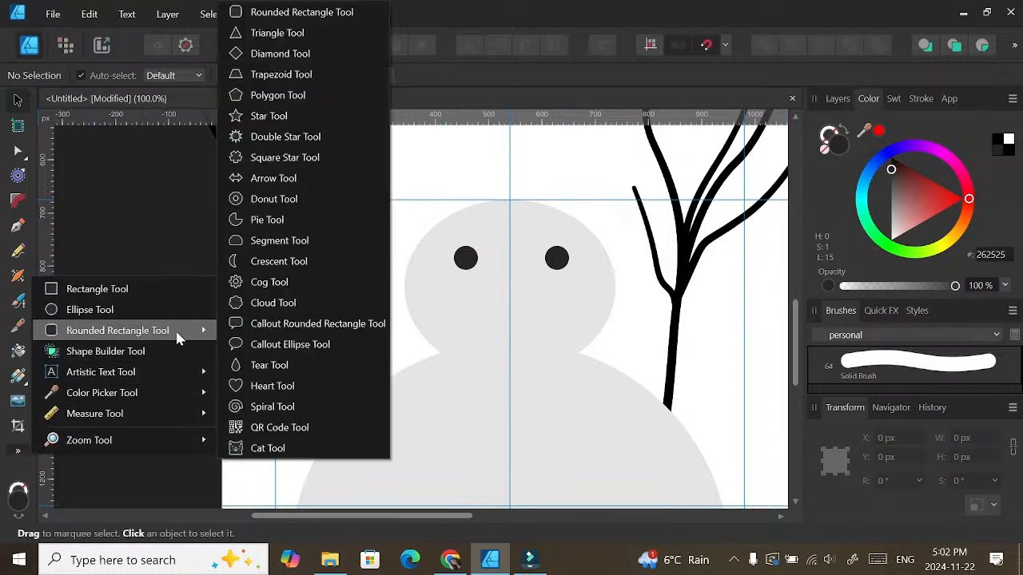
click(296, 38)
drag(500, 261, 538, 361)
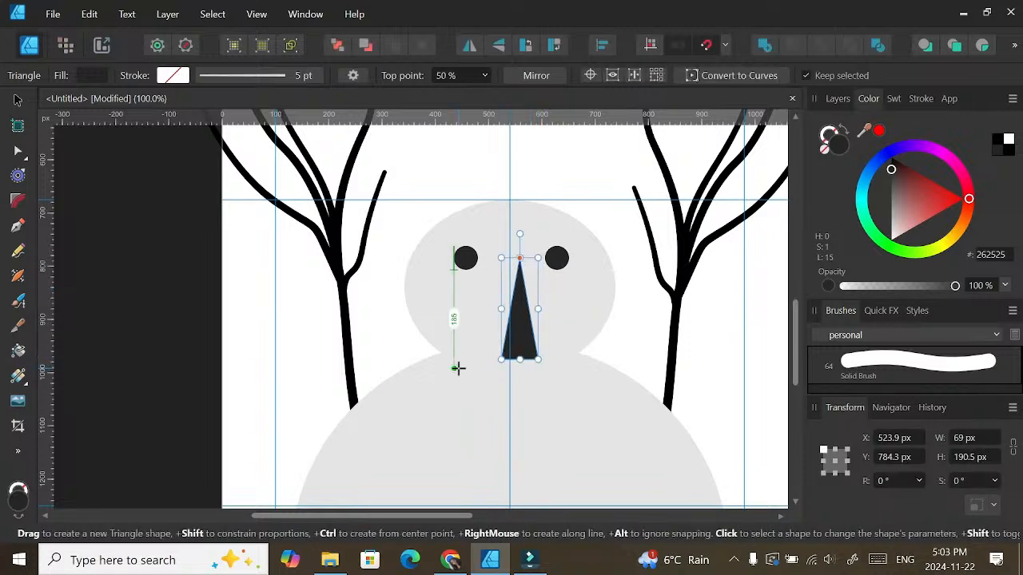
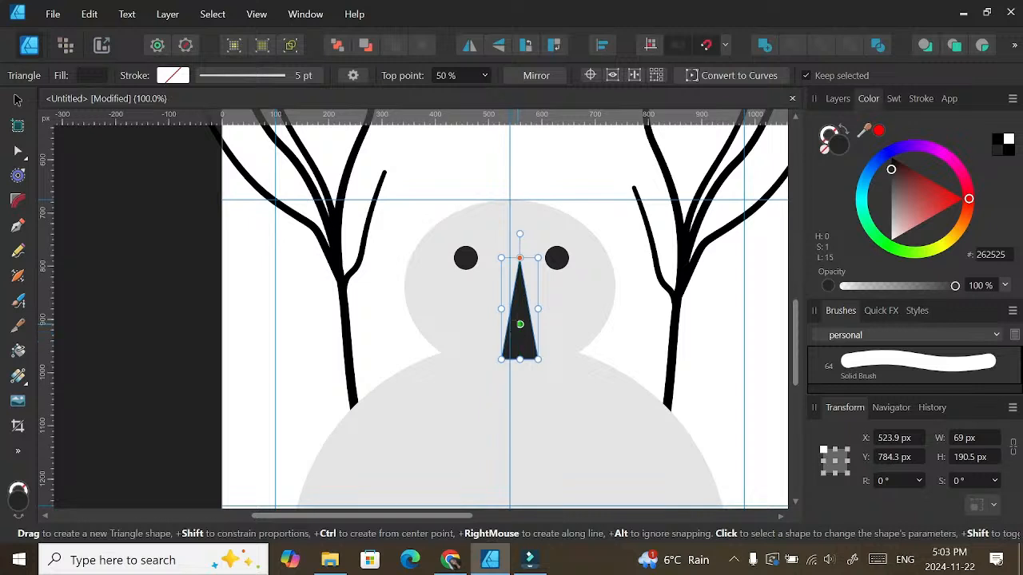
Step: Centre the triangle on the vertical middle guide and shorten it to about 95 px, with its tip level with the eyes' tops
key(v)
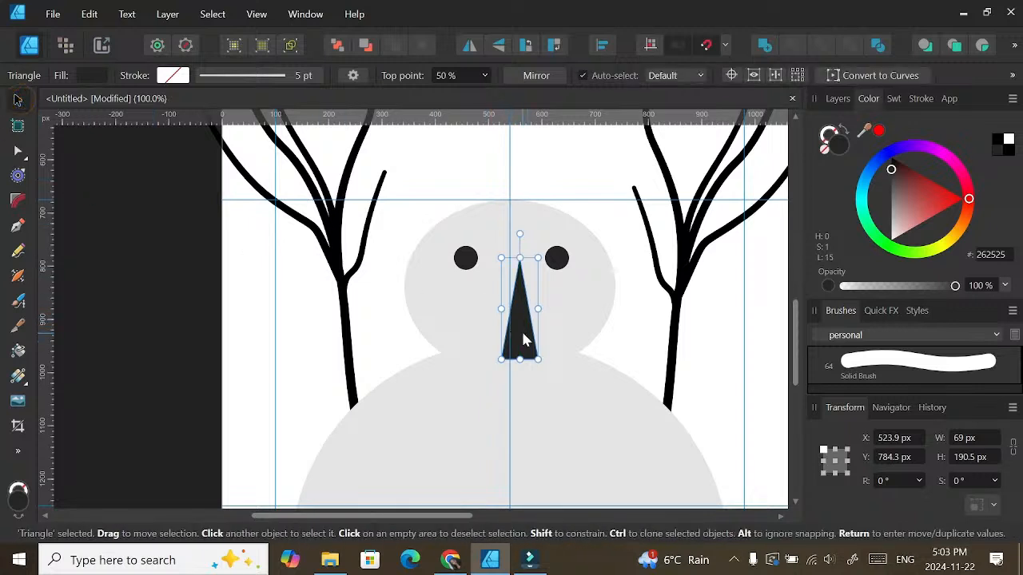
drag(523, 343, 515, 280)
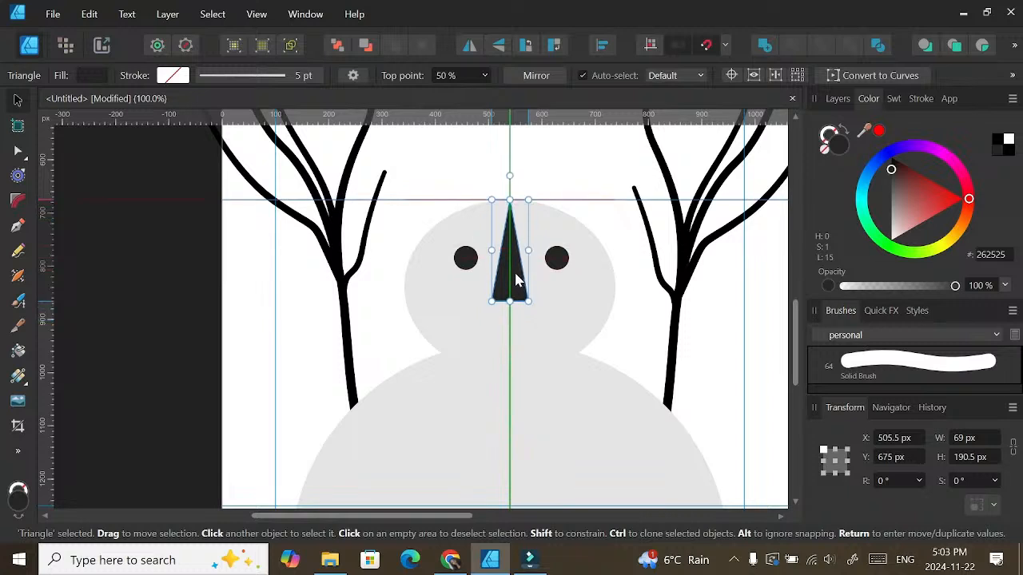
drag(510, 197, 510, 245)
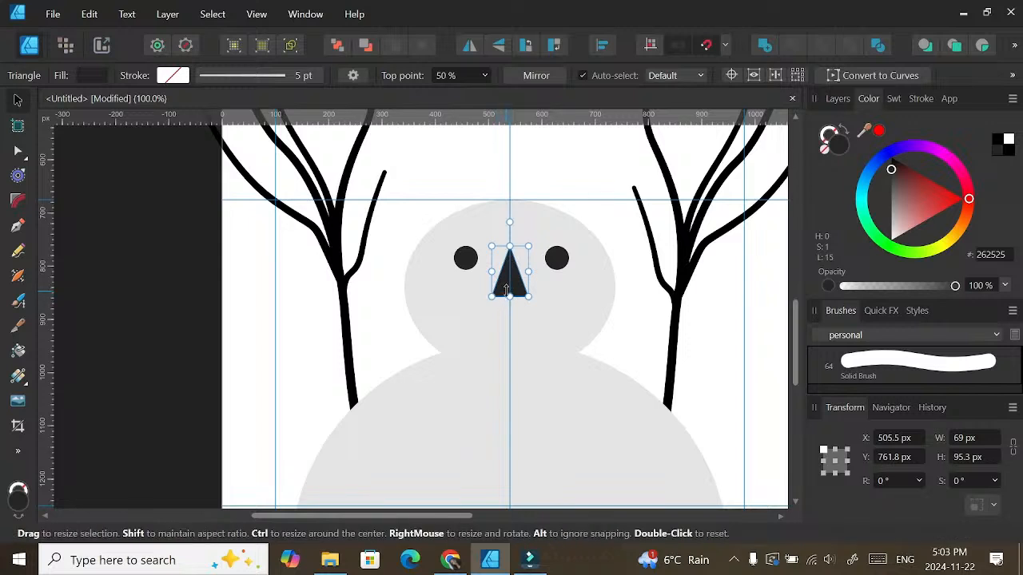
Step: Duplicate the right eye circle as a mouth directly beneath the triangular nose, centred on the vertical guide
click(559, 264)
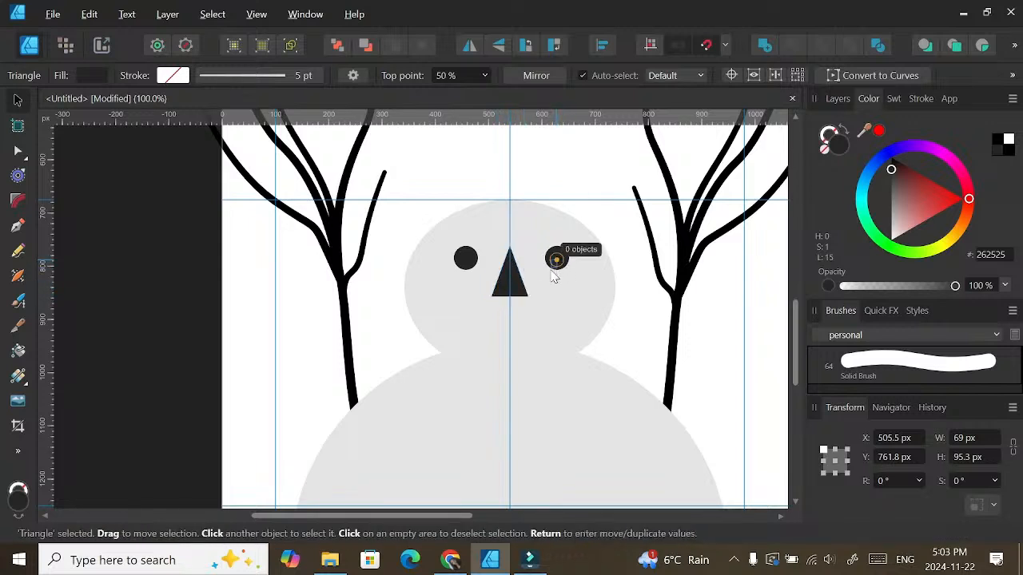
drag(560, 265, 510, 316)
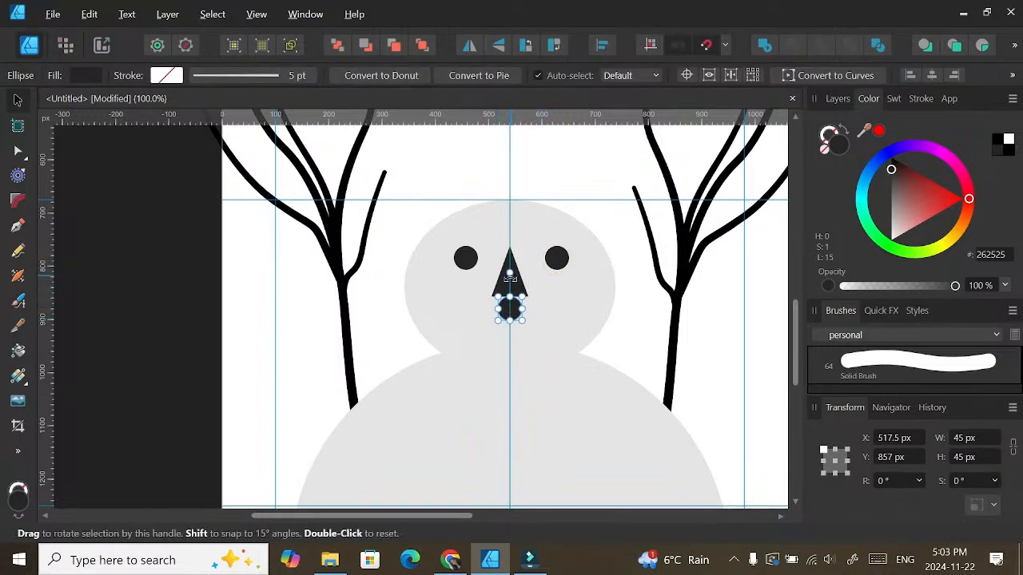
click(630, 293)
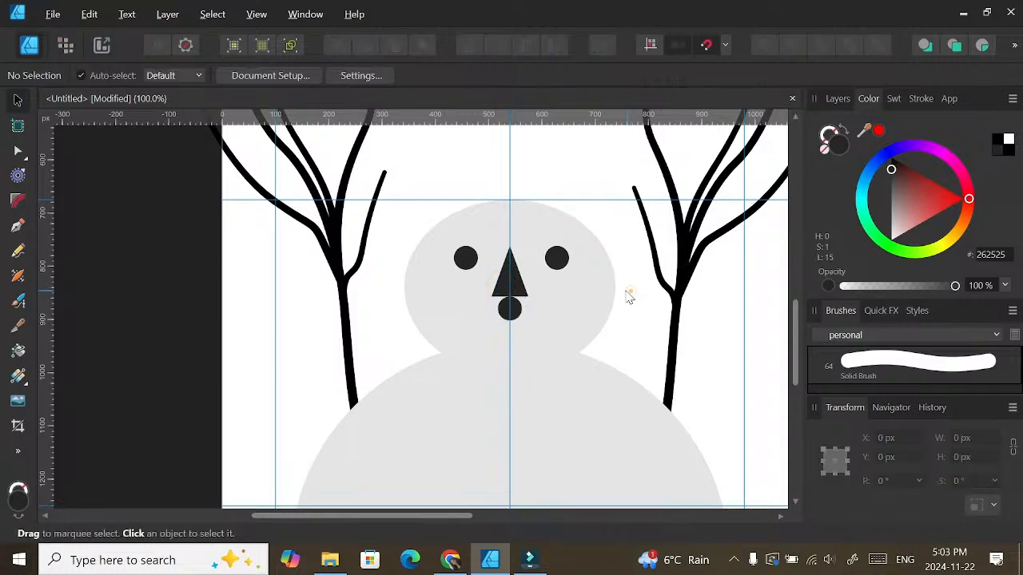
Step: Narrow the triangular nose to about 57 px wide around its centre and deselect it
click(504, 286)
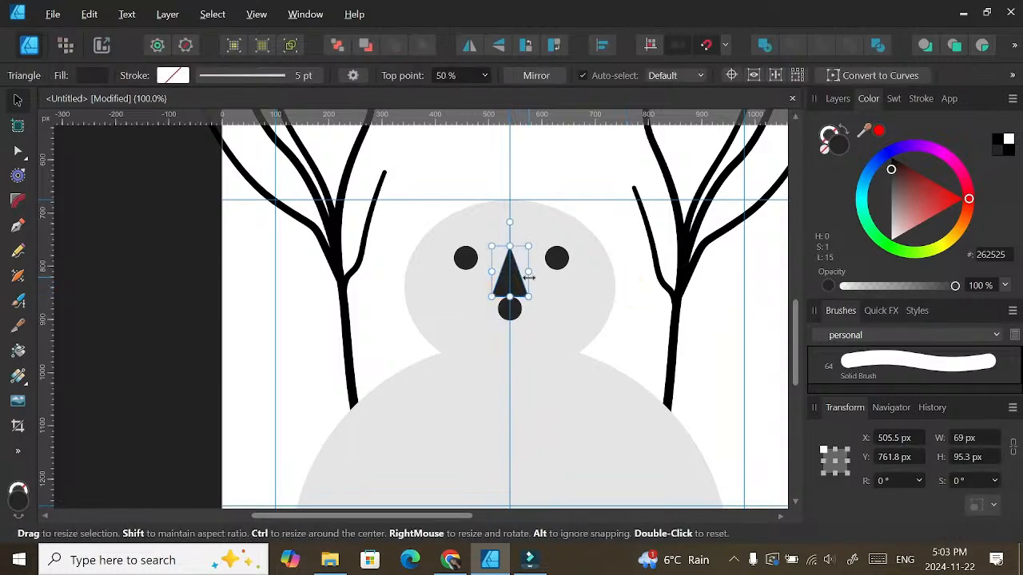
drag(528, 273, 509, 292)
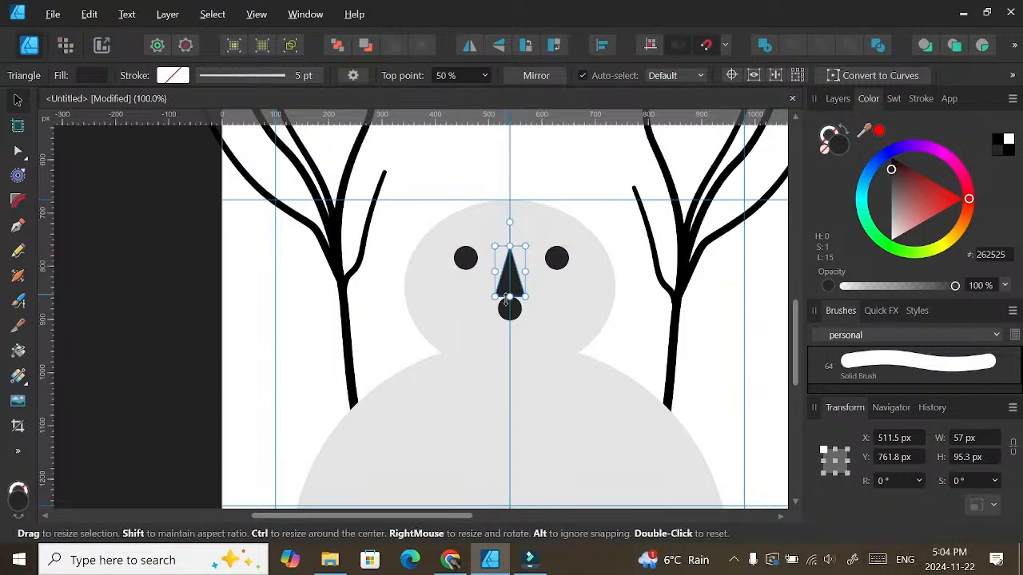
click(540, 323)
click(645, 315)
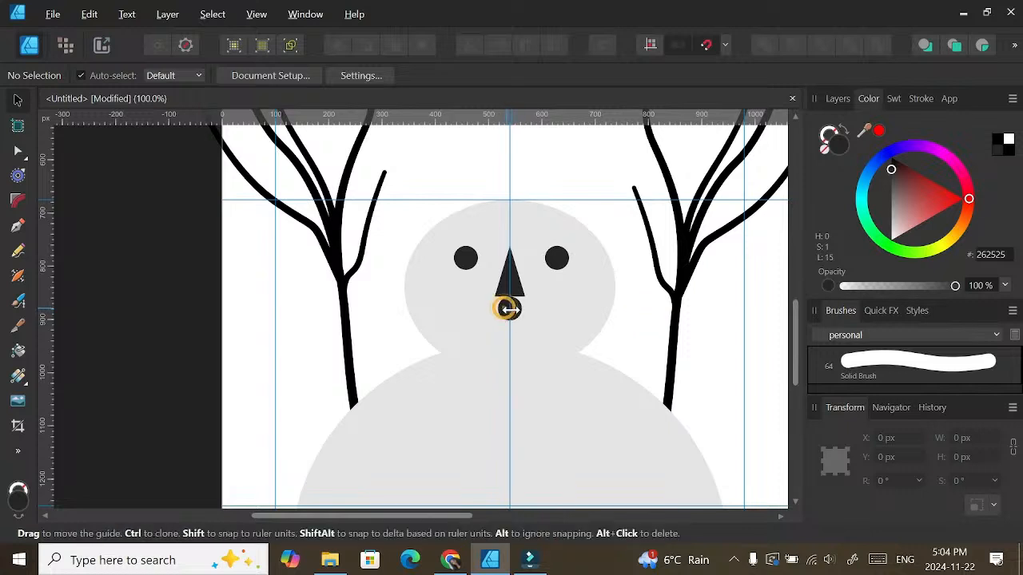
click(837, 100)
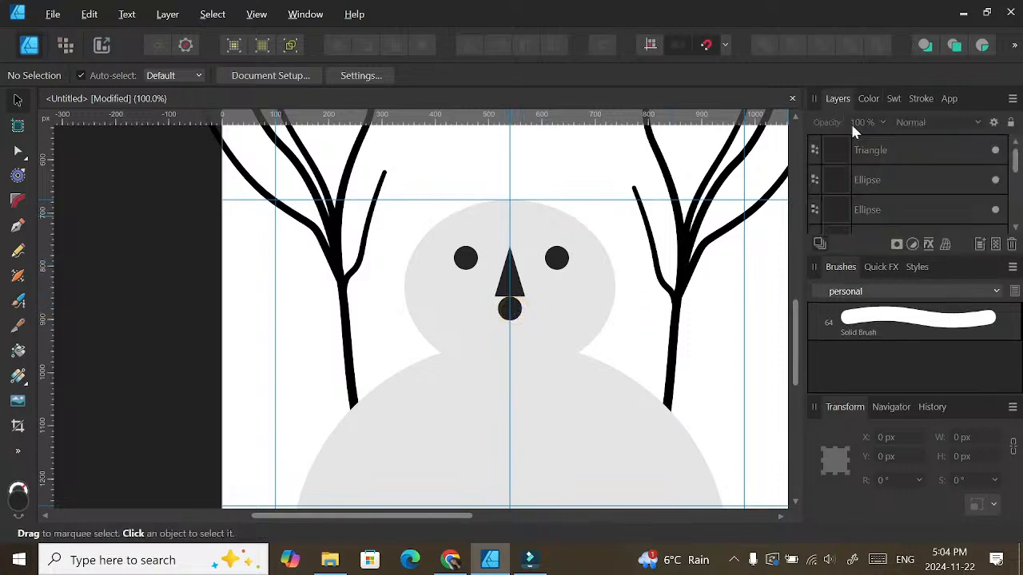
Step: Widen the dark circle beneath the nose to 57 px around its centre and raise it to overlap the triangle's base
click(444, 170)
click(506, 311)
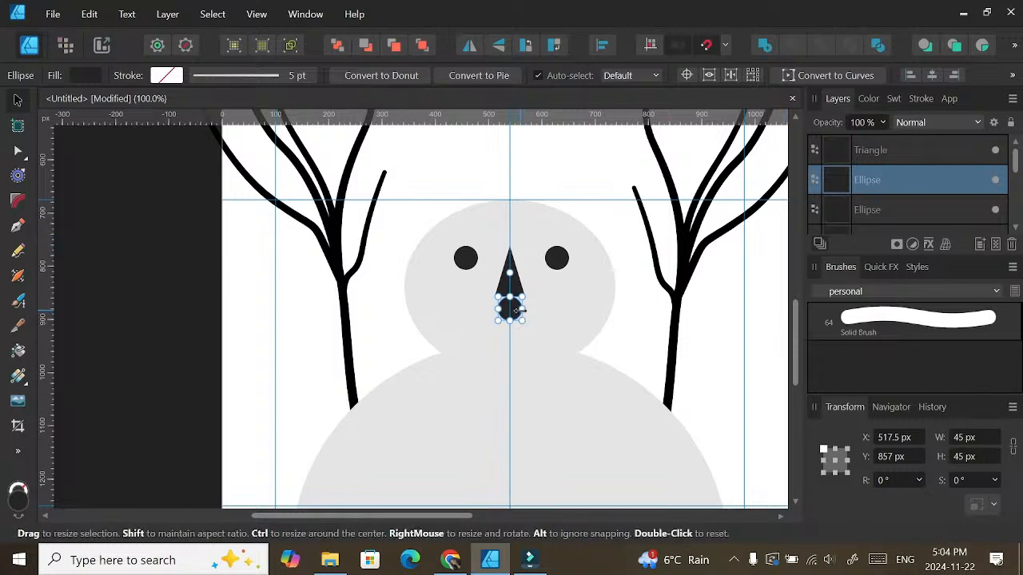
drag(522, 310, 494, 310)
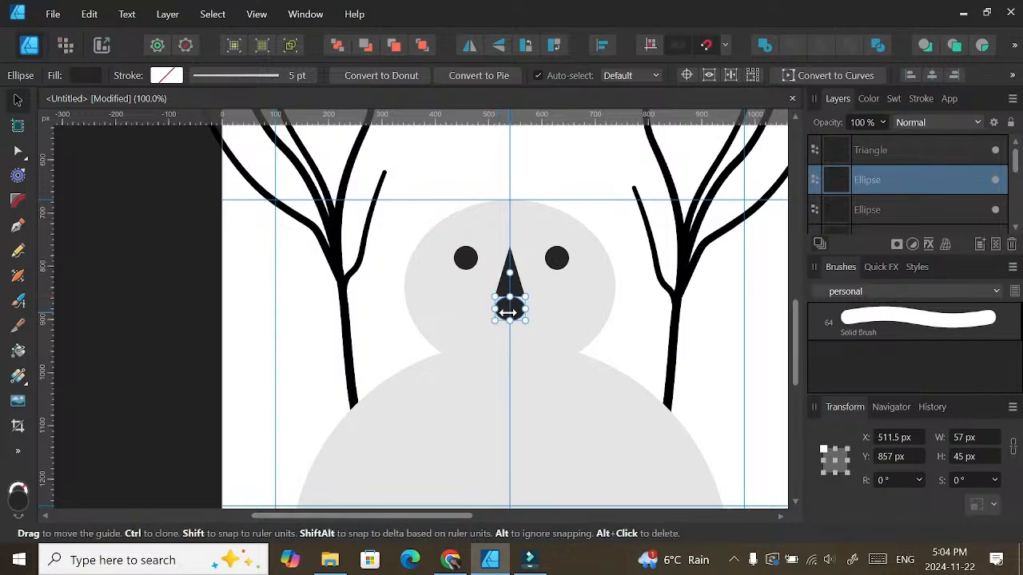
click(568, 317)
click(570, 315)
click(502, 315)
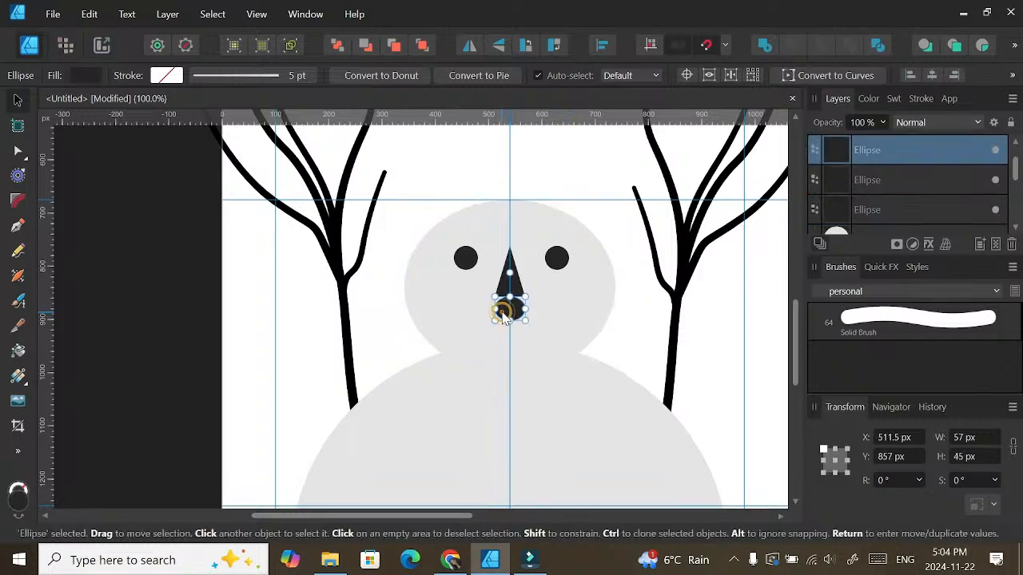
drag(501, 314, 505, 297)
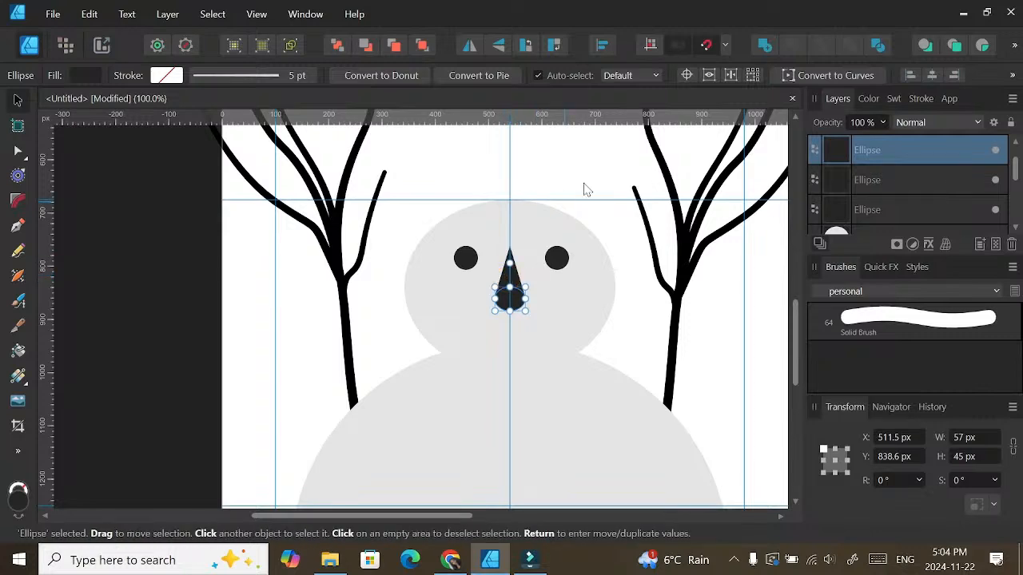
Step: Merge the triangle and the ellipse at its base into a single rounded nose shape with Add, and deselect it
click(593, 158)
click(502, 284)
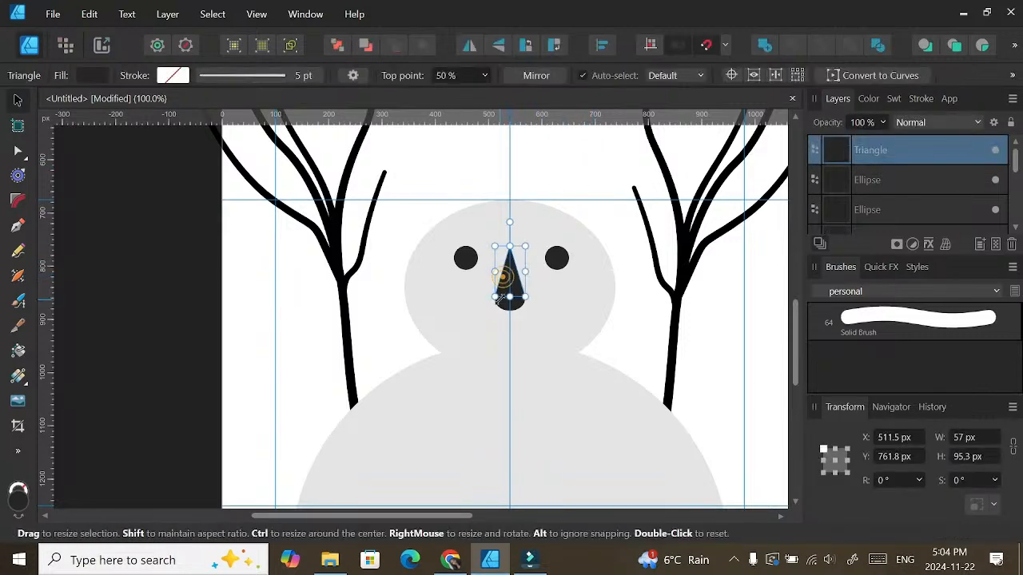
shift+click(857, 179)
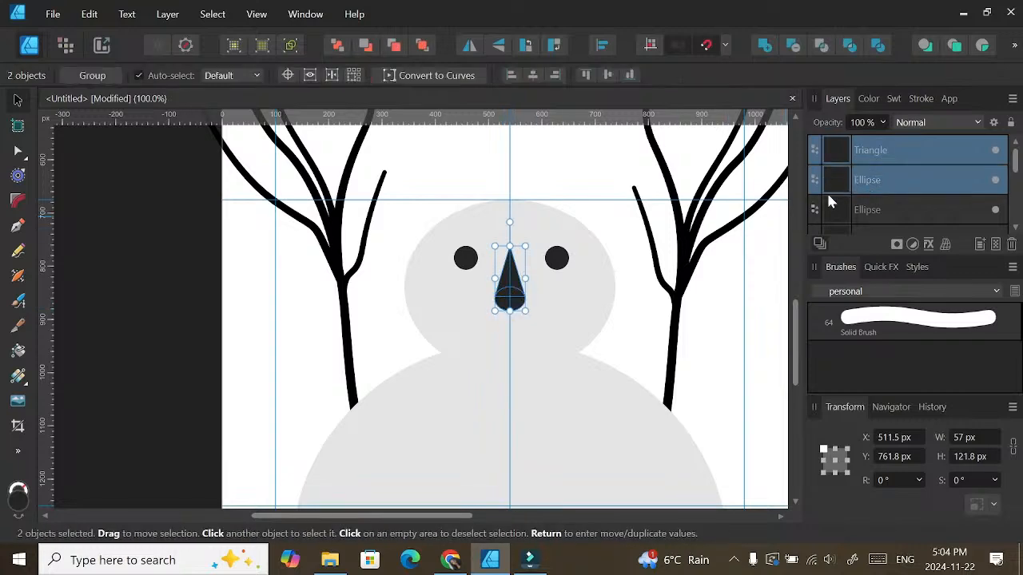
click(764, 48)
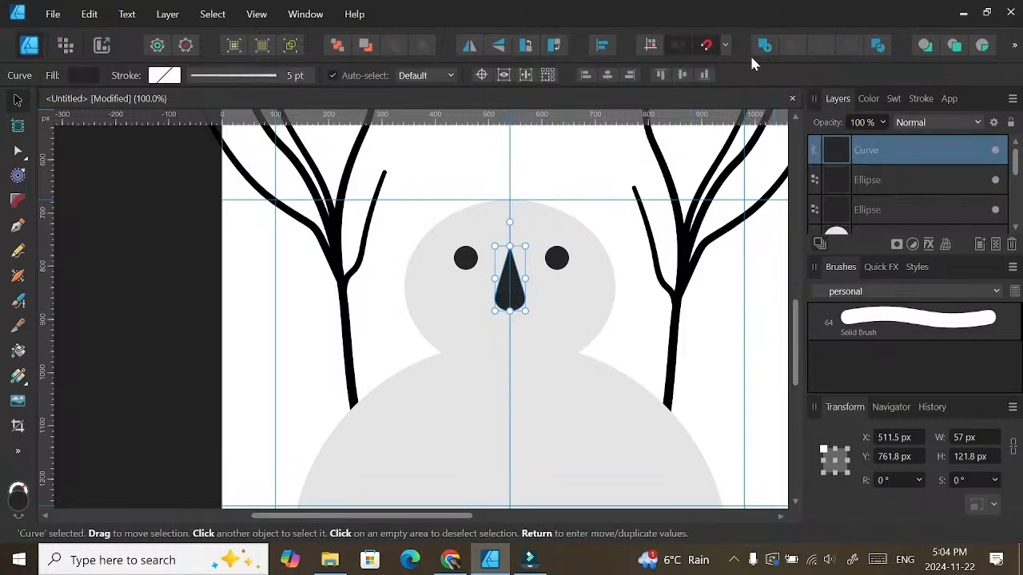
click(608, 153)
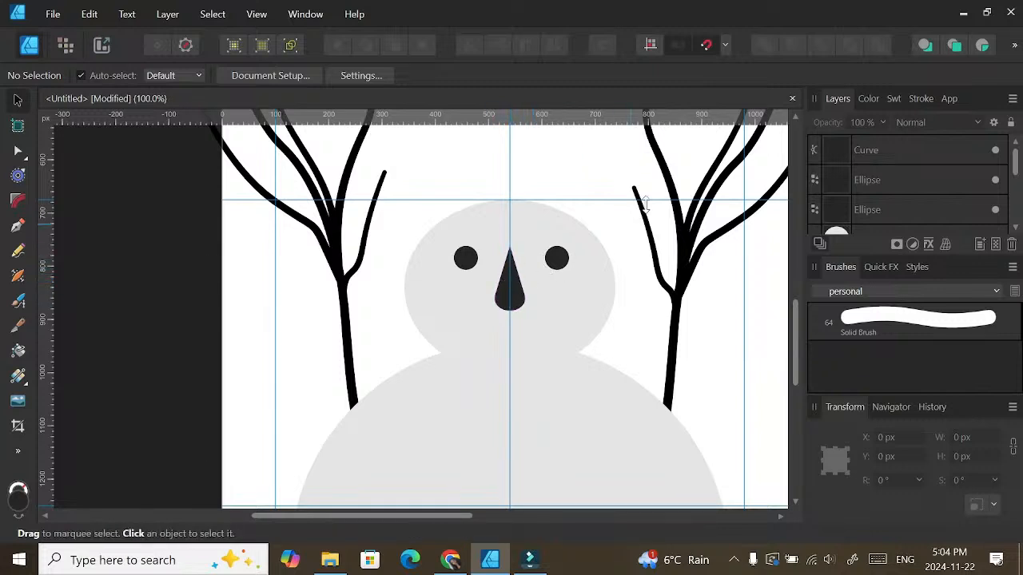
Step: Set the fill colour to hex ED2110 with no object selected
click(868, 99)
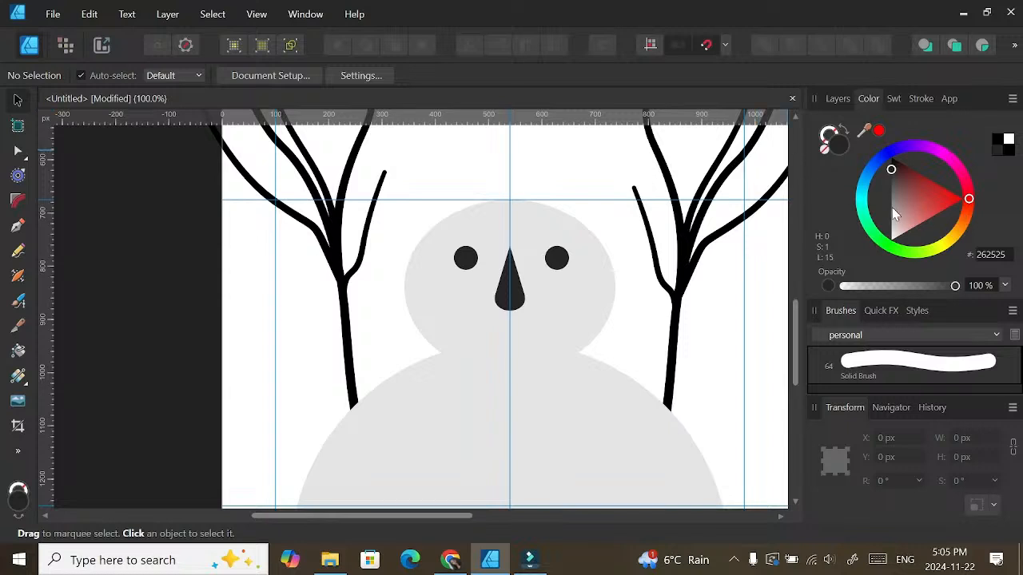
click(991, 256)
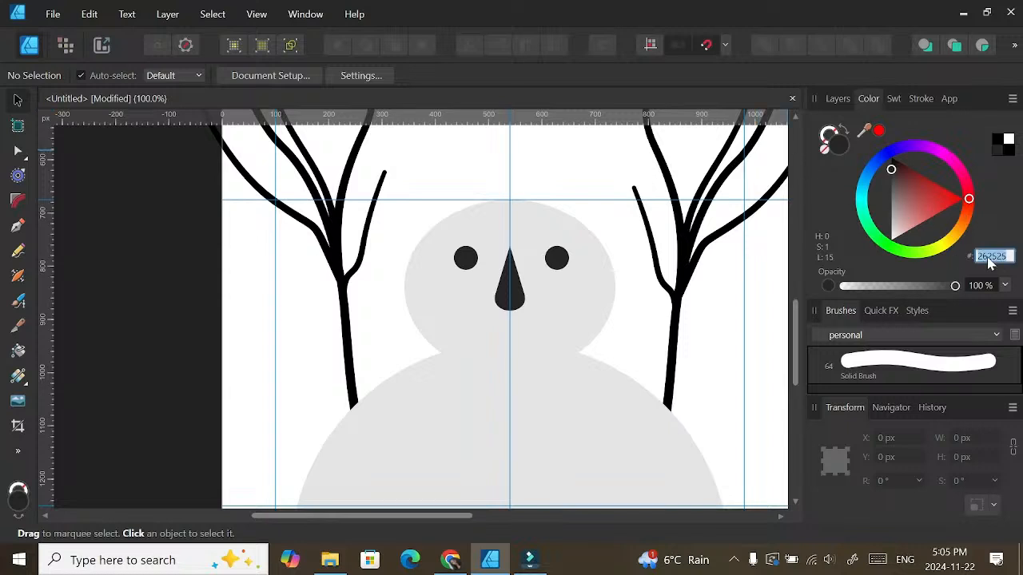
text(ed2110)
key(Return)
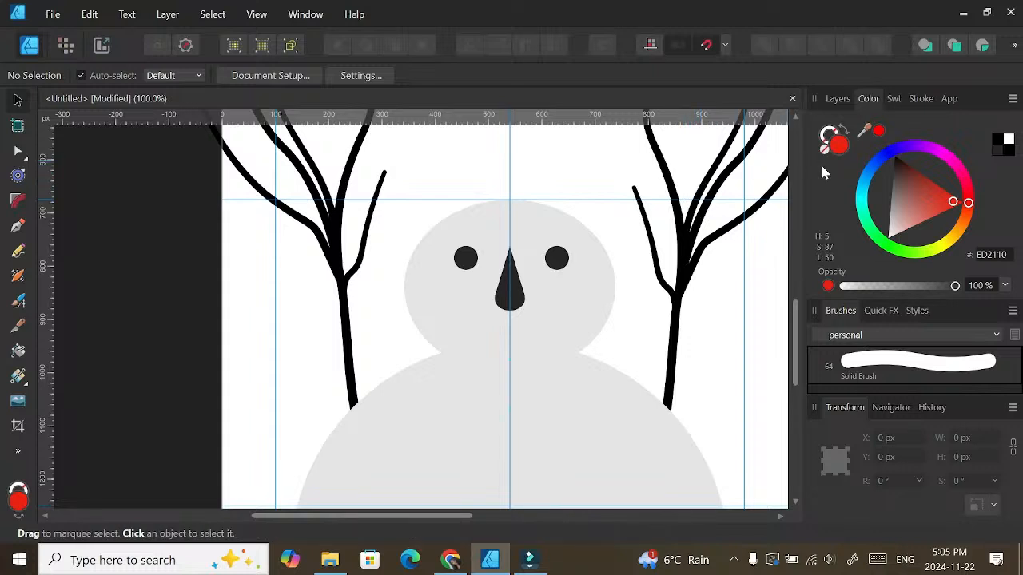
Step: Fill the merged nose shape with red ED2110 and deselect it
click(508, 304)
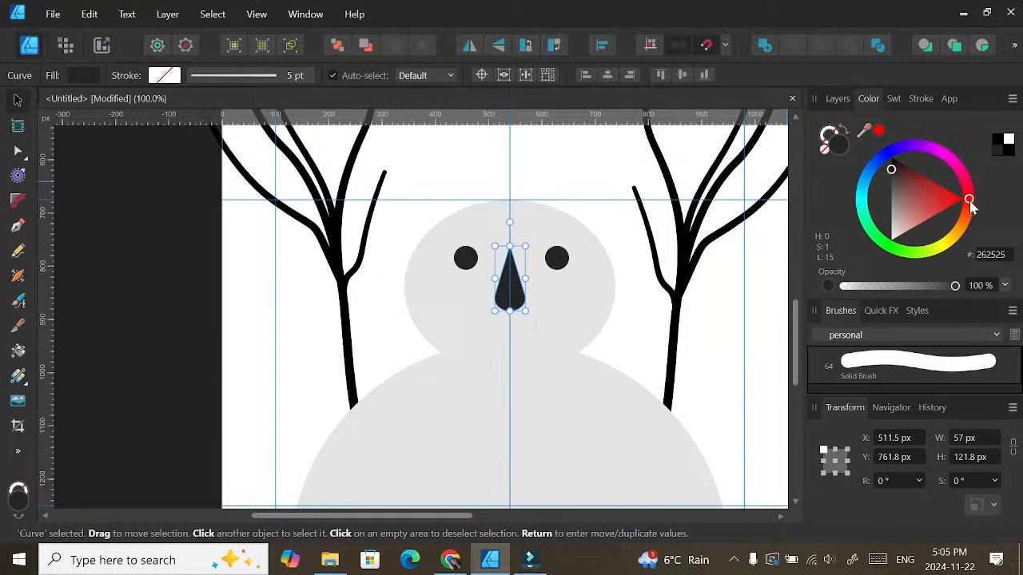
drag(969, 203, 969, 200)
double_click(990, 257)
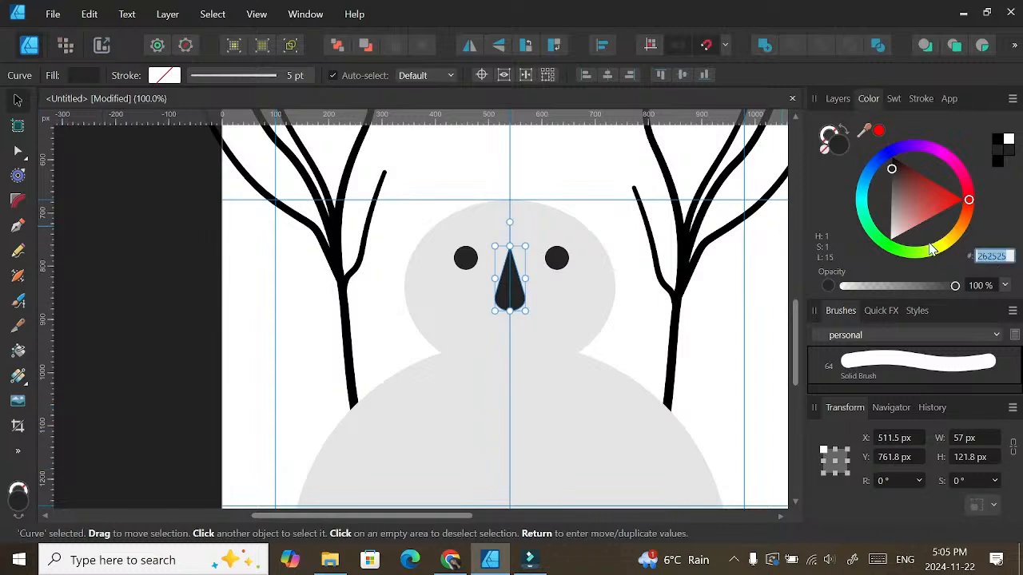
text(ed2110)
key(Return)
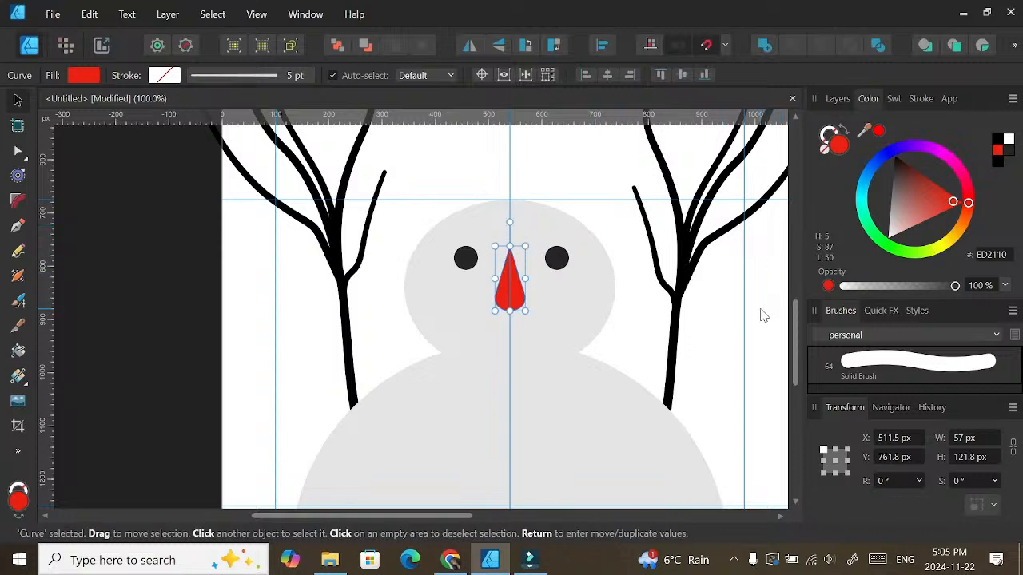
click(729, 317)
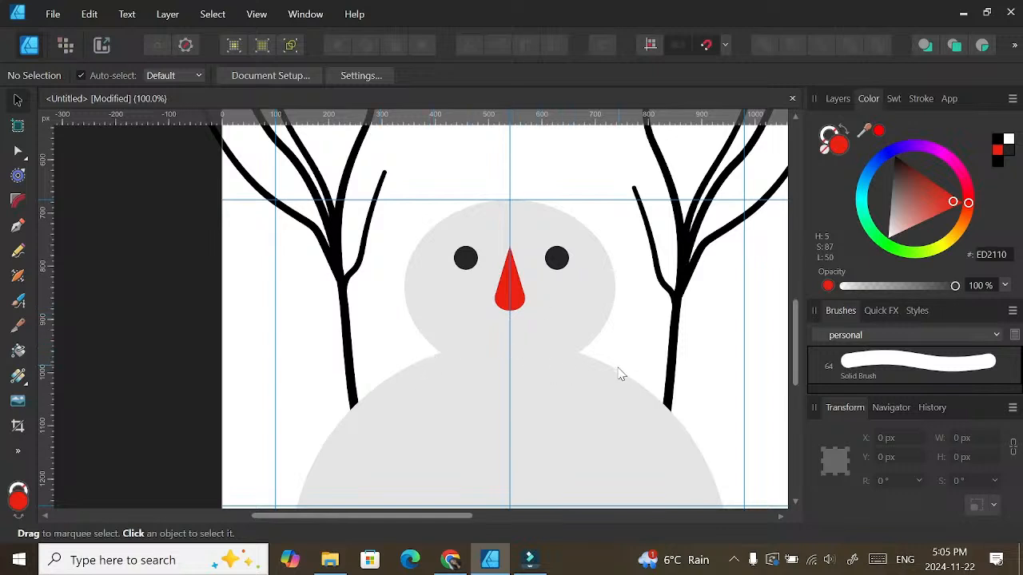
Step: Draw a red rectangle about 304 px wide and 38 px high across the snowman's neck, centred on the vertical middle guide
click(18, 451)
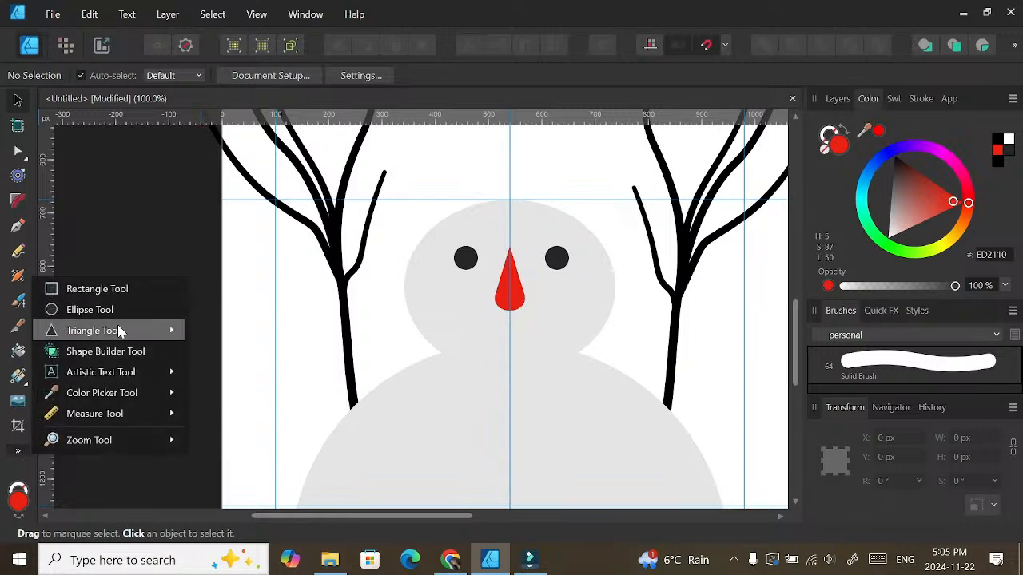
click(120, 289)
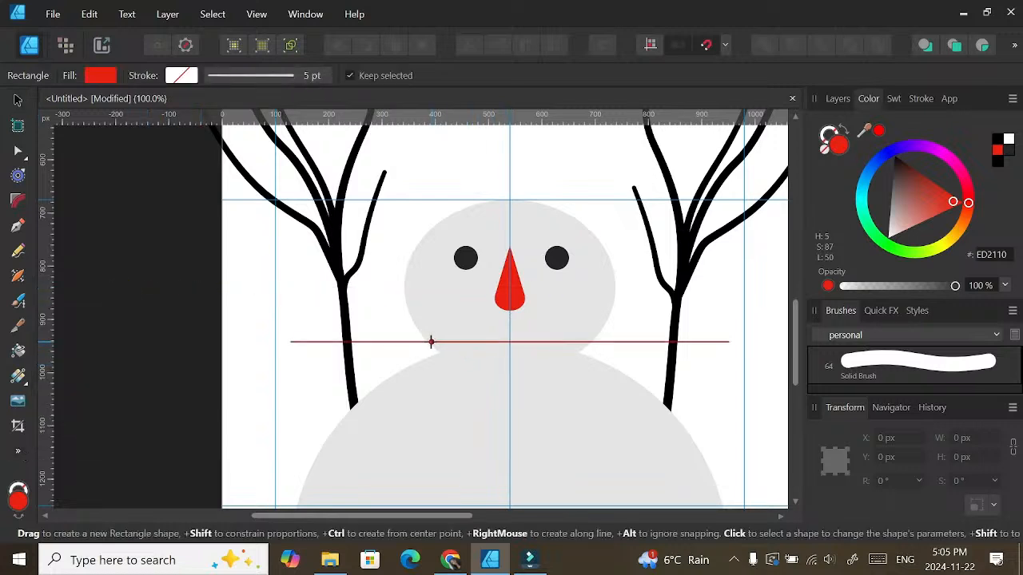
drag(431, 342, 592, 362)
drag(431, 352, 428, 352)
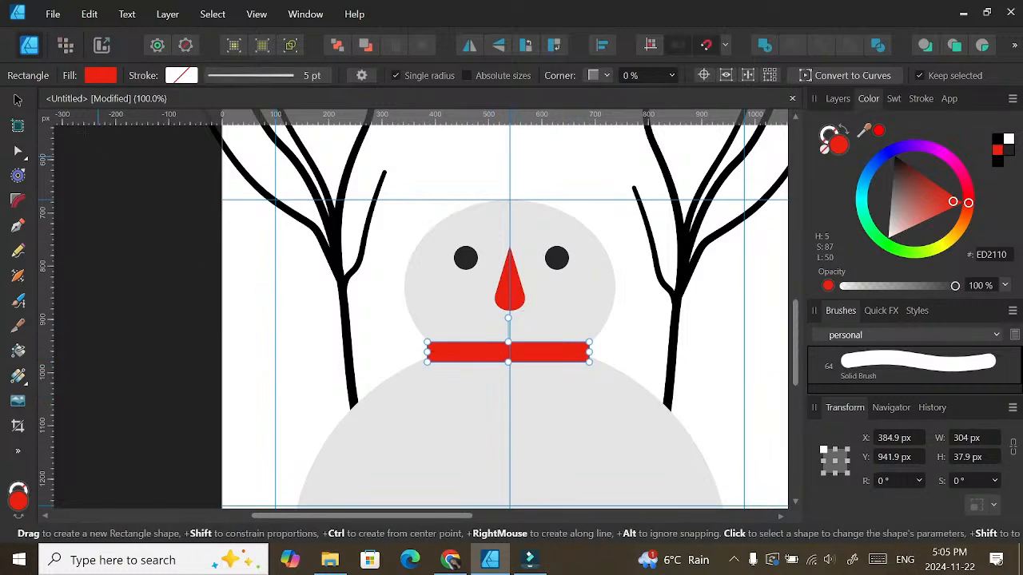
click(18, 100)
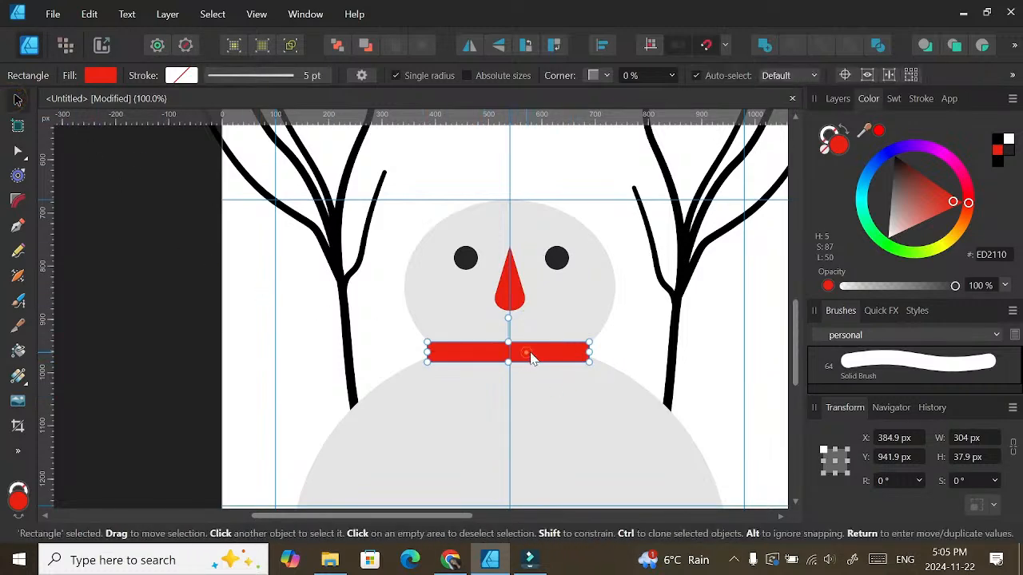
drag(532, 358, 535, 359)
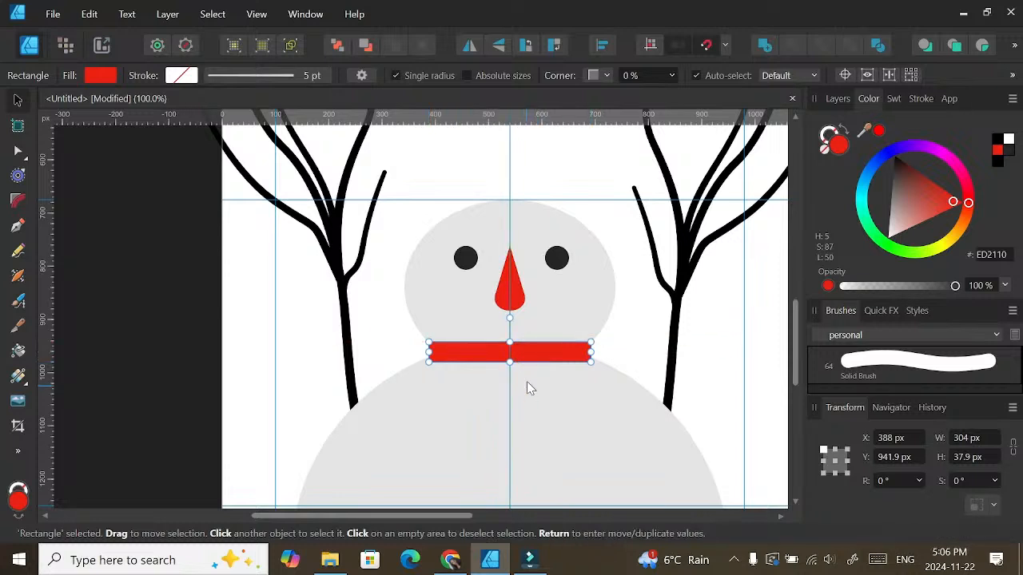
click(631, 349)
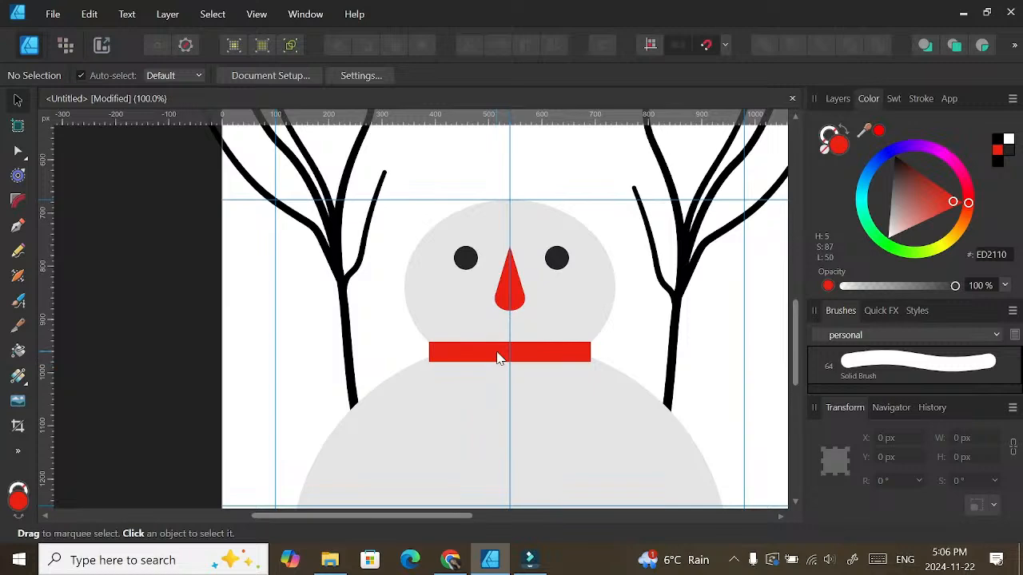
Step: Select the hidden full-page background rectangle at the bottom of the layer stack and set its fill to blue 448EE4
key(ctrl+minus)
key(ctrl+minus)
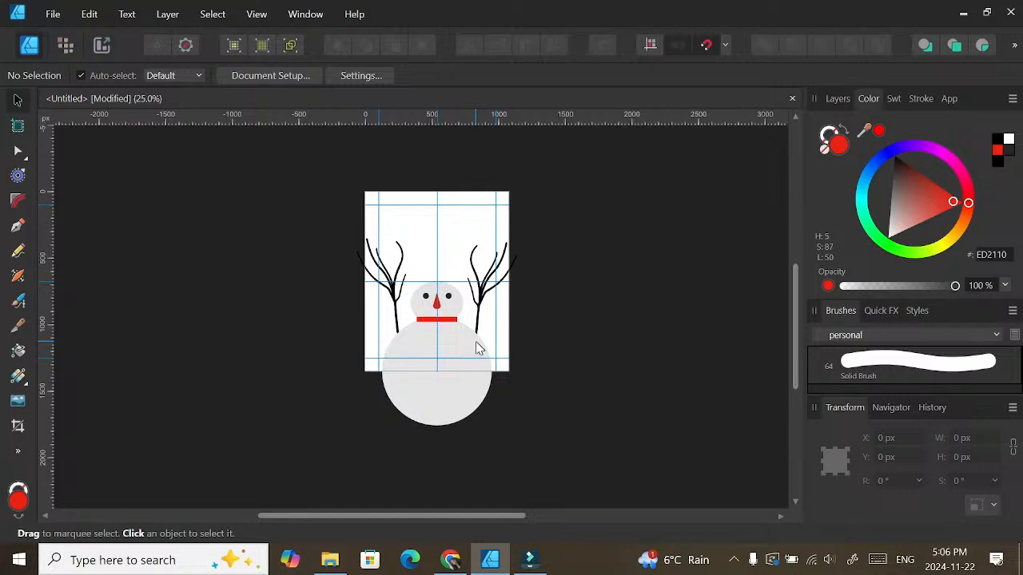
drag(799, 340, 799, 310)
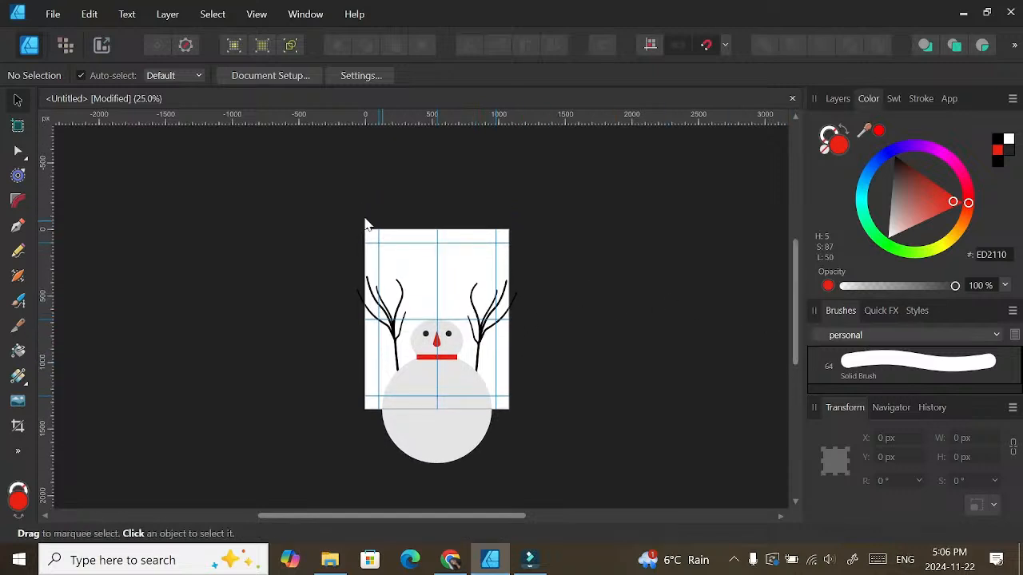
click(841, 102)
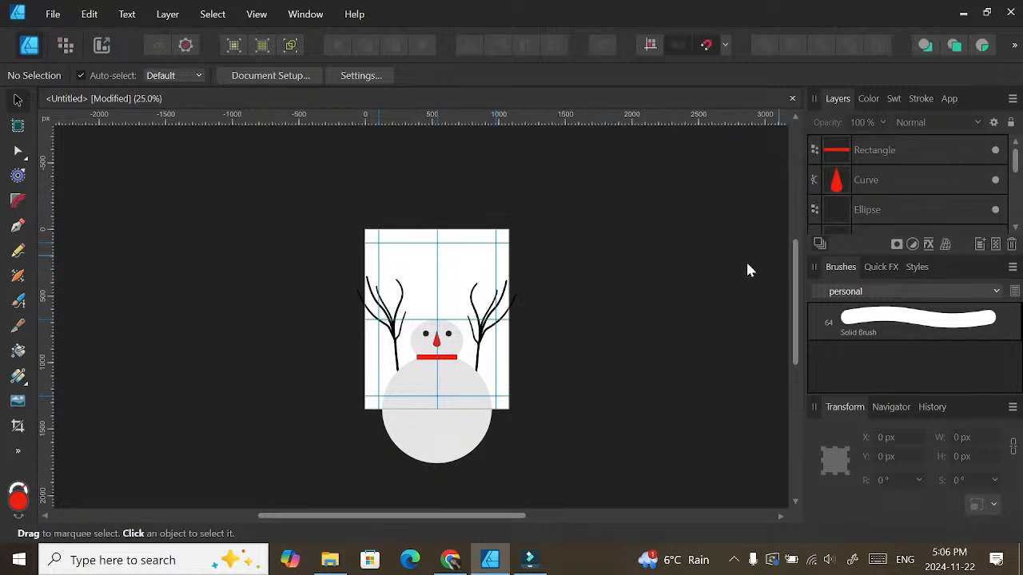
scroll(998, 180, down, 5)
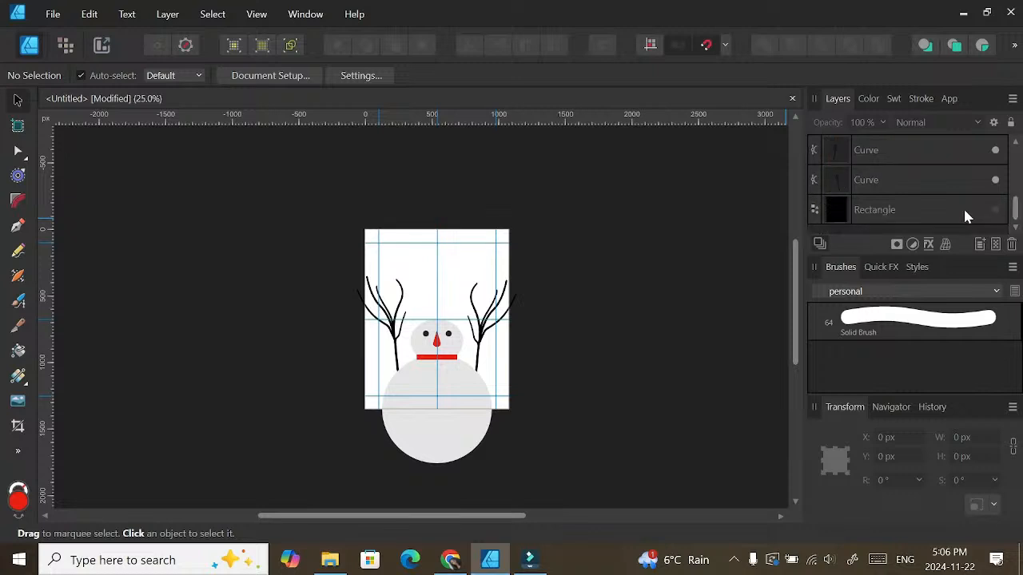
click(857, 213)
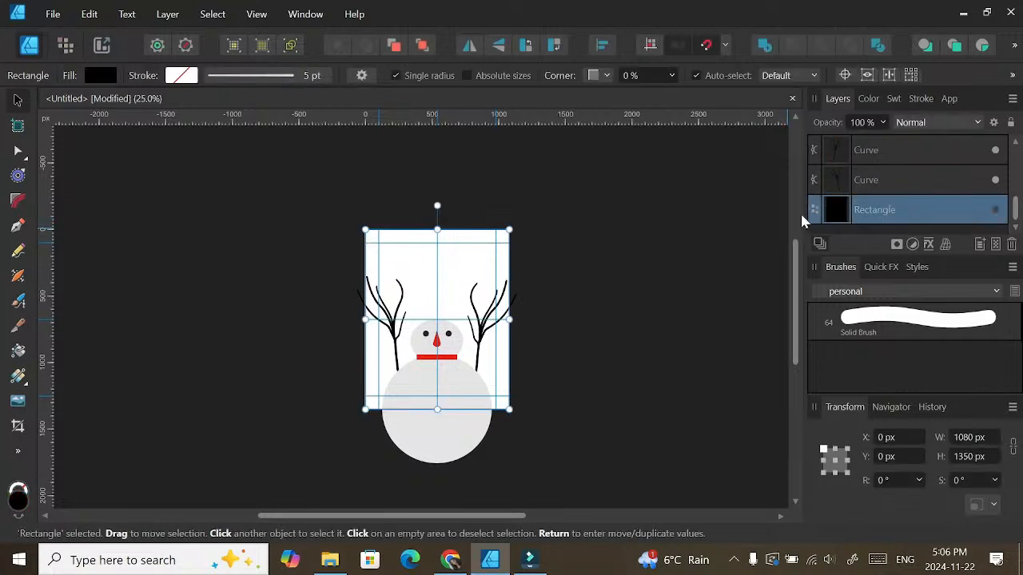
double_click(17, 504)
click(843, 279)
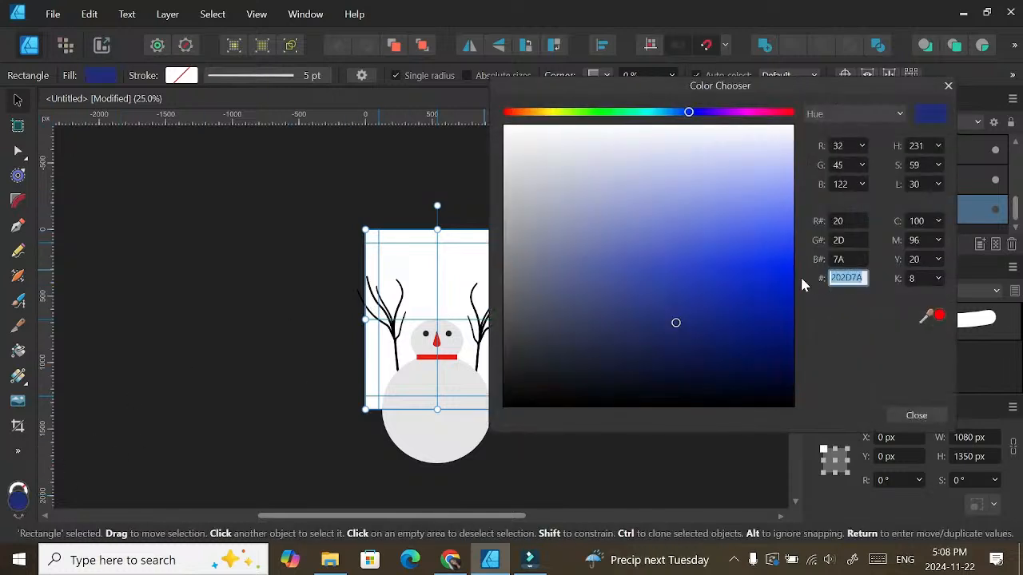
text(448ee4)
key(Return)
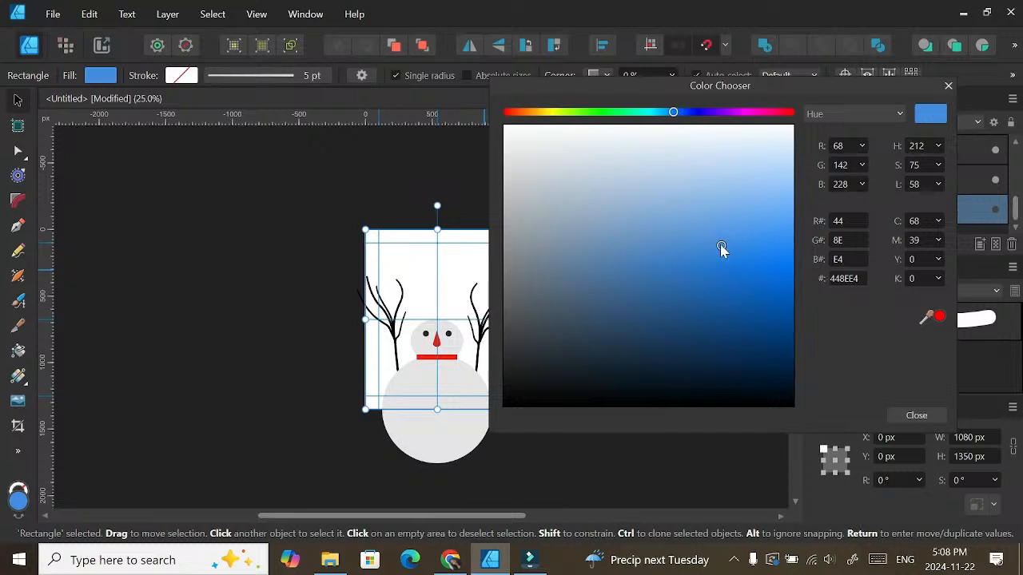
Step: Darken the background rectangle's fill to navy 07213F and make the rectangle visible
drag(721, 250, 734, 370)
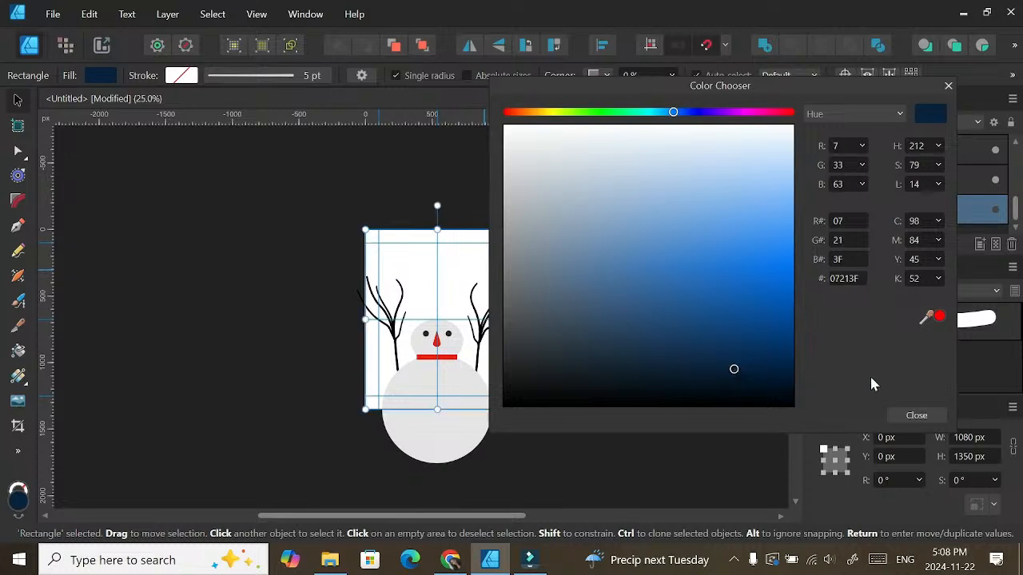
click(918, 416)
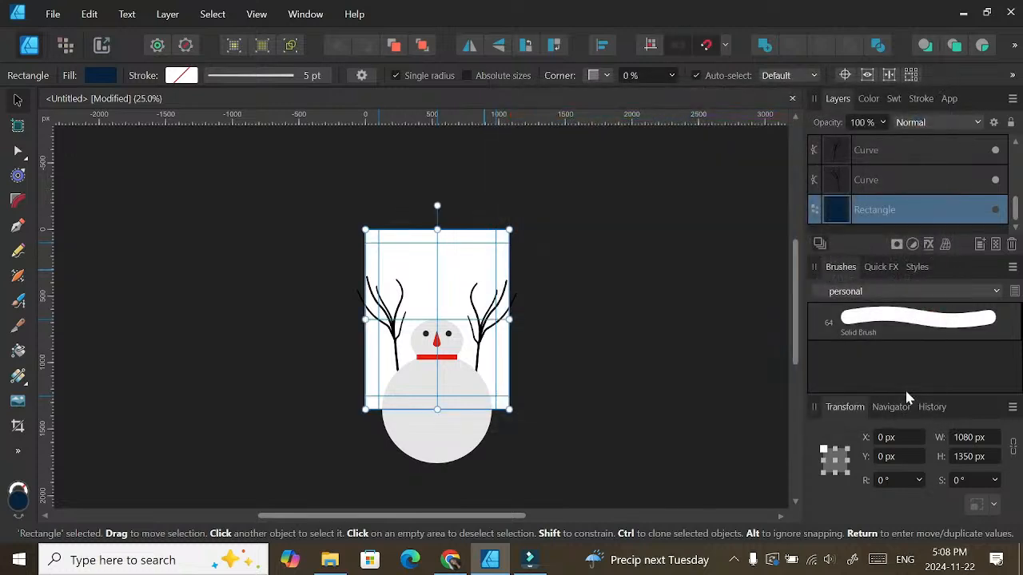
click(995, 212)
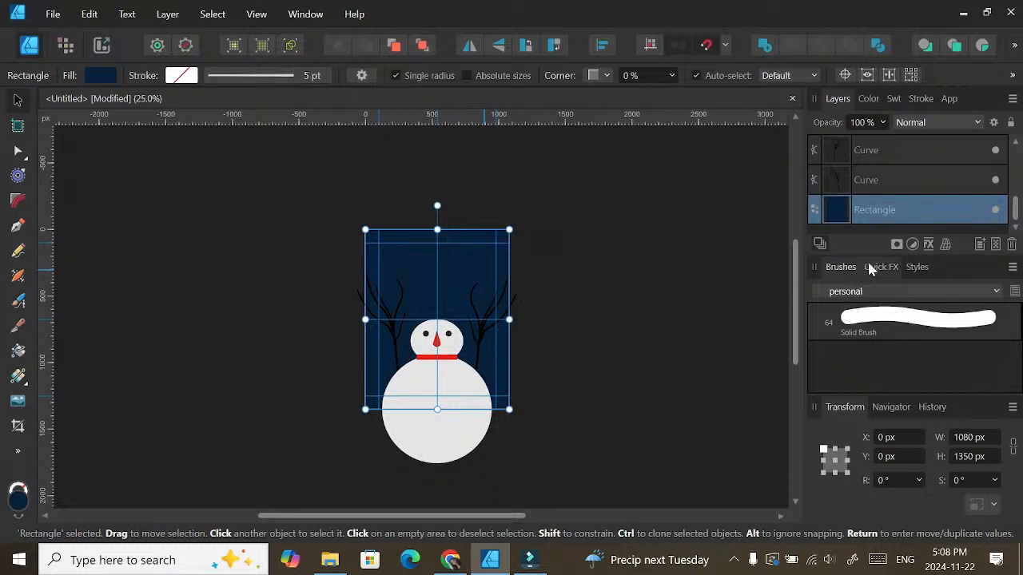
Step: Lighten the background rectangle's fill to a bright, saturated sky blue
click(20, 503)
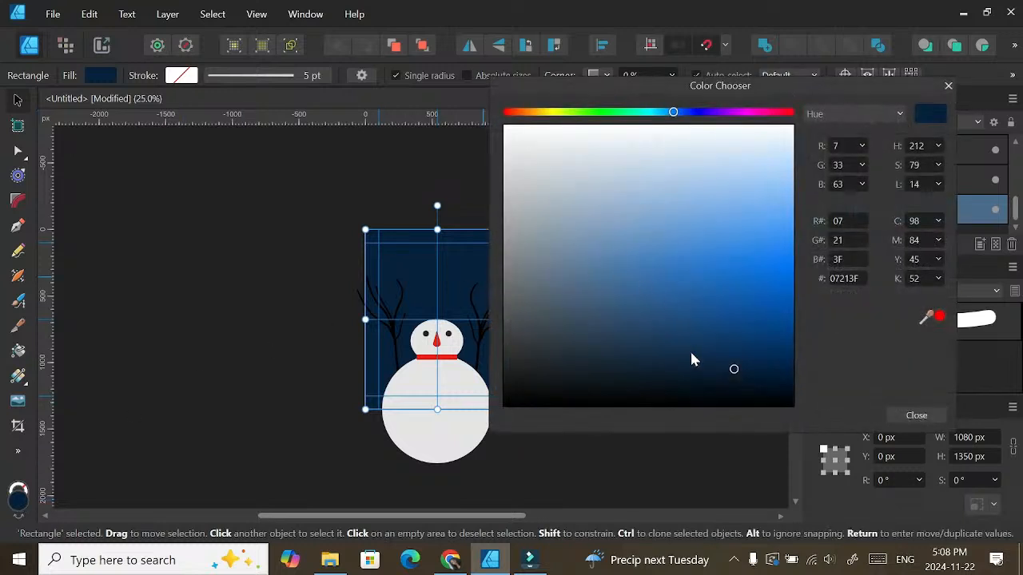
drag(734, 375, 742, 193)
drag(729, 202, 778, 200)
click(947, 86)
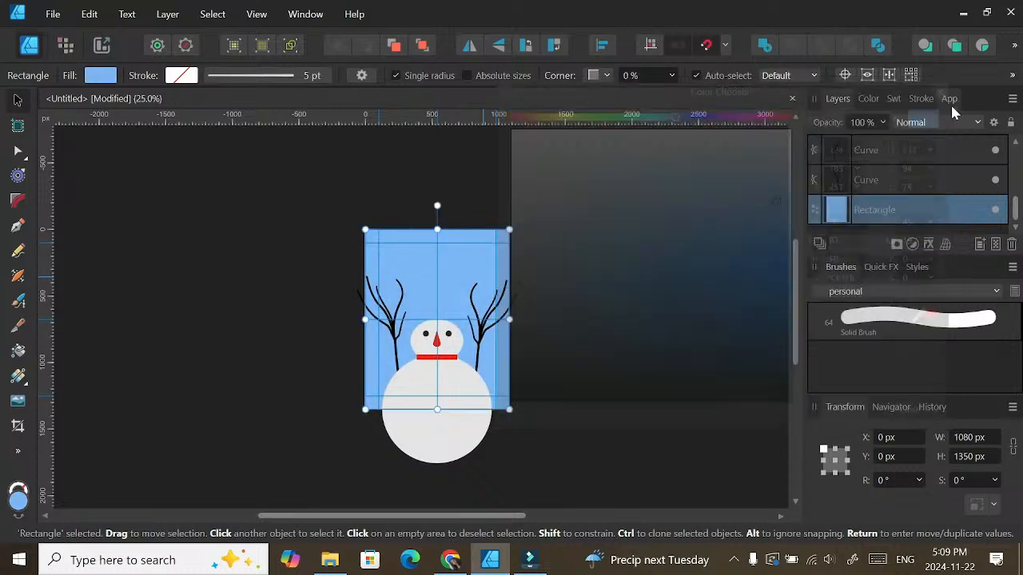
drag(1015, 209, 1019, 160)
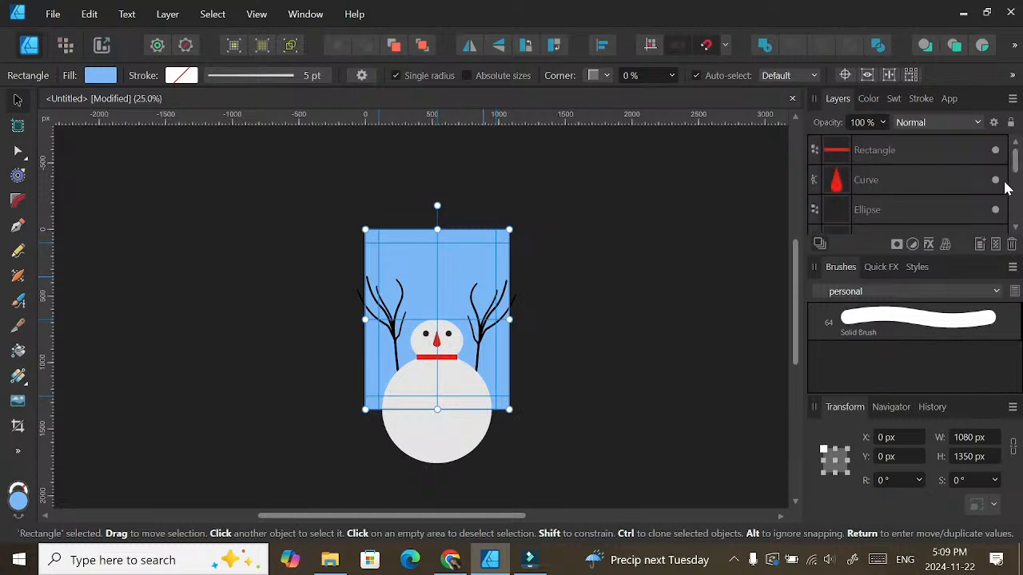
key(ctrl+plus)
key(ctrl+plus)
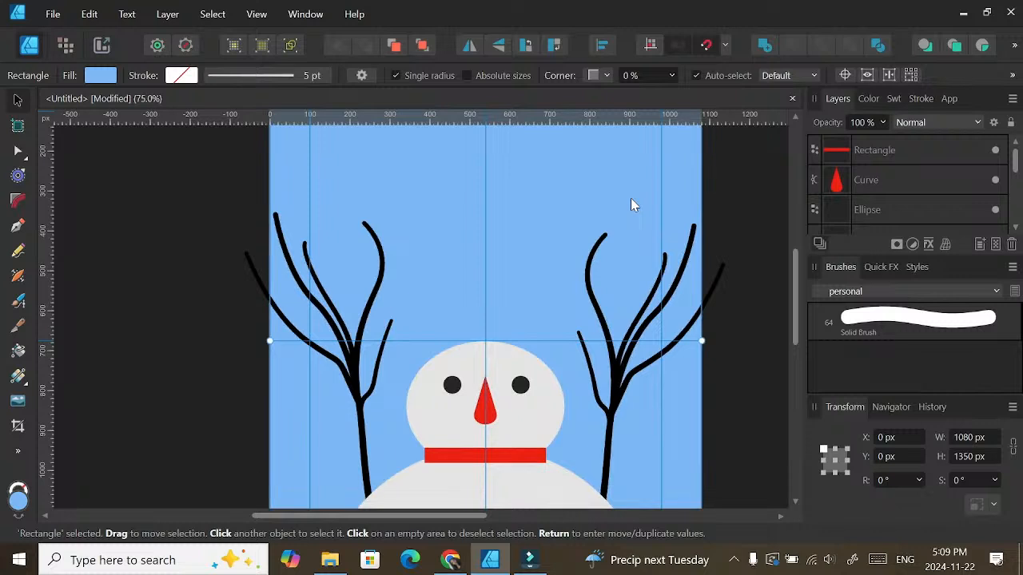
Step: Add a new pixel layer above the red scarf rectangle at the top of the layer stack
drag(799, 309, 803, 265)
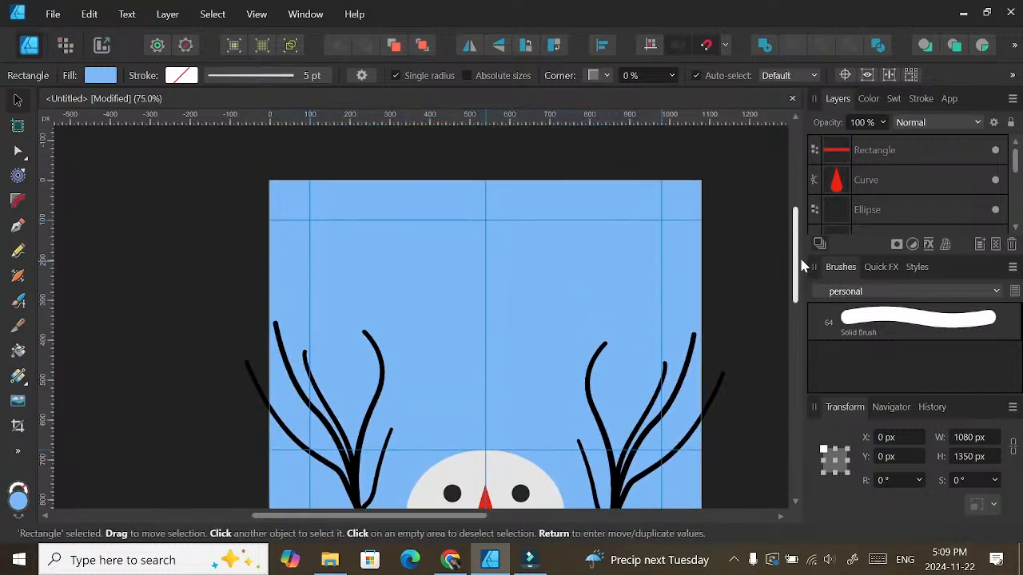
click(875, 151)
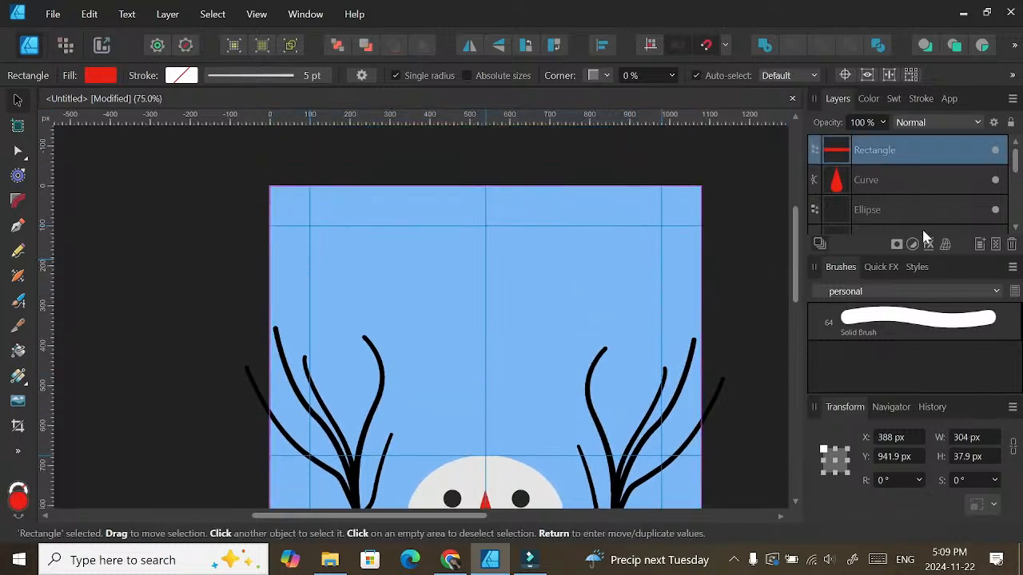
click(994, 248)
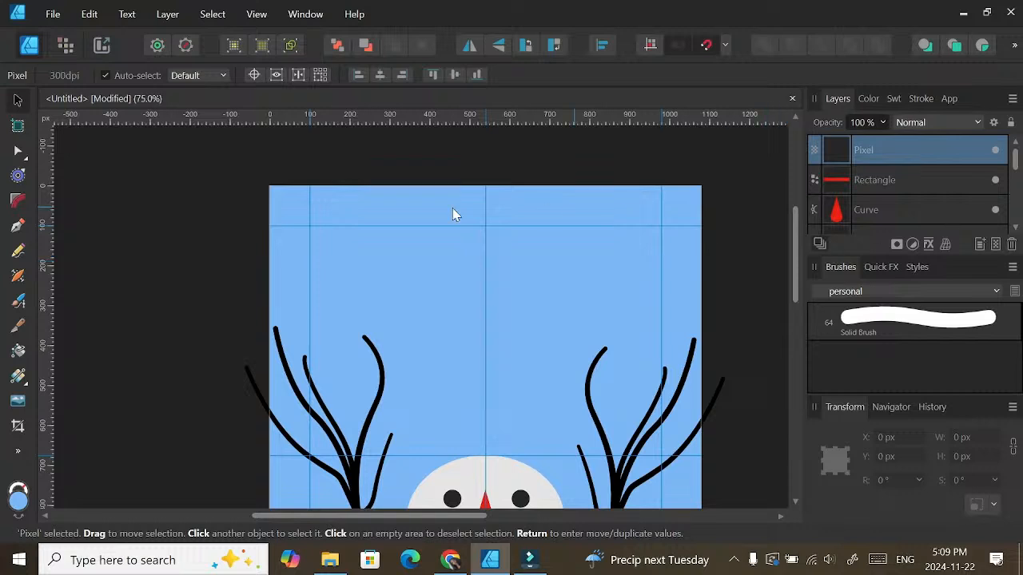
Step: Activate the vector brush with the Solid Brush preset and enlarge its width to 64.7 px
click(17, 308)
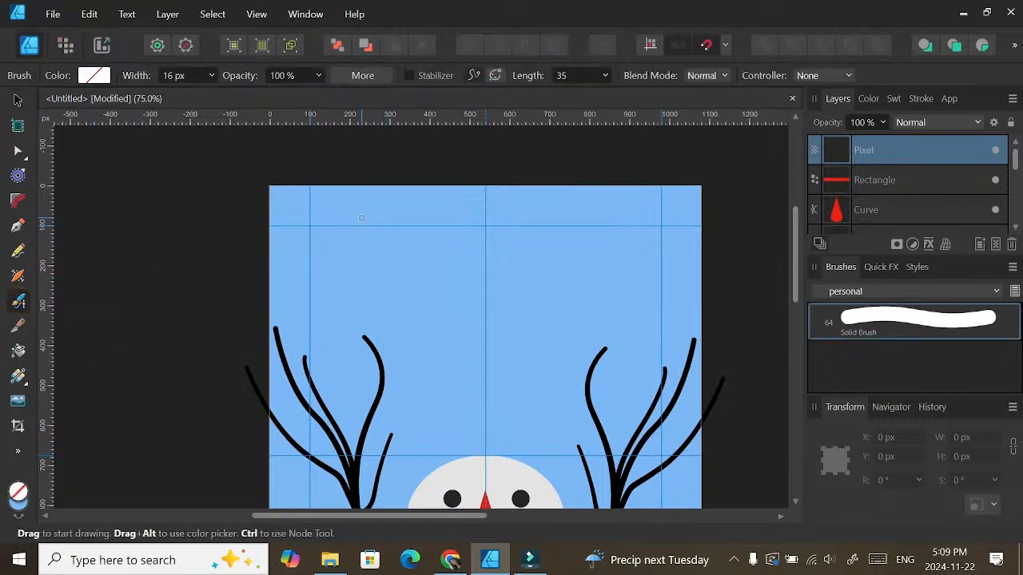
key(bracketright)
key(bracketright)
key(bracketright)
key(bracketright)
Step: Set the brush colour to light grey E4E4E4 by sampling it from the snowman's head
drag(799, 239, 797, 288)
click(868, 99)
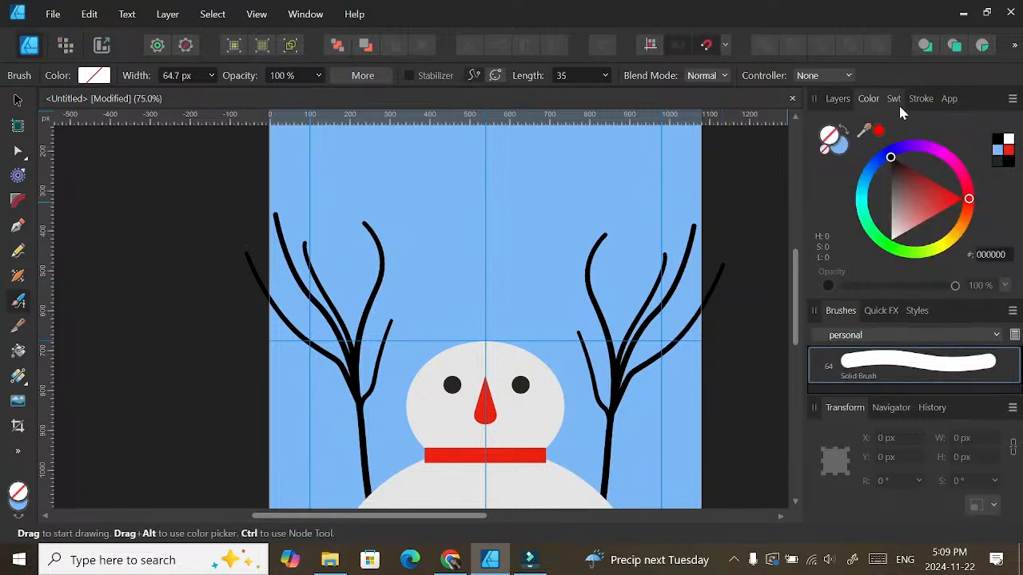
click(1009, 139)
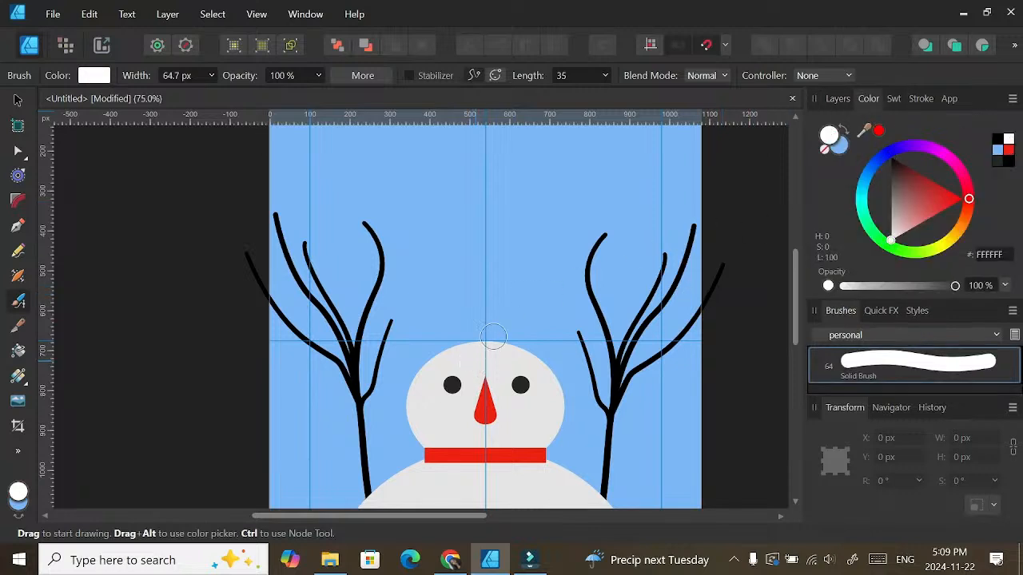
mouse_move(868, 132)
mouse_down()
mouse_move(788, 194)
mouse_move(507, 366)
mouse_up()
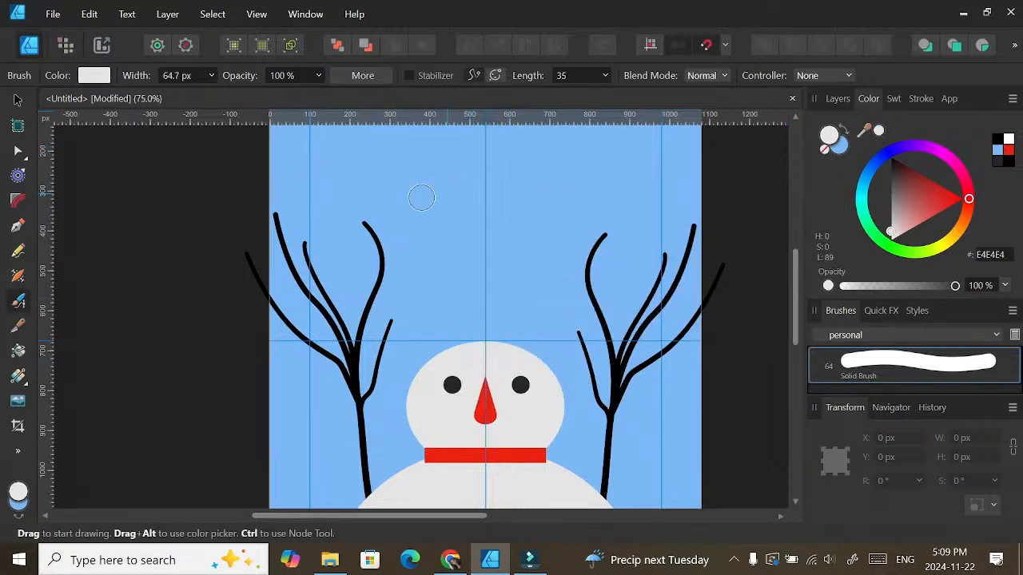
click(838, 99)
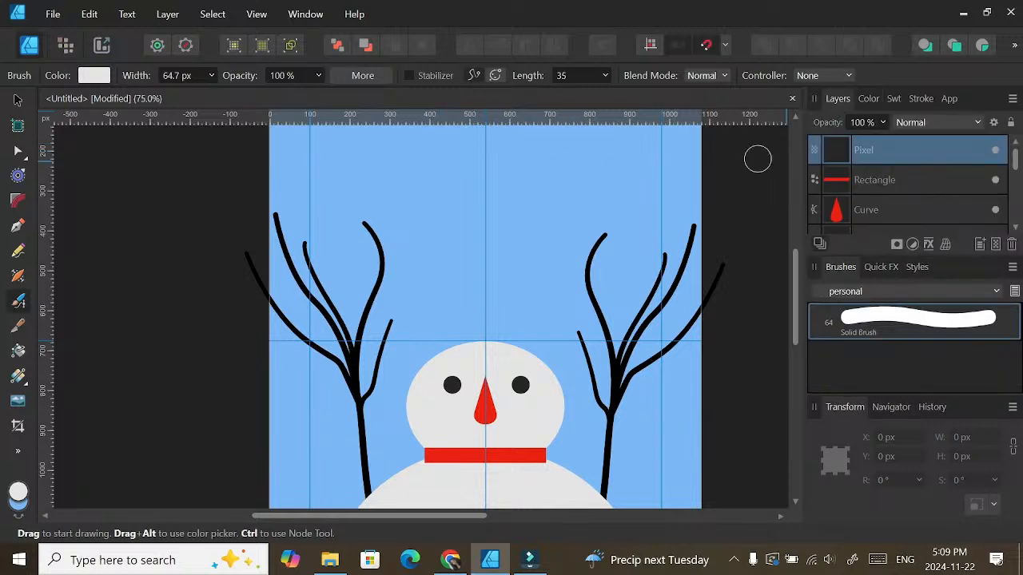
Step: Dab single round snowflakes in the open sky above the snowman's head and between the two trees
click(408, 171)
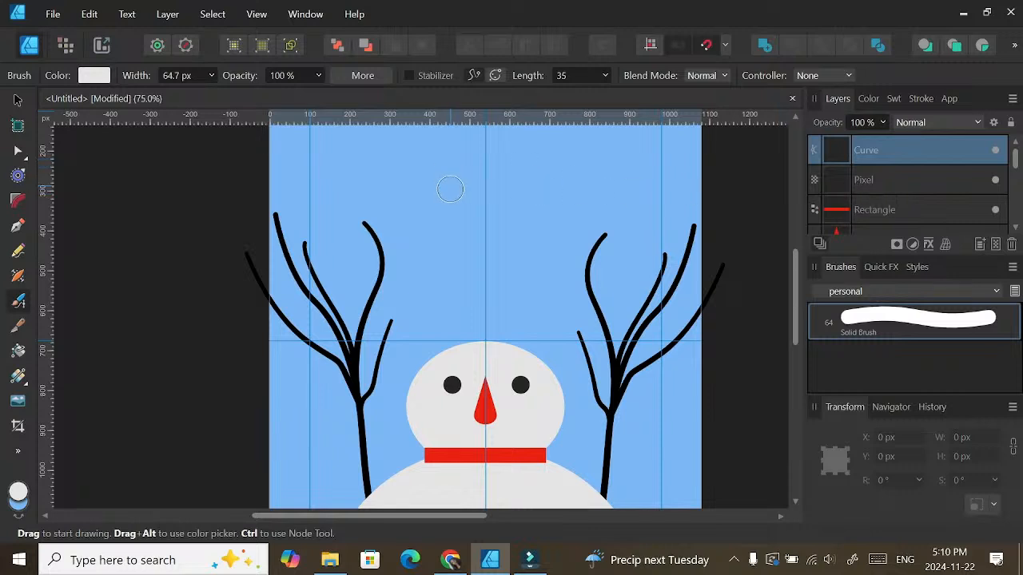
click(565, 171)
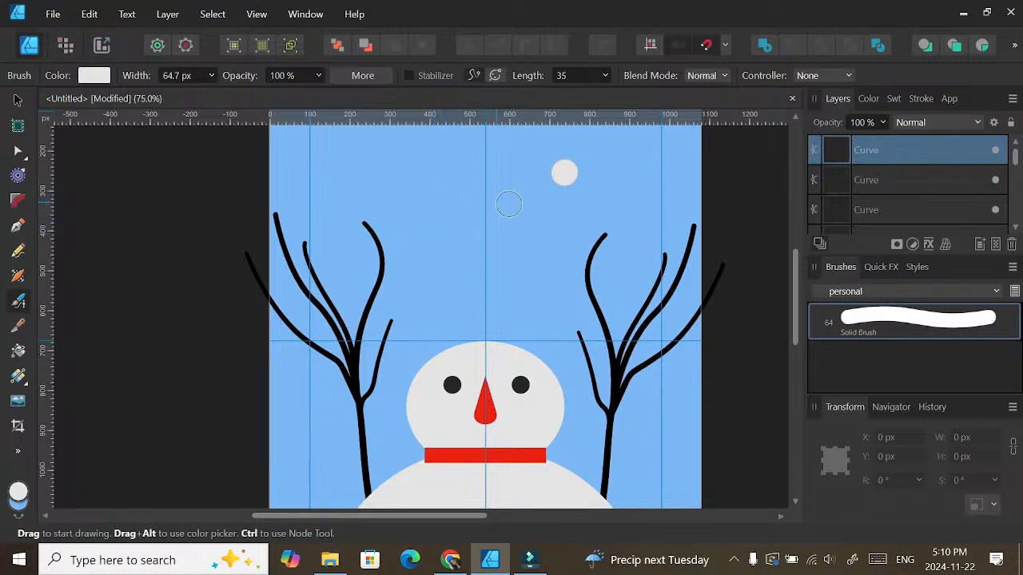
click(410, 173)
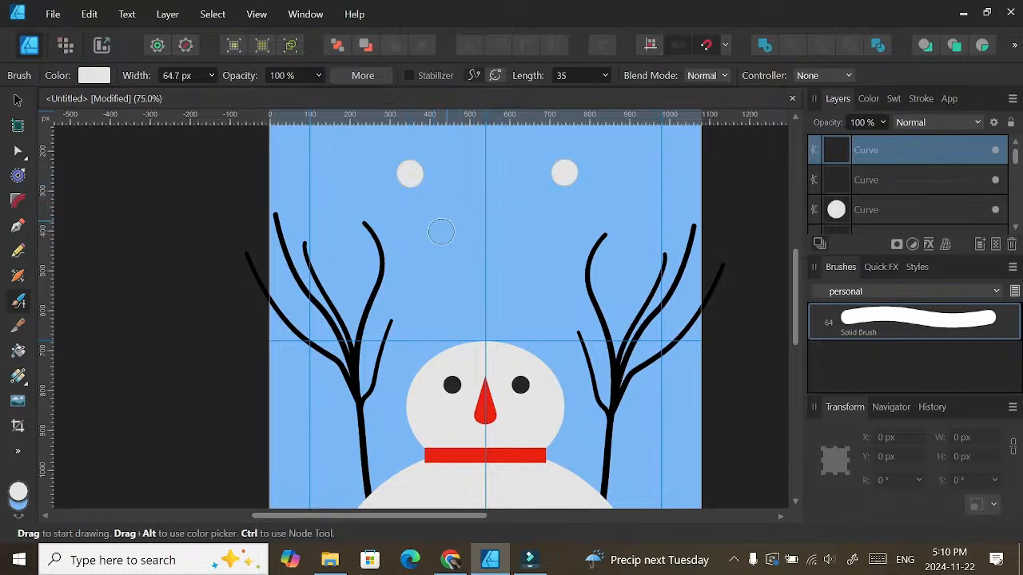
click(434, 268)
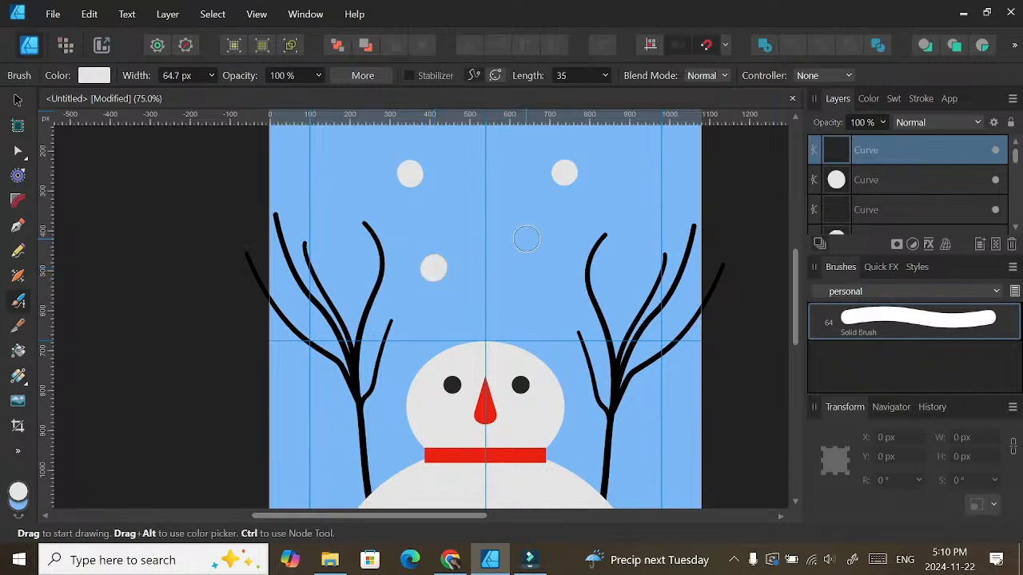
click(525, 238)
click(348, 179)
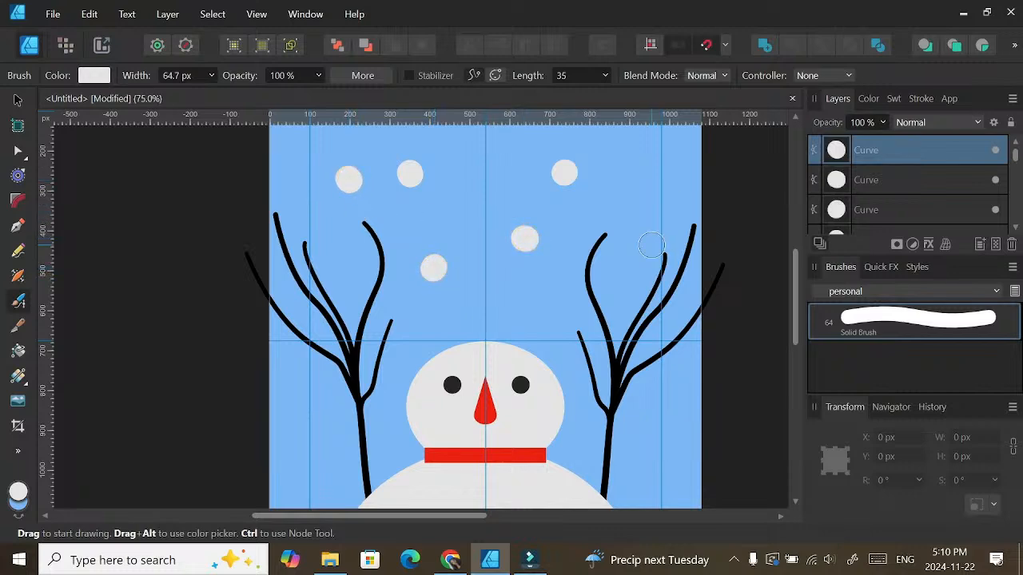
Step: Add more snowflake dots beside both tree trunks, across the upper sky and along the page's top edge
key(ctrl+minus)
key(ctrl+minus)
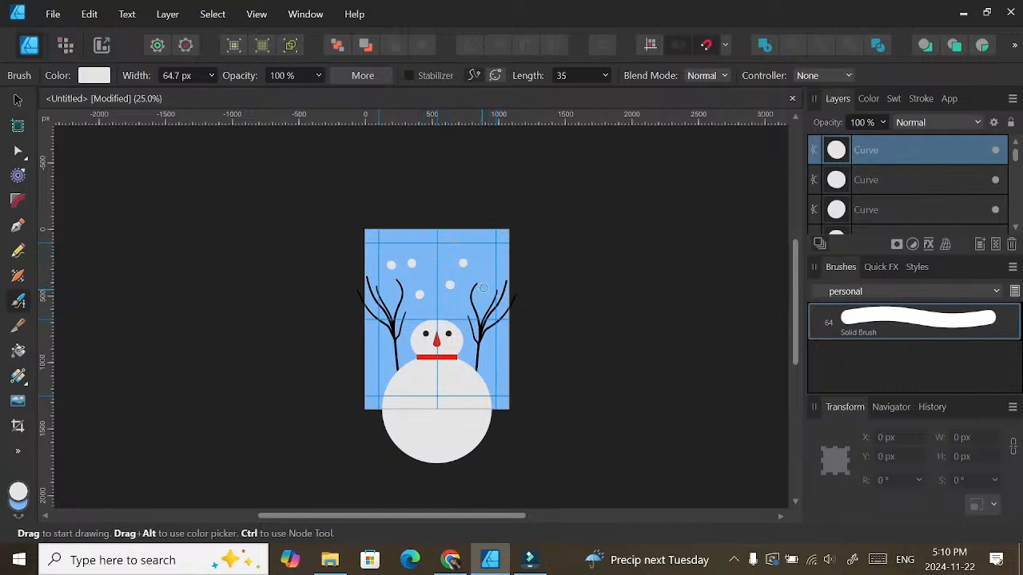
click(385, 354)
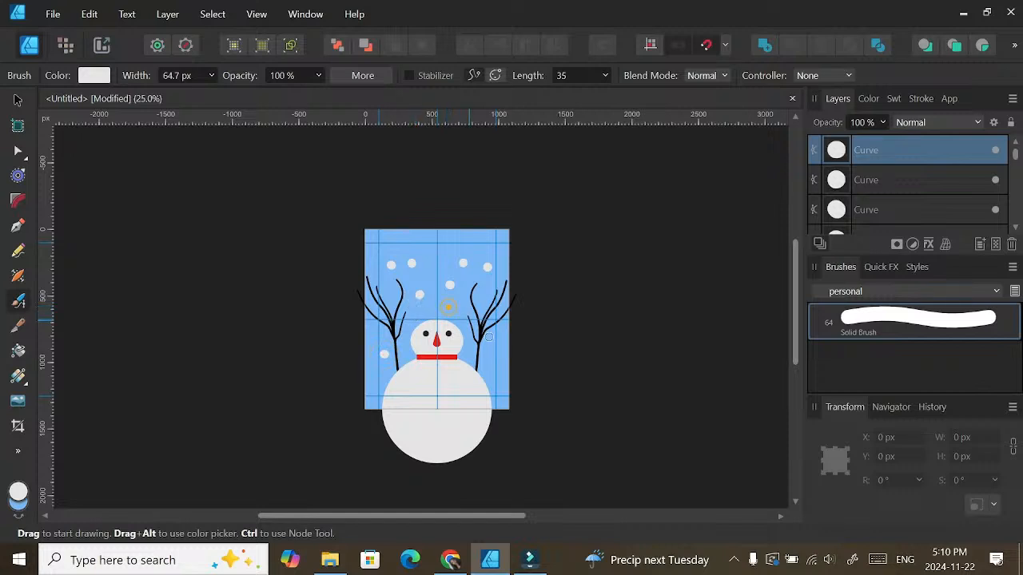
click(489, 365)
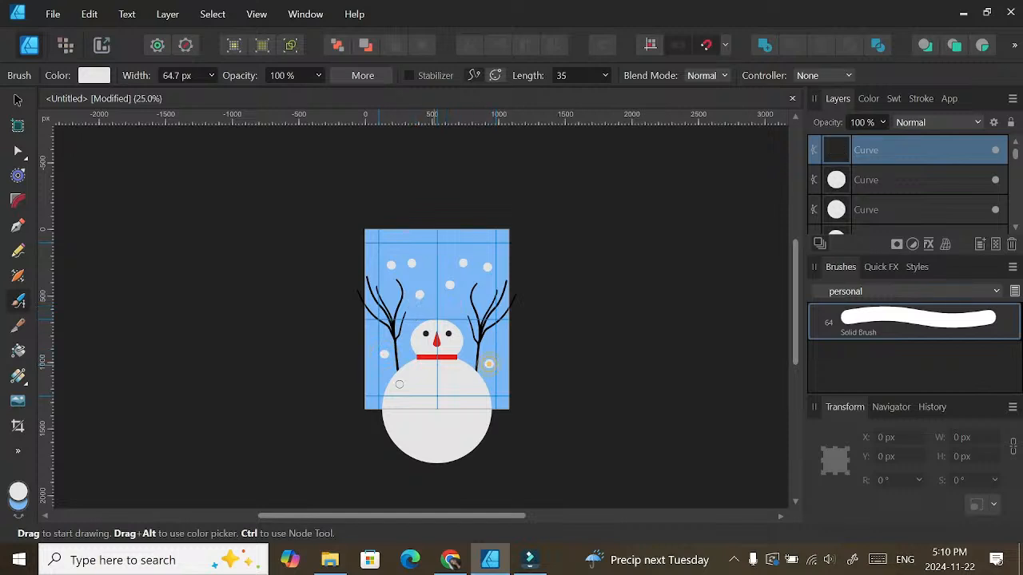
click(374, 243)
click(416, 237)
click(485, 245)
click(438, 264)
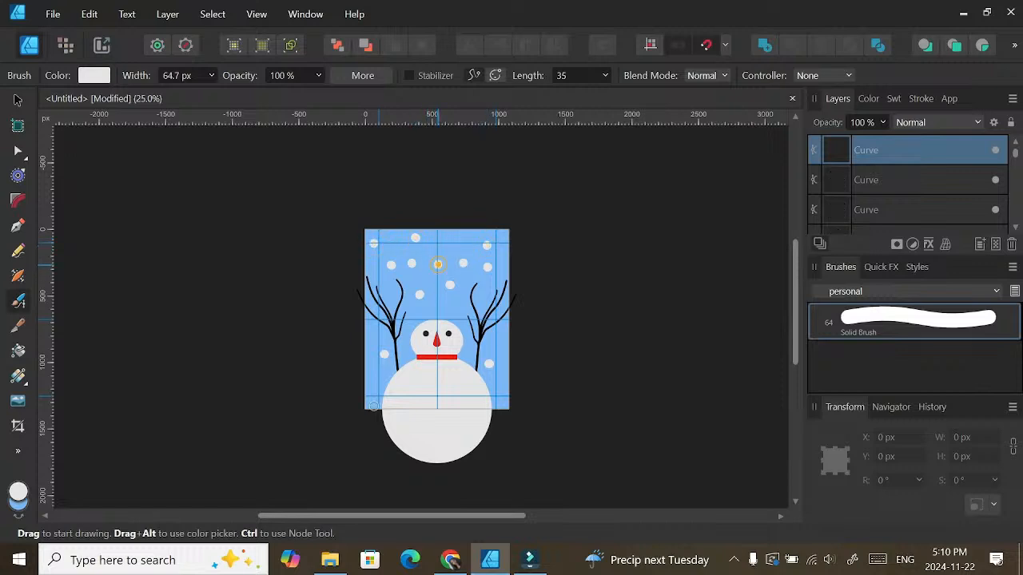
Step: Place snowflake dots near both side edges of the page at head height and among the right tree's branches
click(369, 341)
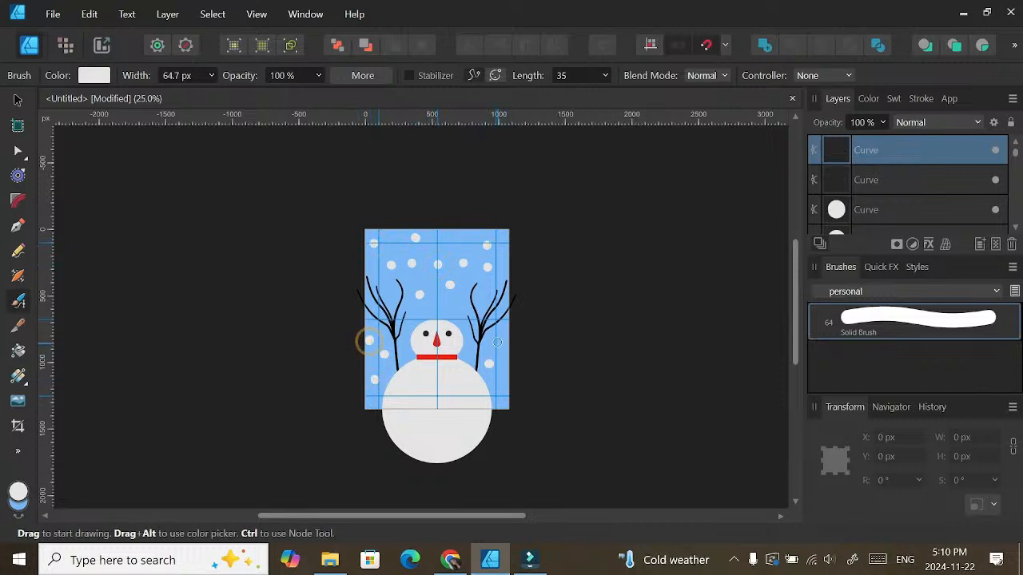
click(497, 340)
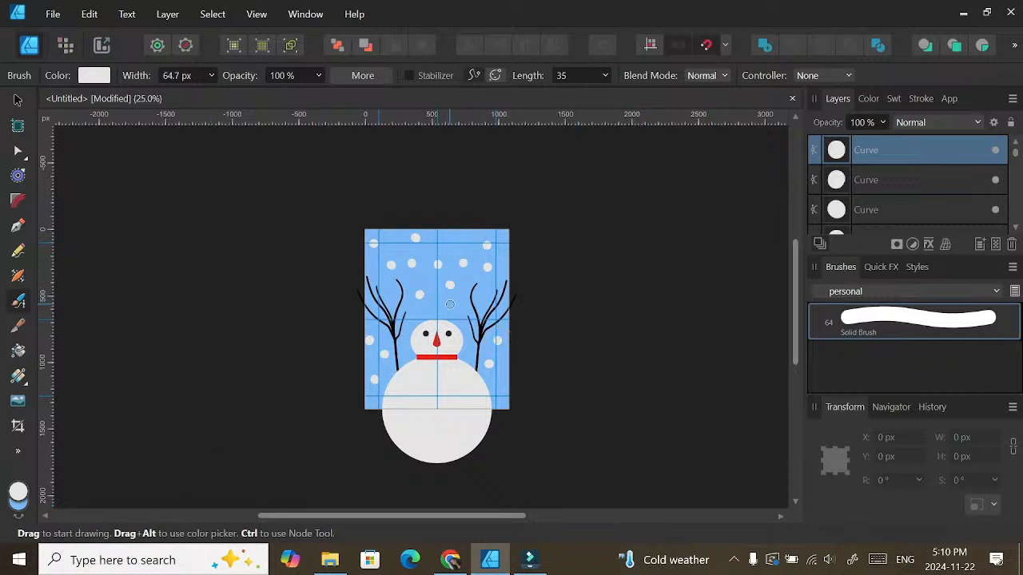
click(481, 299)
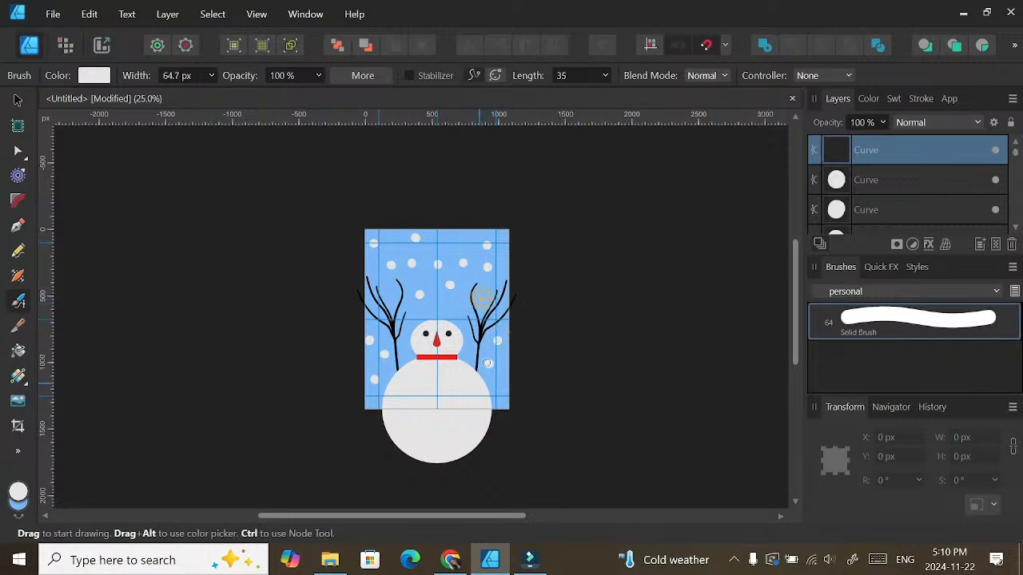
click(486, 308)
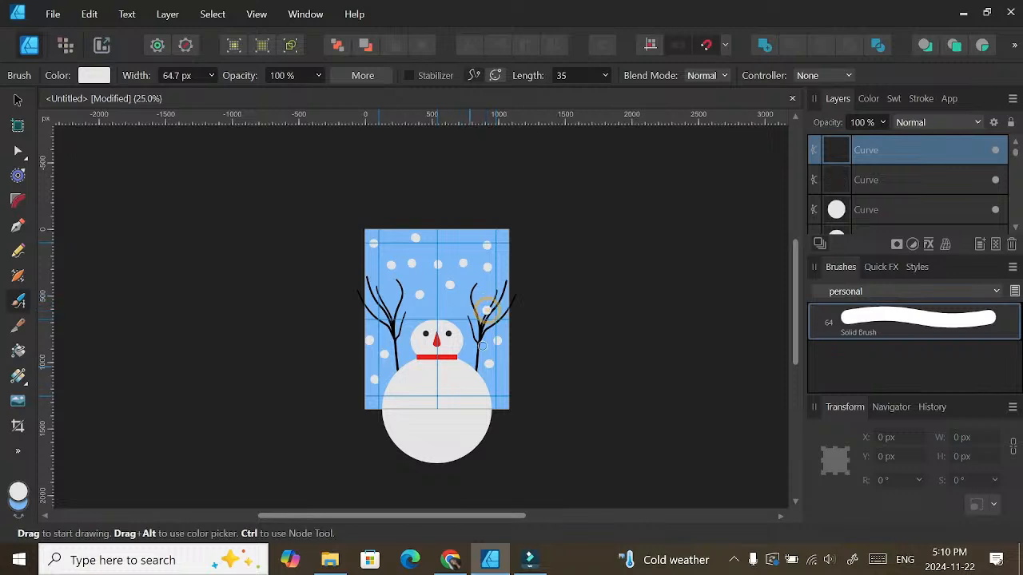
click(500, 297)
Step: Scatter four snowflake dots over the branches of the left tree
click(372, 317)
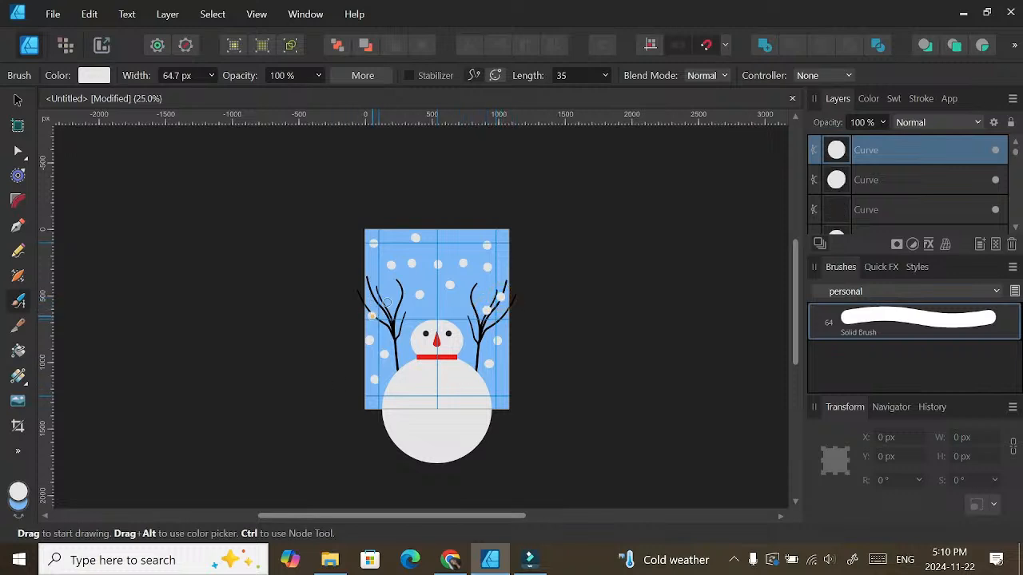
click(384, 308)
click(395, 329)
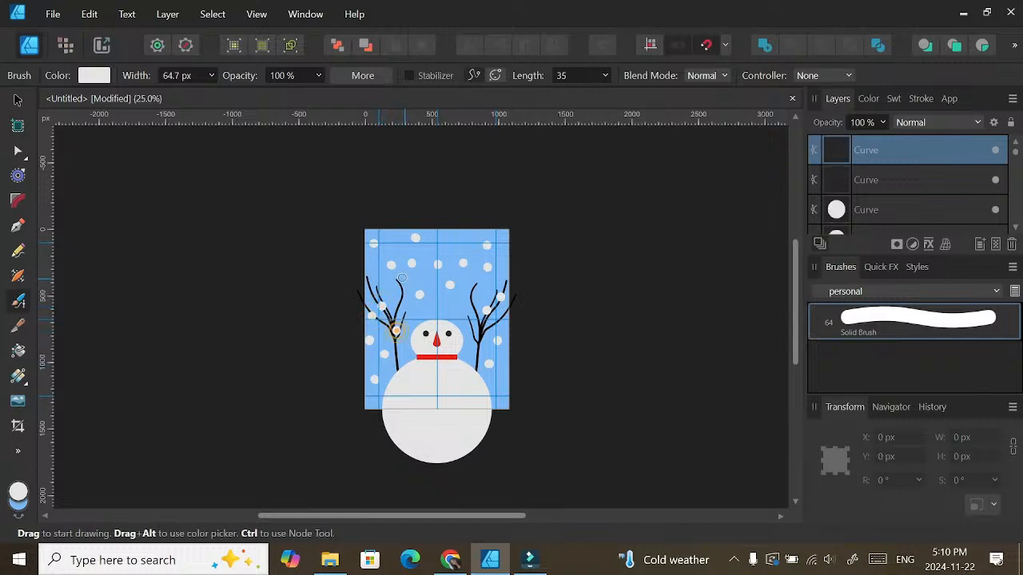
click(395, 293)
Step: Fill remaining gaps with snowflake dots at the page's top, above the snowman's head and beside its body on the right
click(455, 238)
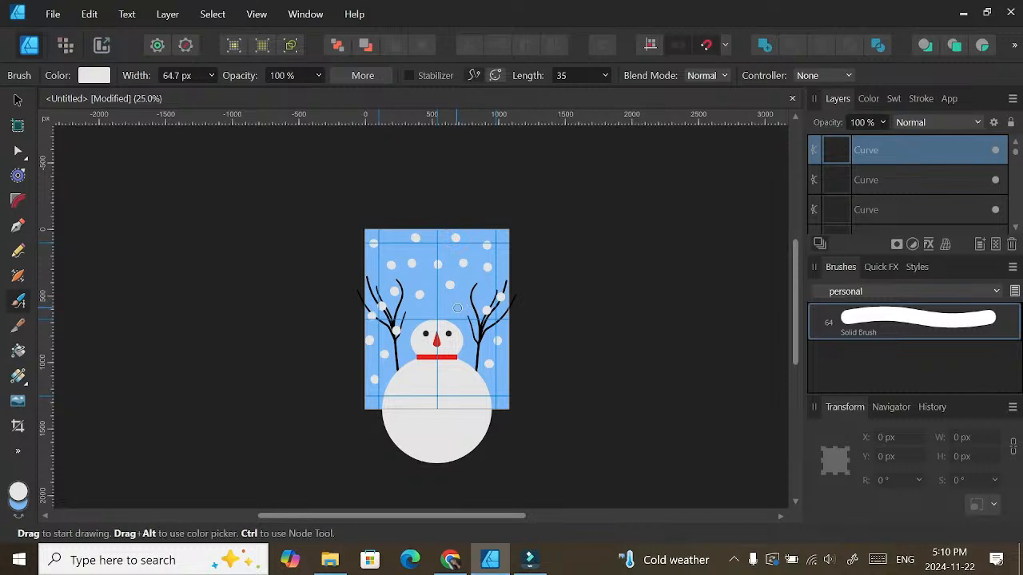
click(457, 308)
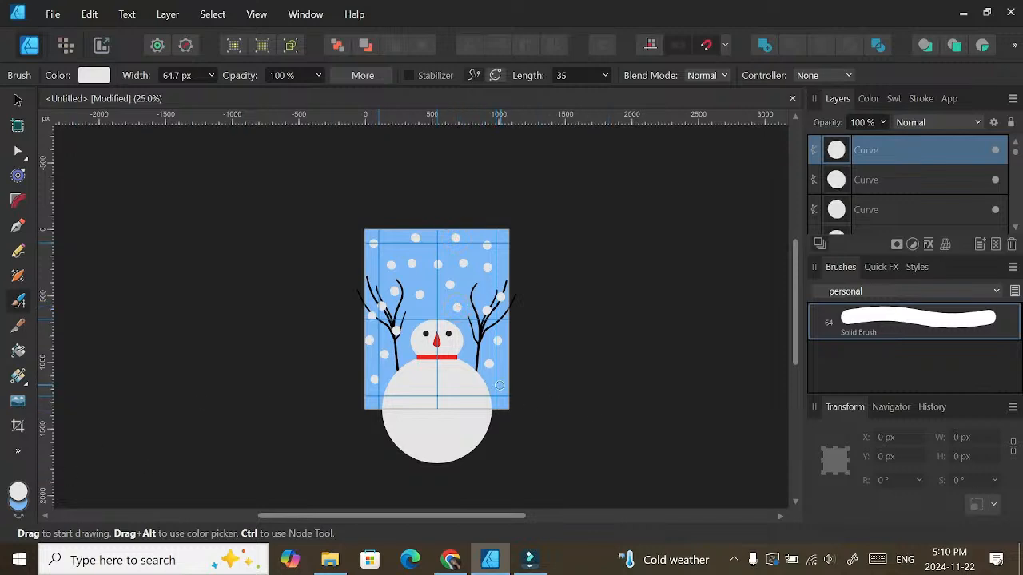
click(490, 394)
click(498, 382)
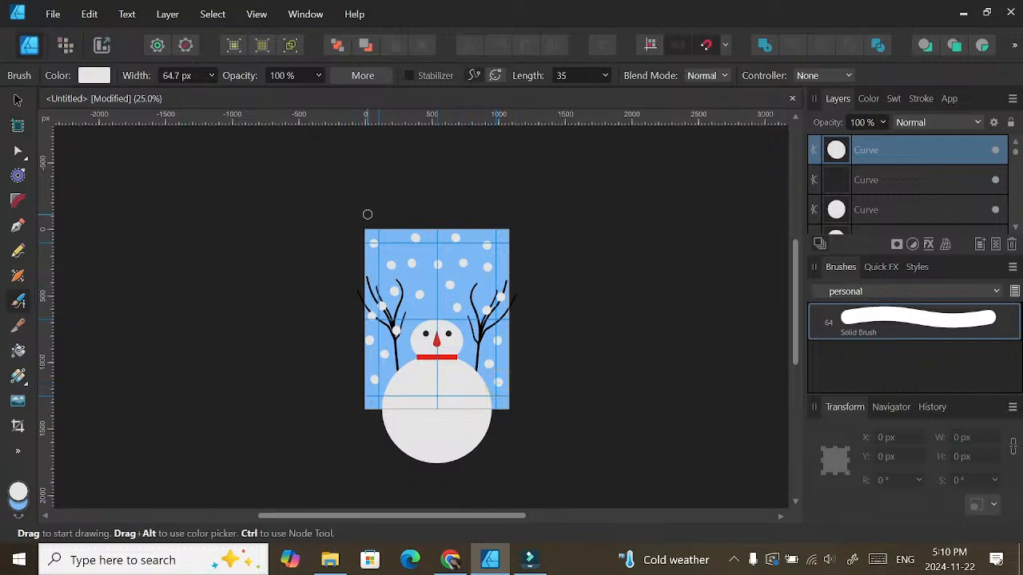
Step: Select all the snowflake curves from the topmost one down to the one above the pixel layer and group them
scroll(367, 214, up, 4)
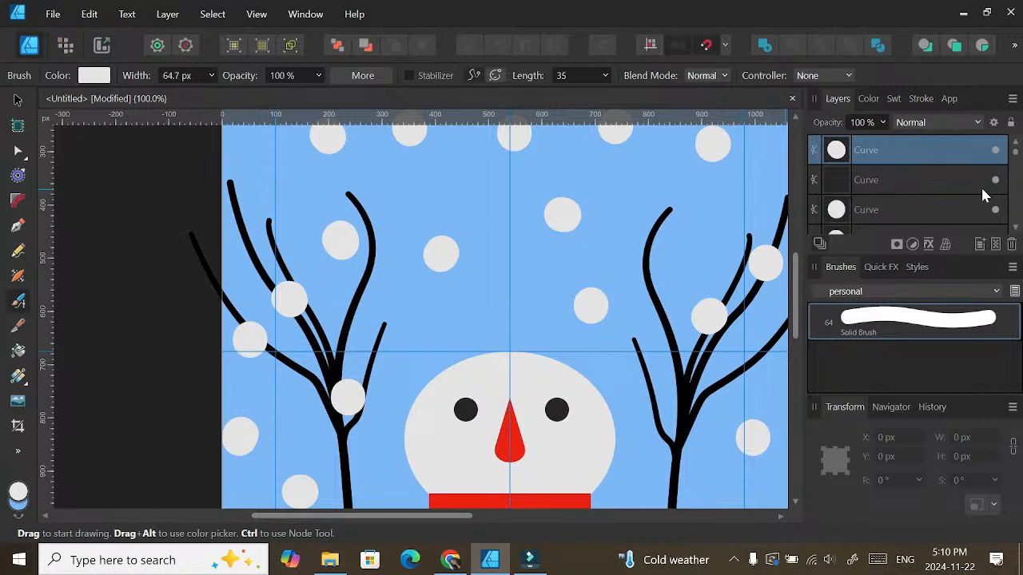
click(1014, 227)
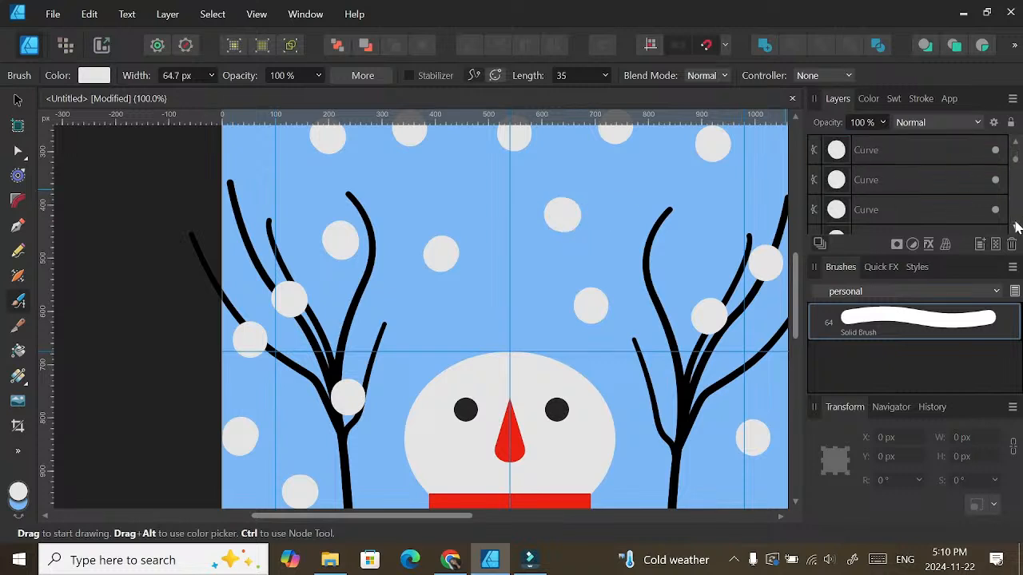
drag(1015, 160, 1015, 152)
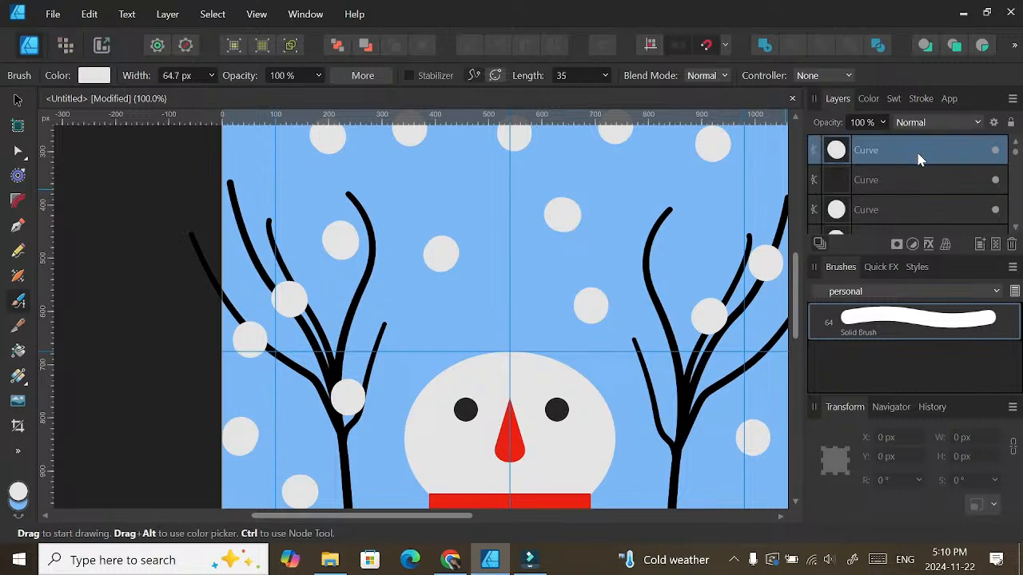
click(1016, 227)
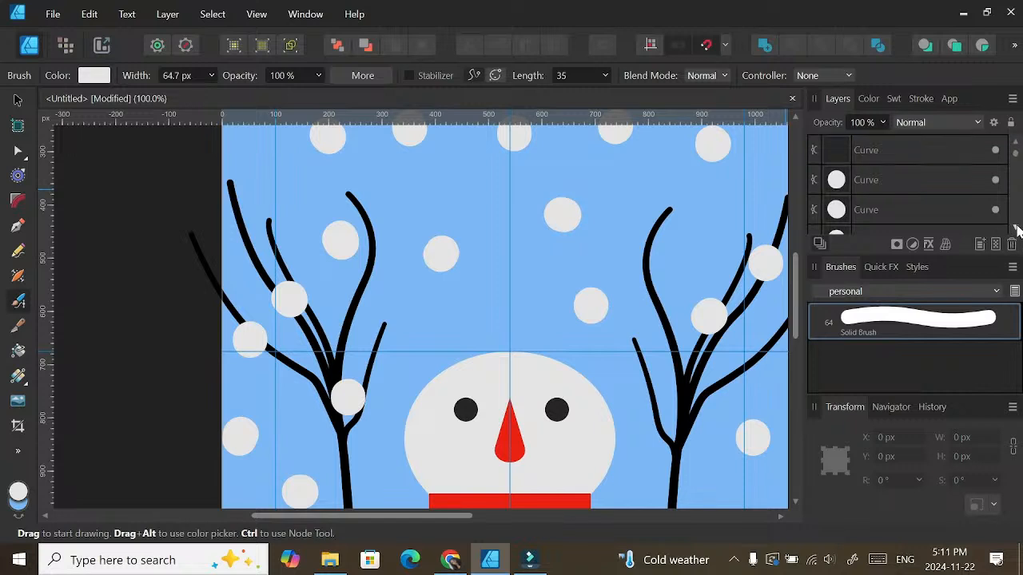
click(1015, 228)
click(1015, 229)
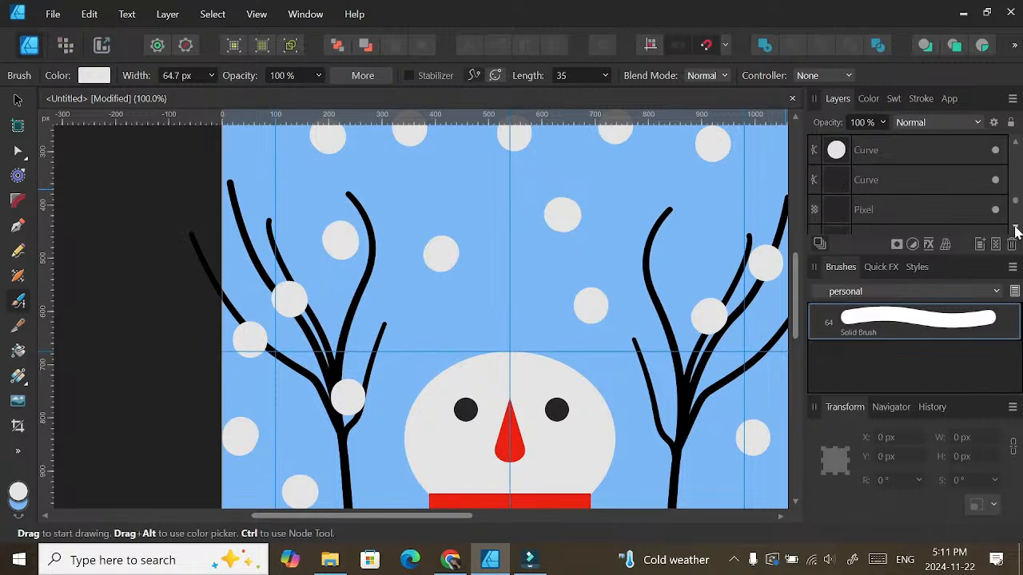
click(1016, 228)
click(909, 160)
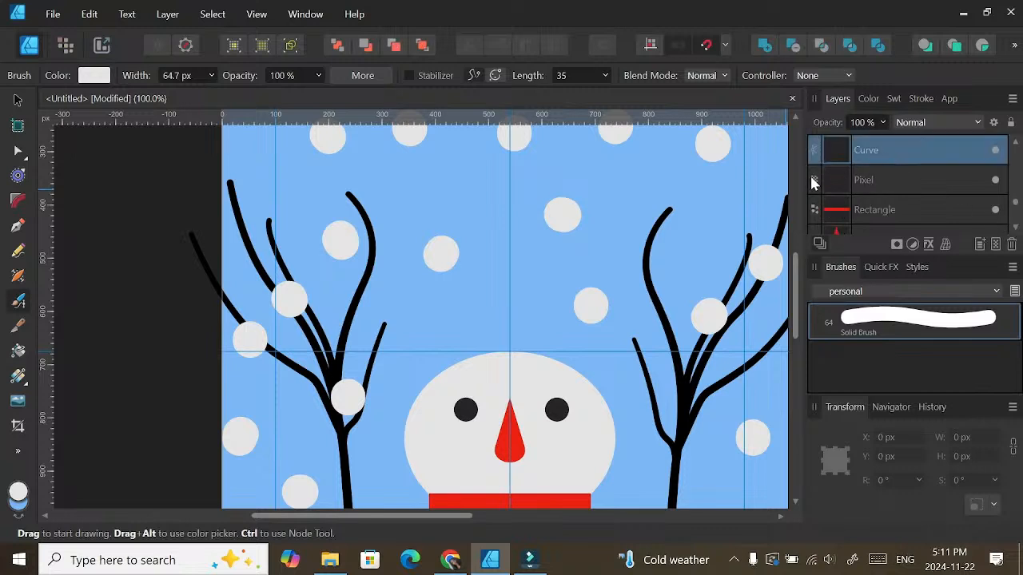
key(ctrl+g)
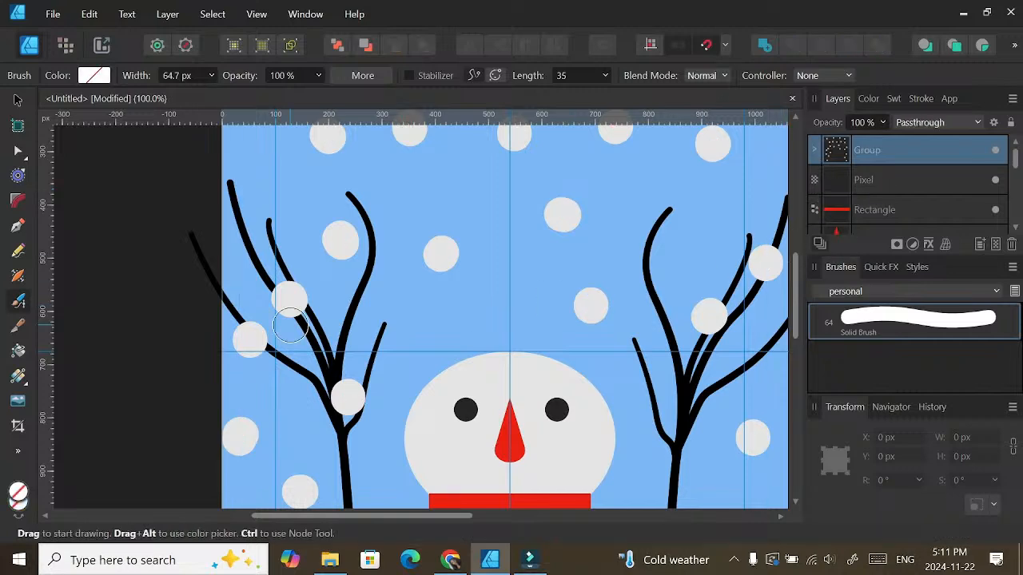
Step: Set the snowflake group's blend mode to Lighten
scroll(290, 325, down, 5)
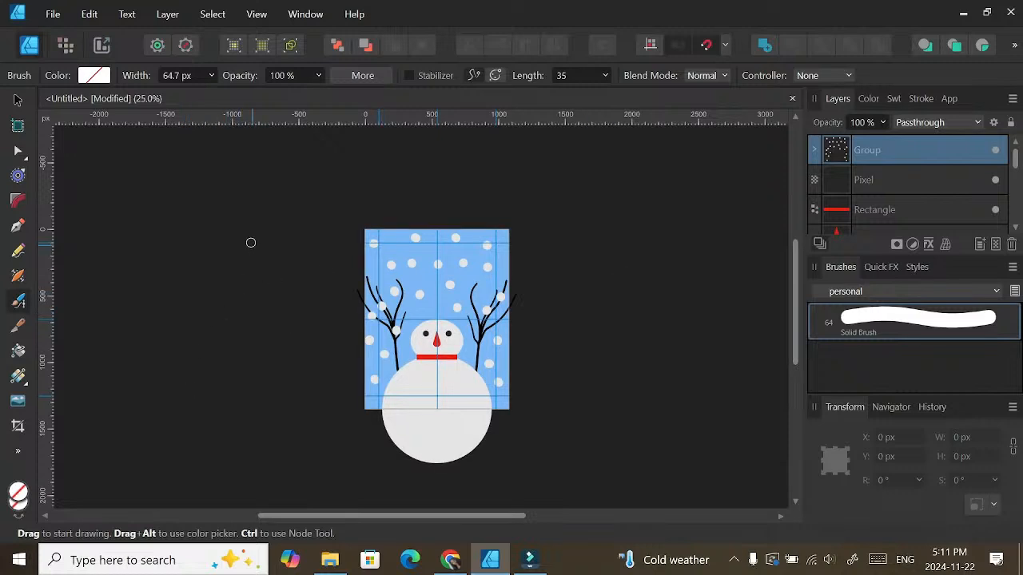
click(883, 123)
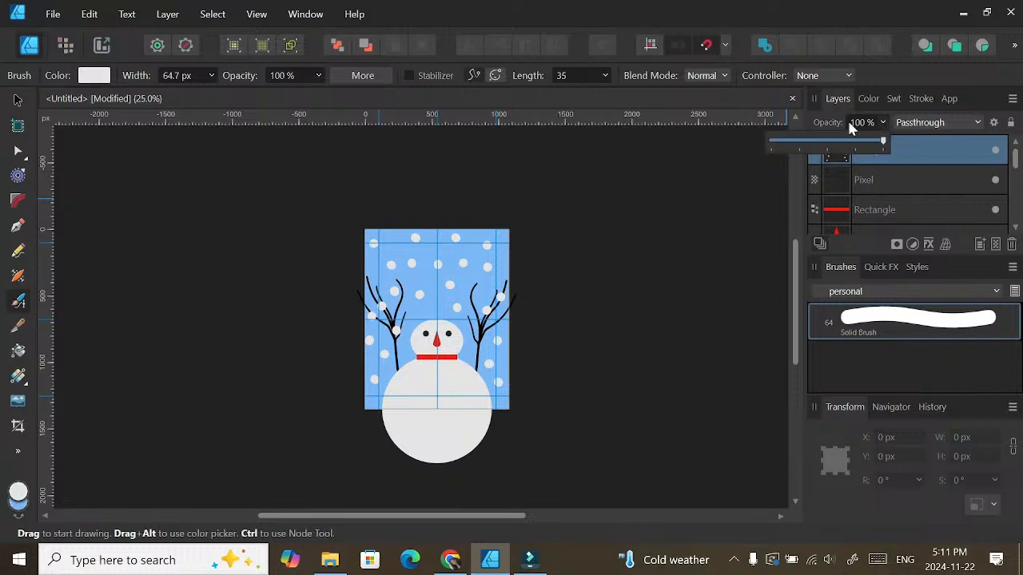
click(796, 283)
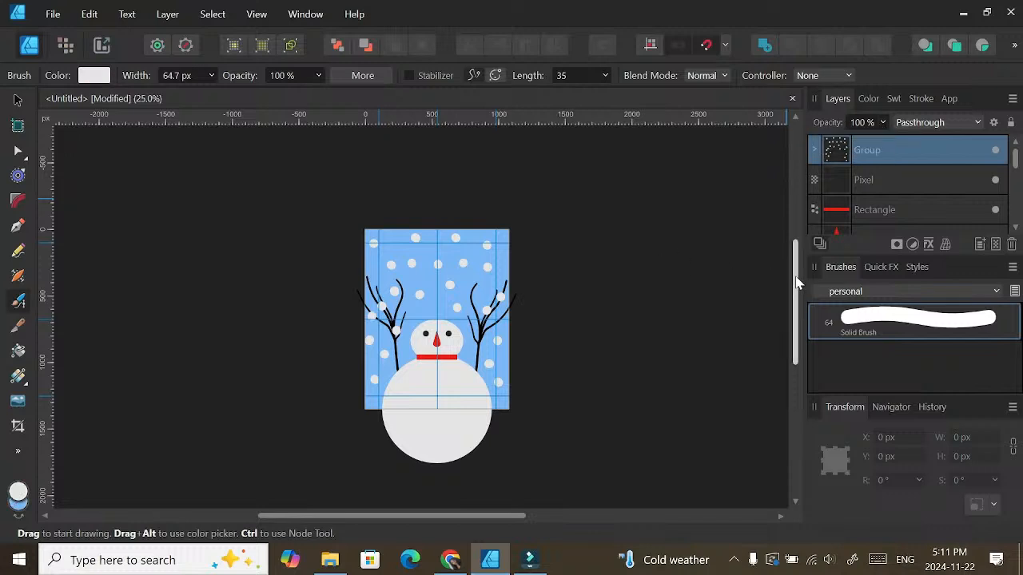
key(ctrl+plus)
key(ctrl+plus)
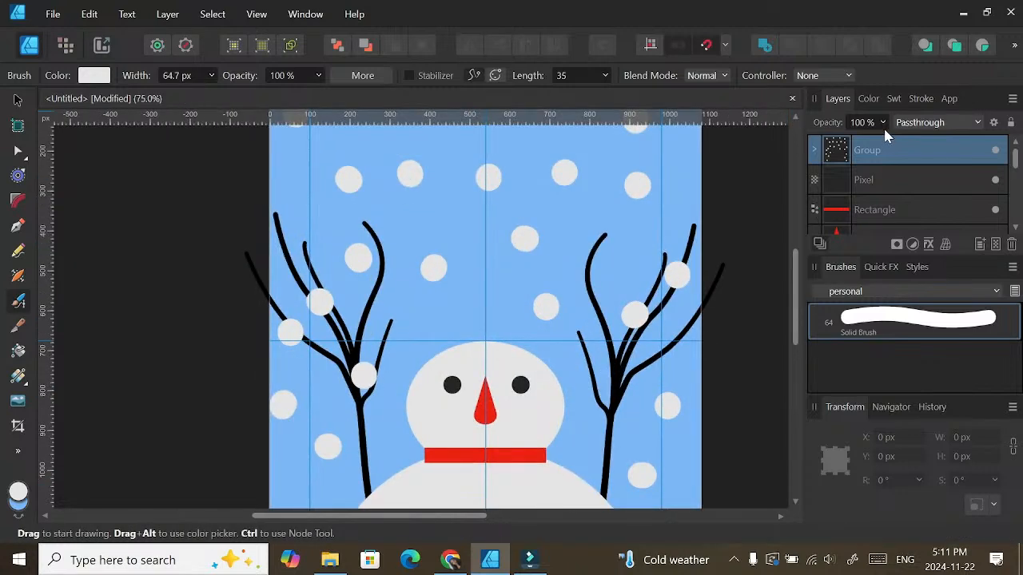
click(927, 122)
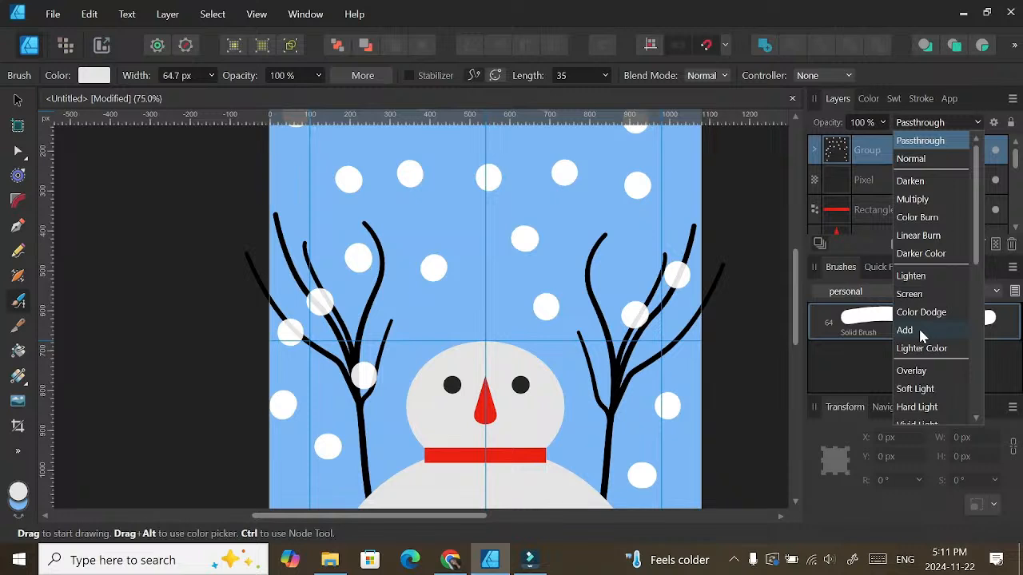
click(922, 284)
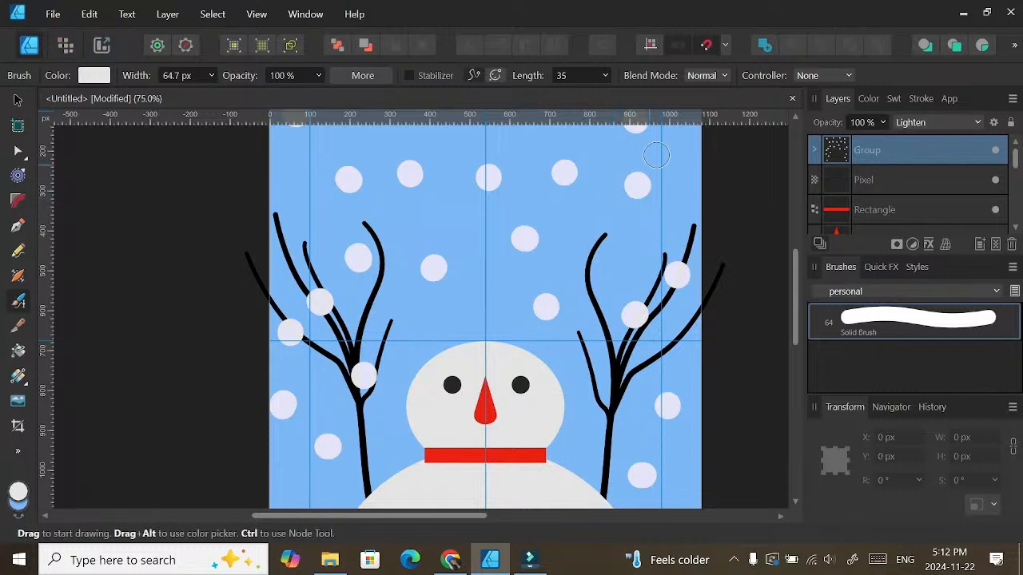
Step: Switch the brush colour's opacity control to noise and set the noise to 65%
click(861, 99)
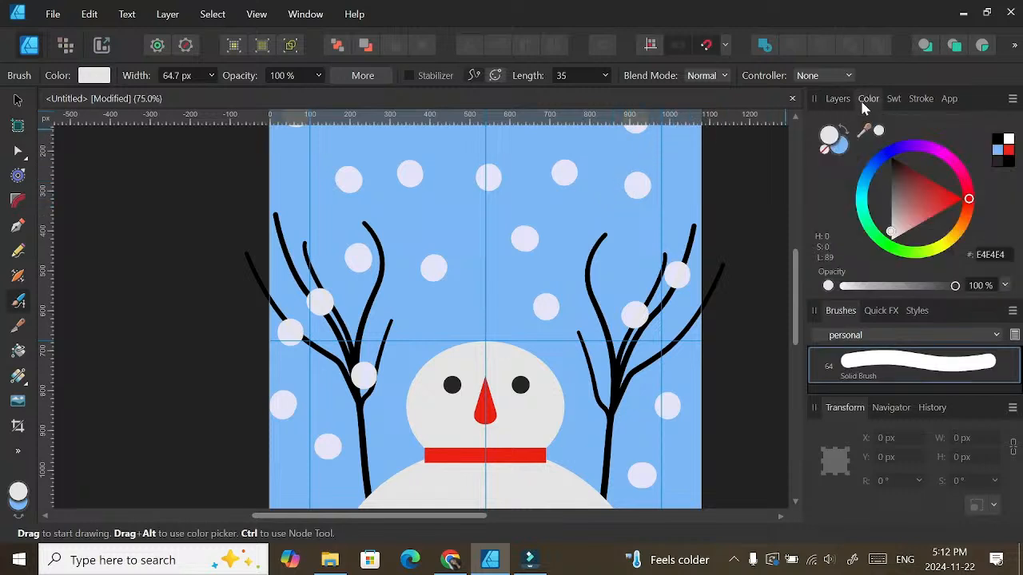
click(829, 286)
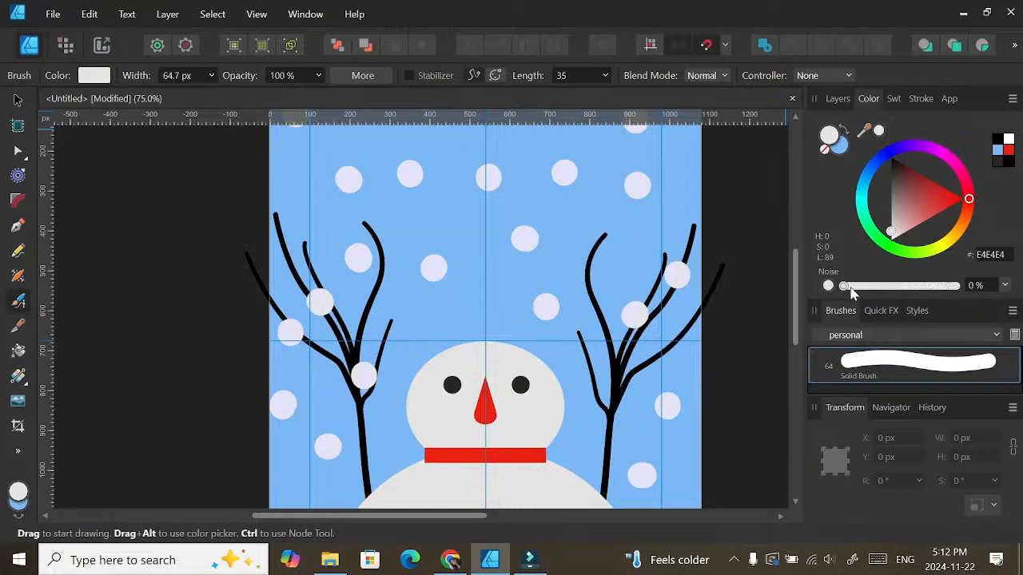
drag(846, 292, 905, 294)
click(835, 99)
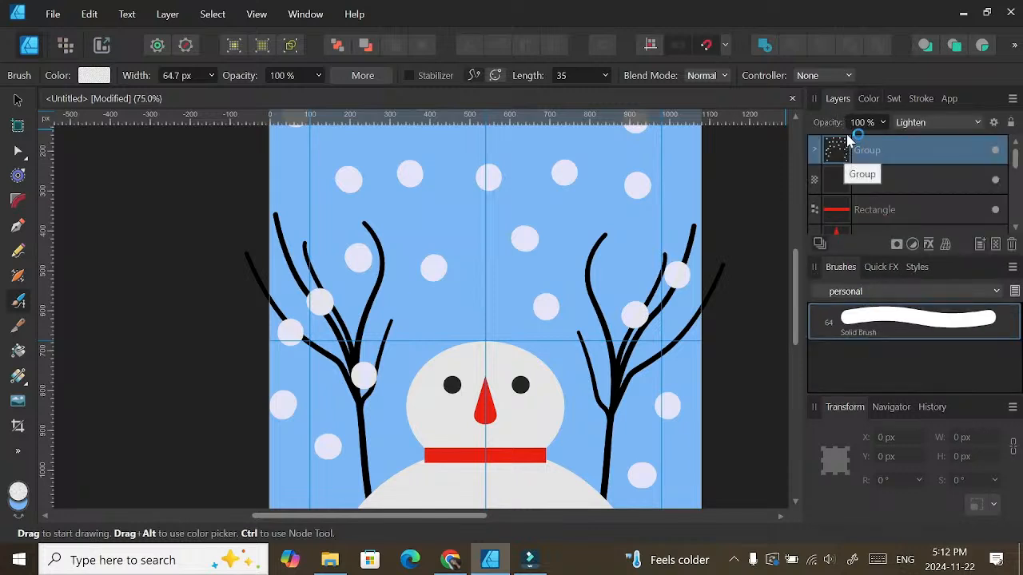
click(867, 99)
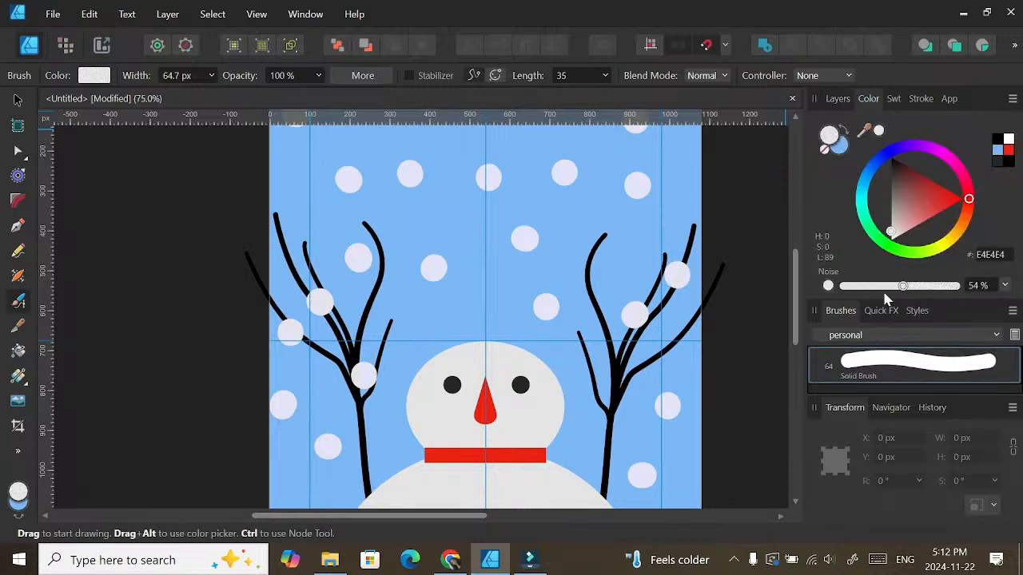
mouse_move(903, 286)
mouse_down()
mouse_move(938, 286)
mouse_move(917, 286)
mouse_up()
Step: Raise the brush colour's noise to 100% and paint one snowflake dot beside the left tree's tallest inner branch
key(ctrl+plus)
key(ctrl+plus)
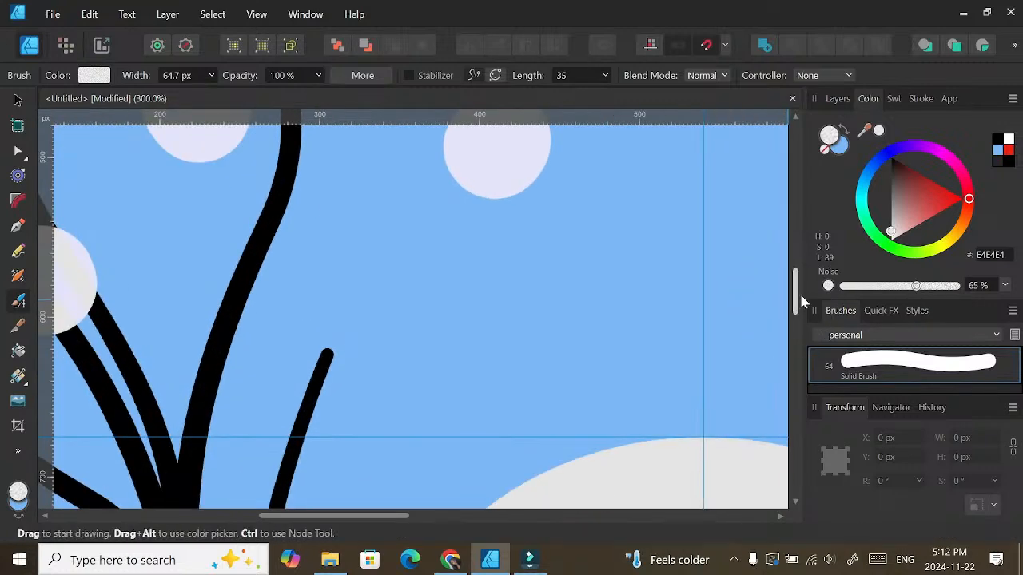
scroll(799, 283, up, 3)
drag(916, 287, 834, 293)
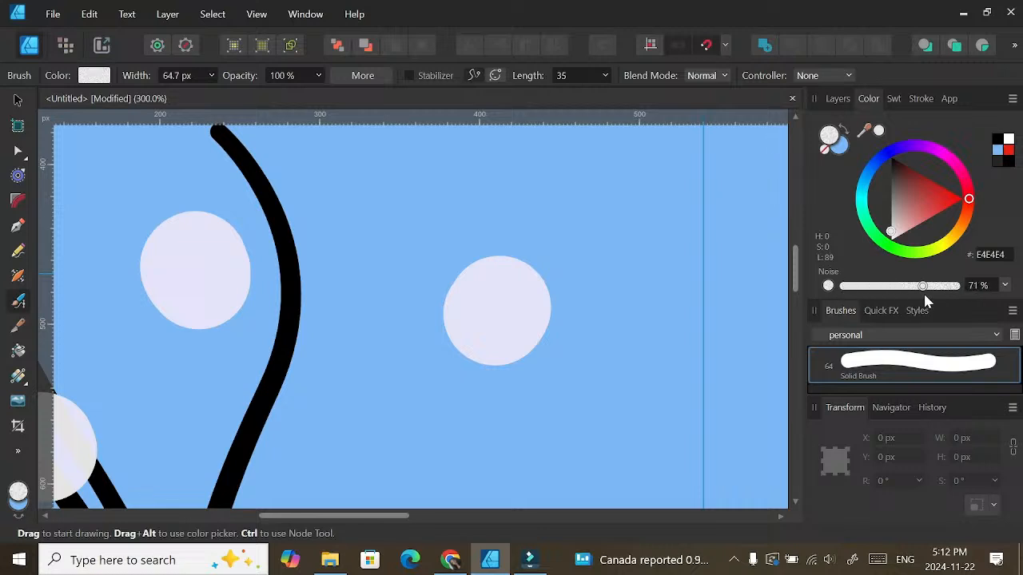
drag(816, 305, 869, 302)
drag(948, 300, 950, 300)
mouse_move(946, 289)
mouse_down()
mouse_move(955, 291)
mouse_move(835, 294)
mouse_move(952, 294)
mouse_up()
click(379, 196)
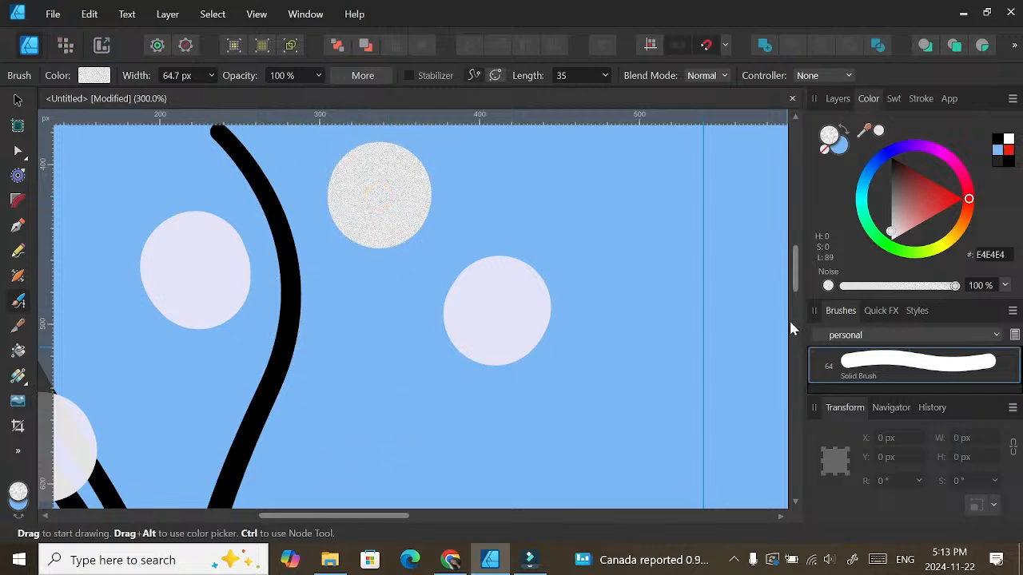
Step: Try to lower the colour noise of the first curve inside the snowflake group
scroll(791, 295, down, 2)
scroll(791, 296, down, 3)
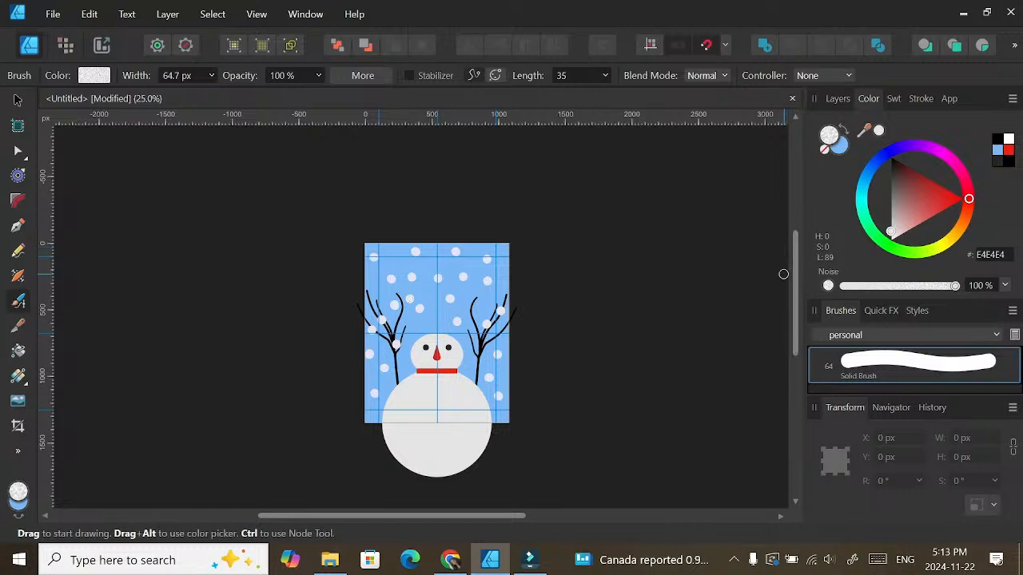
click(839, 100)
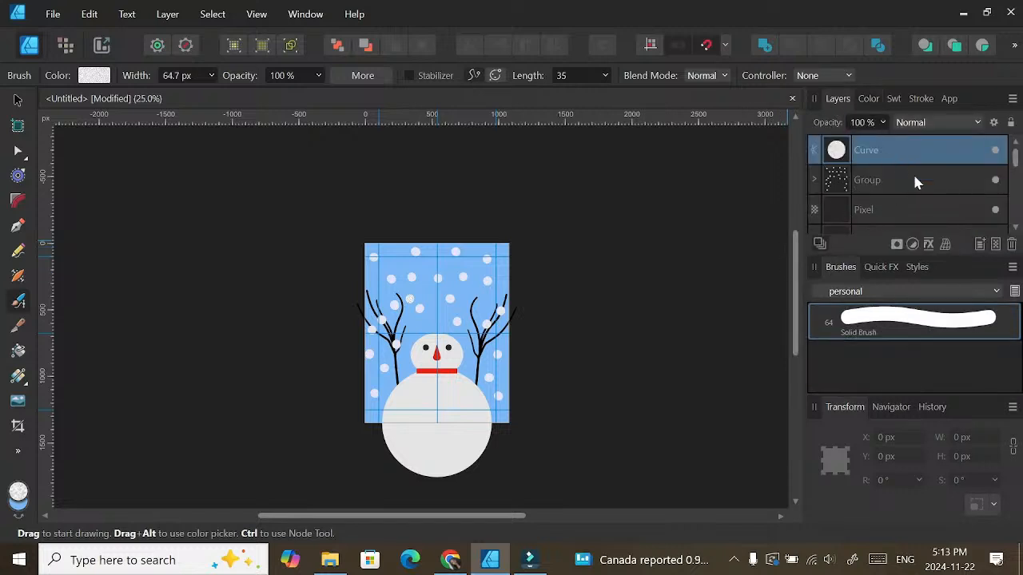
click(882, 182)
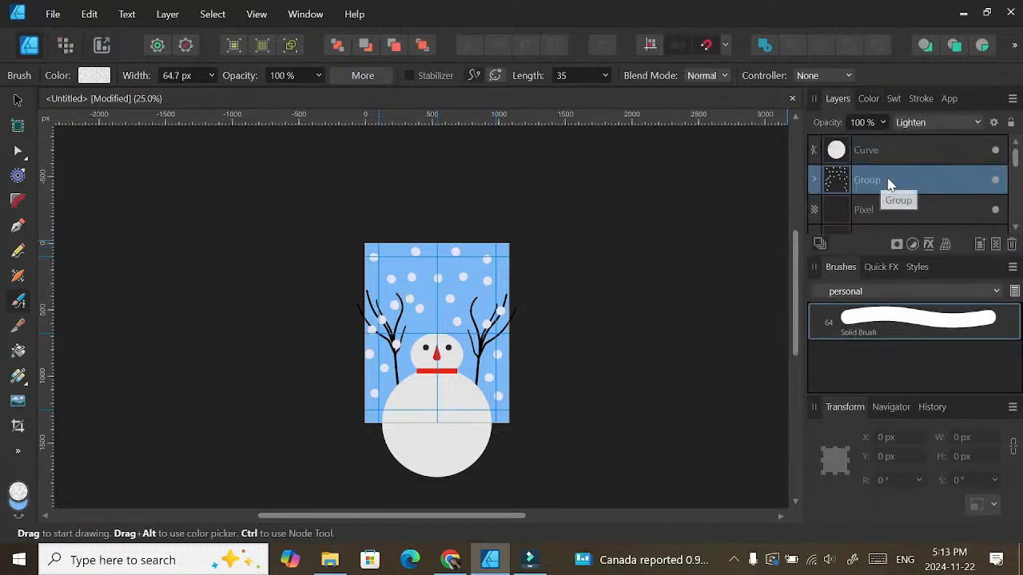
click(814, 180)
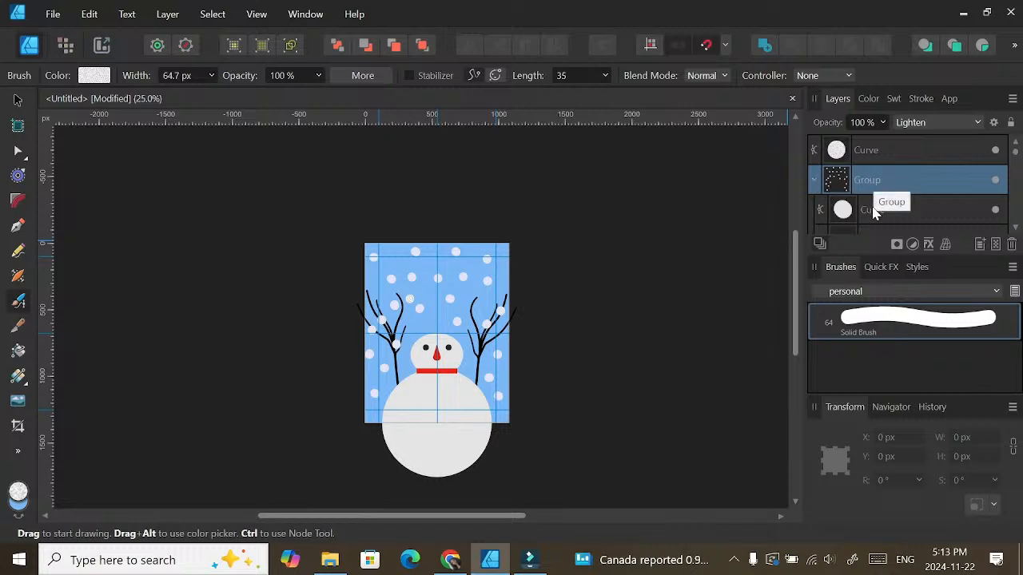
click(875, 209)
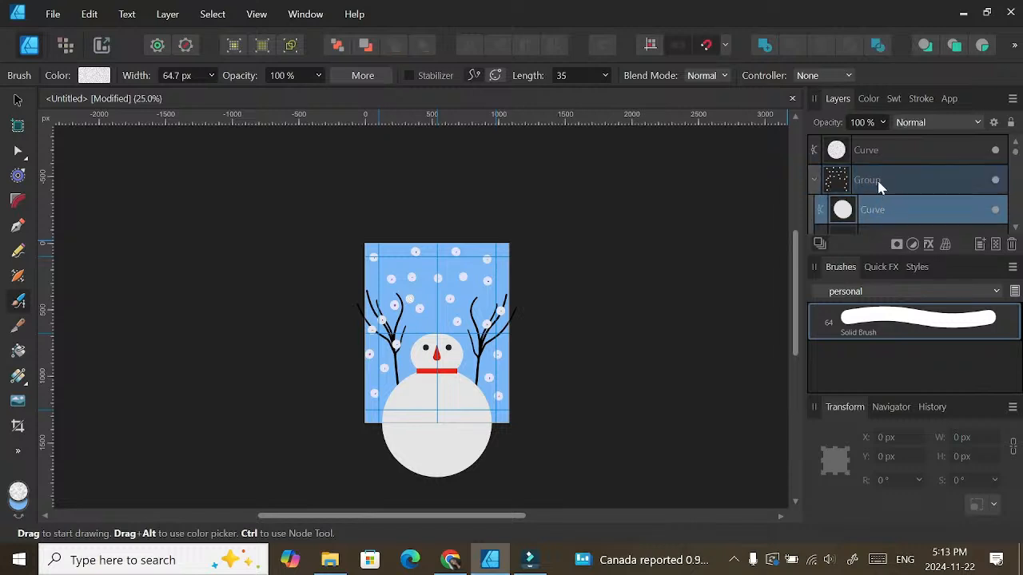
click(866, 99)
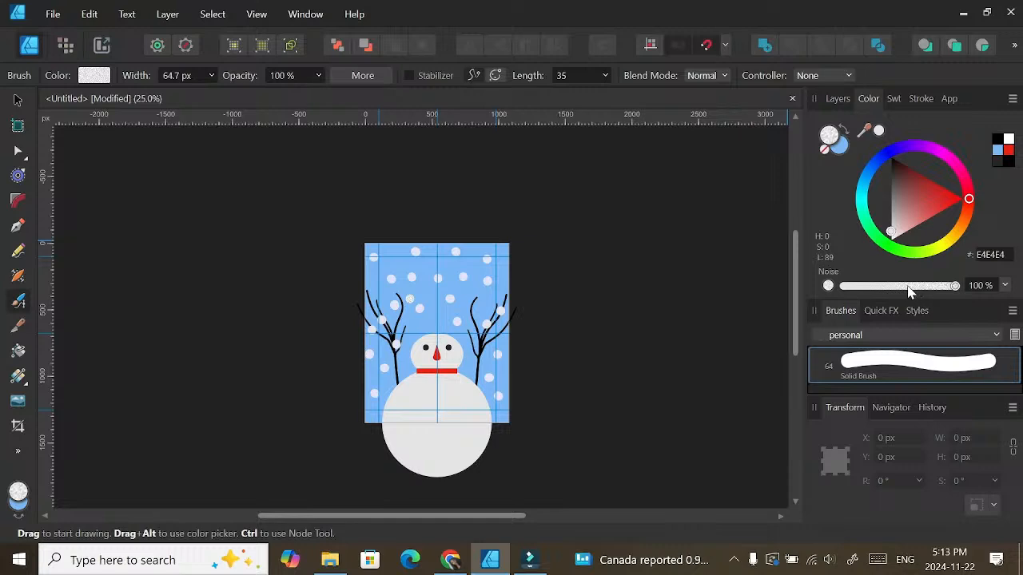
key(ctrl+plus)
key(ctrl+plus)
key(ctrl+plus)
key(ctrl+plus)
key(ctrl+plus)
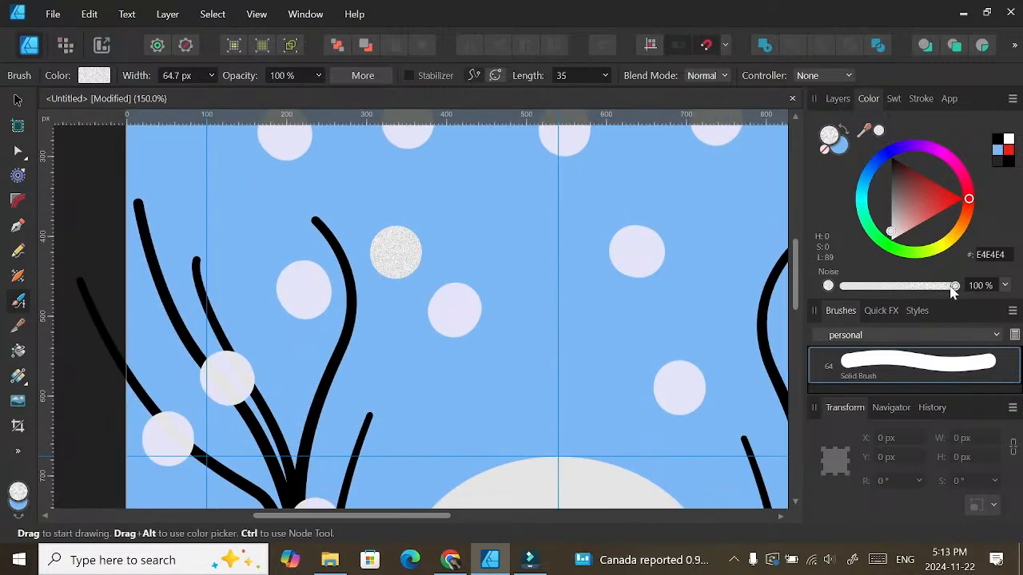
drag(953, 291, 927, 291)
click(837, 99)
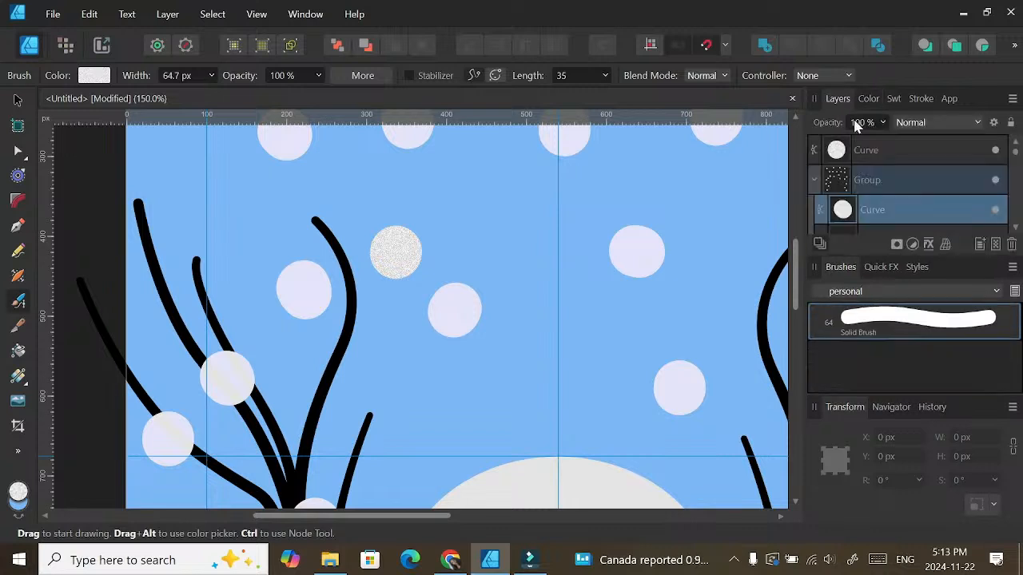
Step: Collapse the original snowflake group and delete it
click(815, 182)
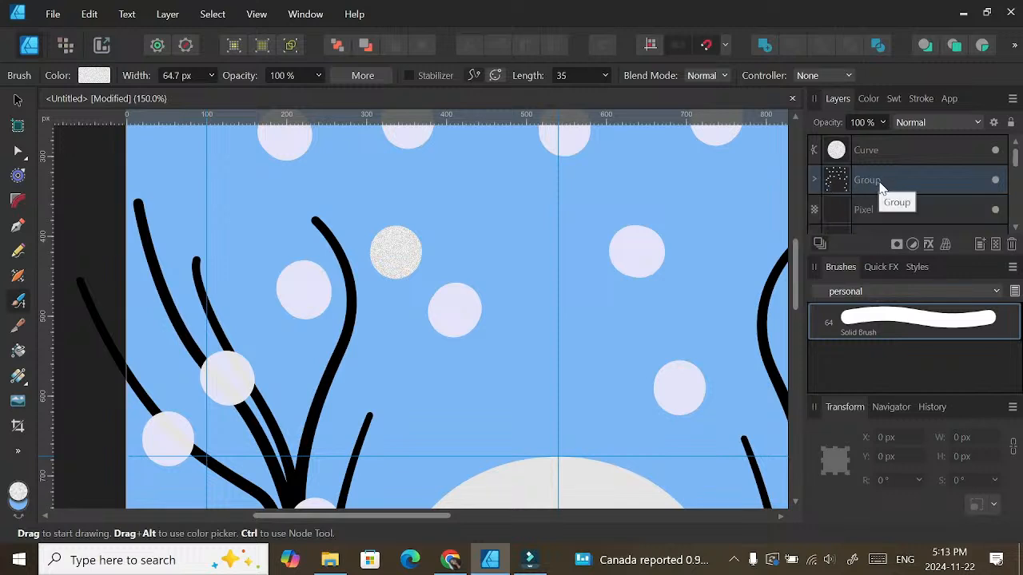
click(873, 210)
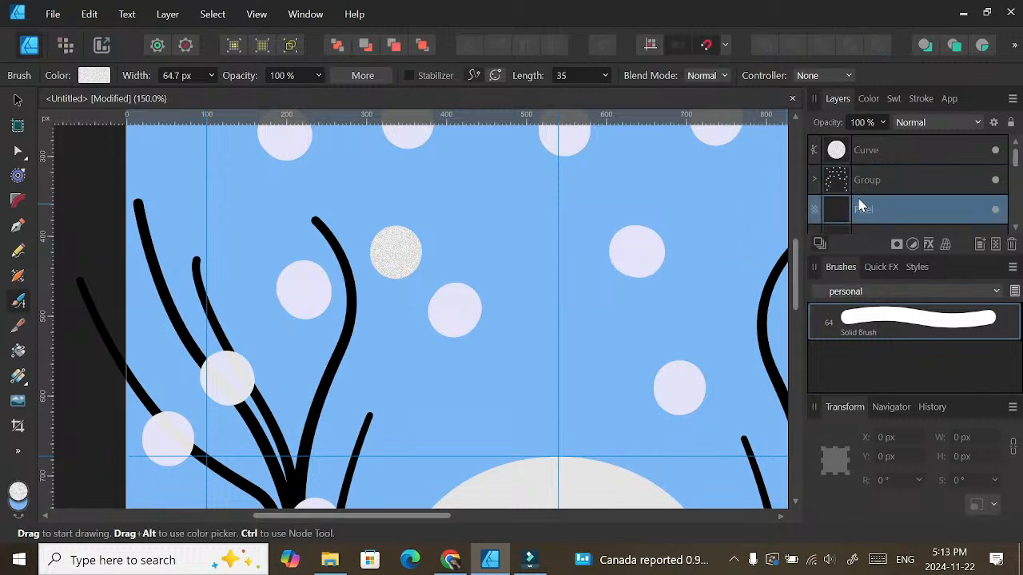
click(883, 184)
click(1012, 244)
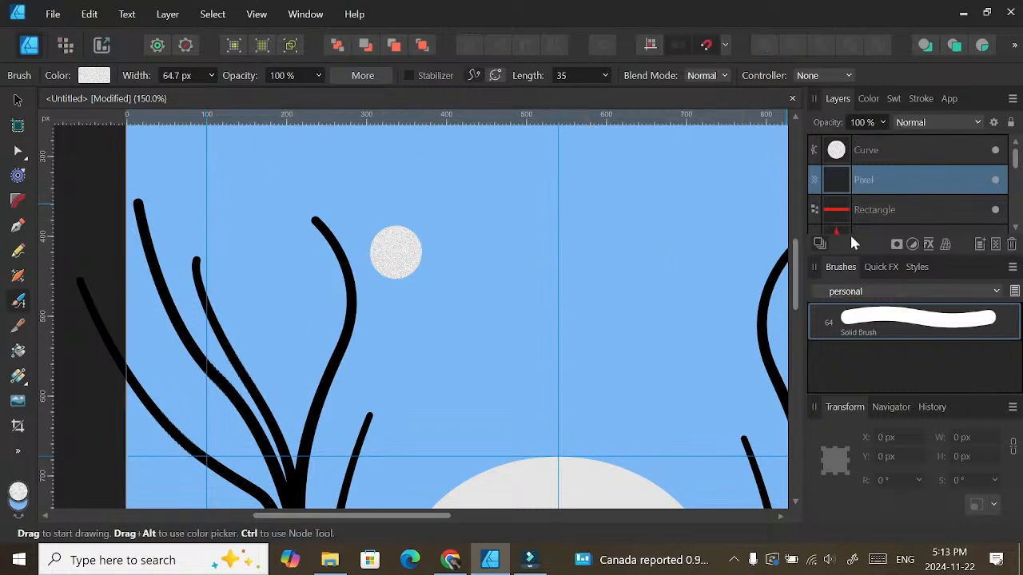
Step: Paint four noise-textured snowflake dots above the remaining curve, in the sky between the two trees
click(877, 153)
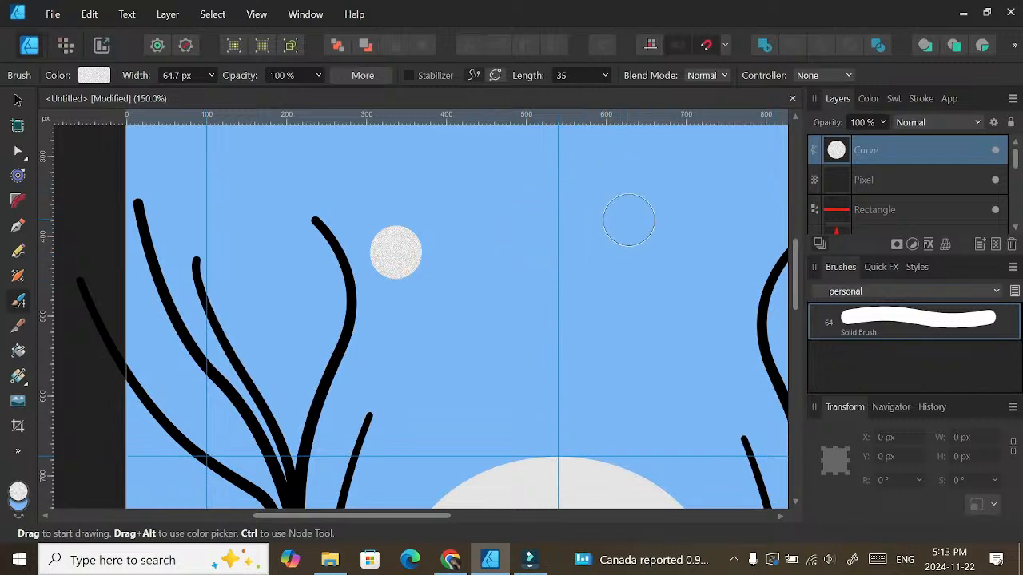
click(660, 203)
click(646, 324)
click(445, 175)
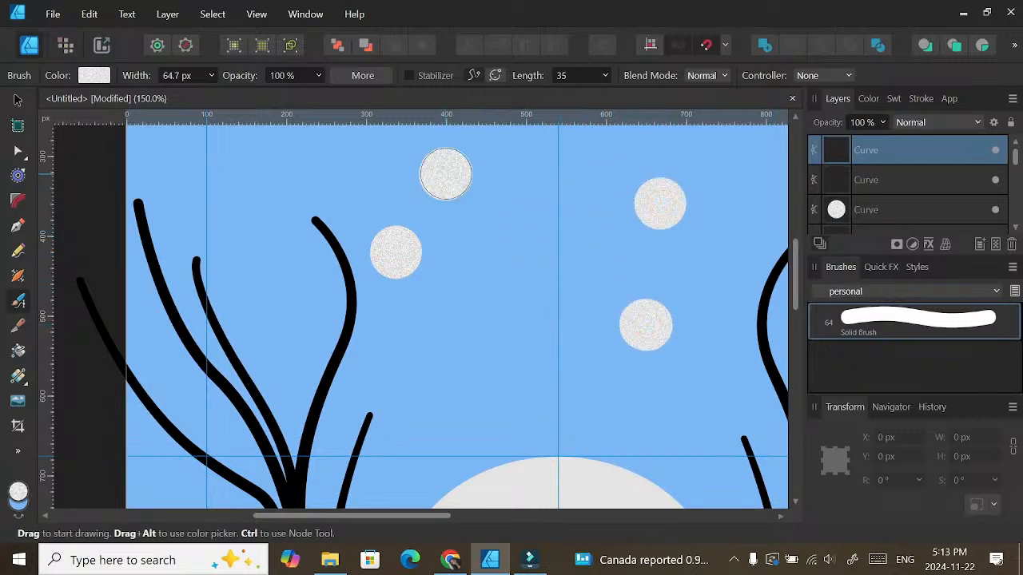
click(441, 369)
Step: Scatter textured snowflake dots over both trees, in the page's upper corners and down its right side
scroll(441, 369, down, 5)
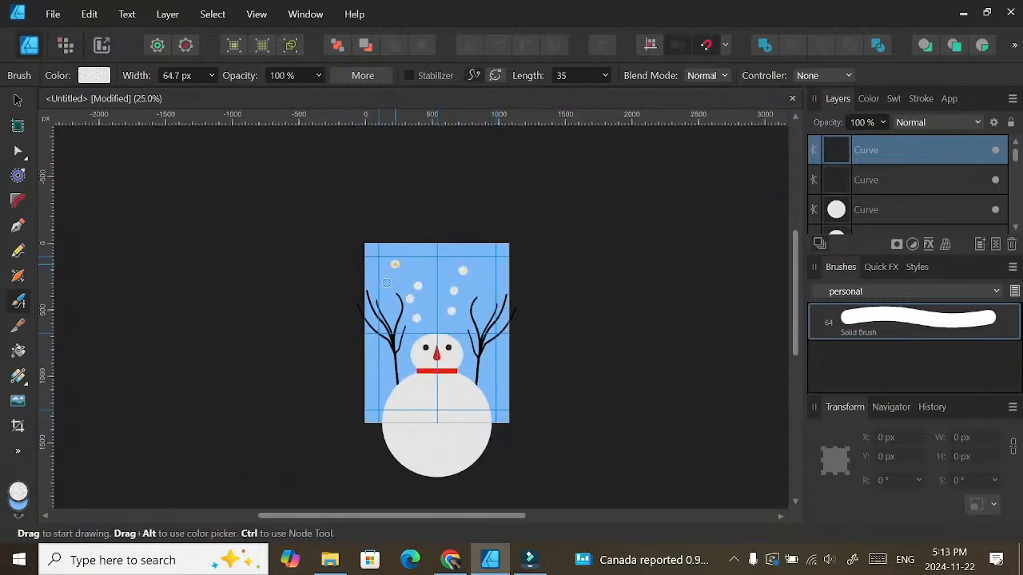
click(482, 294)
click(488, 341)
click(473, 314)
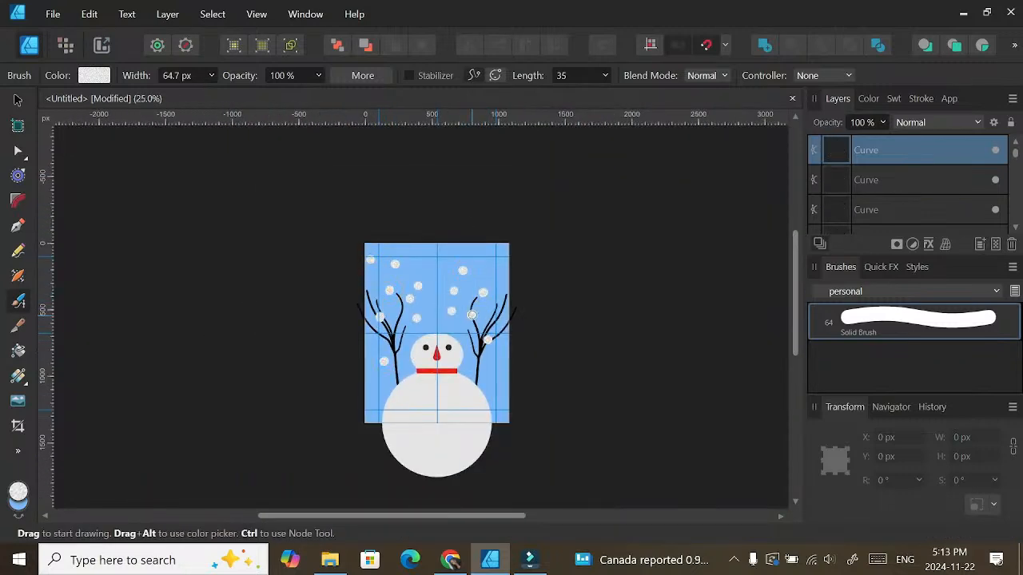
click(499, 260)
click(479, 254)
click(500, 341)
click(488, 376)
click(499, 299)
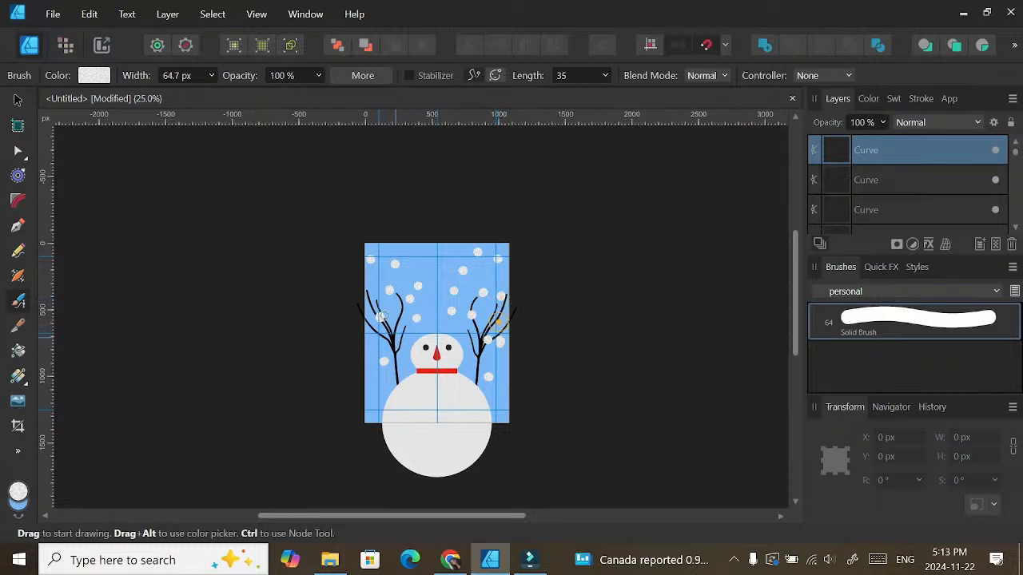
Step: Fill the remaining gaps with textured snowflake dots at the page's top, above the head and along both sides of the body
click(449, 258)
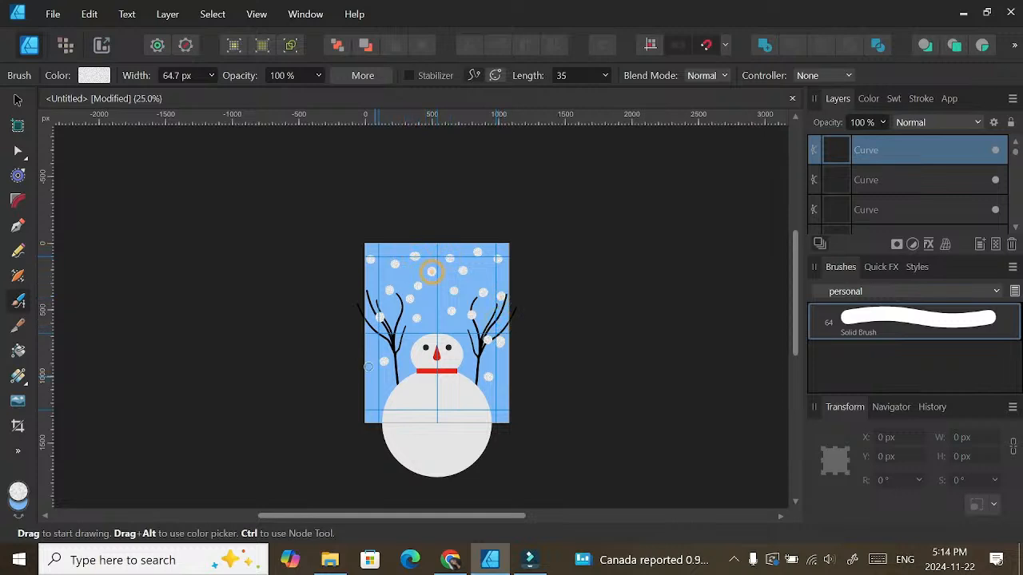
click(499, 395)
click(501, 362)
click(371, 343)
click(386, 387)
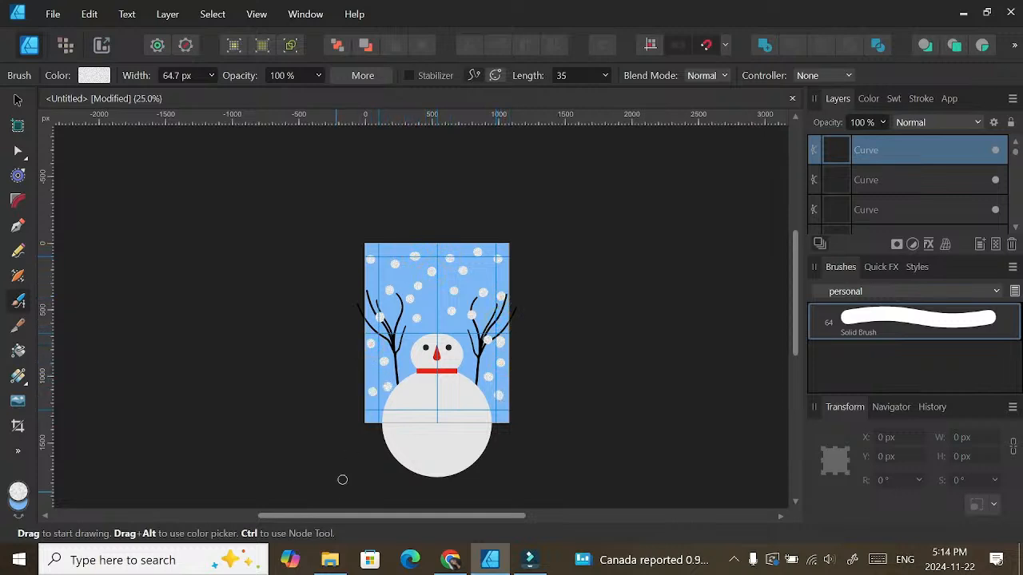
click(442, 290)
click(486, 273)
click(378, 281)
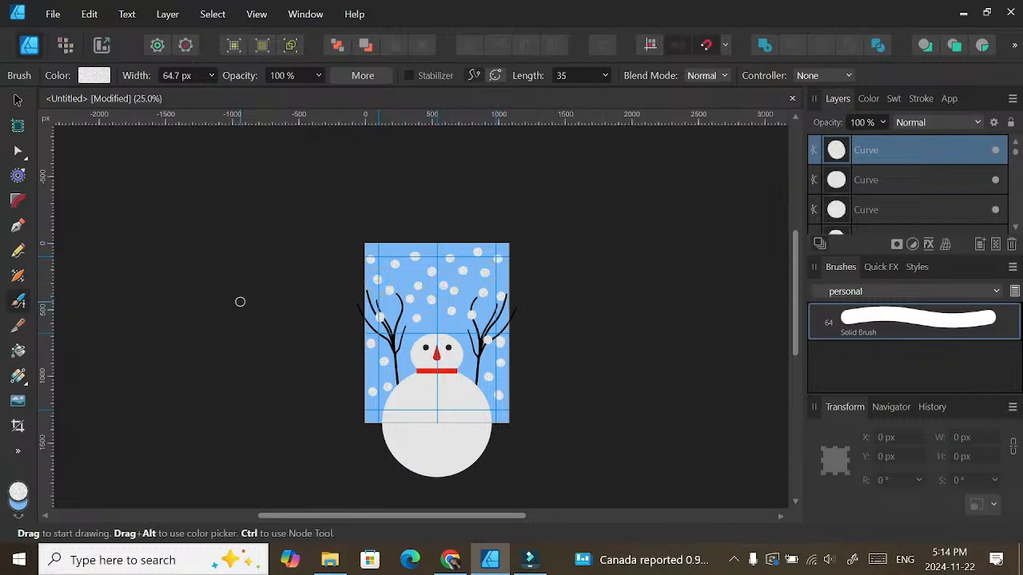
Step: Reduce the brush width to 24.4 px and scatter small snowflake dots between the larger ones across the sky and trees
key(bracketleft)
key(bracketleft)
click(382, 254)
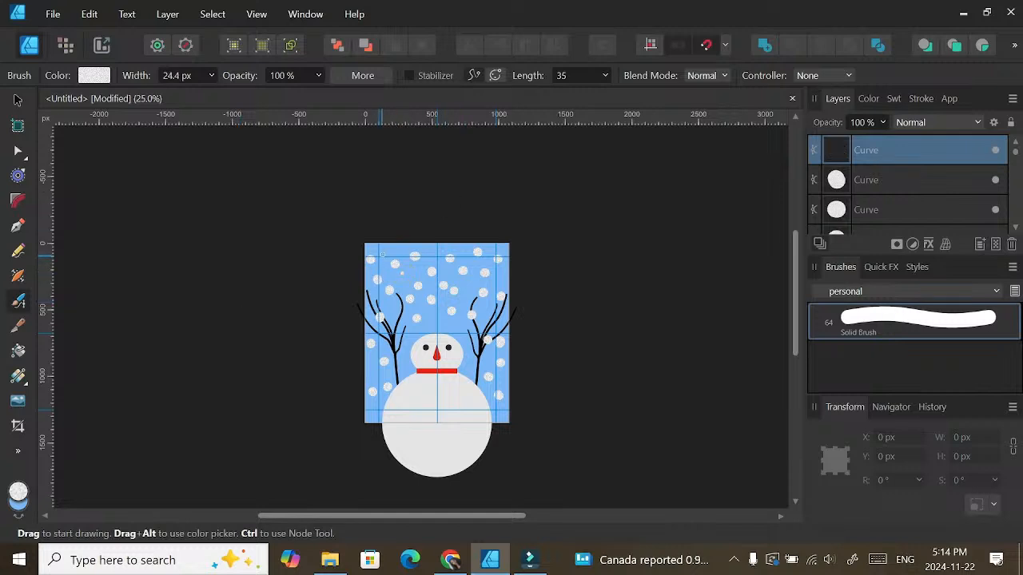
click(419, 272)
click(440, 249)
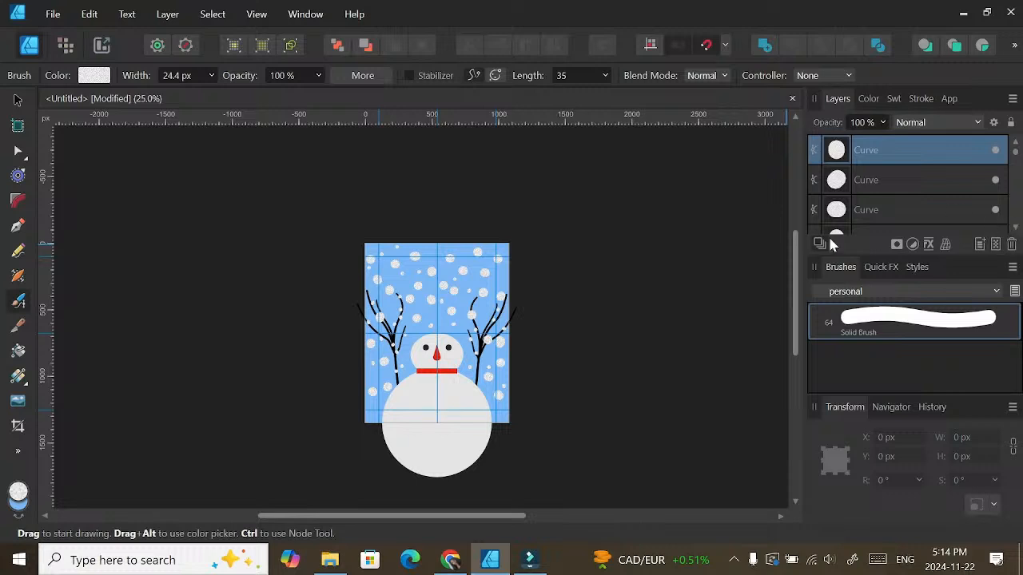
click(1016, 227)
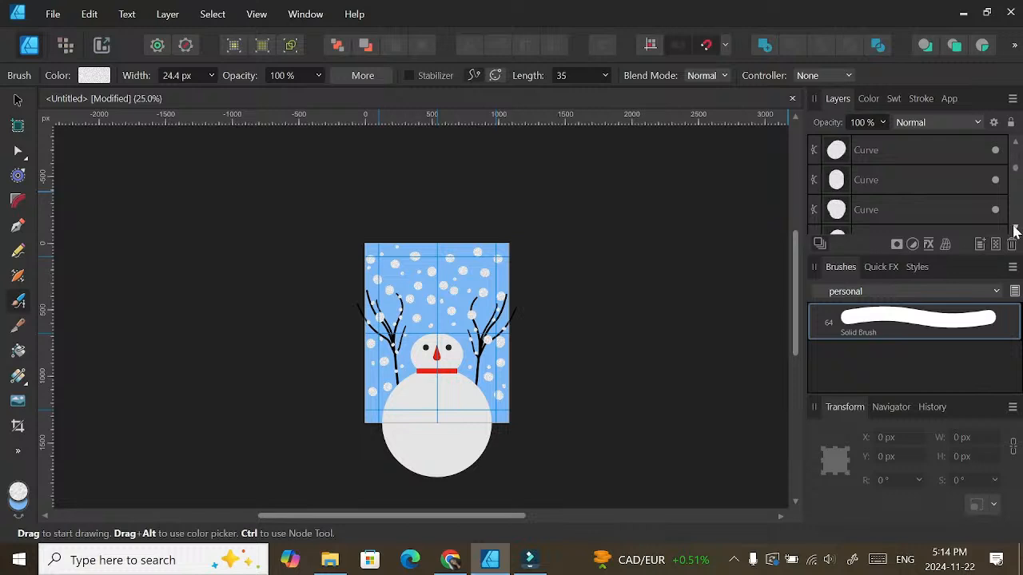
Step: Select all the snowflake curve layers down to the lowest one above the pixel layer and group them
click(1014, 227)
click(1014, 227)
click(1014, 227)
click(1014, 227)
click(1014, 227)
click(1014, 227)
click(1014, 227)
click(1014, 227)
click(1014, 227)
click(1014, 227)
click(1014, 227)
click(1014, 227)
click(1014, 227)
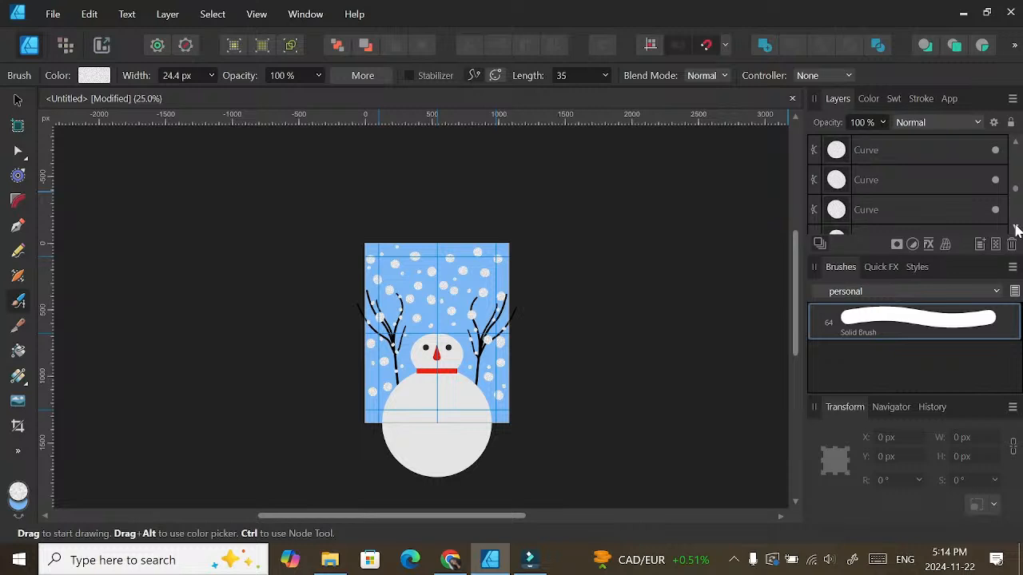
click(1016, 228)
click(1015, 229)
click(1016, 228)
click(1016, 229)
click(1017, 229)
click(1017, 229)
click(1018, 230)
click(1018, 230)
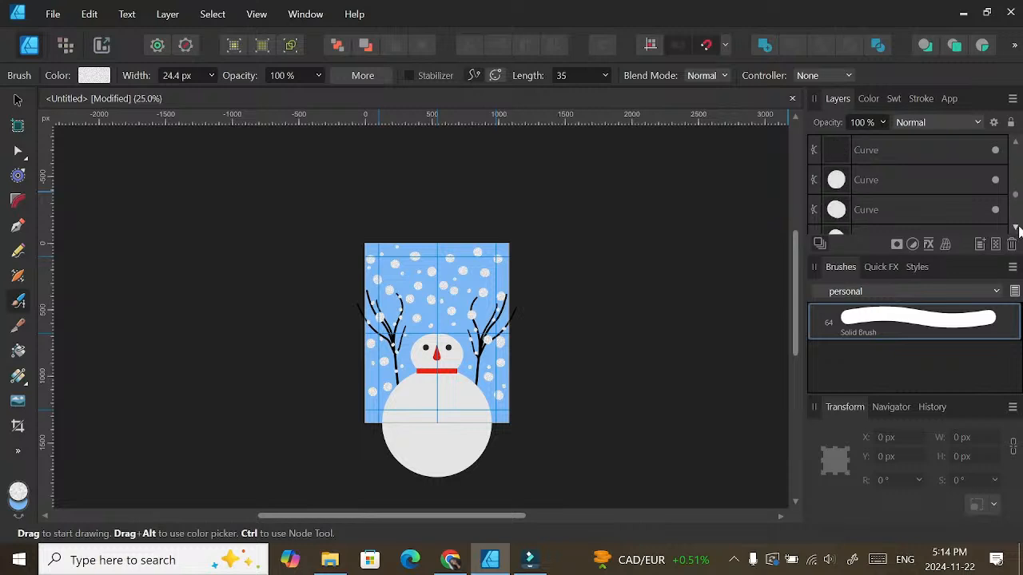
click(1017, 230)
click(1018, 229)
click(1017, 230)
click(1017, 230)
click(1017, 229)
click(1017, 229)
click(1017, 229)
click(1017, 229)
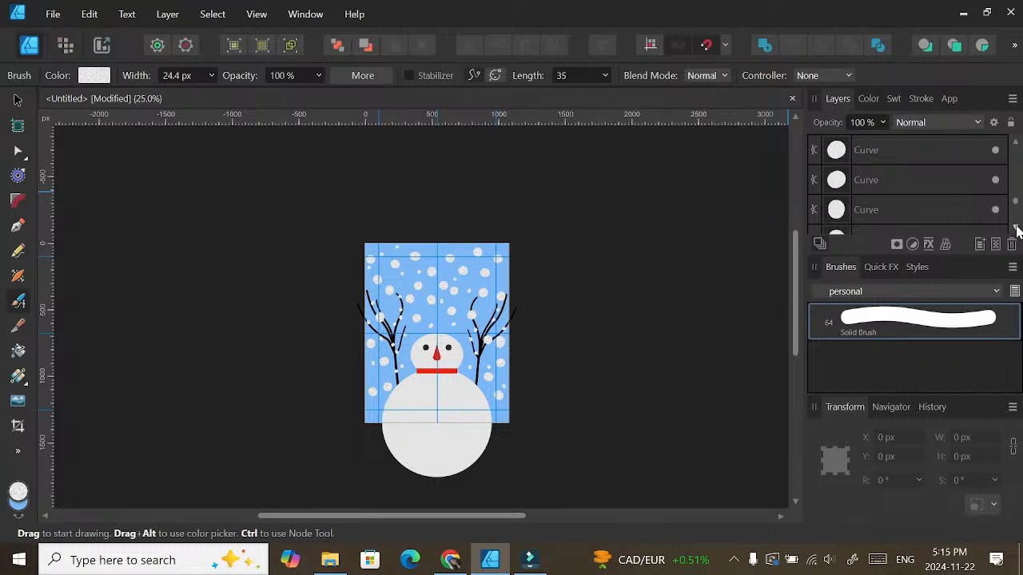
click(1017, 230)
click(1017, 229)
click(1018, 230)
click(1017, 229)
click(1017, 229)
click(1017, 230)
click(887, 156)
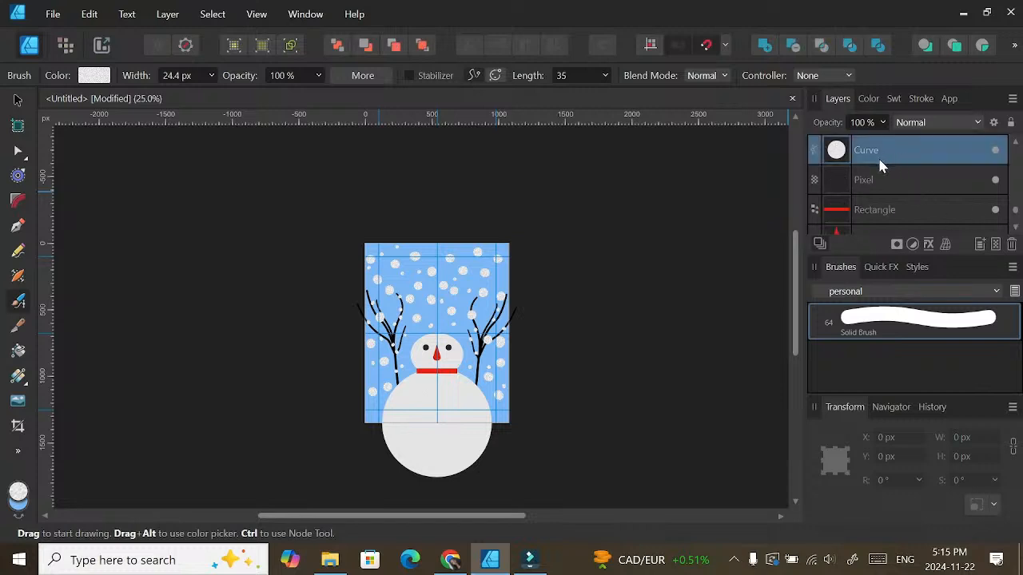
key(ctrl+g)
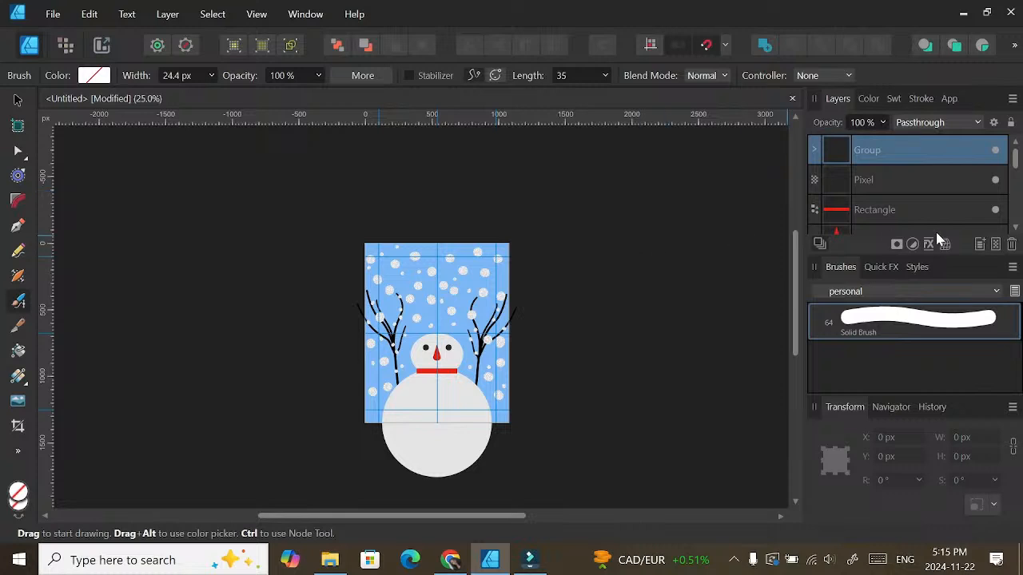
Step: Rename the snowflake group as snow
double_click(877, 151)
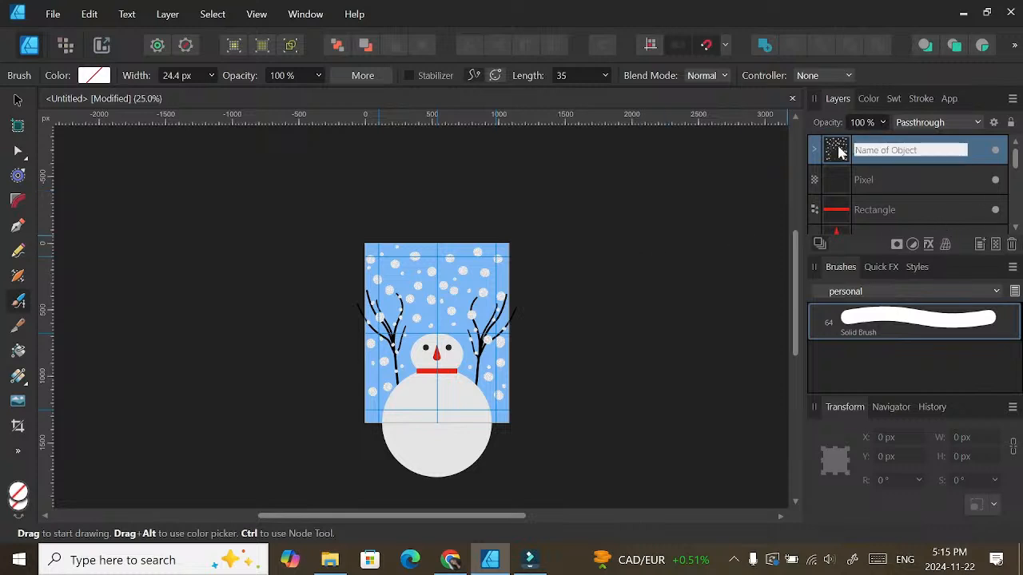
text(snow)
key(Return)
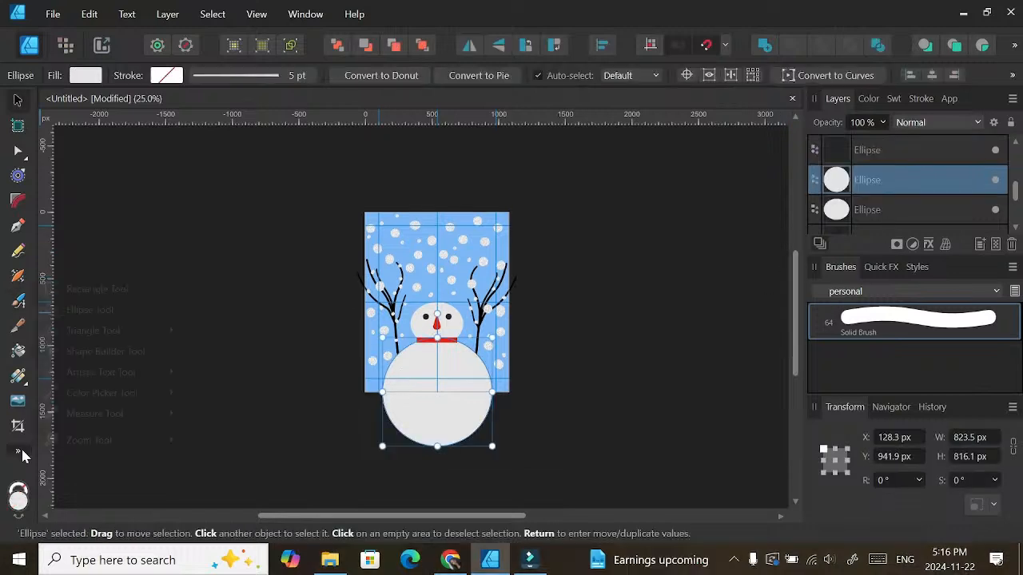
Step: Draw a rectangle about 1384 by 548 px over the body's overhang and align its upper edge with the page's lower edge
click(18, 451)
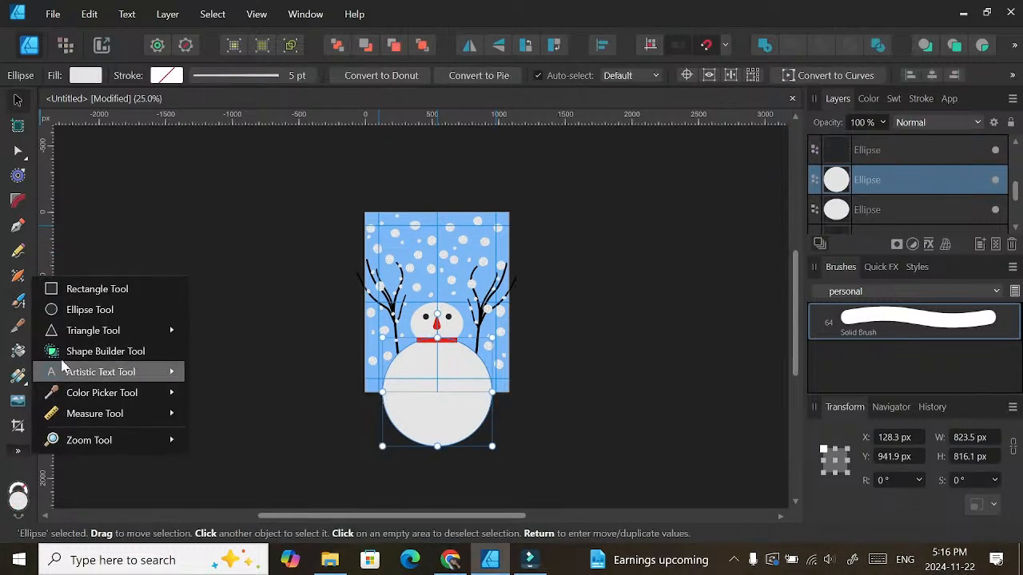
click(109, 292)
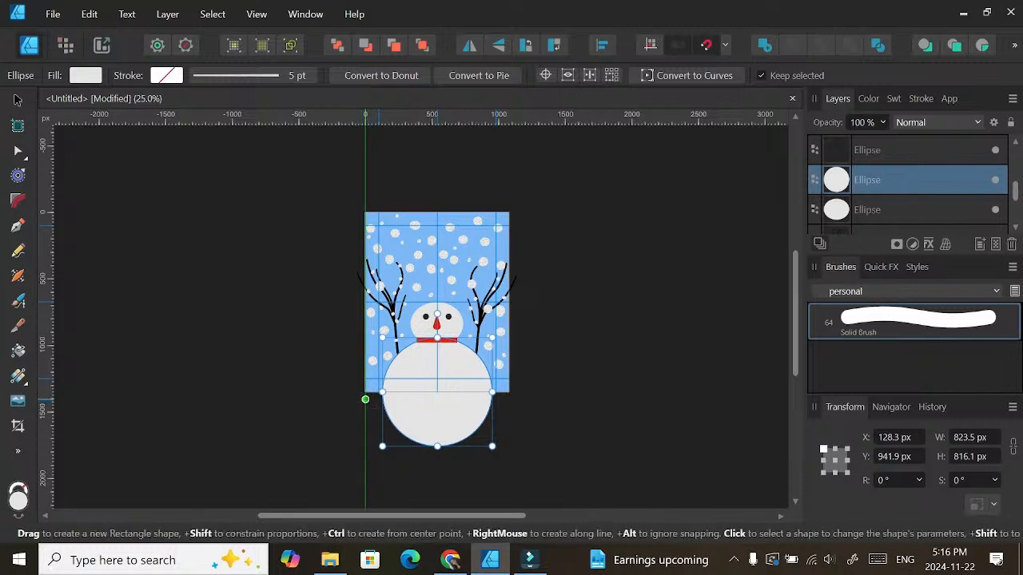
drag(365, 399, 550, 473)
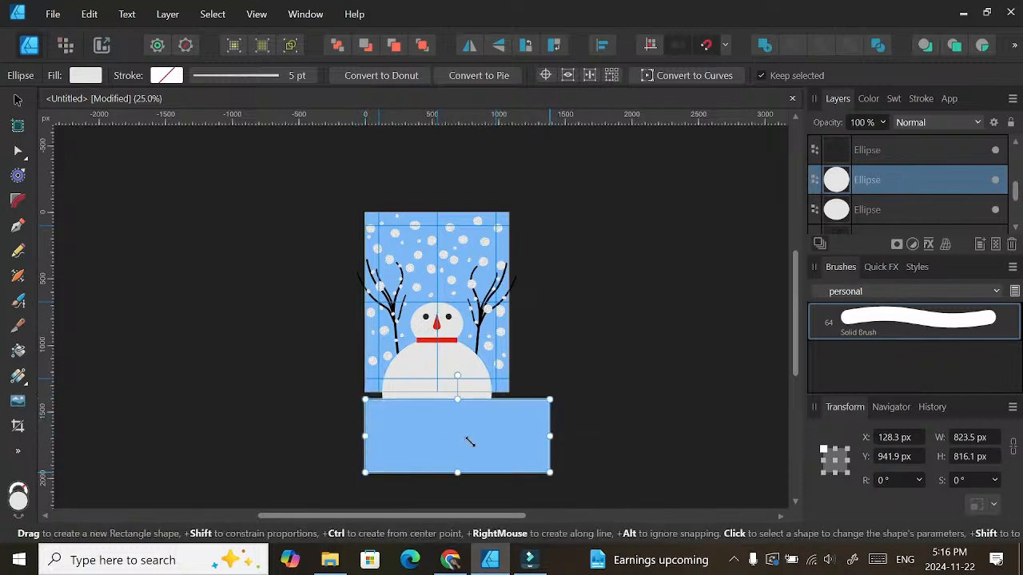
click(17, 100)
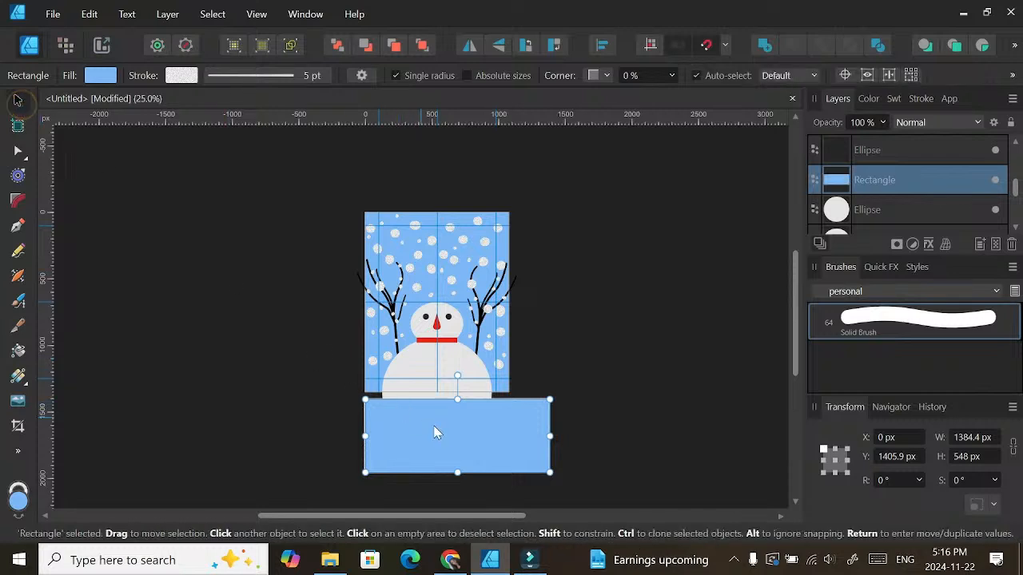
drag(464, 440, 456, 425)
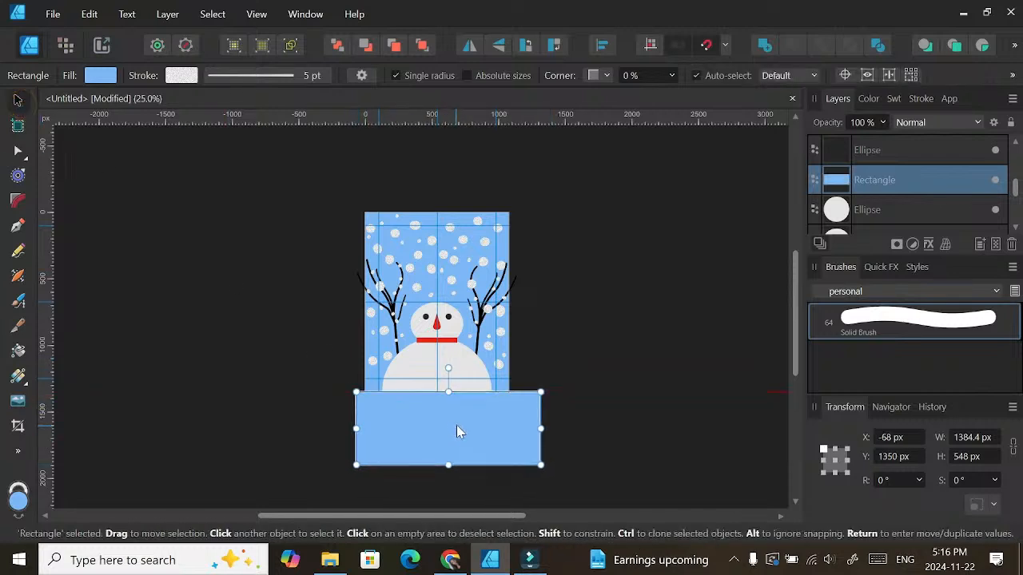
Step: Remove the stroke from the blue rectangle below the page
click(417, 358)
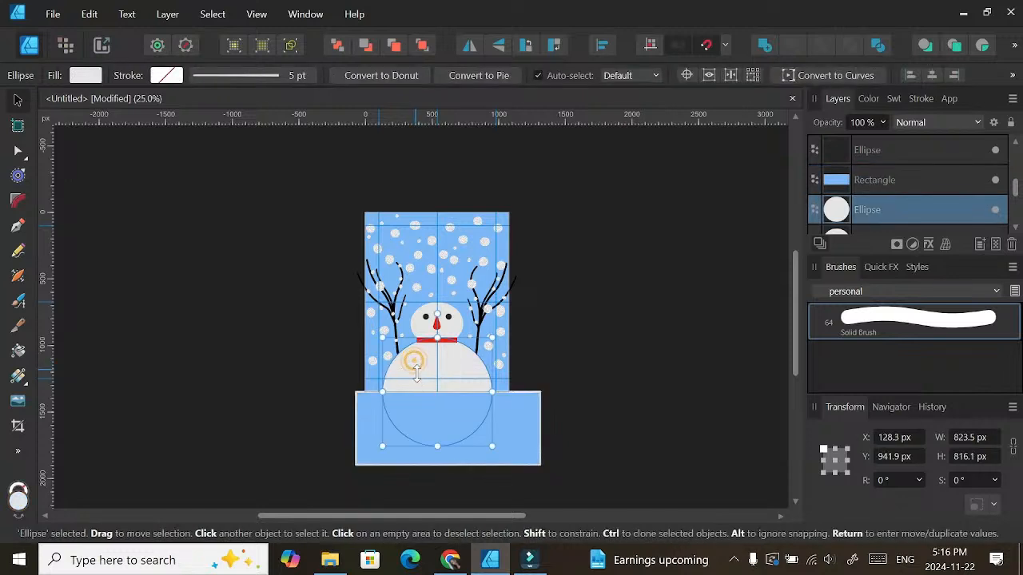
click(522, 443)
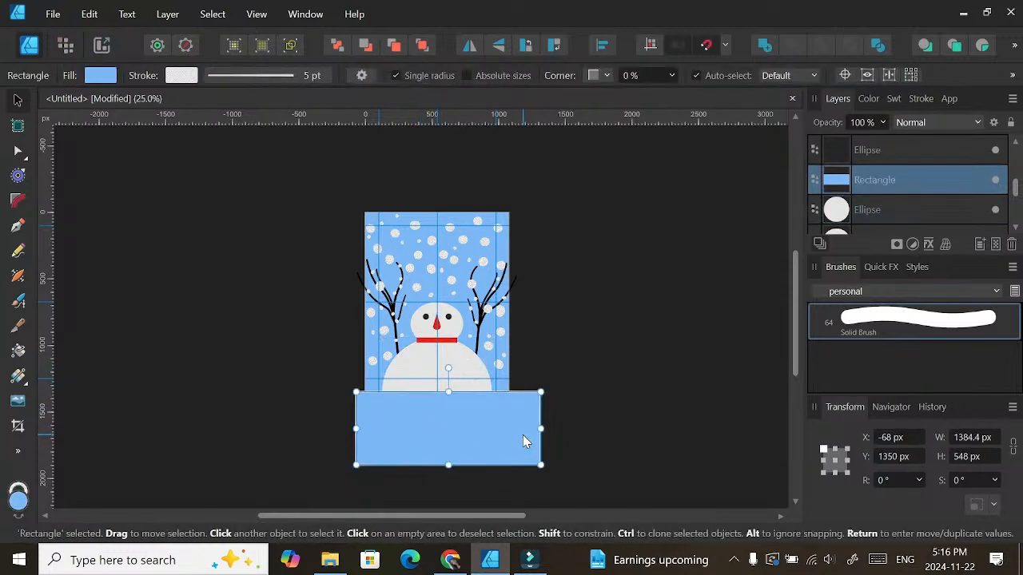
click(581, 335)
click(490, 445)
click(863, 104)
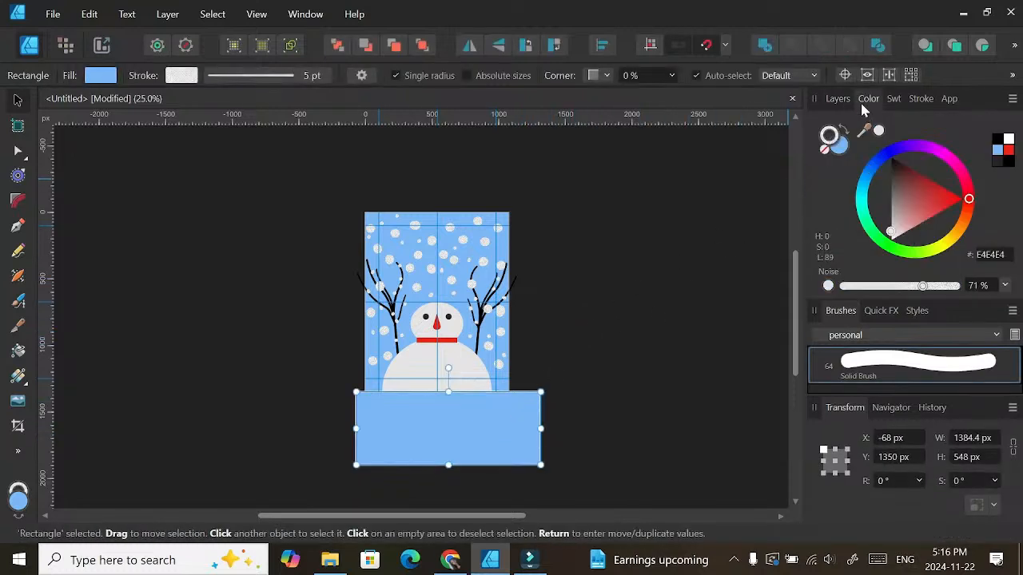
click(839, 144)
click(829, 135)
click(825, 151)
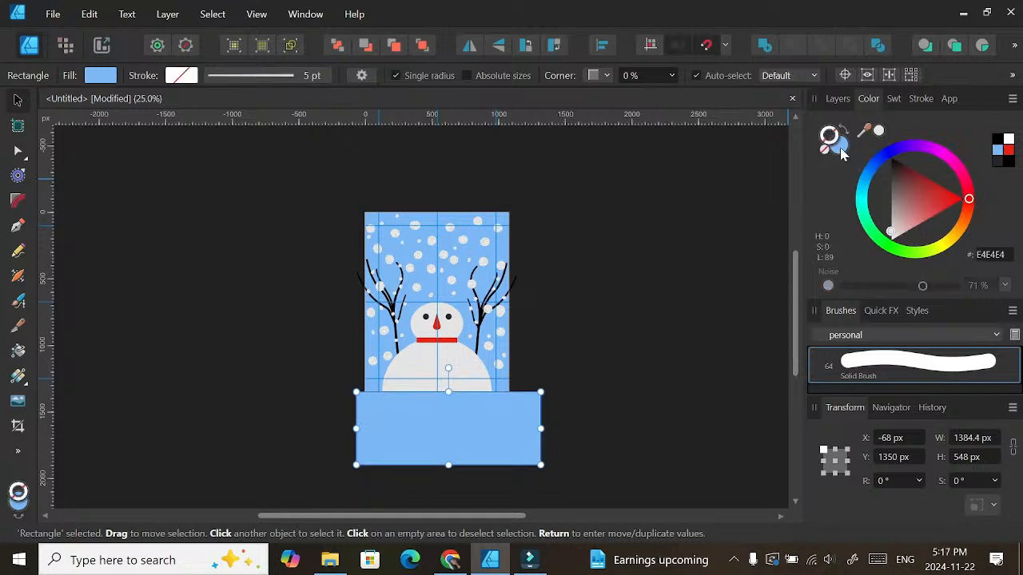
click(839, 148)
click(571, 317)
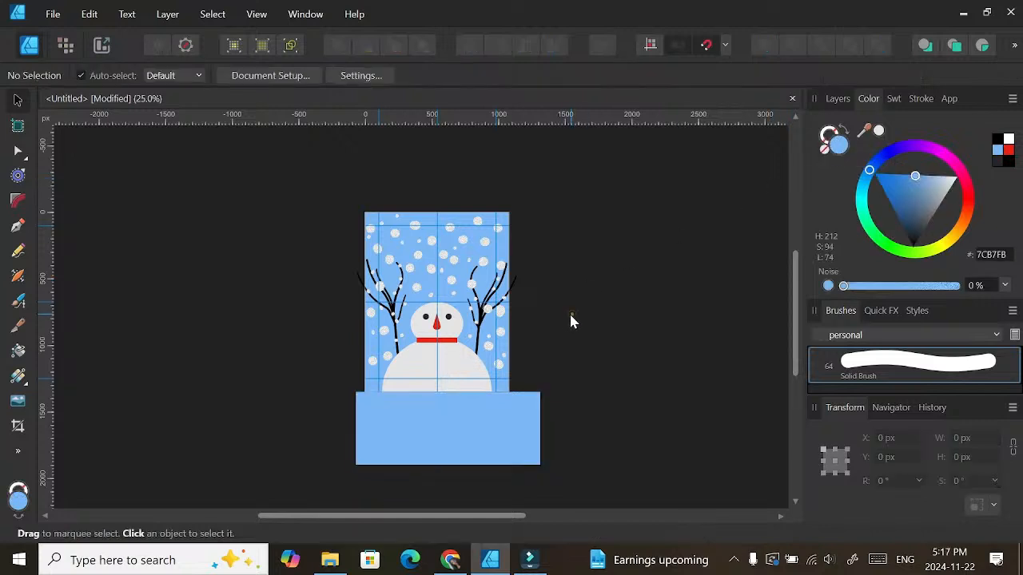
Step: Subtract the blue rectangle from the snowman's body ellipse to cut away the part below the page
click(457, 374)
click(509, 424)
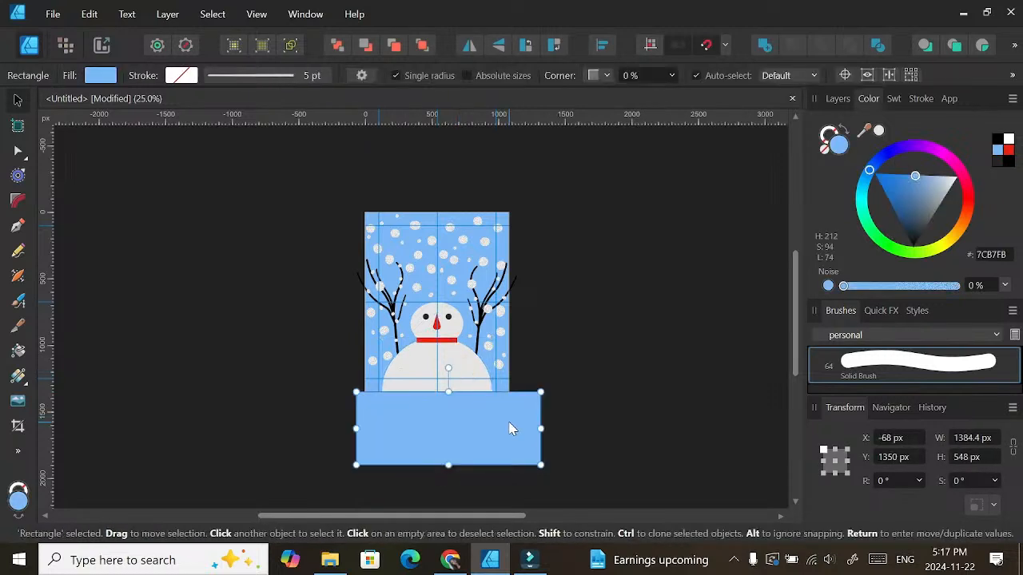
shift+click(467, 369)
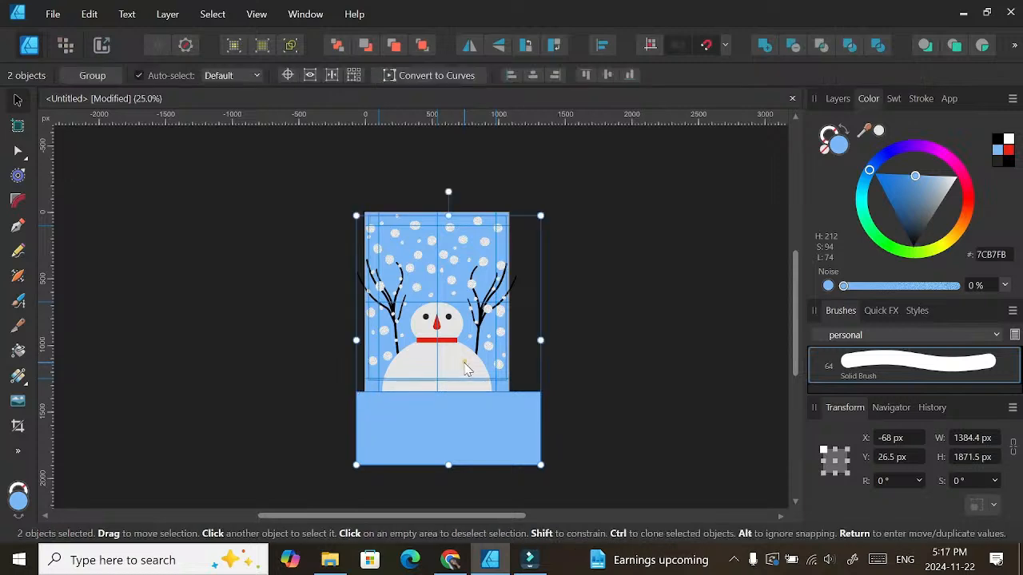
click(558, 322)
click(452, 372)
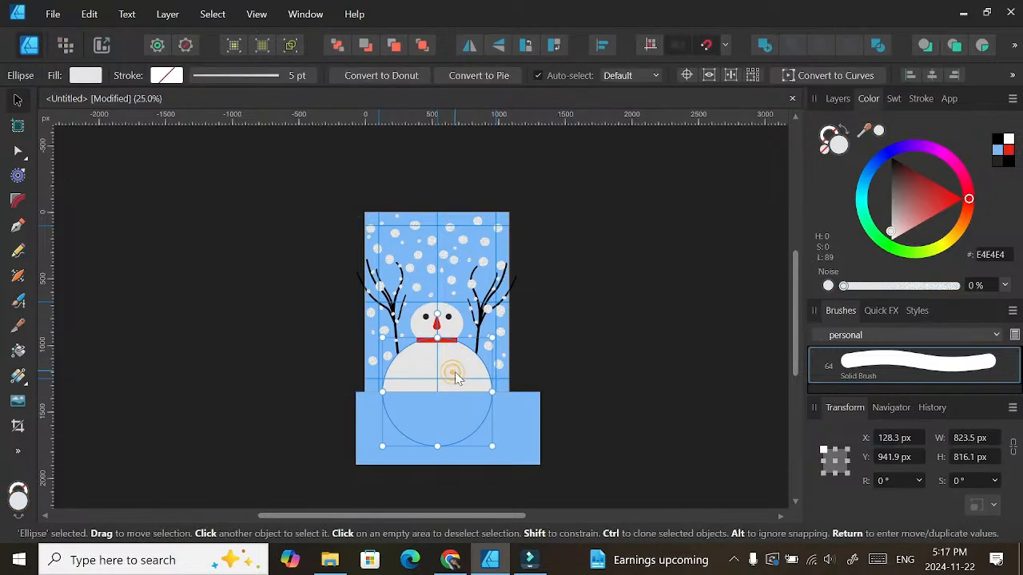
shift+click(507, 432)
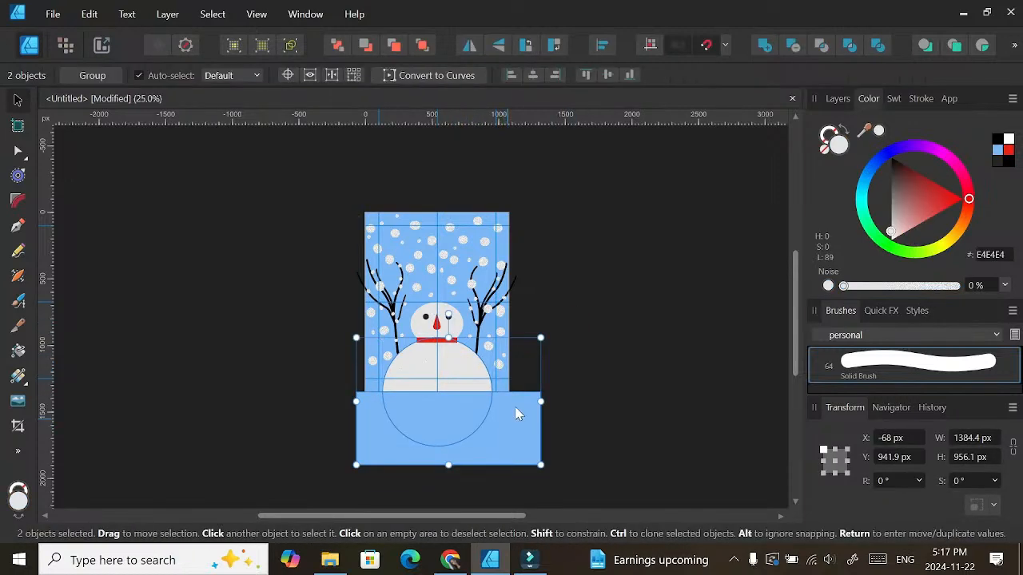
click(792, 45)
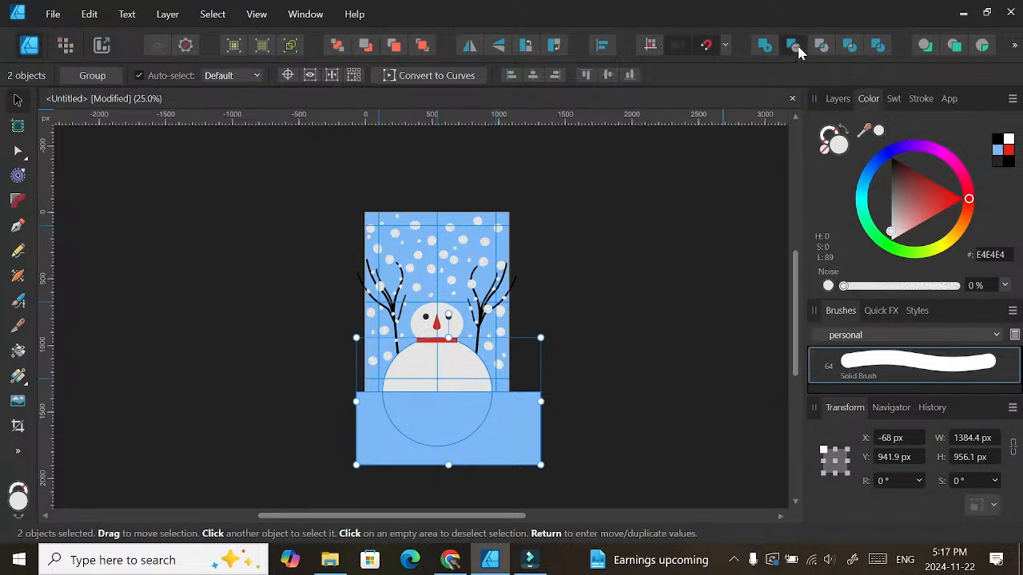
click(612, 300)
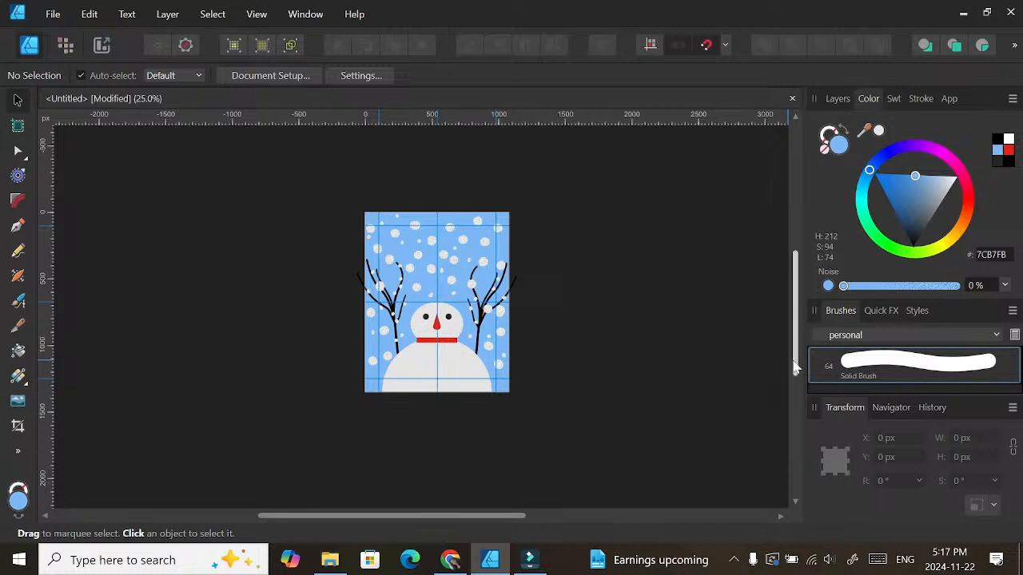
Step: Turn on Clip to Canvas so the tree branches outside the page are hidden
drag(794, 362, 797, 346)
key(ctrl+plus)
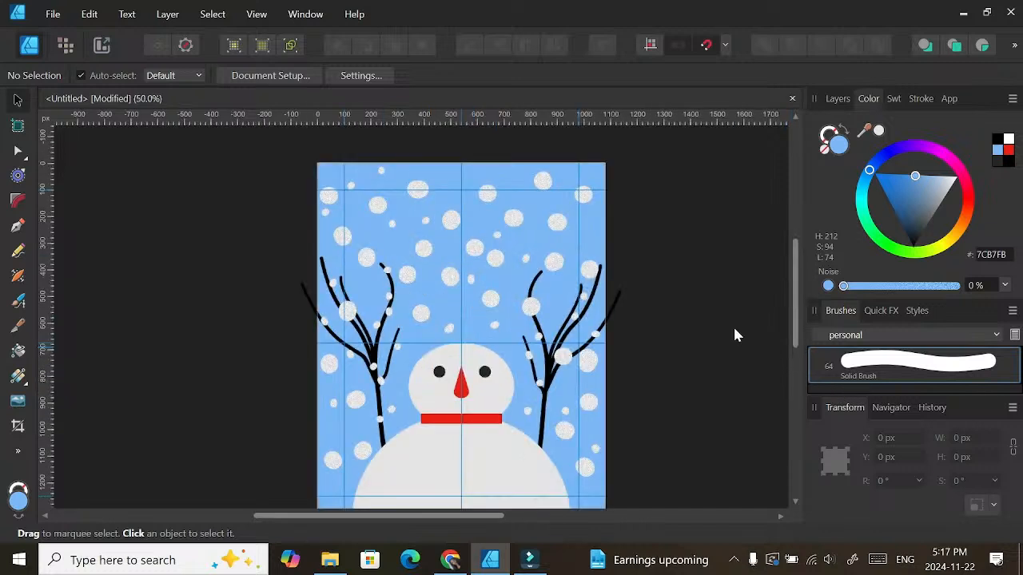
key(ctrl+minus)
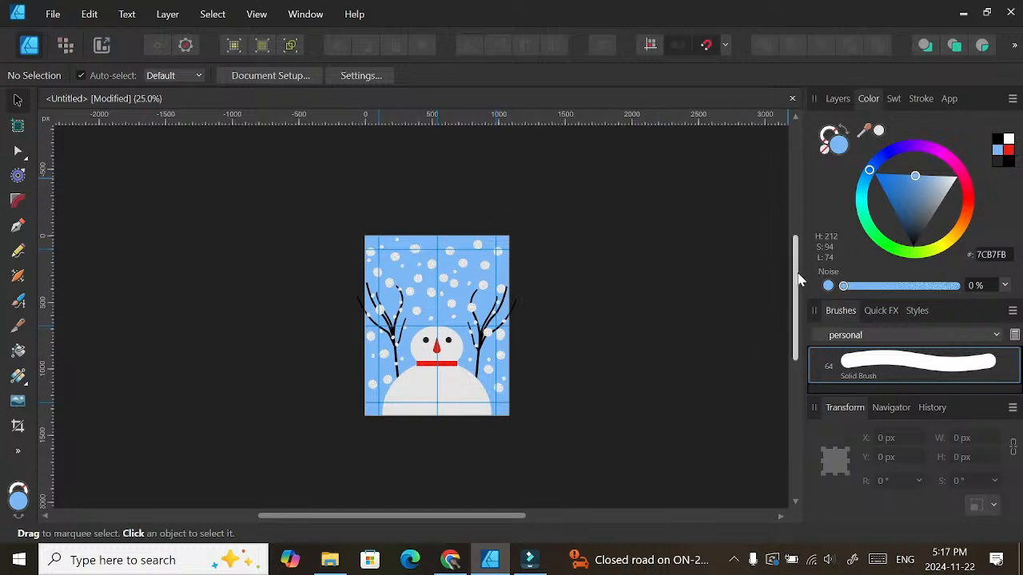
drag(796, 282, 797, 288)
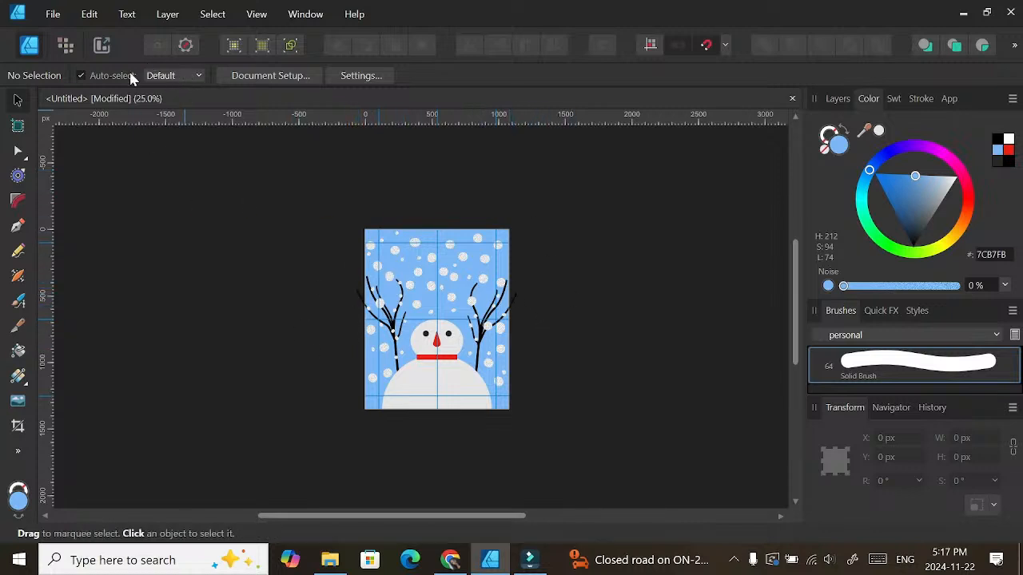
click(216, 16)
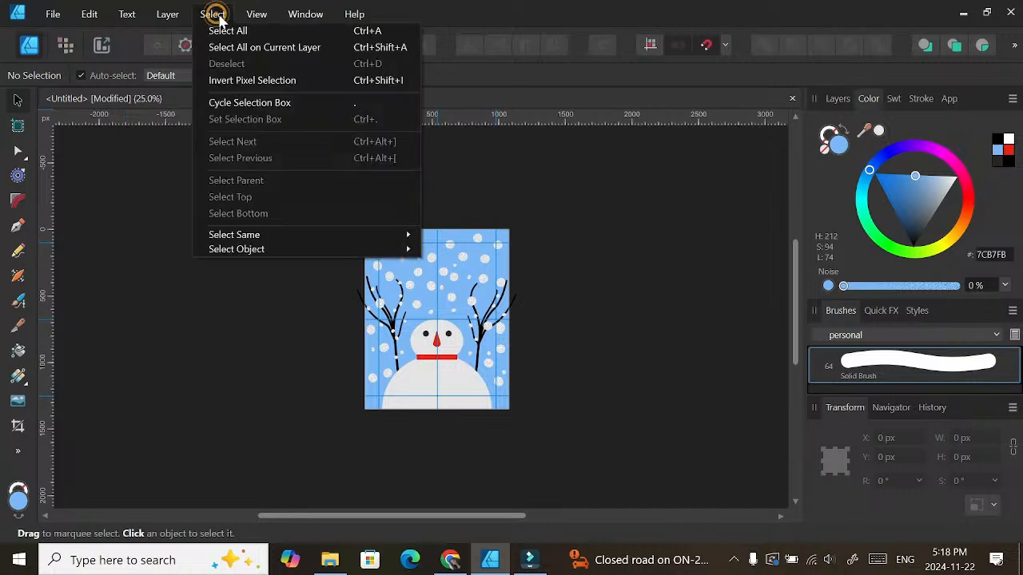
mouse_move(264, 19)
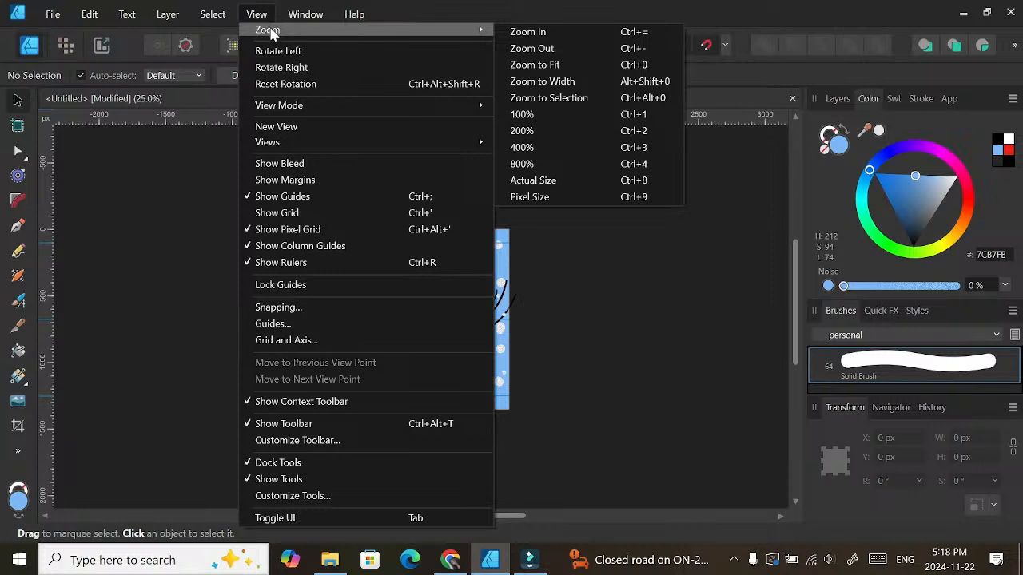
mouse_move(290, 109)
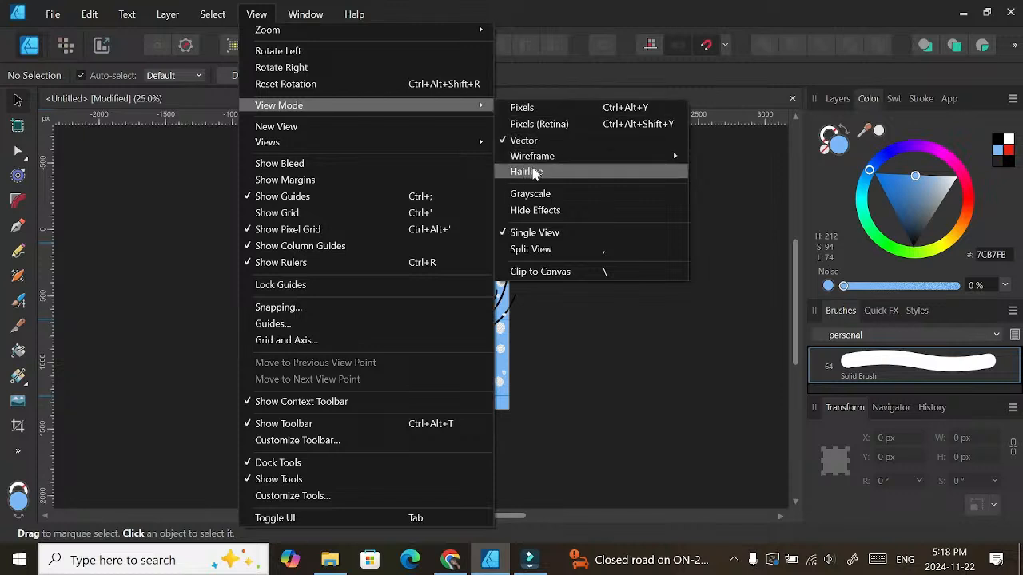
click(548, 273)
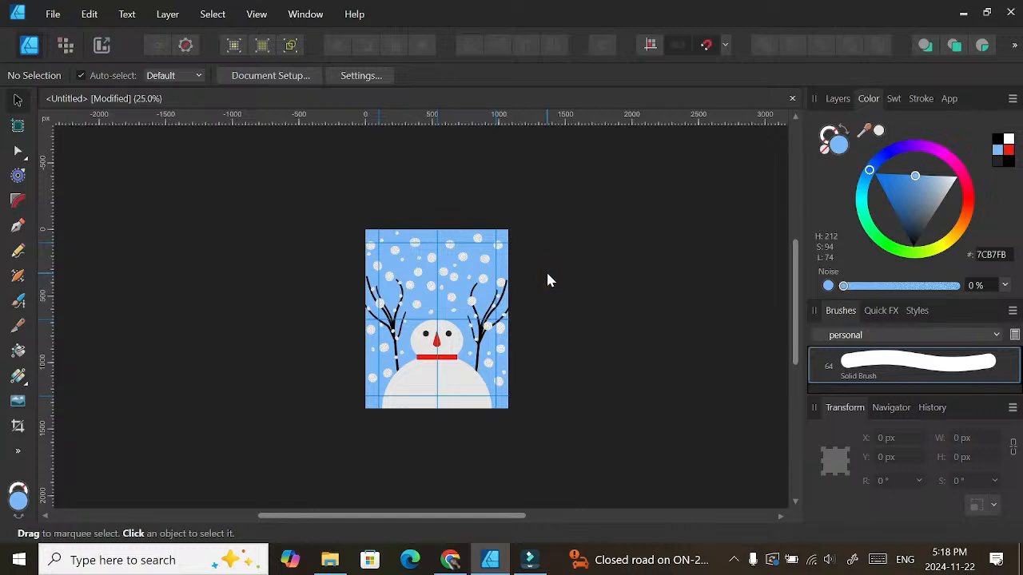
click(547, 284)
Step: Examine the clipped snowman illustration up close and as a whole page at 50% zoom
key(ctrl+plus)
key(ctrl+plus)
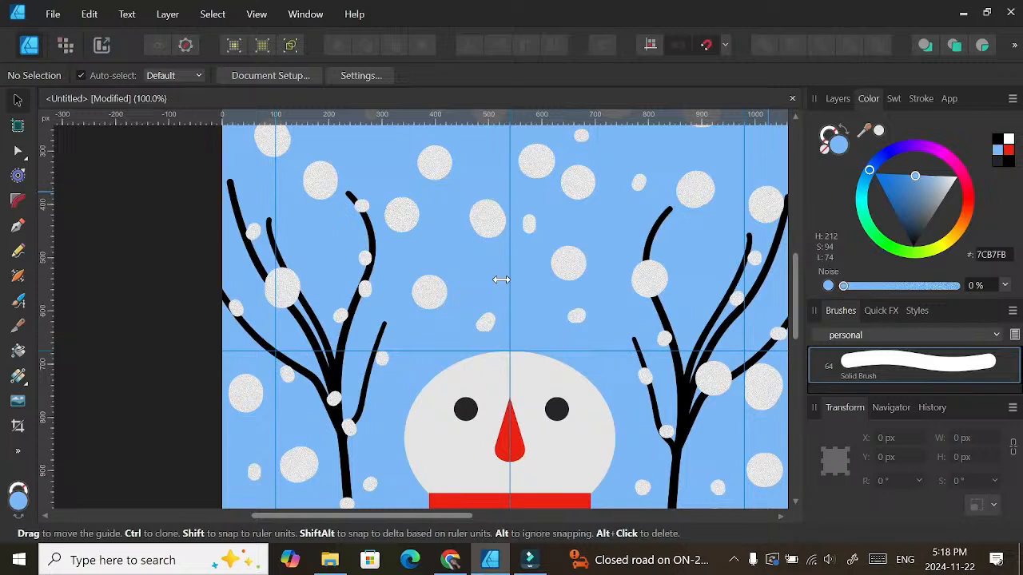
key(ctrl+minus)
key(ctrl+minus)
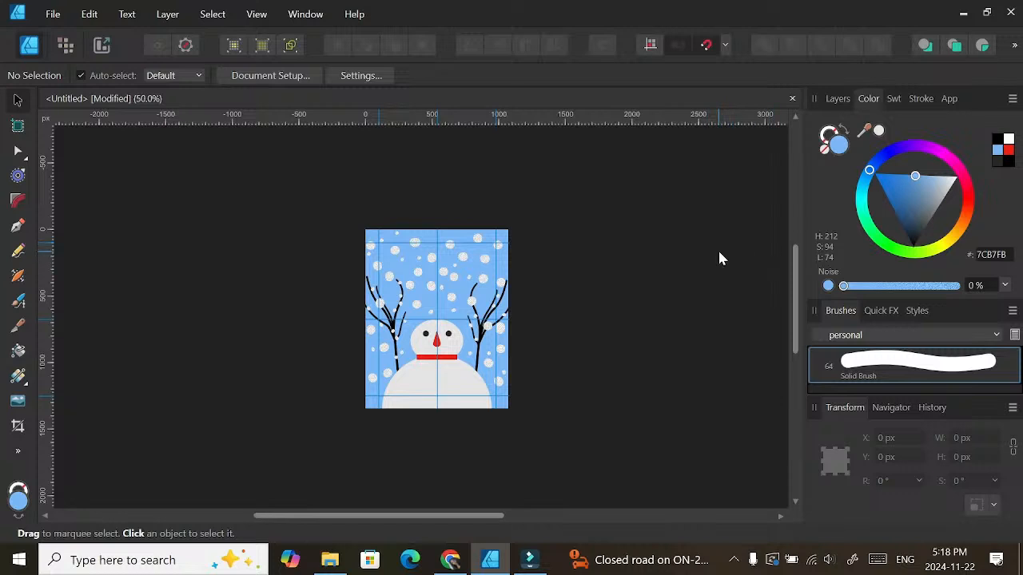
key(ctrl+plus)
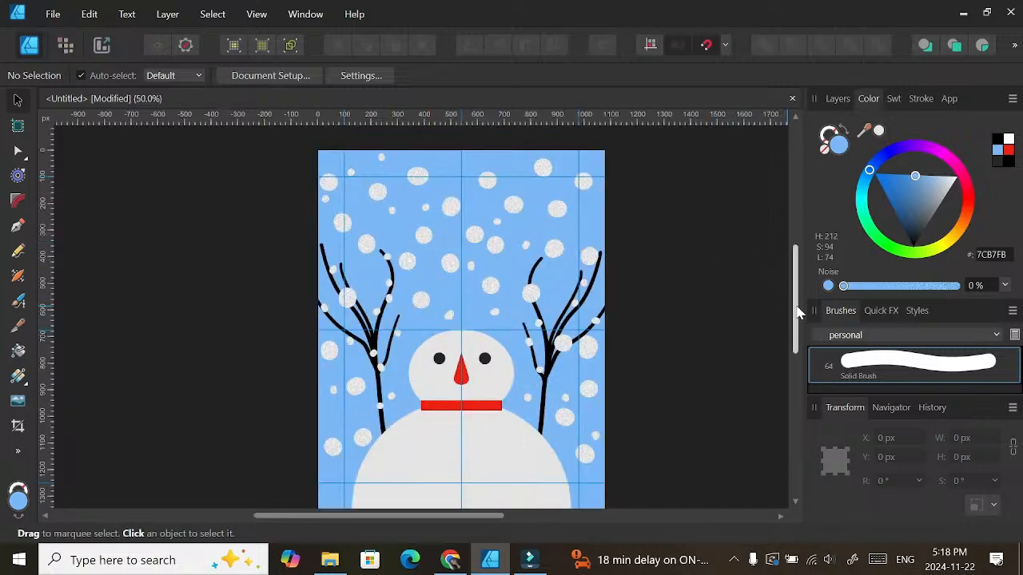
mouse_move(796, 313)
mouse_down()
mouse_move(796, 323)
mouse_move(795, 314)
mouse_up()
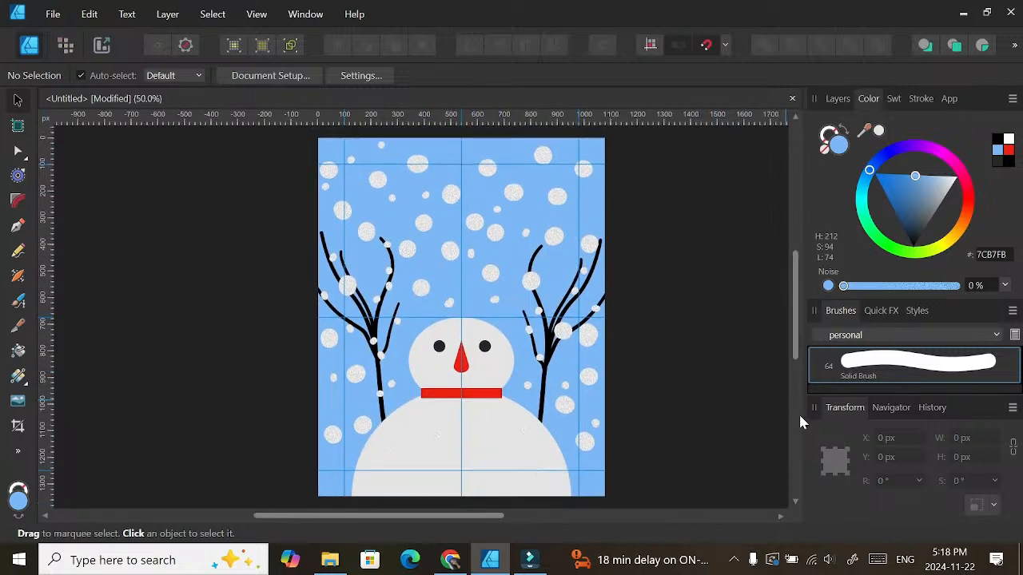